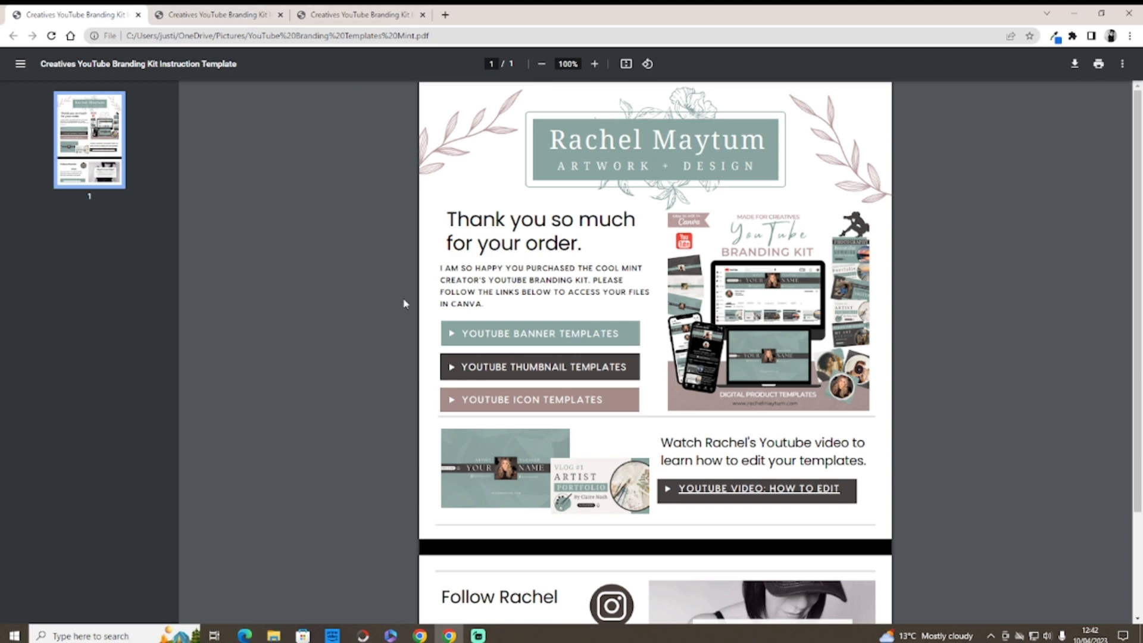
# Step: Open the YouTube banner templates link from the PDF in Canva
pyautogui.click(532, 337)
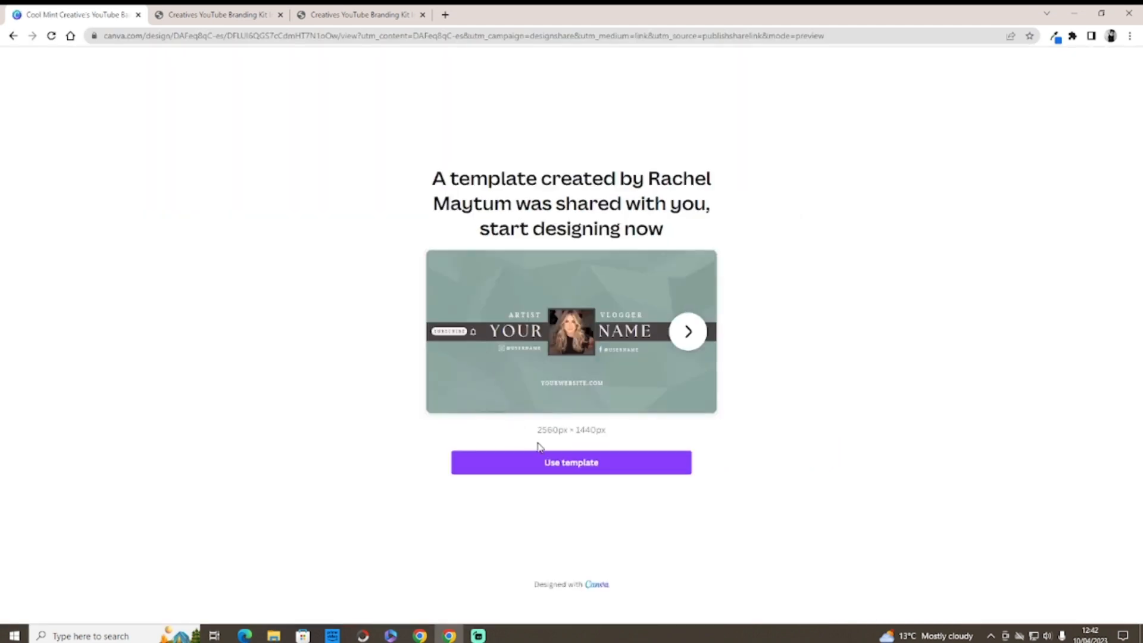
# Step: Copy the Cool Mint YouTube banner template and scroll down to Page 2 and back to Page 1
pyautogui.click(566, 472)
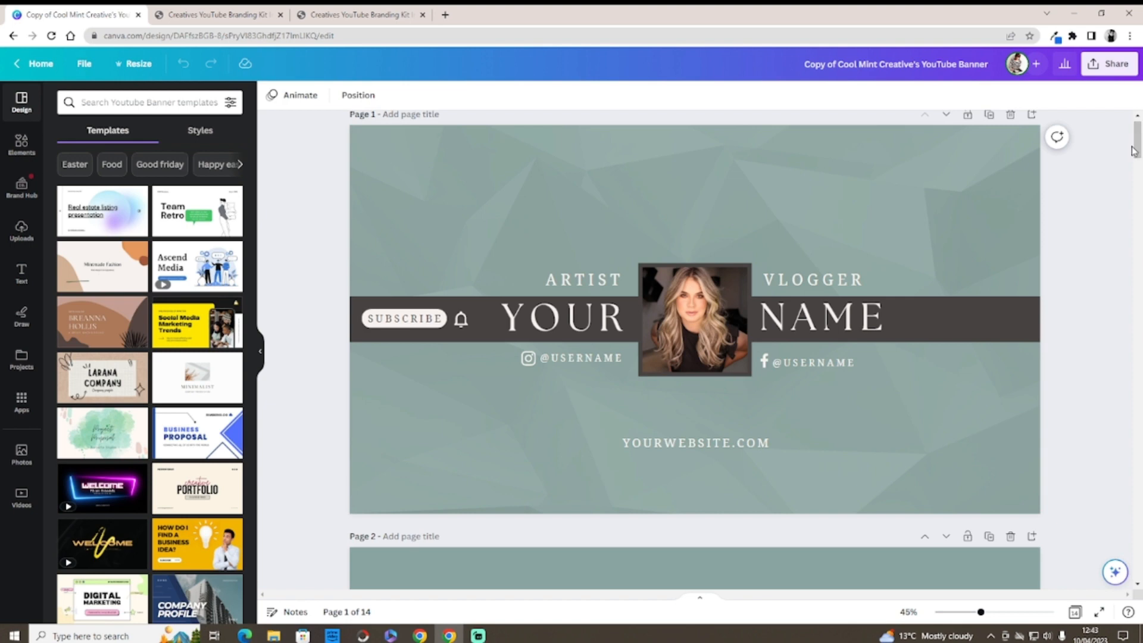
pyautogui.moveTo(1135, 152); pyautogui.dragTo(1132, 178)
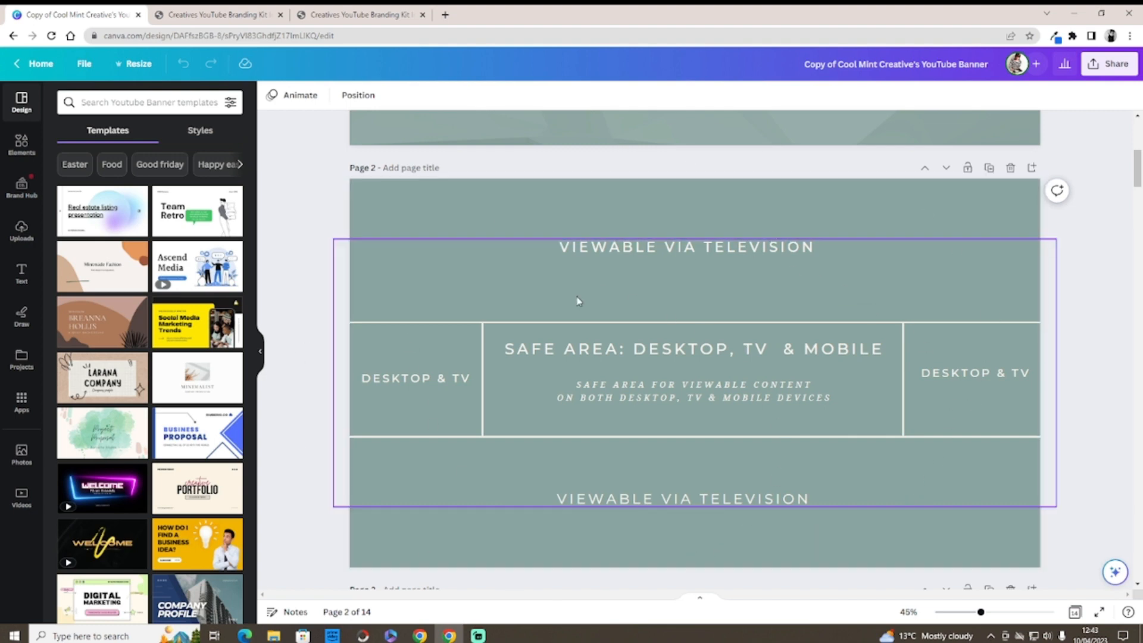
pyautogui.moveTo(1137, 170); pyautogui.dragTo(1138, 139)
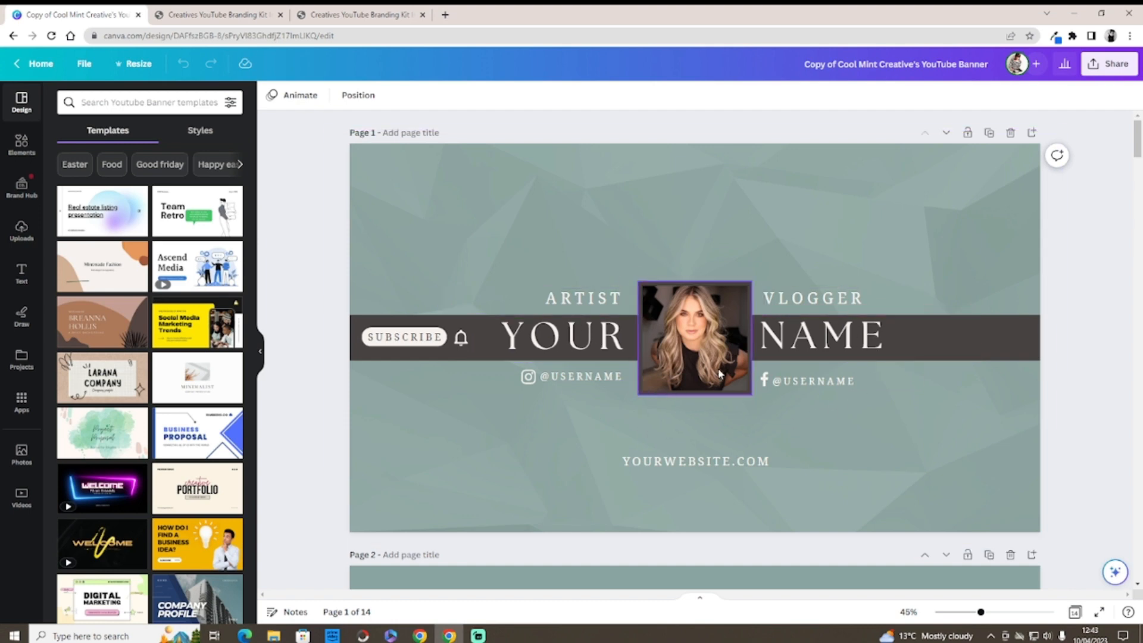
# Step: Select the centre profile photo frame and show the Uploads panel beside it
pyautogui.click(694, 344)
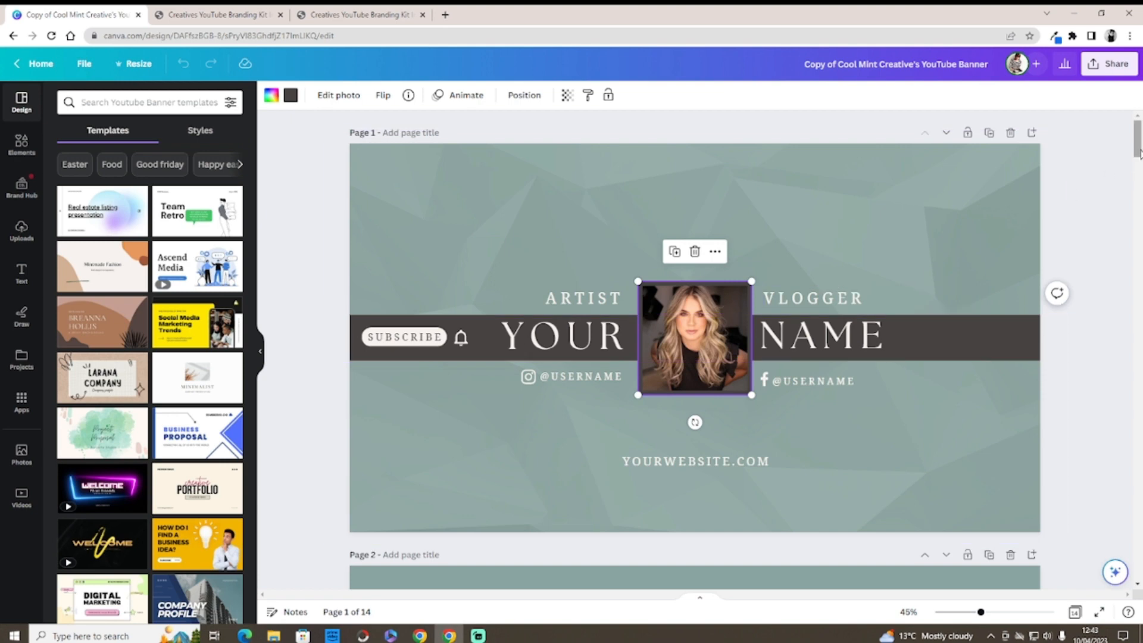
pyautogui.moveTo(1138, 154)
pyautogui.mouseDown()
pyautogui.moveTo(1139, 306)
pyautogui.moveTo(1139, 150)
pyautogui.mouseUp()
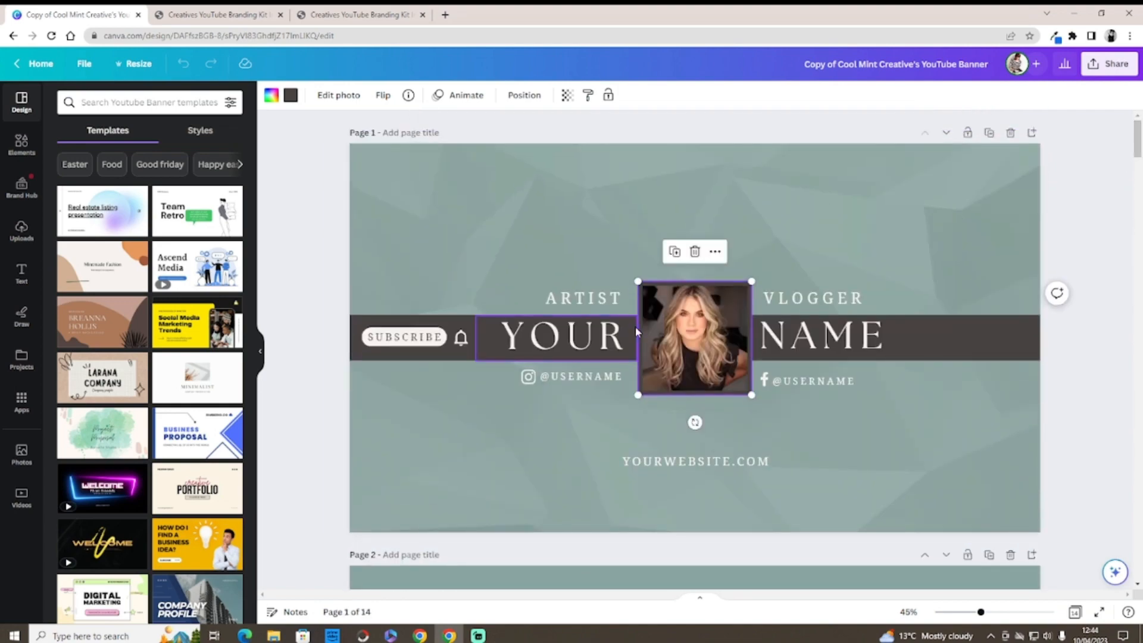
pyautogui.click(21, 230)
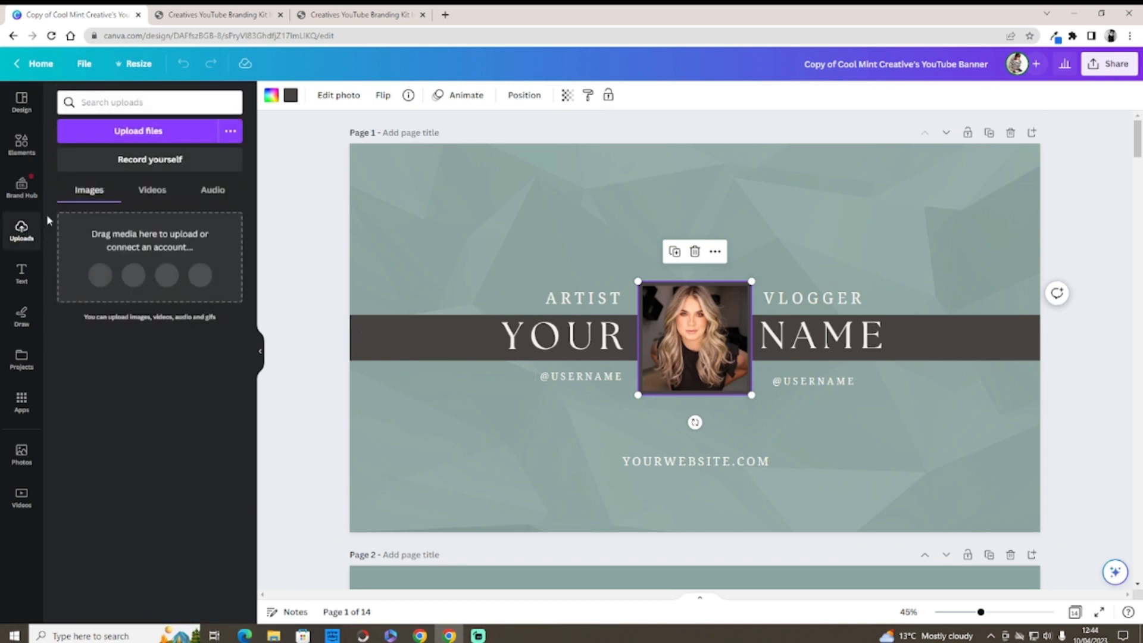
# Step: Drop the striped-shirt photo into the centre frame, then upload a Pictures portrait and place it on the banner
pyautogui.moveTo(214, 315); pyautogui.dragTo(654, 317)
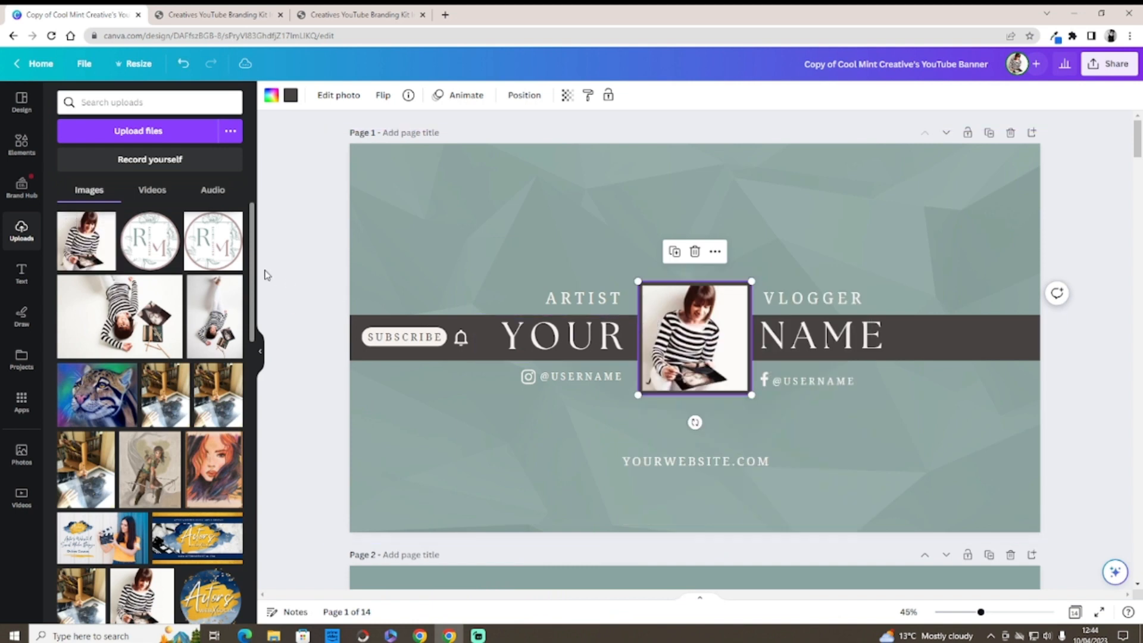
pyautogui.click(132, 136)
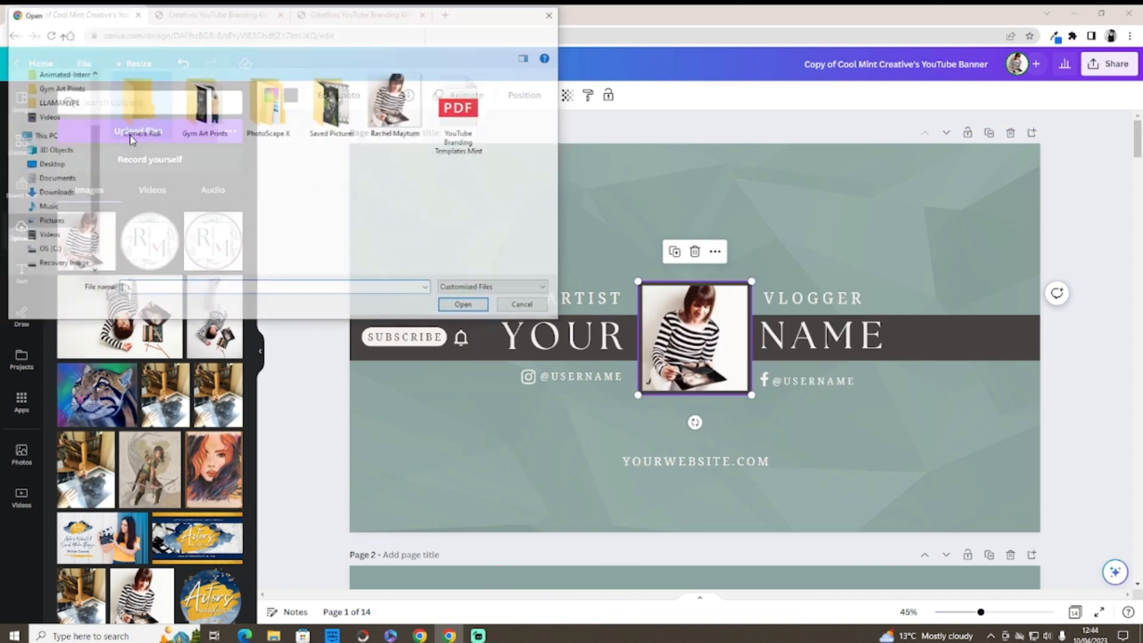
pyautogui.click(418, 116)
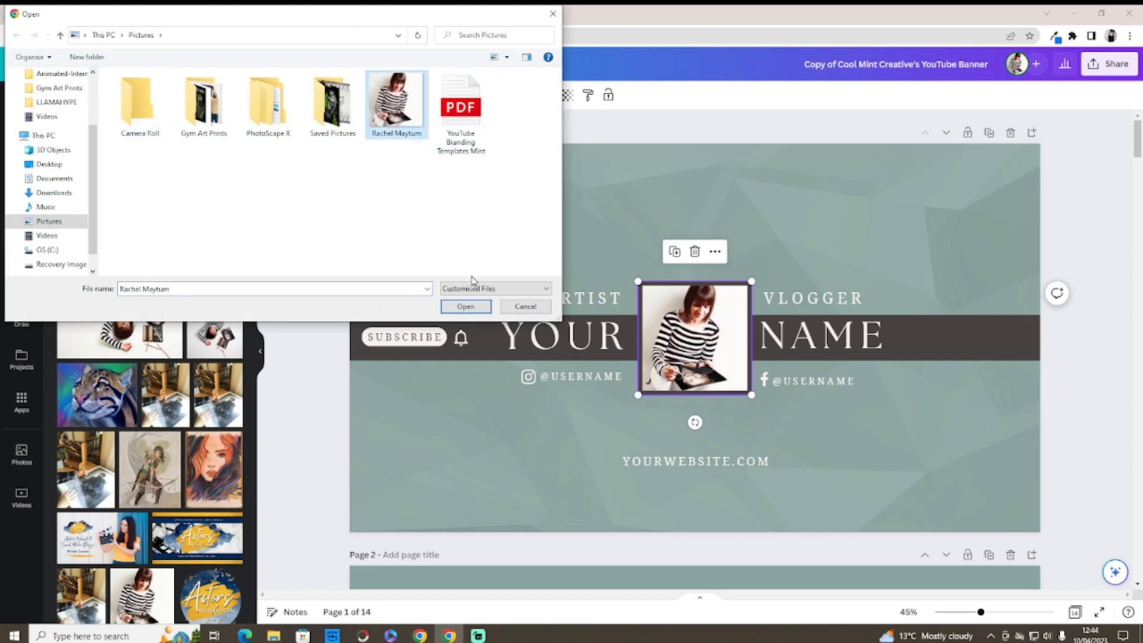
pyautogui.click(466, 305)
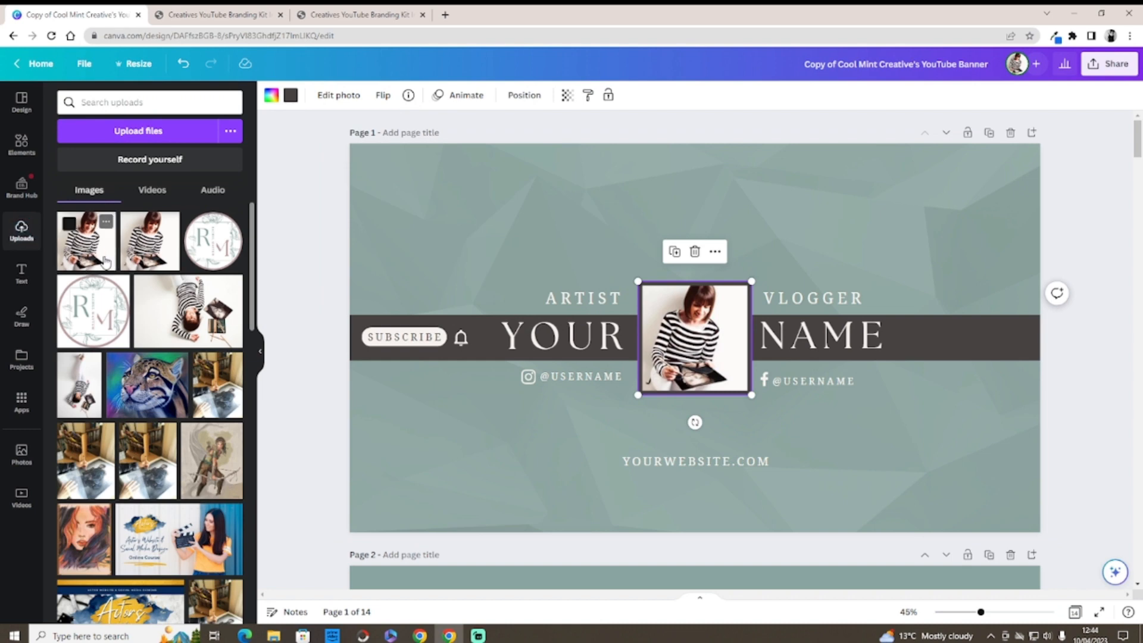
pyautogui.moveTo(118, 272); pyautogui.dragTo(620, 415)
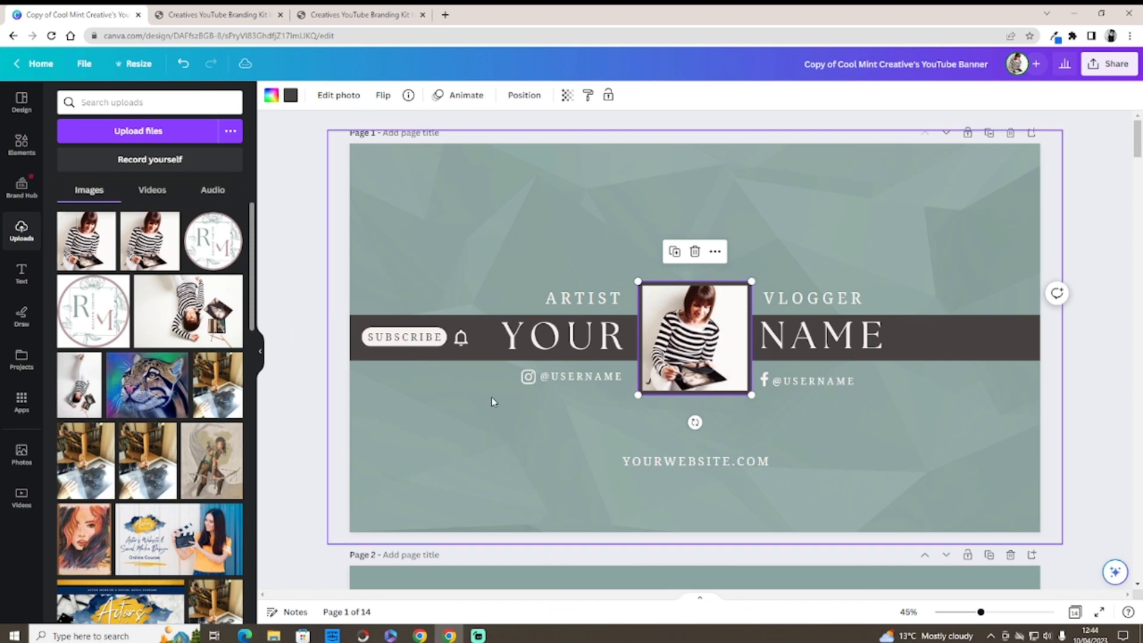
# Step: Make the uploaded photo the banner background and shift it down within its crop
pyautogui.click(466, 170)
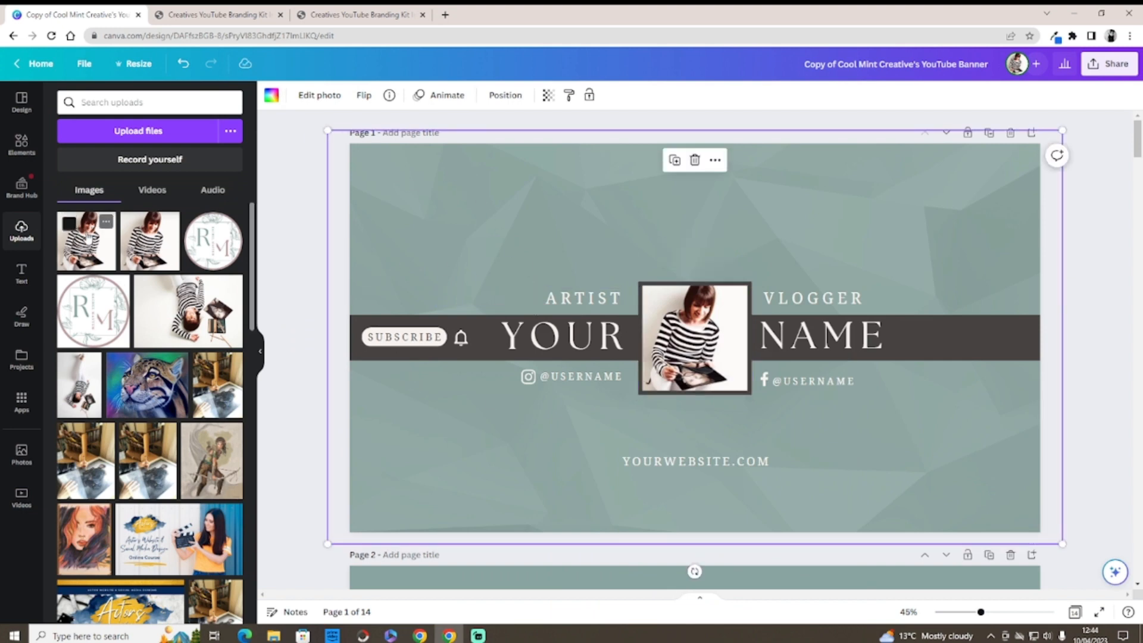
pyautogui.moveTo(72, 226); pyautogui.dragTo(431, 163)
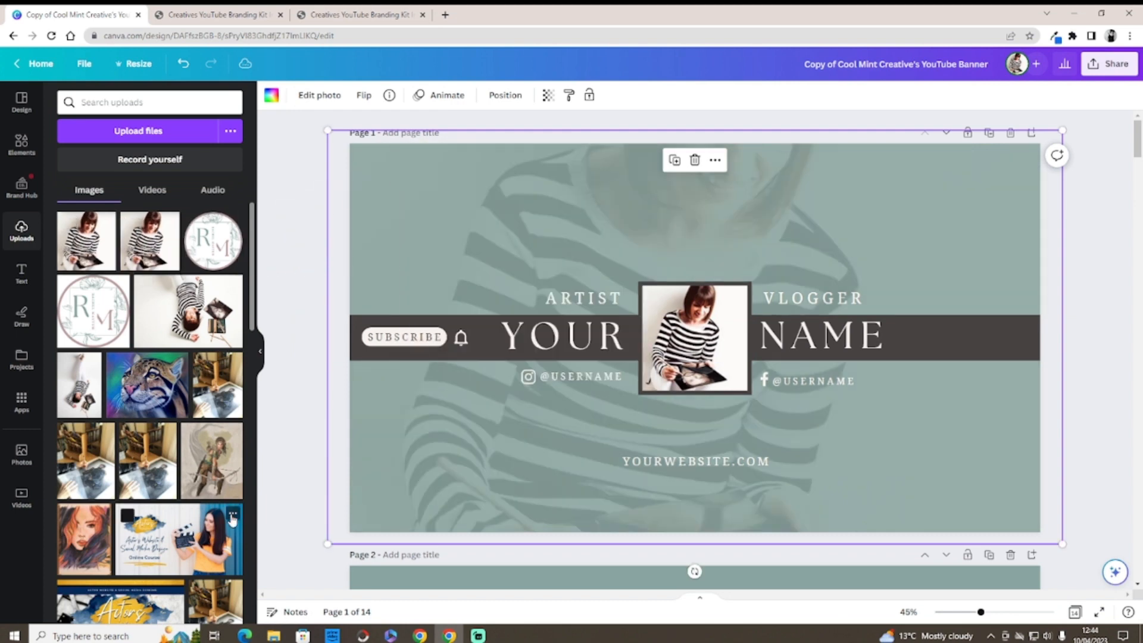
pyautogui.doubleClick(488, 244)
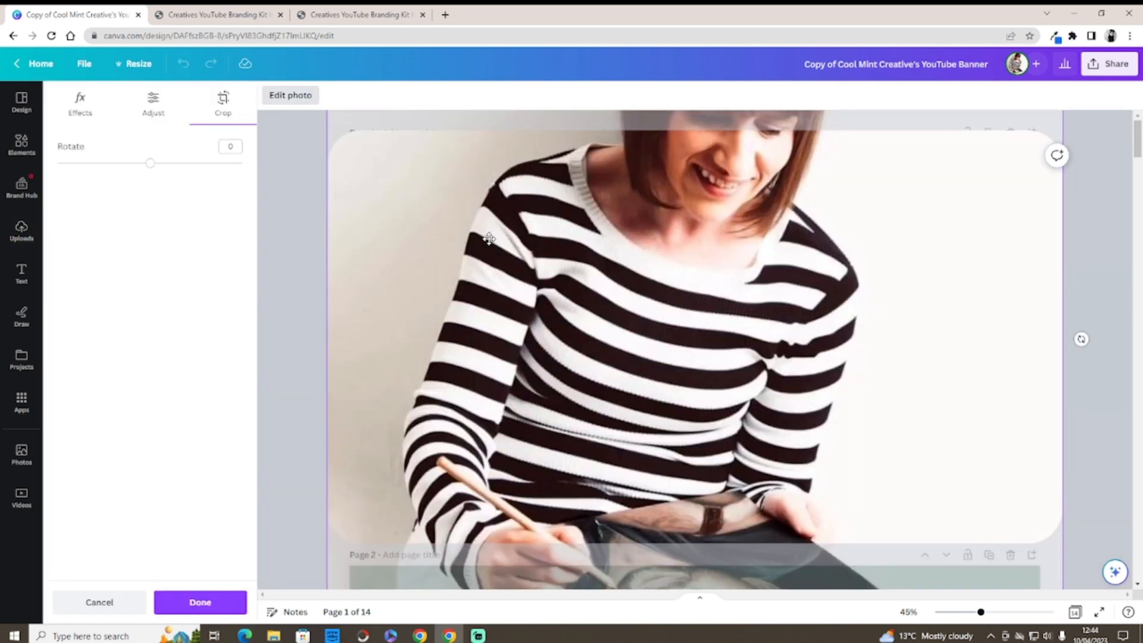
pyautogui.moveTo(488, 241); pyautogui.dragTo(450, 310)
pyautogui.click(315, 354)
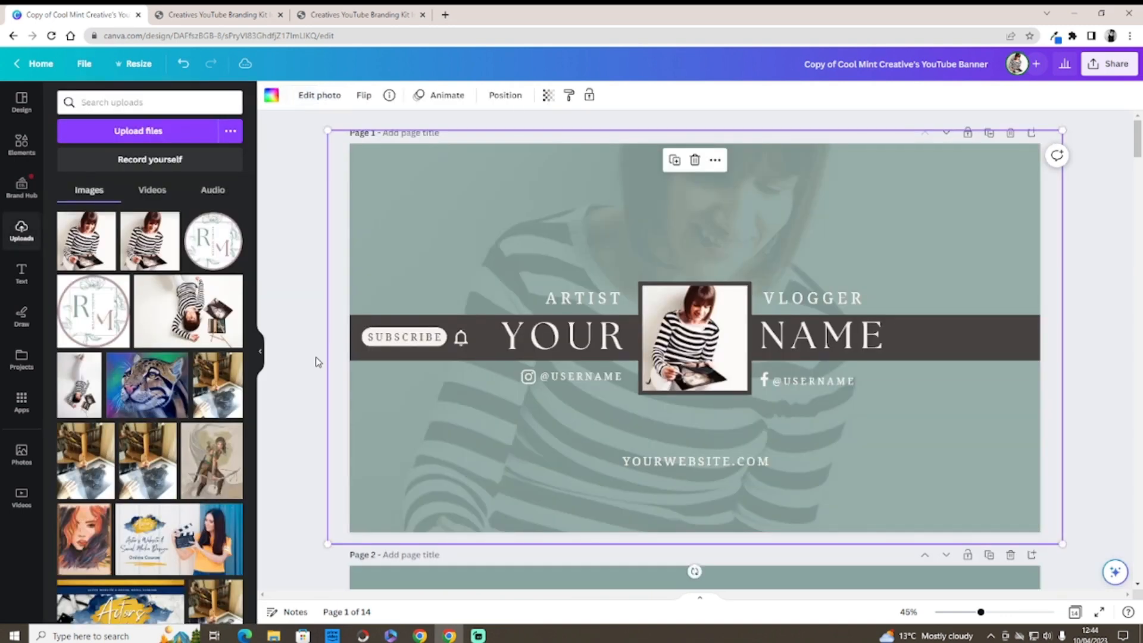
# Step: Redo the photo background, cropping and moving it lower so her face shows above the name band
pyautogui.click(184, 64)
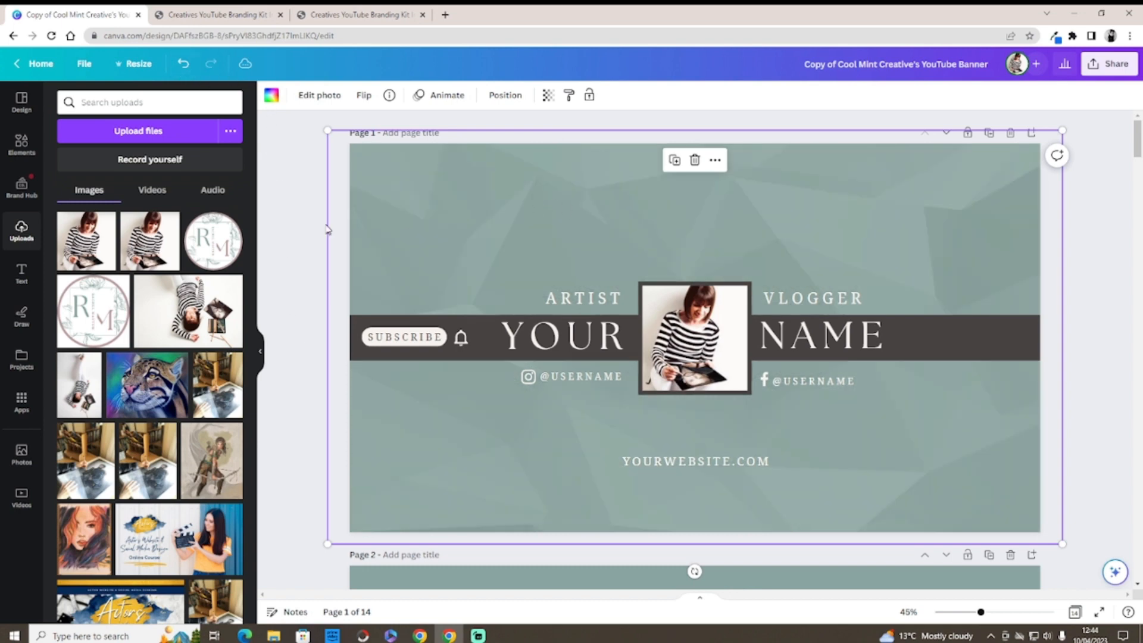
pyautogui.moveTo(89, 238); pyautogui.dragTo(434, 185)
pyautogui.doubleClick(576, 191)
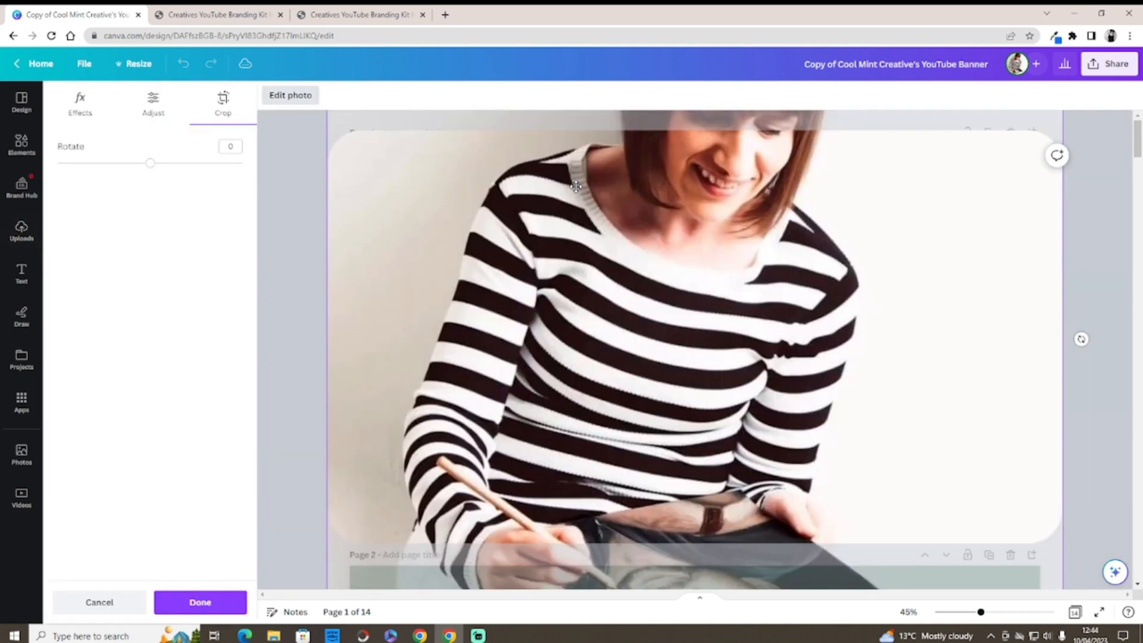
pyautogui.moveTo(576, 186); pyautogui.dragTo(578, 221)
pyautogui.click(306, 307)
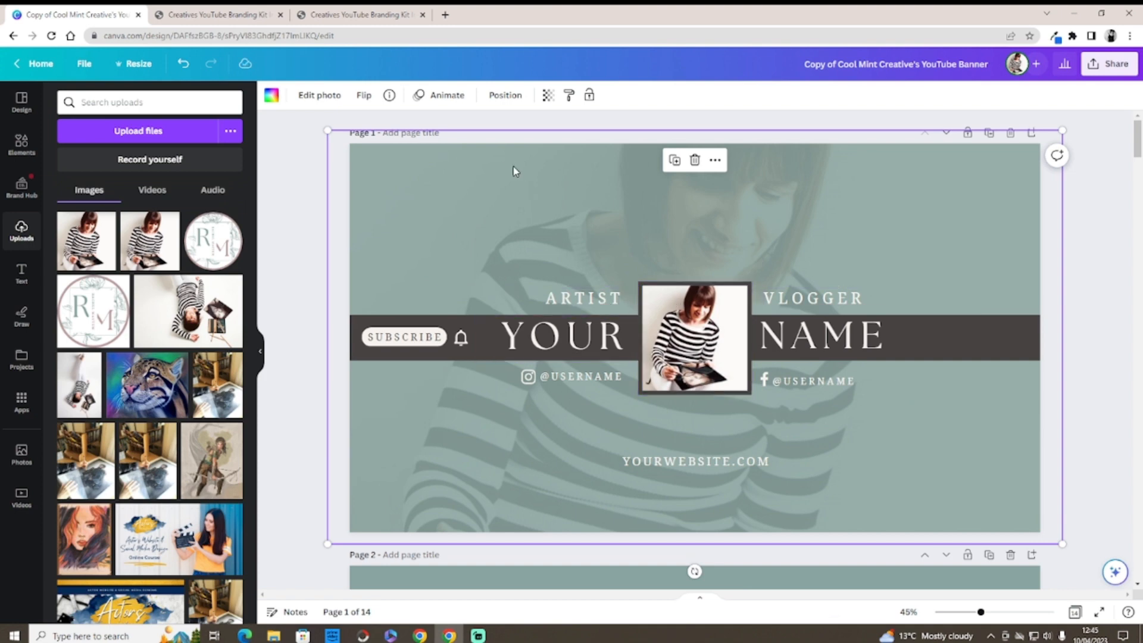
pyautogui.moveTo(558, 170); pyautogui.dragTo(558, 214)
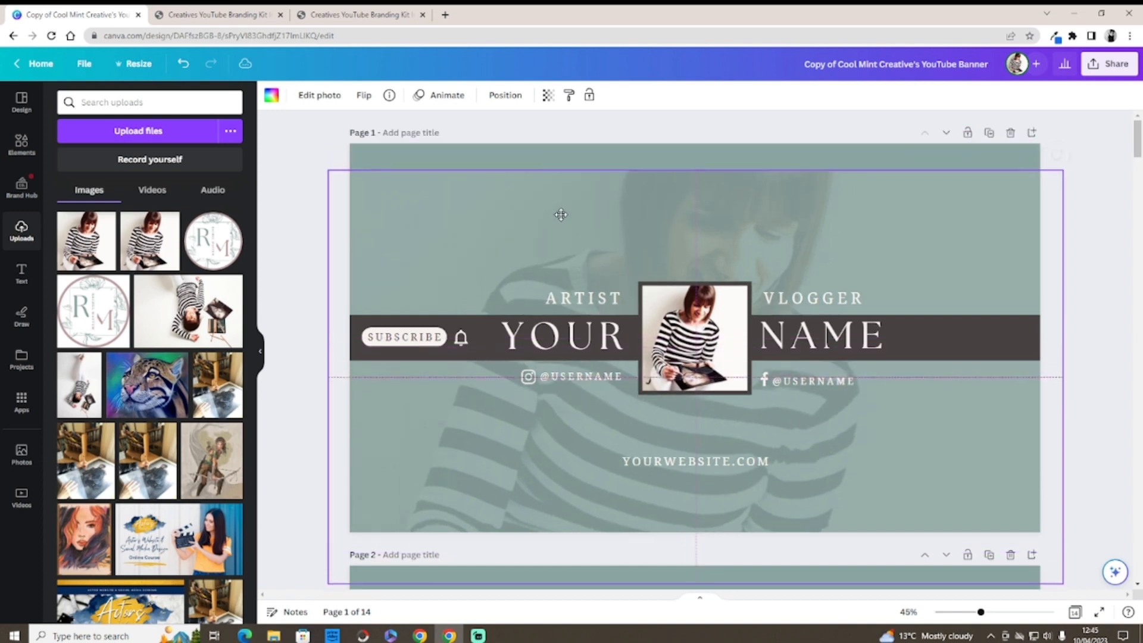
pyautogui.click(550, 154)
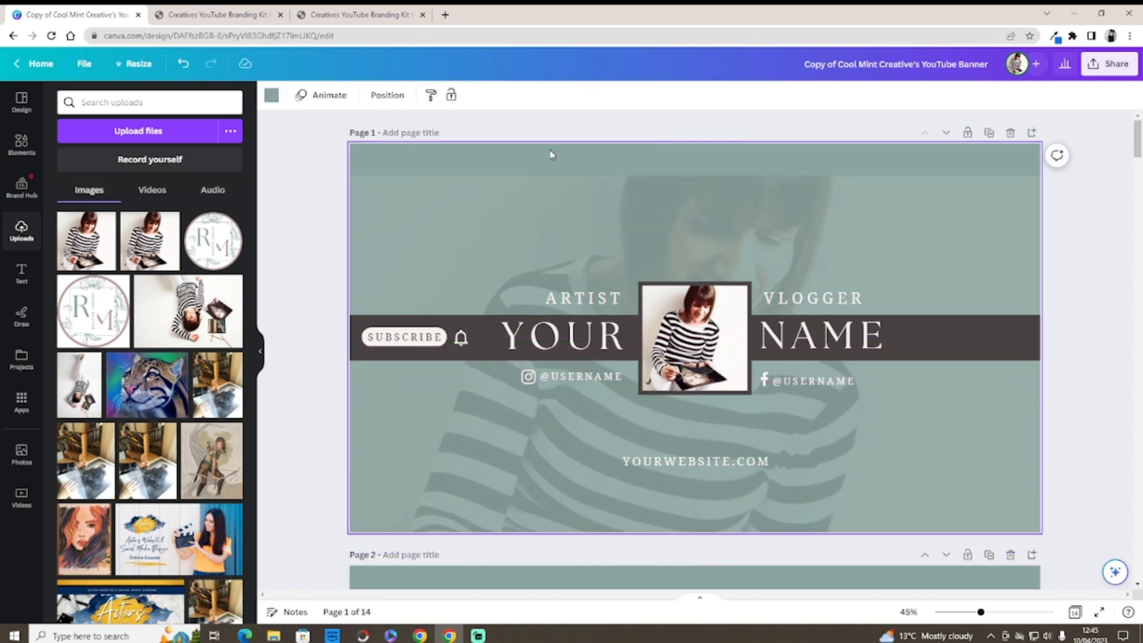
pyautogui.click(271, 96)
pyautogui.click(102, 289)
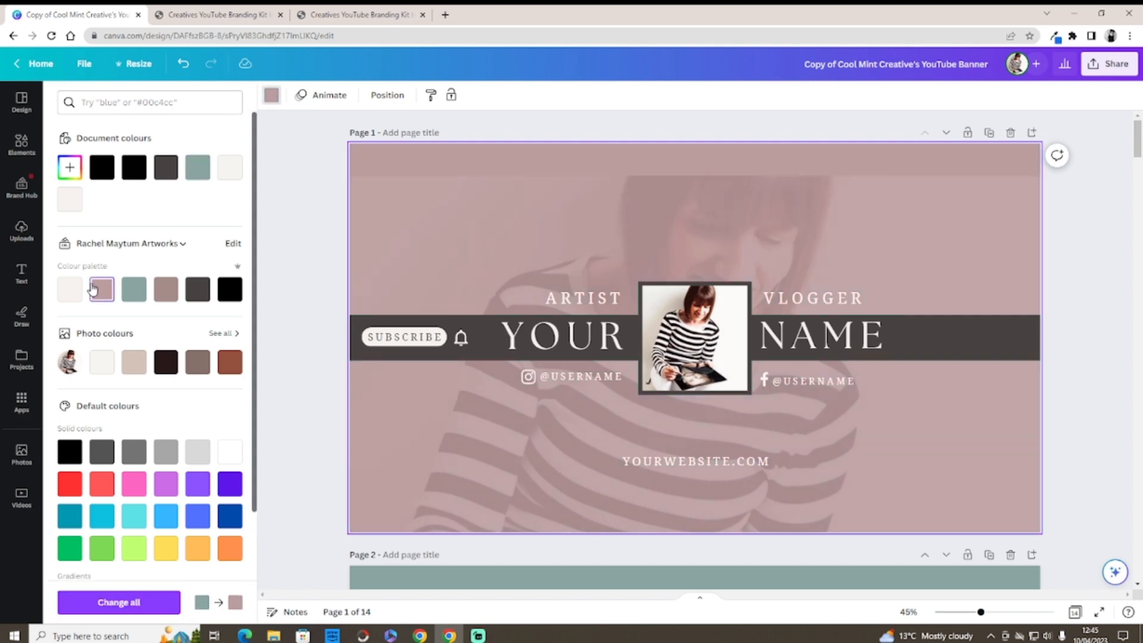
pyautogui.click(165, 289)
pyautogui.click(197, 289)
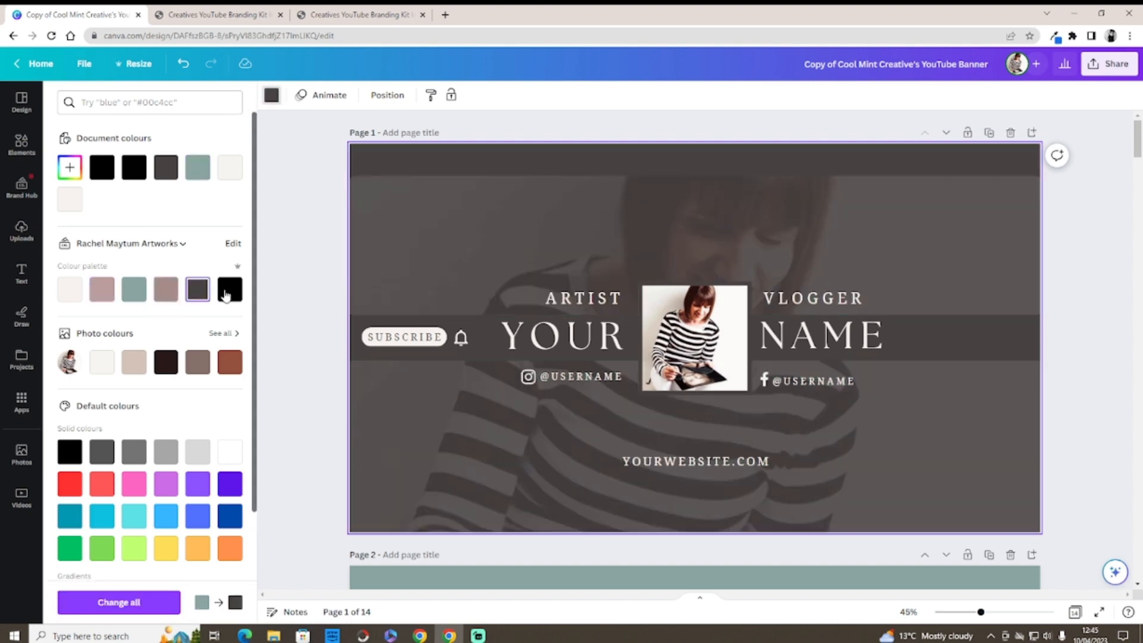
pyautogui.click(230, 289)
pyautogui.click(230, 362)
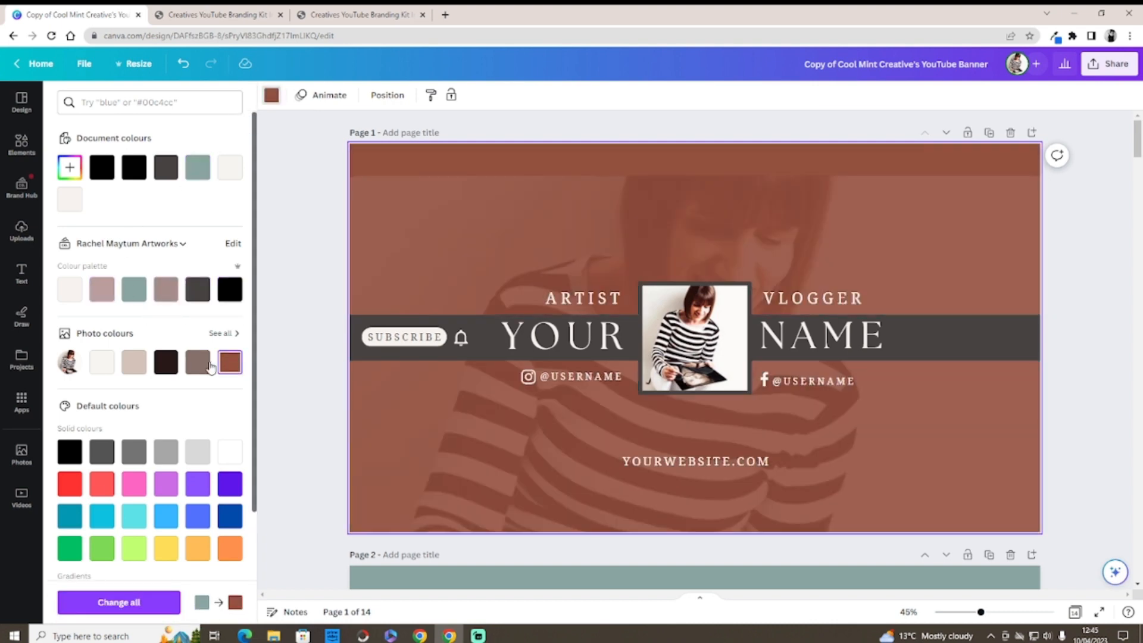
pyautogui.click(198, 362)
pyautogui.click(166, 369)
pyautogui.click(134, 366)
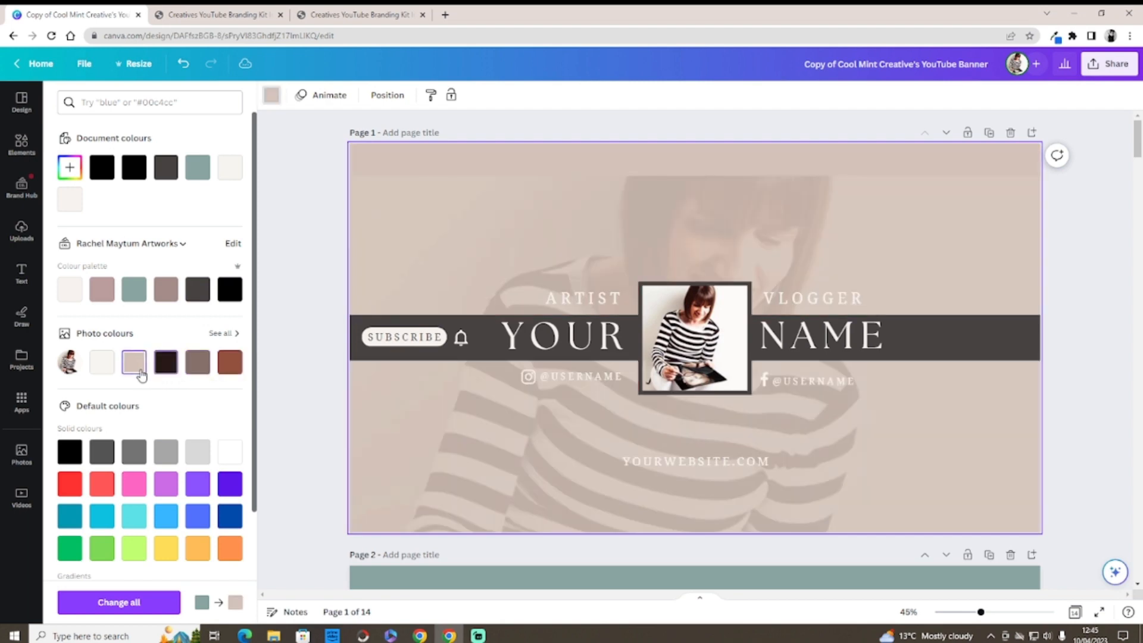
pyautogui.click(107, 368)
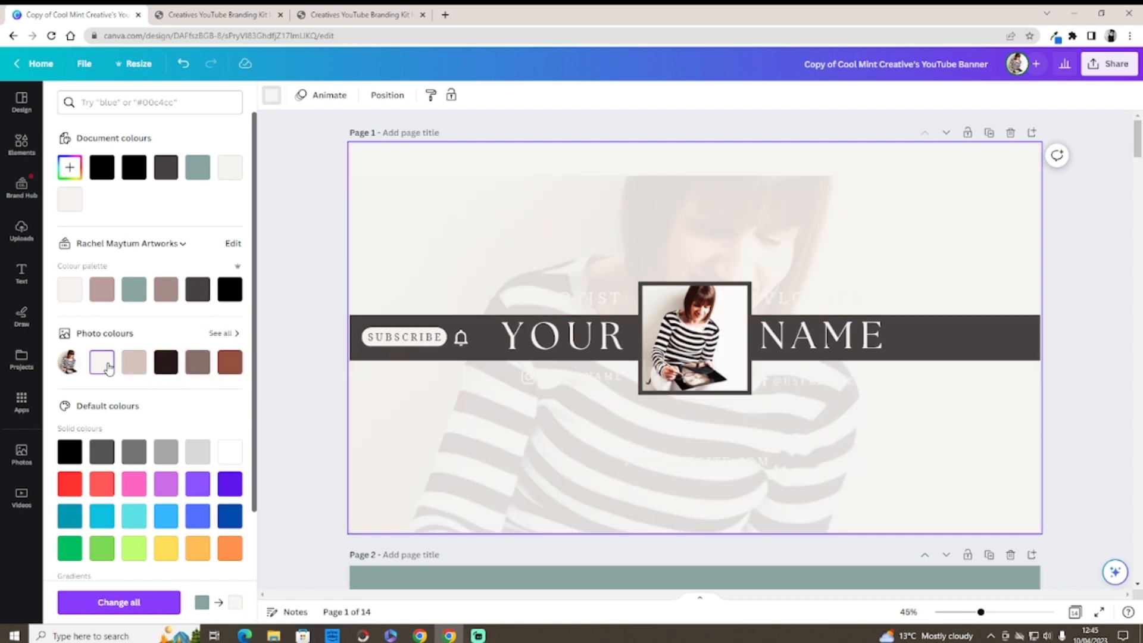
pyautogui.click(101, 289)
pyautogui.click(132, 290)
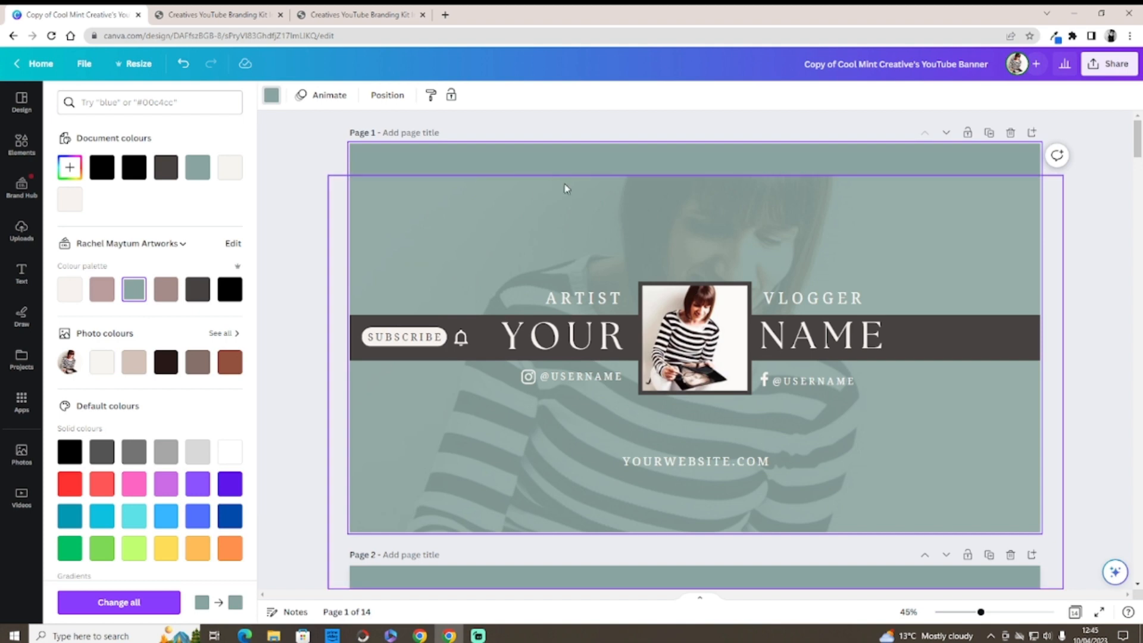
pyautogui.moveTo(568, 188); pyautogui.dragTo(575, 146)
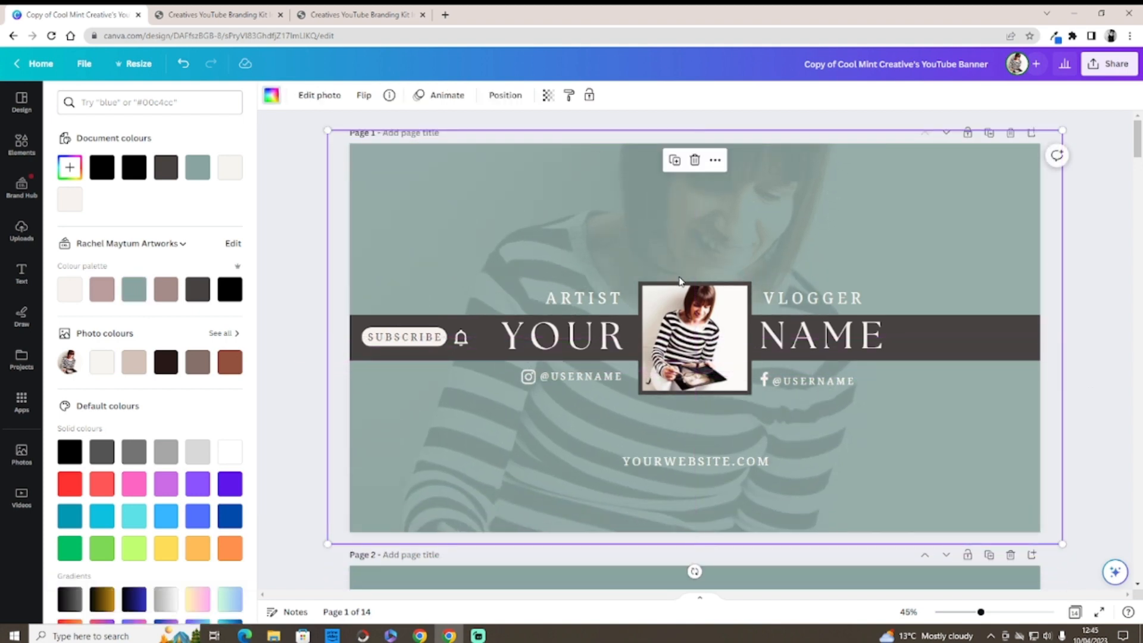
pyautogui.click(987, 329)
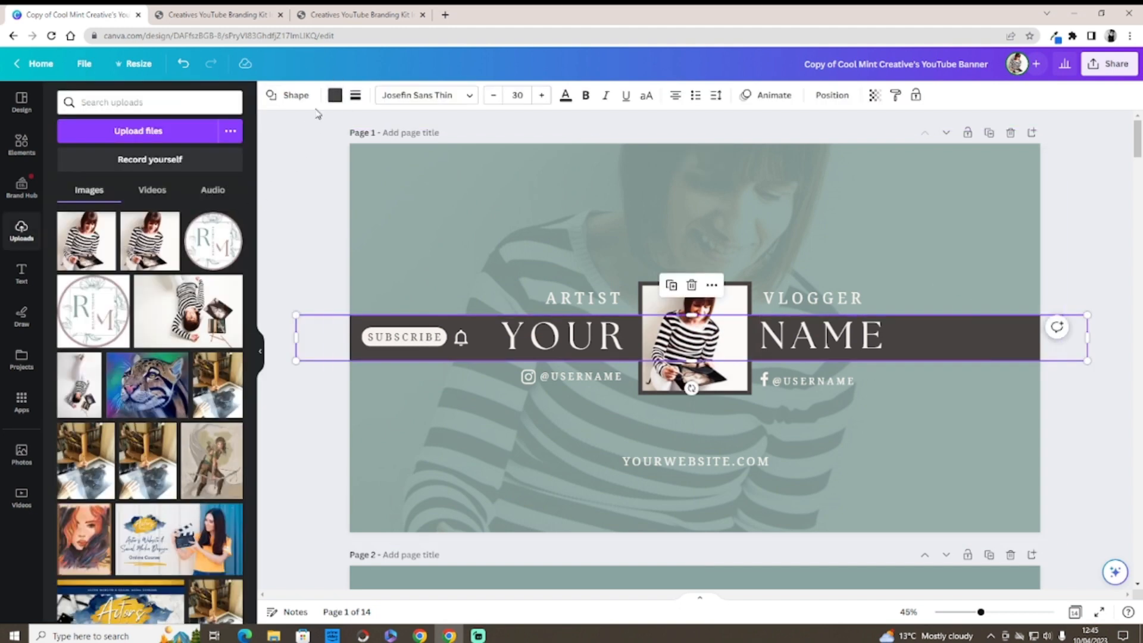
pyautogui.click(334, 95)
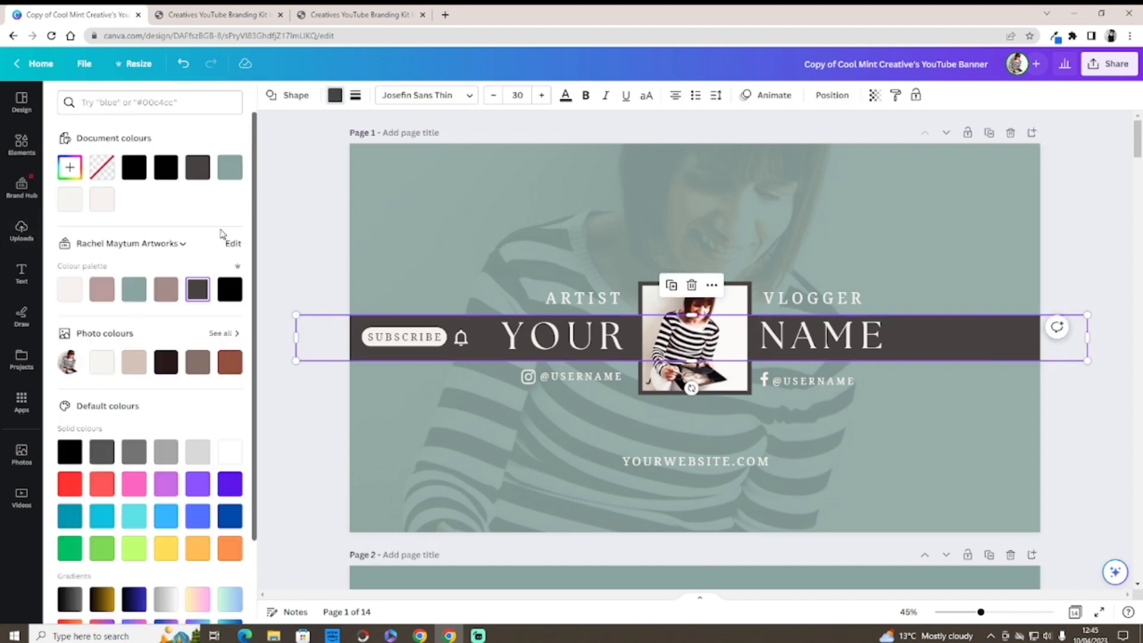
pyautogui.click(103, 290)
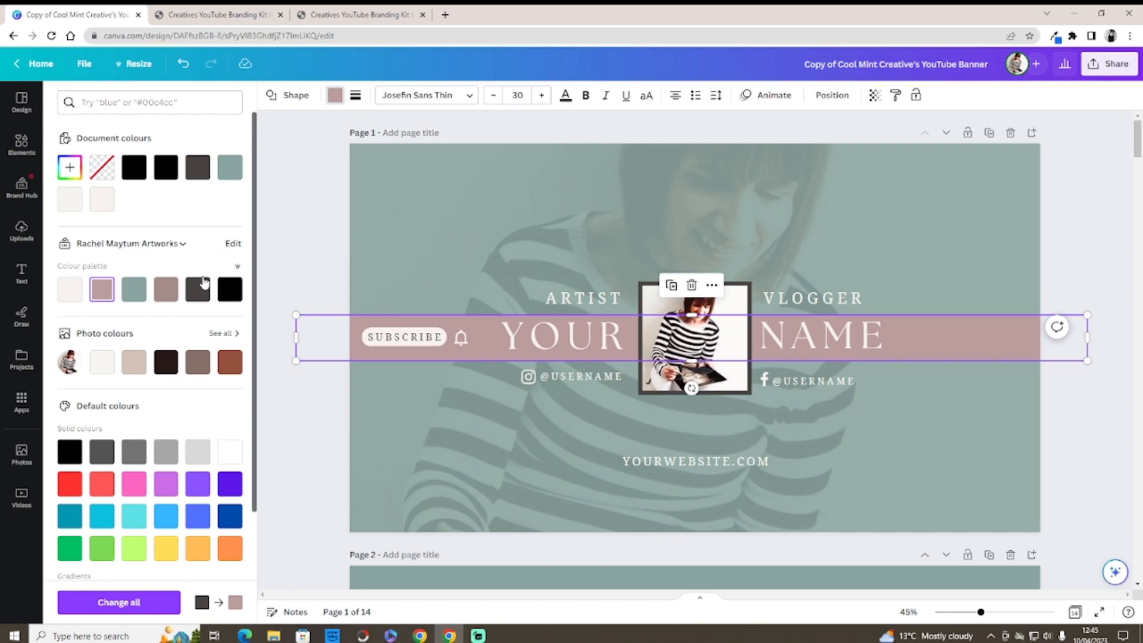
pyautogui.click(227, 290)
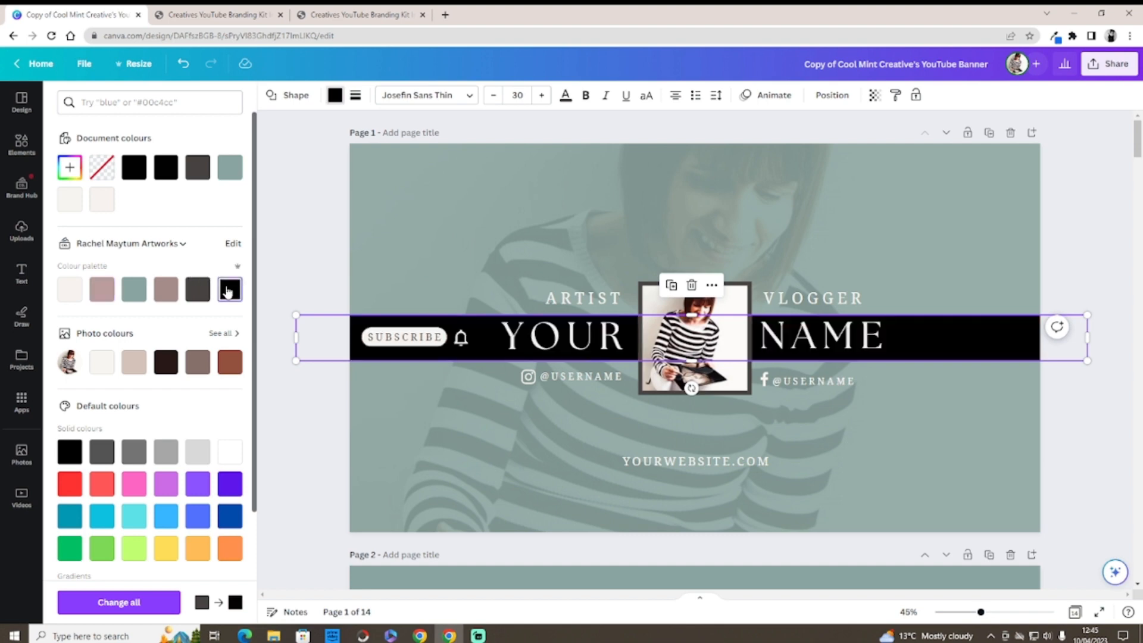
pyautogui.click(121, 103)
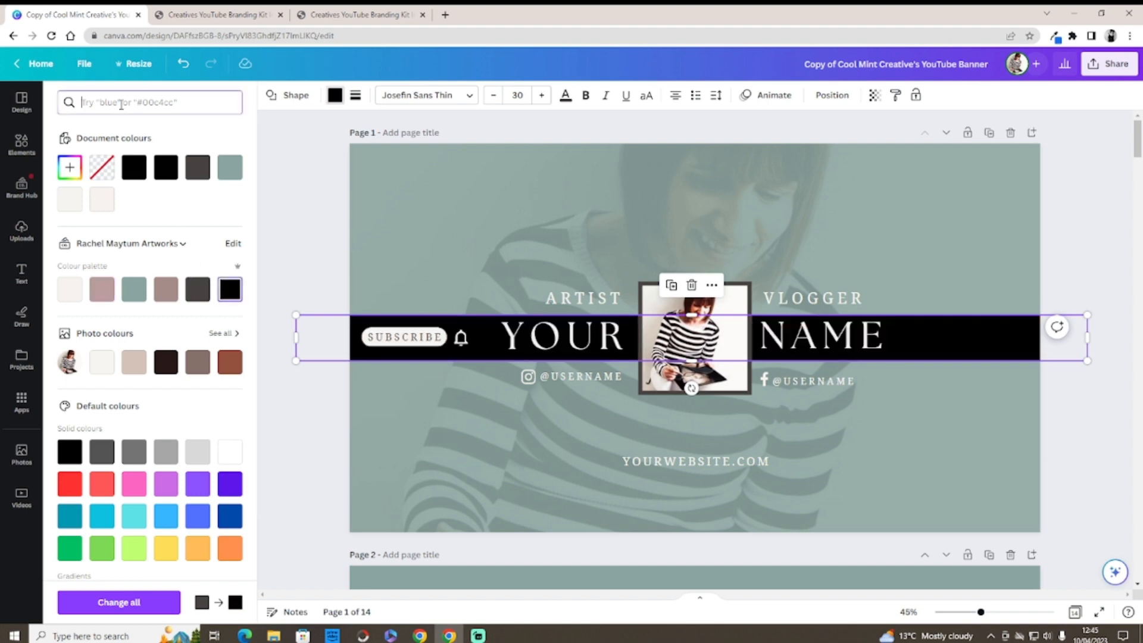
pyautogui.write('pink')
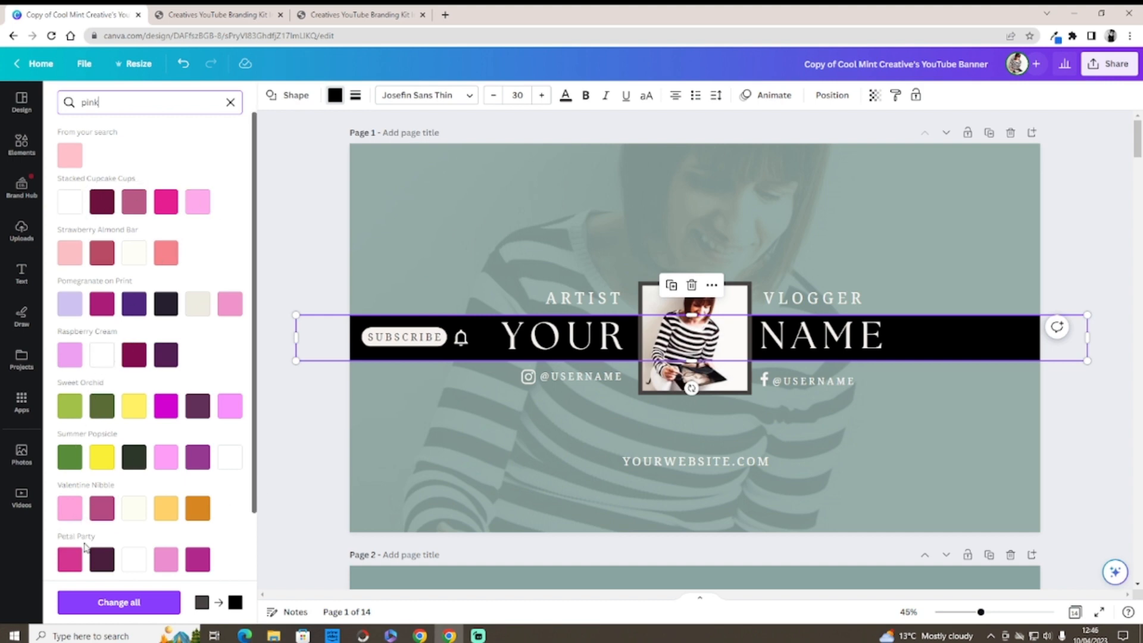
pyautogui.scroll(-3, 250, 179)
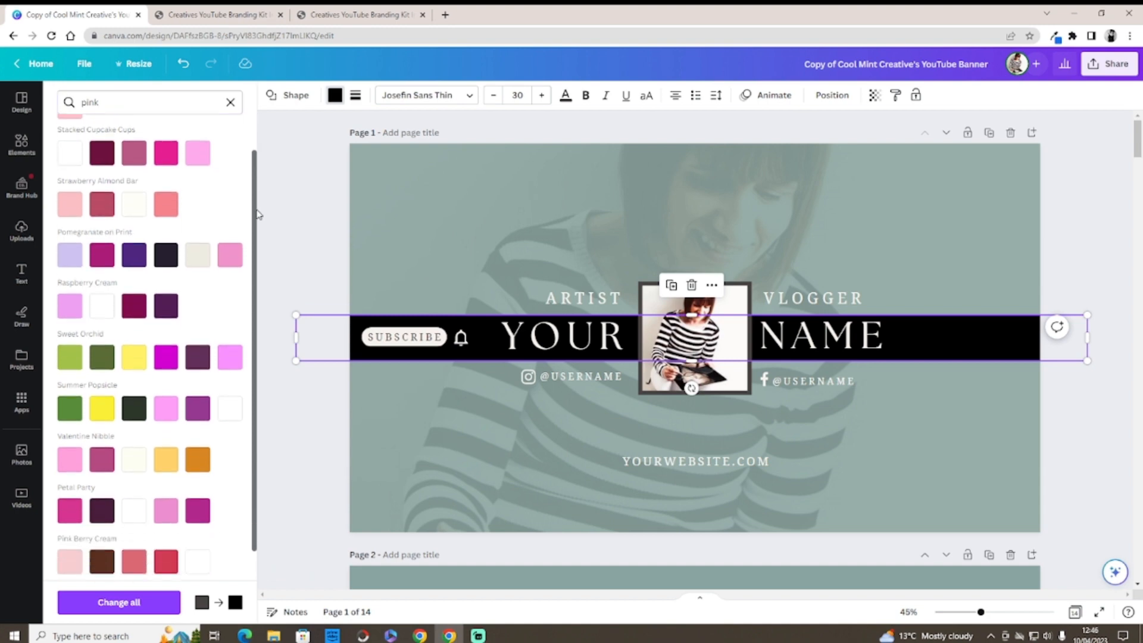
pyautogui.scroll(5, 244, 208)
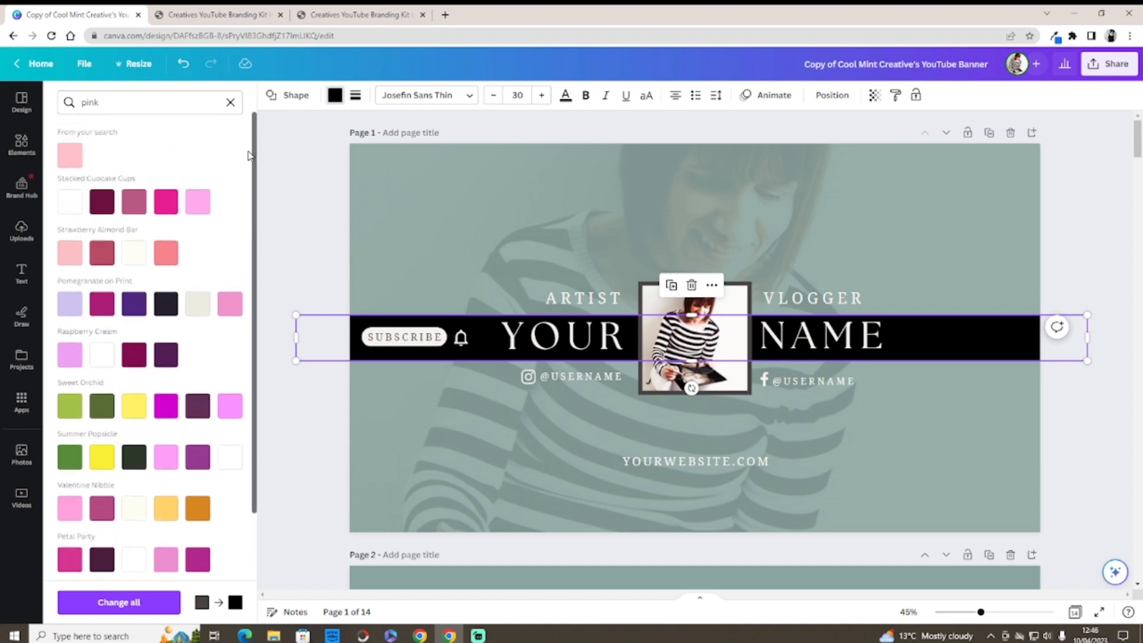
pyautogui.click(230, 102)
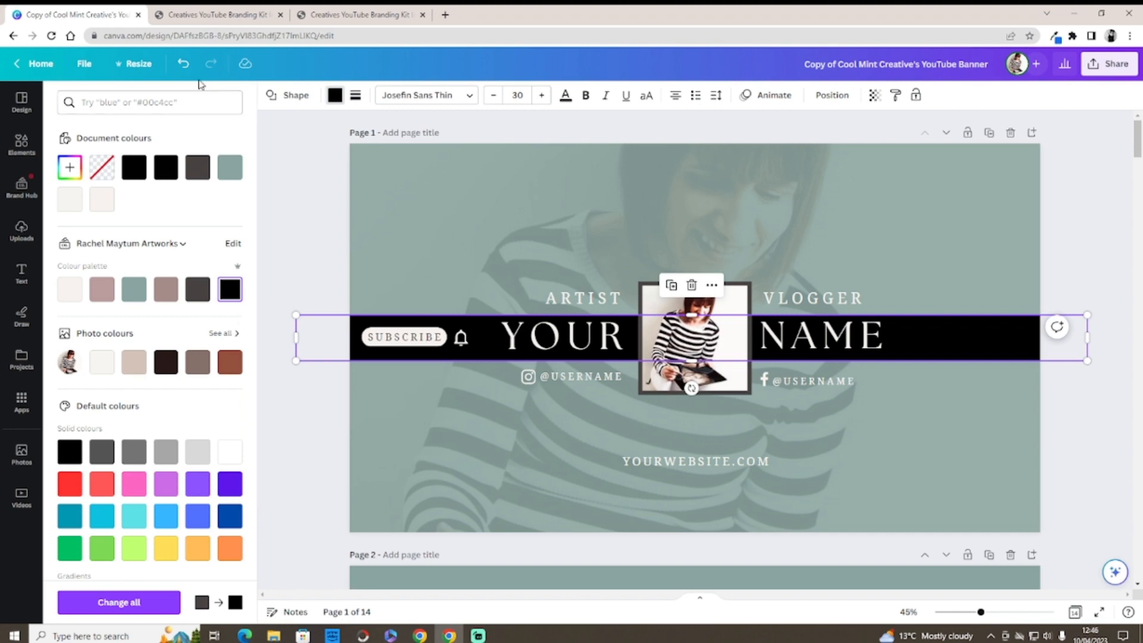
pyautogui.click(184, 65)
pyautogui.click(184, 65)
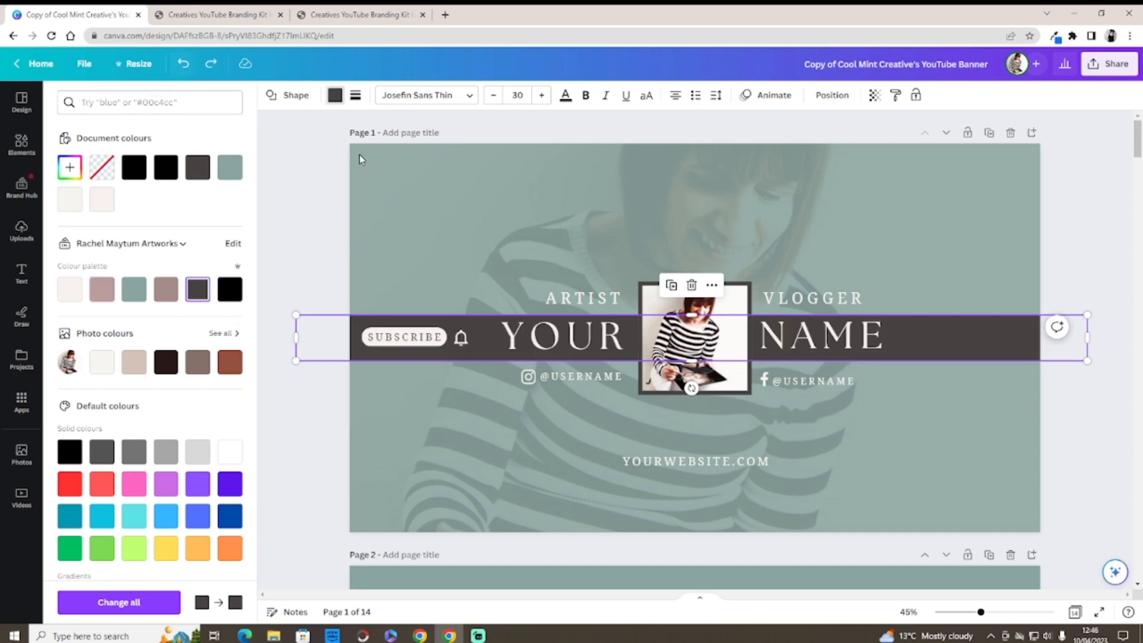
pyautogui.click(595, 305)
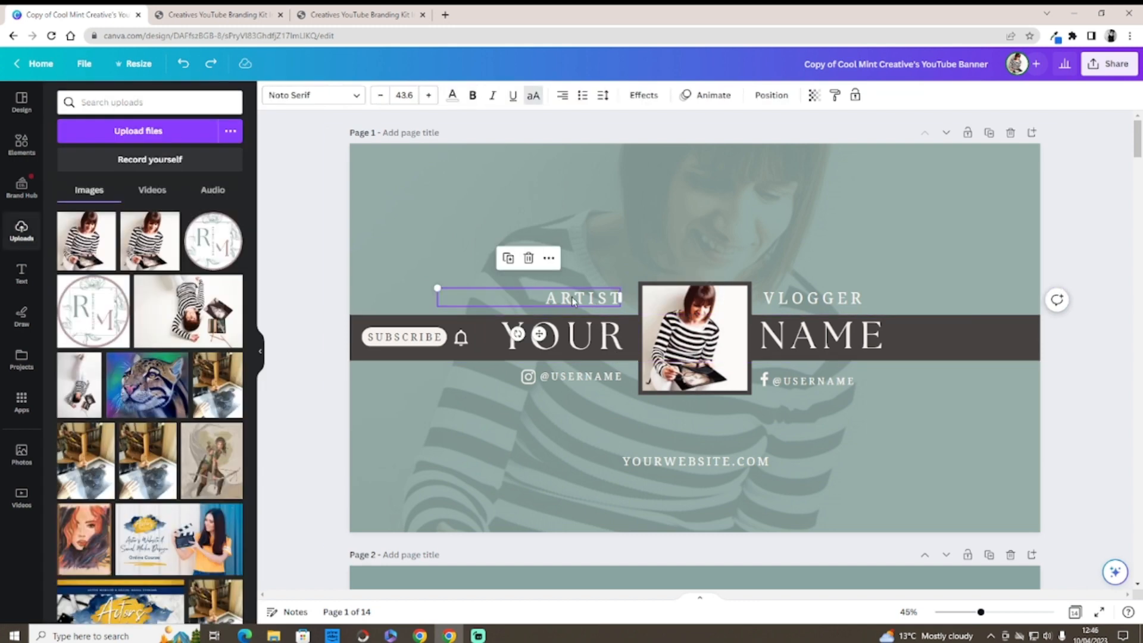
# Step: Change the ARTIST label to PODCAST and try its text alignment options
pyautogui.click(617, 298)
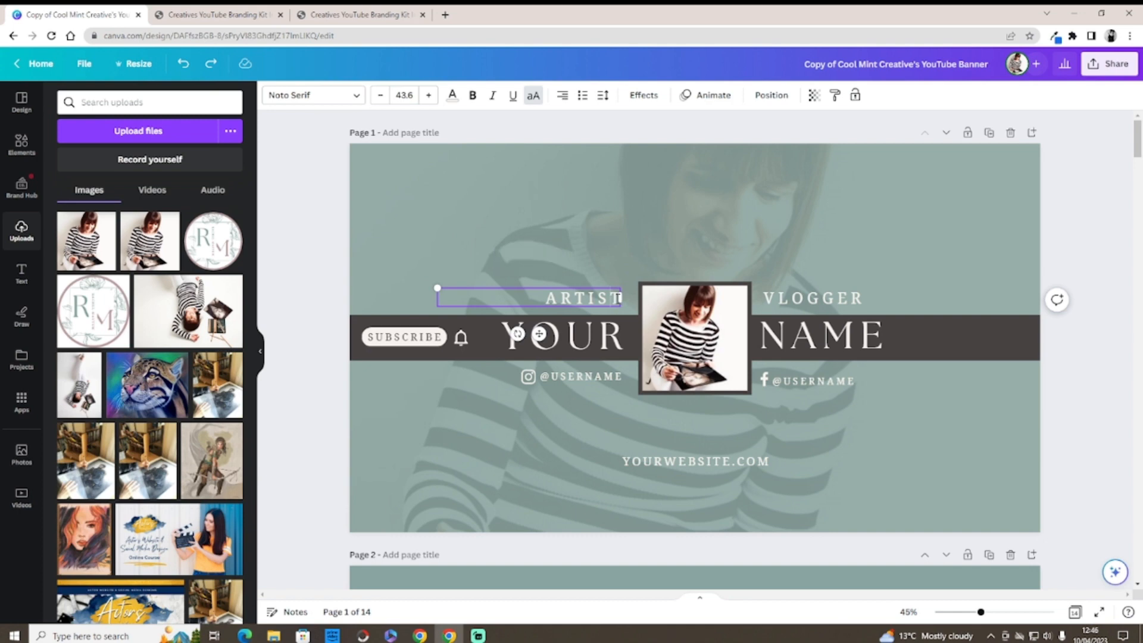
pyautogui.doubleClick(618, 298)
pyautogui.click(617, 298)
pyautogui.click(562, 96)
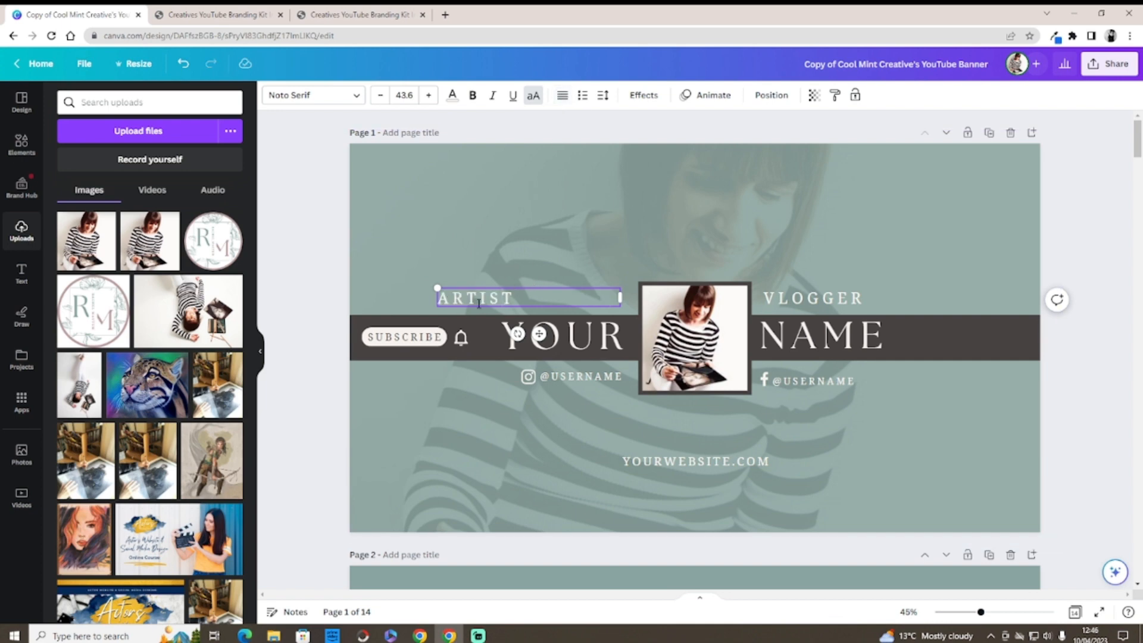
pyautogui.moveTo(518, 299); pyautogui.dragTo(455, 298)
pyautogui.press('BackSpace')
pyautogui.write('PODCASTY')
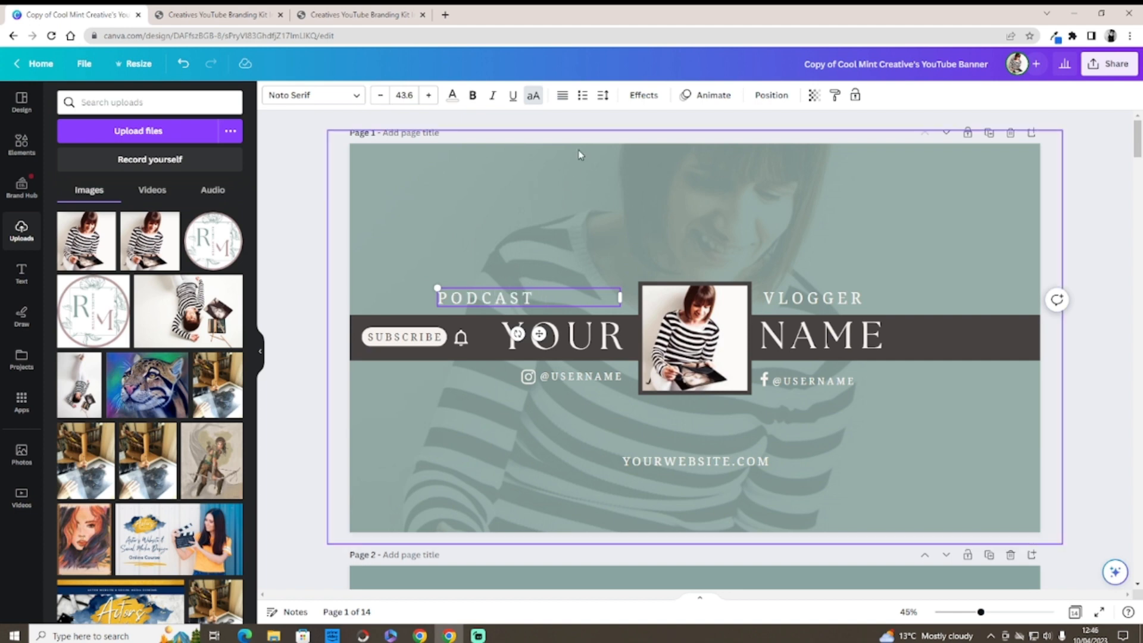
pyautogui.click(566, 97)
pyautogui.click(565, 97)
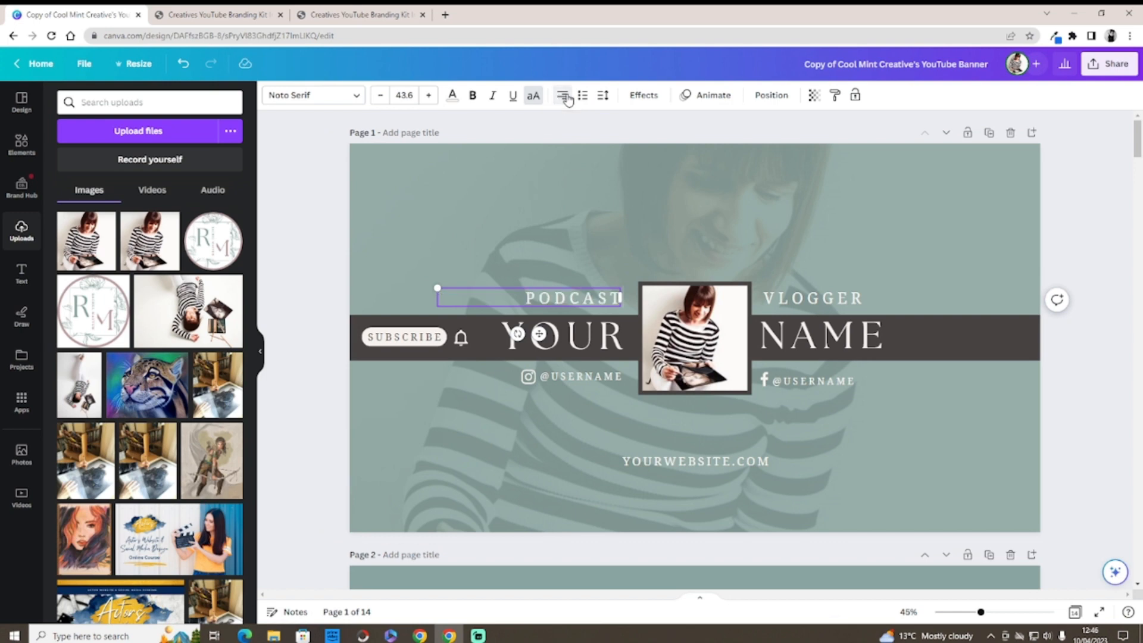
pyautogui.click(545, 423)
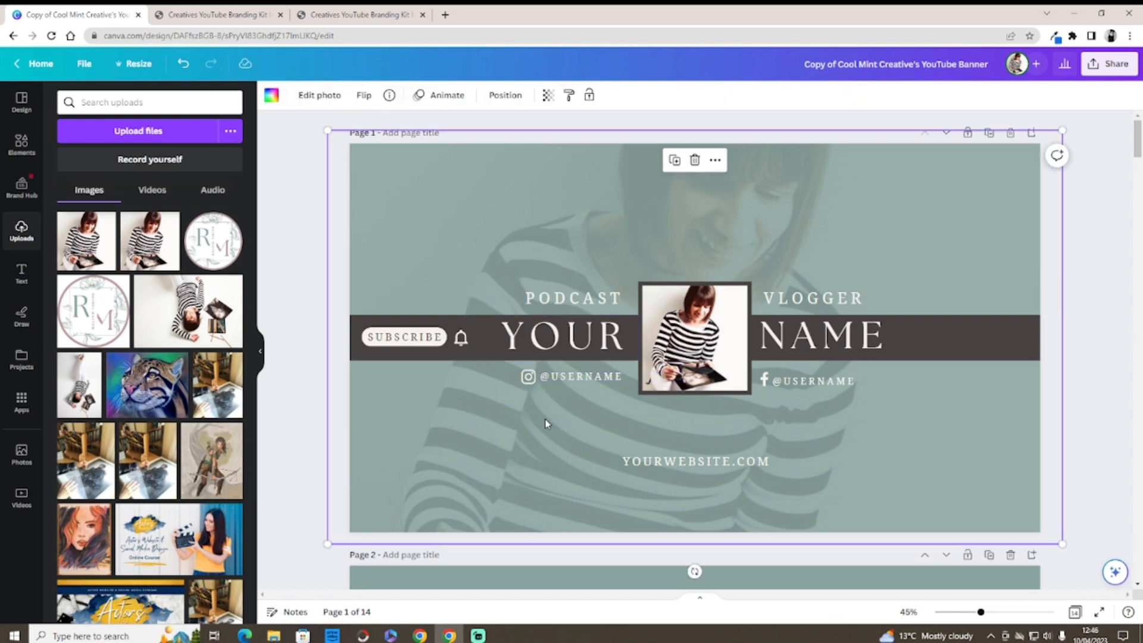
# Step: Left-align the label and replace PODCAST with PHOTOGRAPHER
pyautogui.click(617, 302)
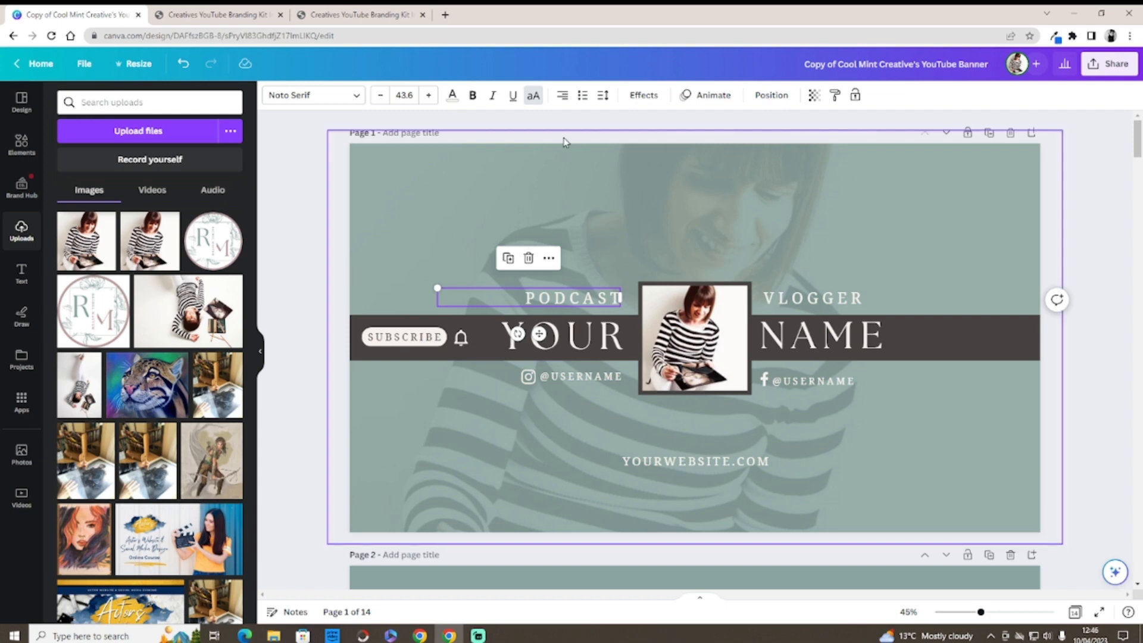
pyautogui.click(563, 95)
pyautogui.click(532, 305)
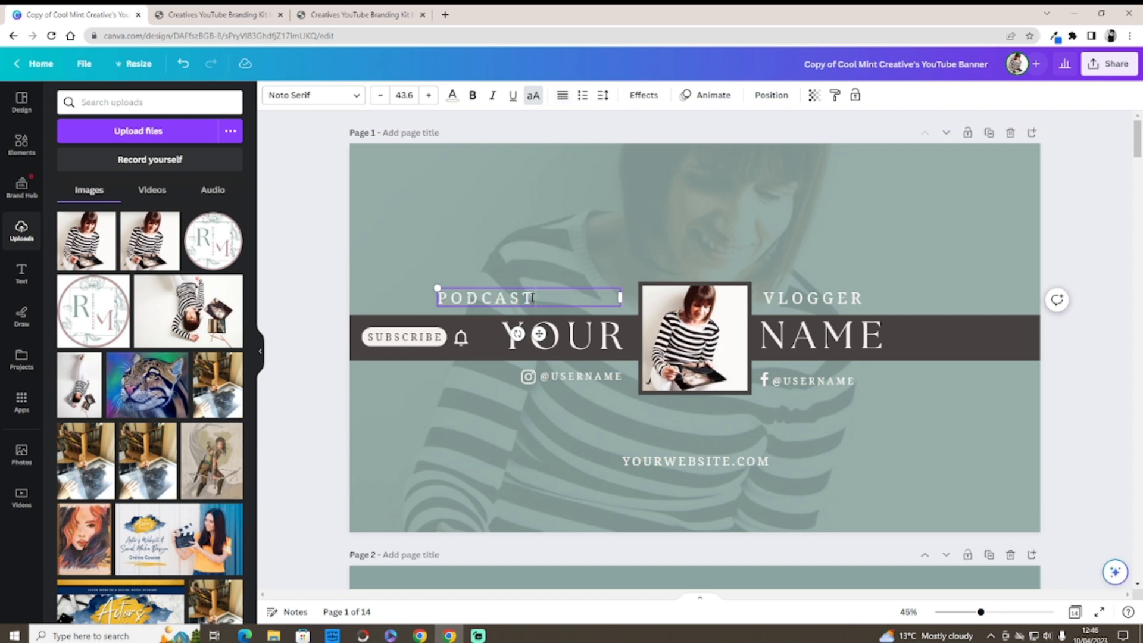
pyautogui.doubleClick(484, 295)
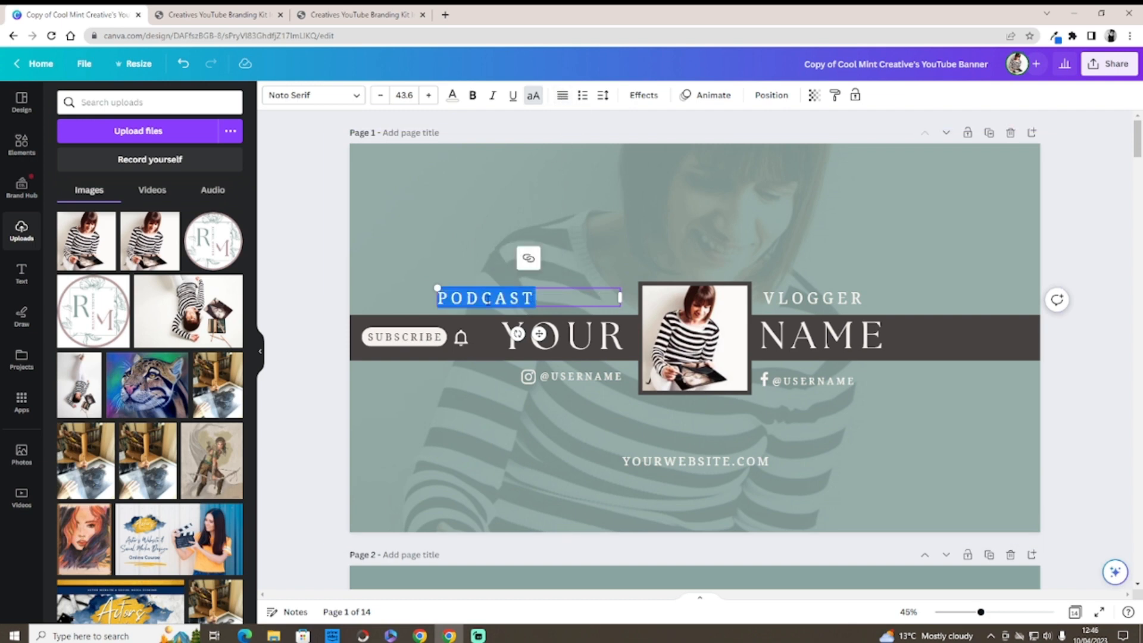
pyautogui.press('BackSpace')
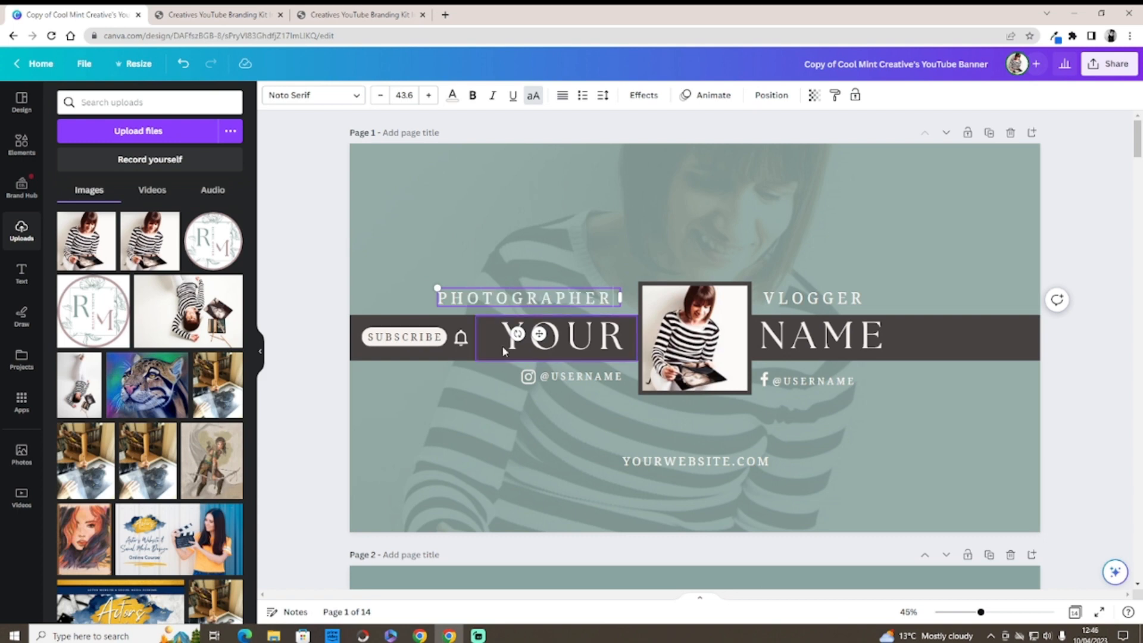
pyautogui.click(491, 387)
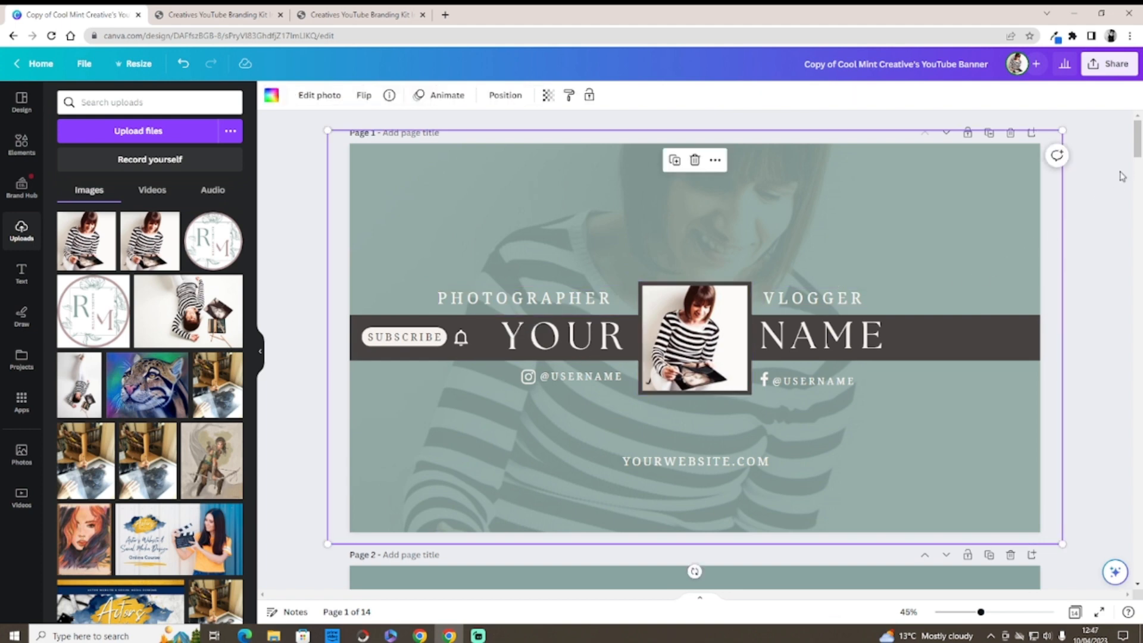
pyautogui.scroll(-3, 1137, 158)
pyautogui.moveTo(1137, 158); pyautogui.dragTo(1139, 164)
pyautogui.scroll(5, 1138, 160)
pyautogui.click(552, 294)
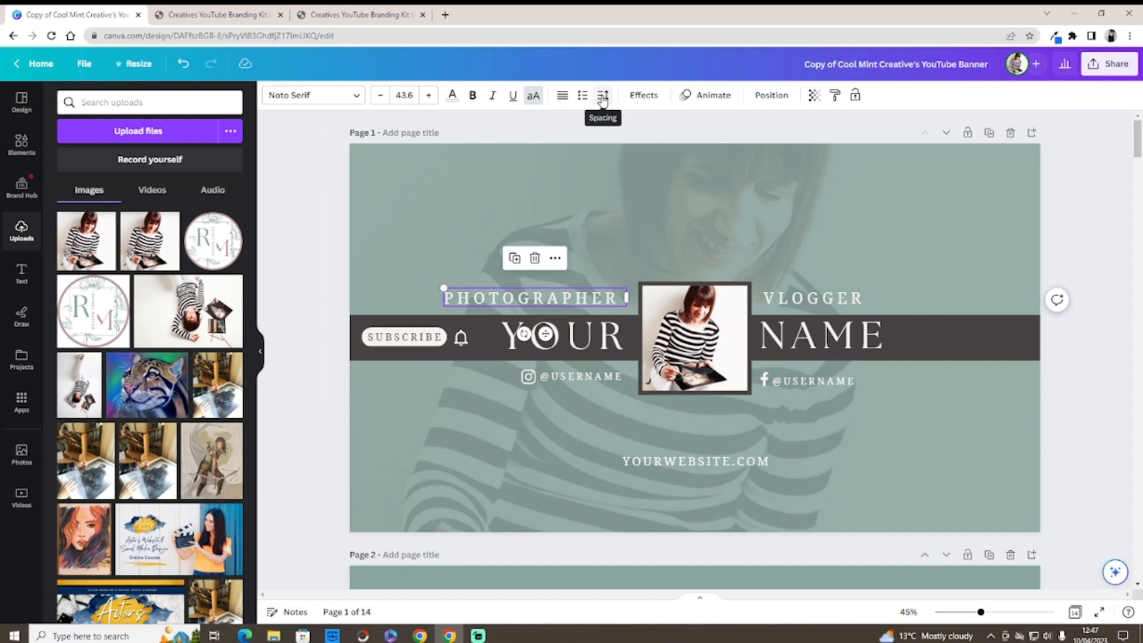
# Step: Set PHOTOGRAPHER's letter spacing to 0 and move it right toward the photo
pyautogui.click(602, 100)
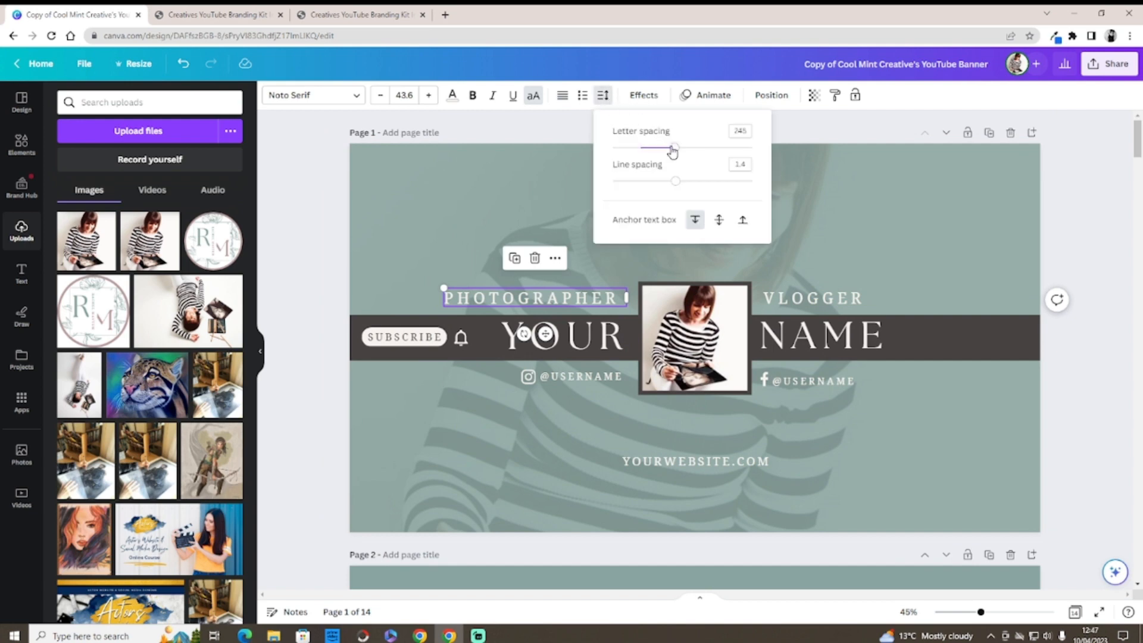
pyautogui.moveTo(673, 150); pyautogui.dragTo(640, 153)
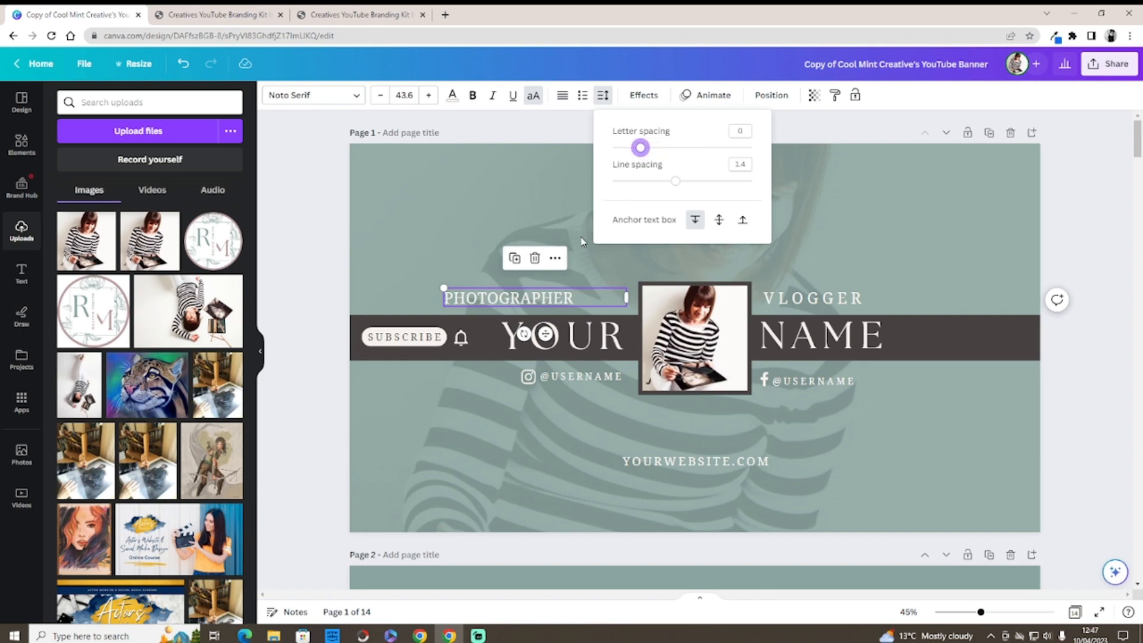
pyautogui.moveTo(536, 300); pyautogui.dragTo(585, 298)
pyautogui.click(504, 260)
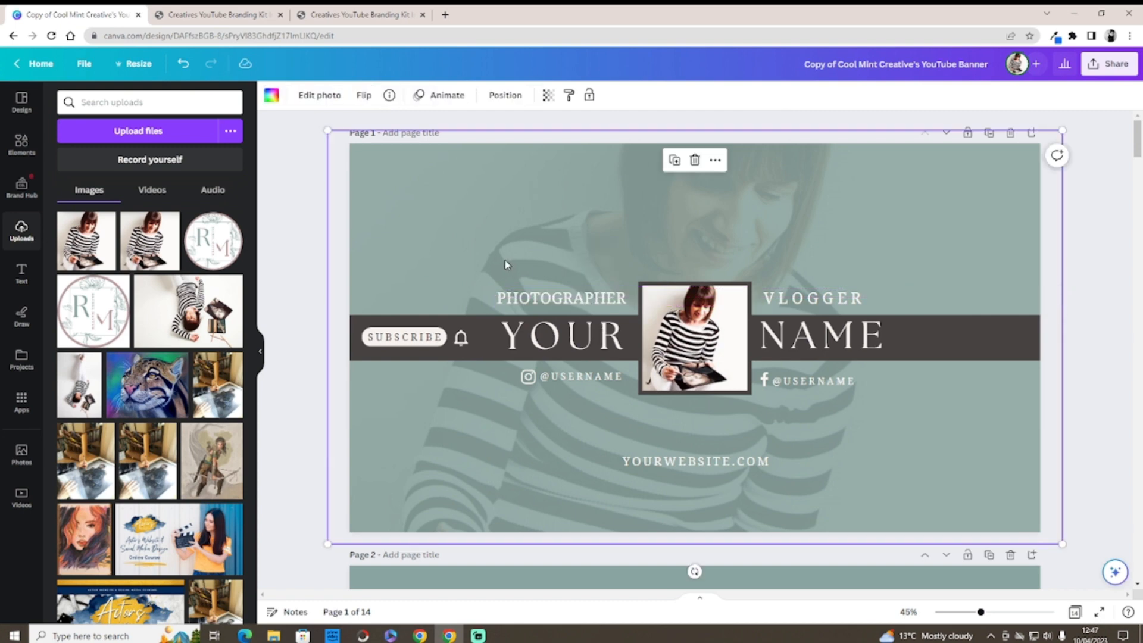
# Step: Set VLOGGER's letter spacing to 0 as well
pyautogui.click(822, 308)
pyautogui.click(603, 95)
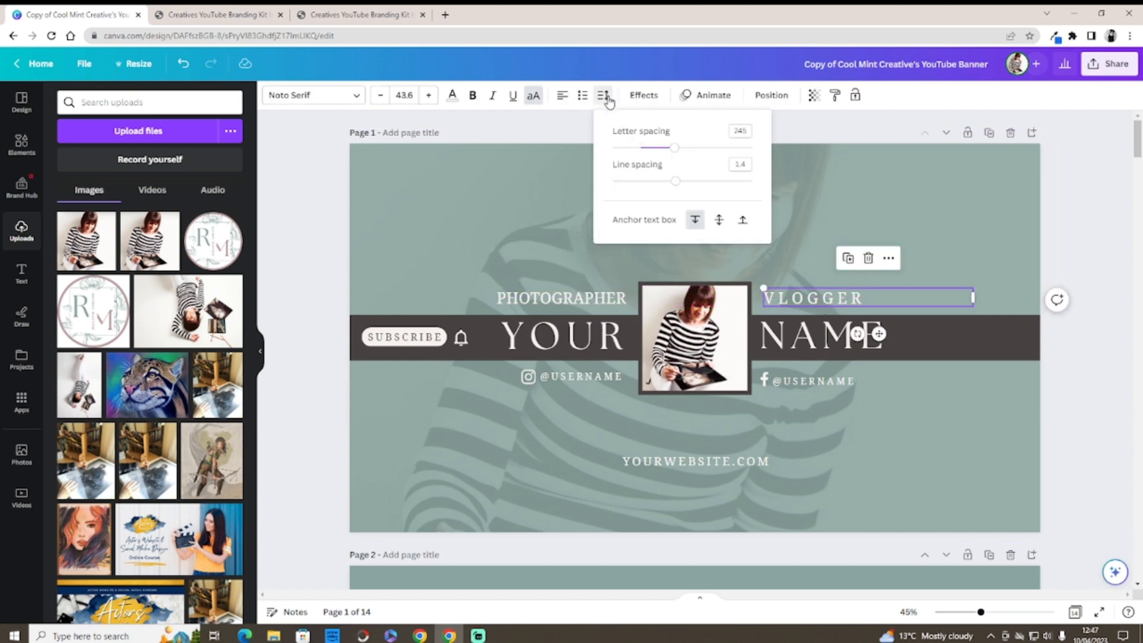
pyautogui.moveTo(672, 150); pyautogui.dragTo(640, 156)
pyautogui.click(519, 225)
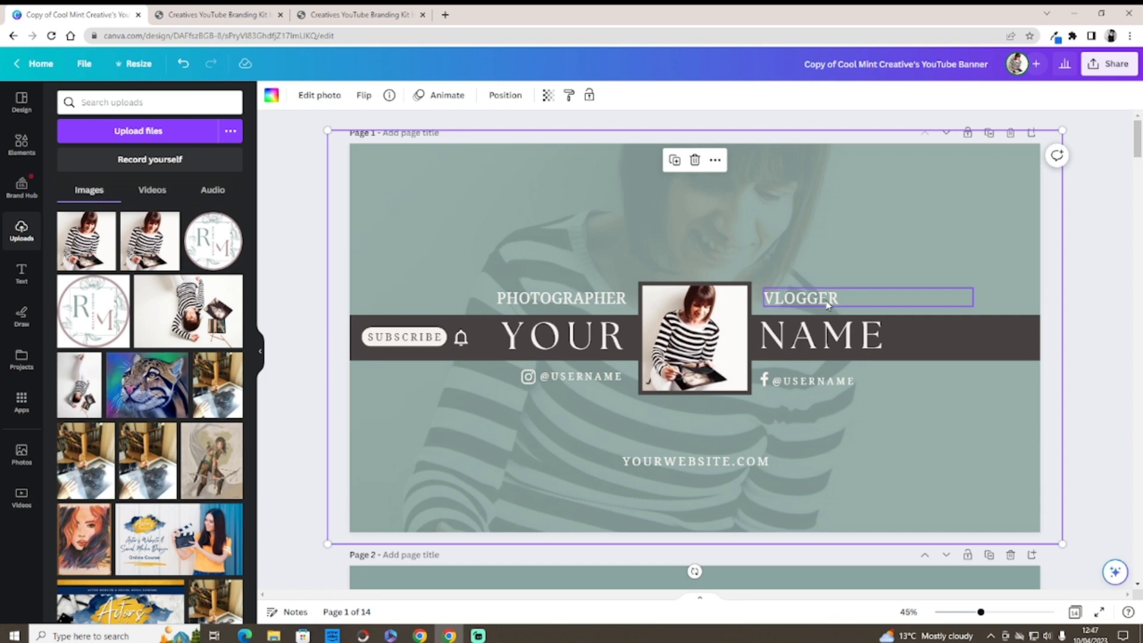
# Step: Replace the YOUR placeholder with the creator's first name
pyautogui.click(620, 334)
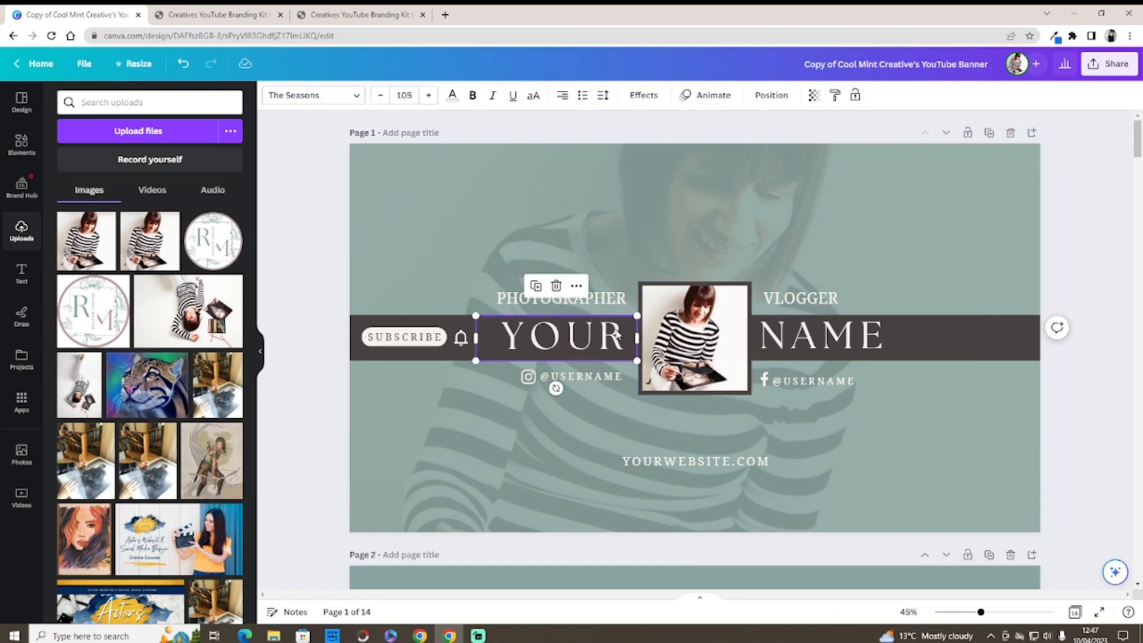
pyautogui.moveTo(619, 335); pyautogui.dragTo(532, 334)
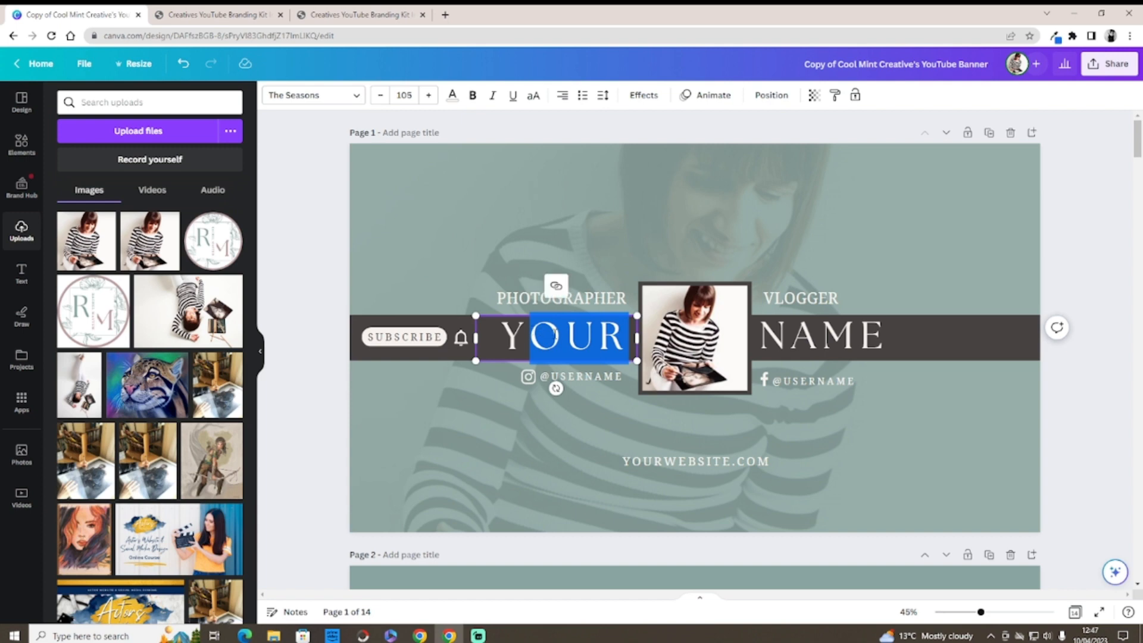
pyautogui.press('BackSpace')
pyautogui.press('BackSpace')
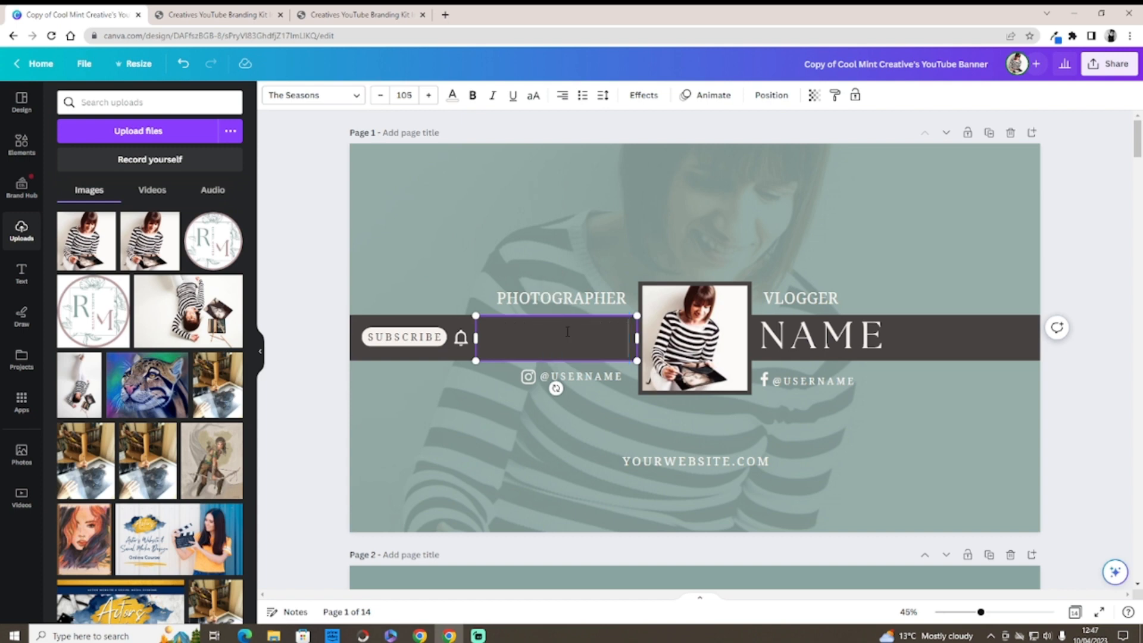
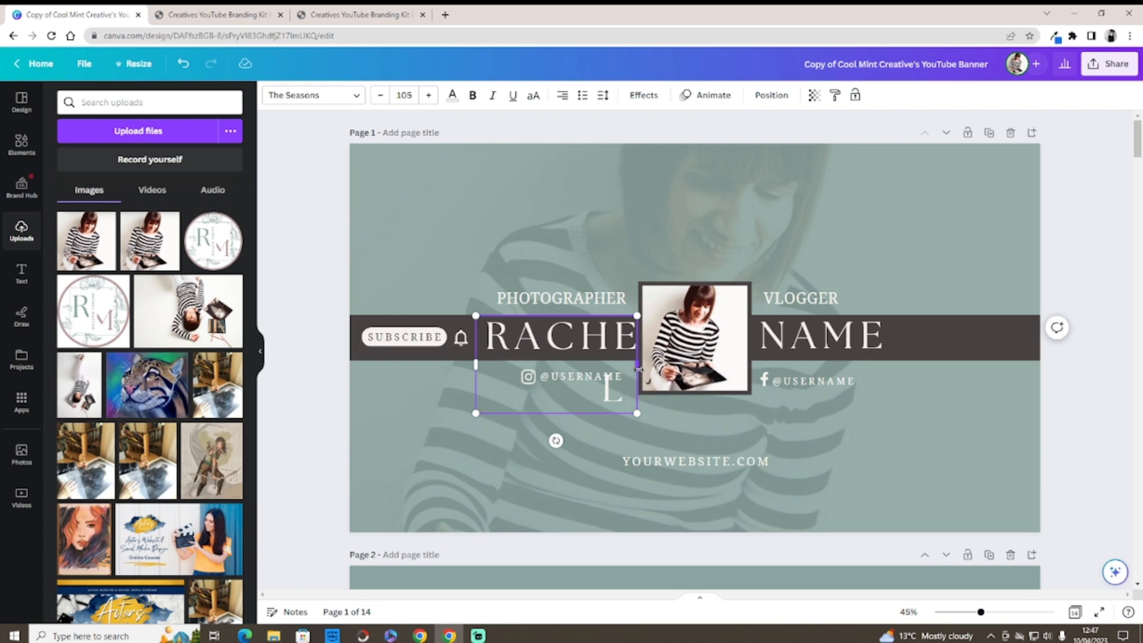
# Step: Widen and rescale the first-name box, set letter spacing to 26, and nudge it into place
pyautogui.moveTo(637, 365); pyautogui.dragTo(684, 359)
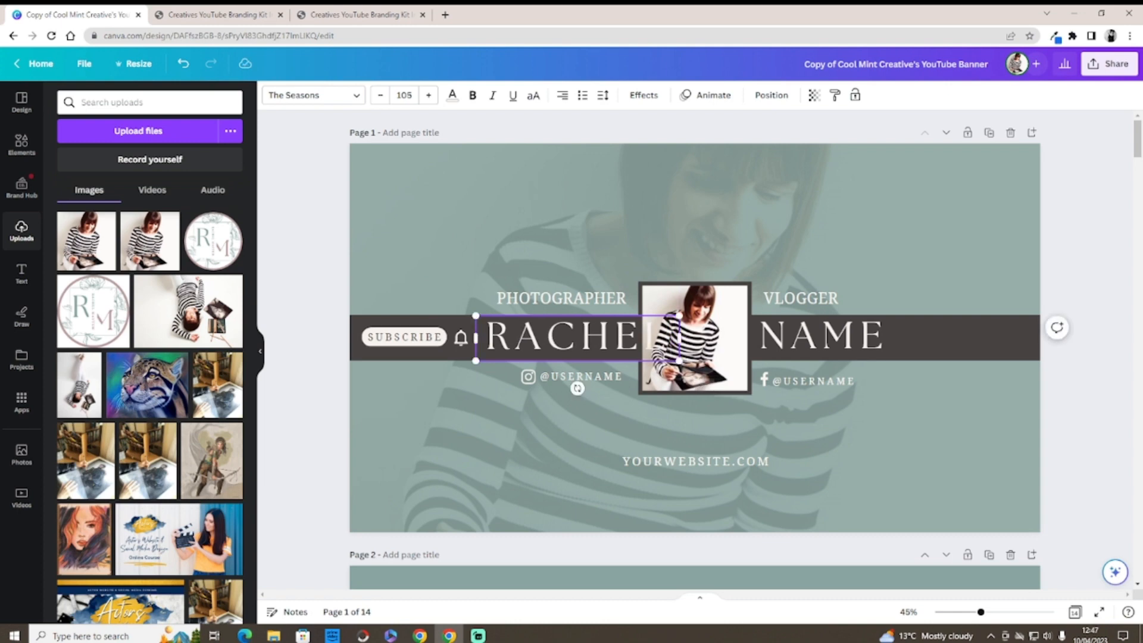
pyautogui.moveTo(679, 314); pyautogui.dragTo(643, 322)
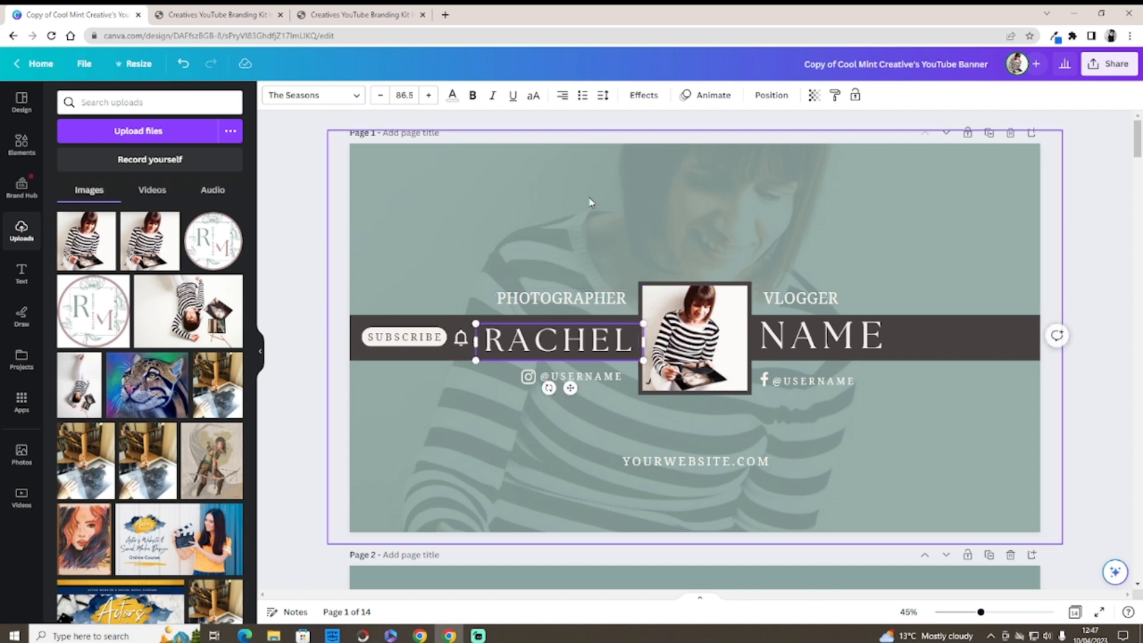
pyautogui.click(602, 95)
pyautogui.moveTo(664, 147); pyautogui.dragTo(644, 149)
pyautogui.moveTo(475, 323); pyautogui.dragTo(458, 316)
pyautogui.click(490, 384)
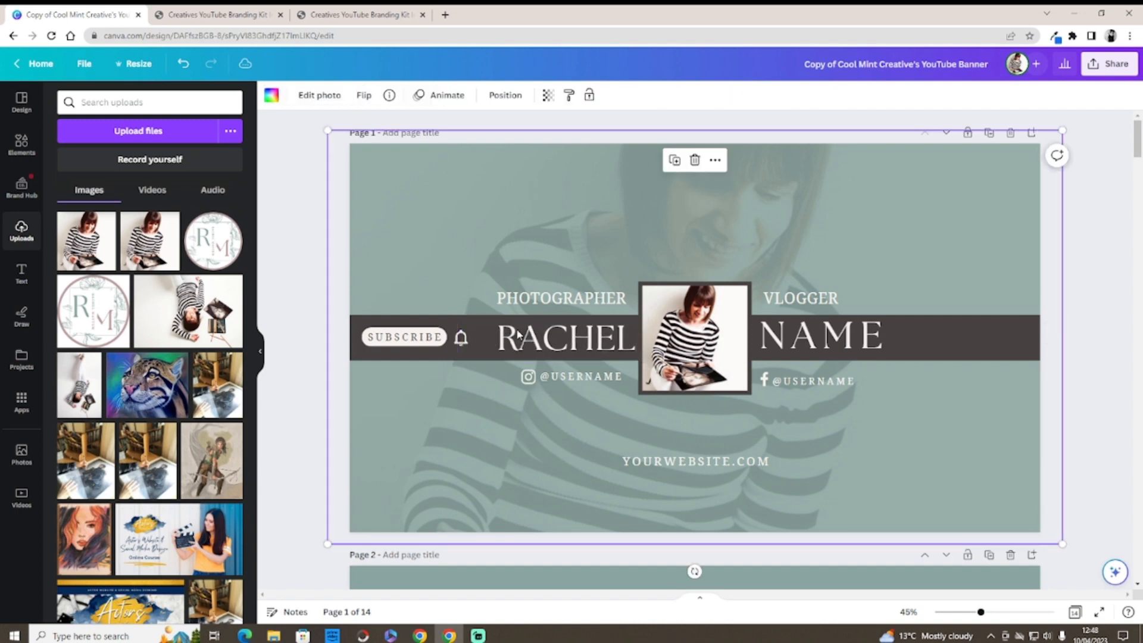
pyautogui.click(550, 324)
pyautogui.click(603, 95)
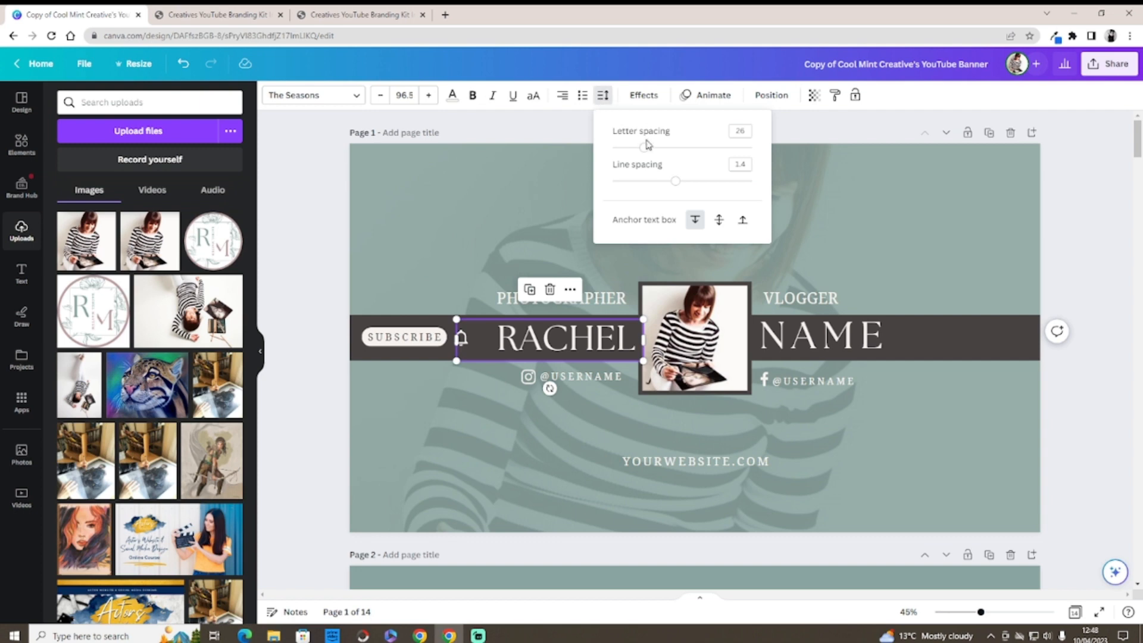
pyautogui.click(517, 226)
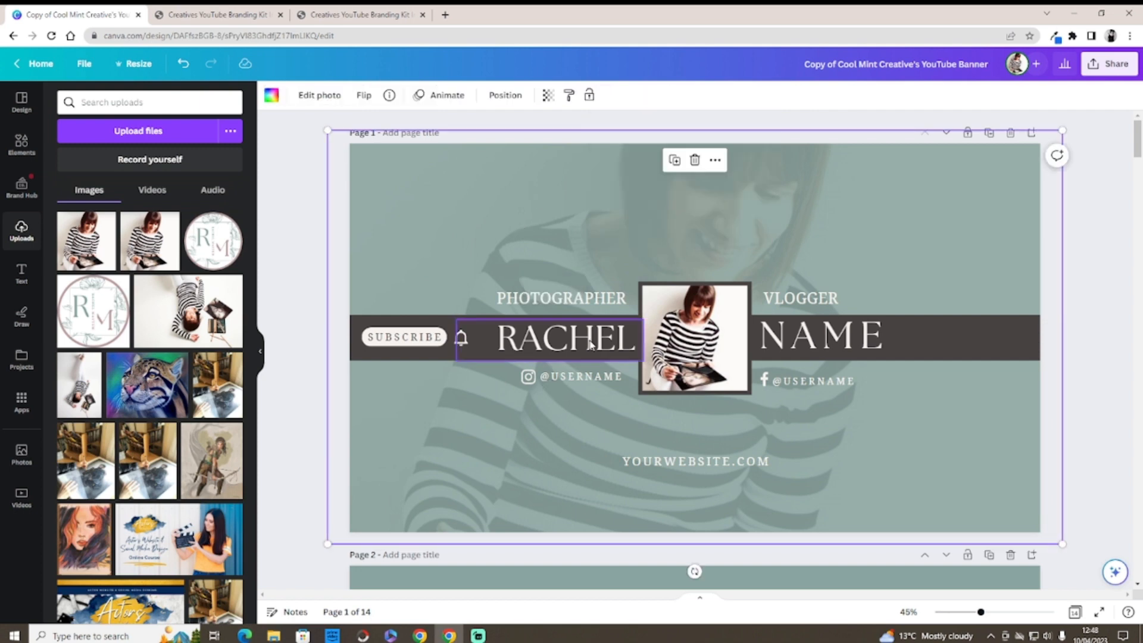
pyautogui.moveTo(592, 340); pyautogui.dragTo(589, 340)
pyautogui.click(869, 339)
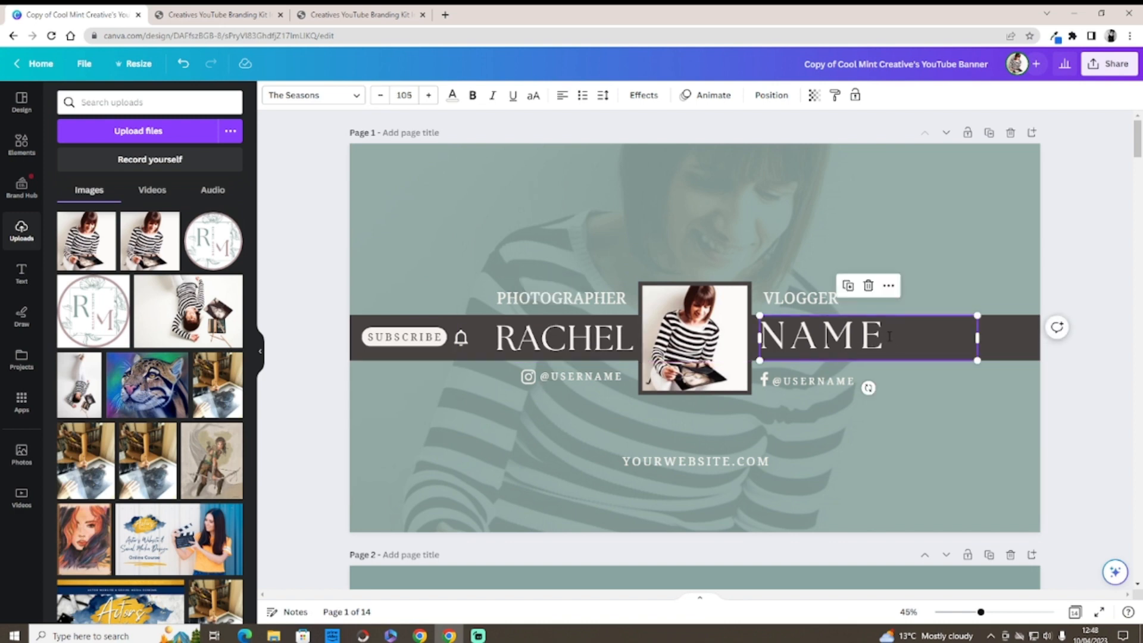
# Step: Replace the NAME placeholder with the creator's surname
pyautogui.click(891, 339)
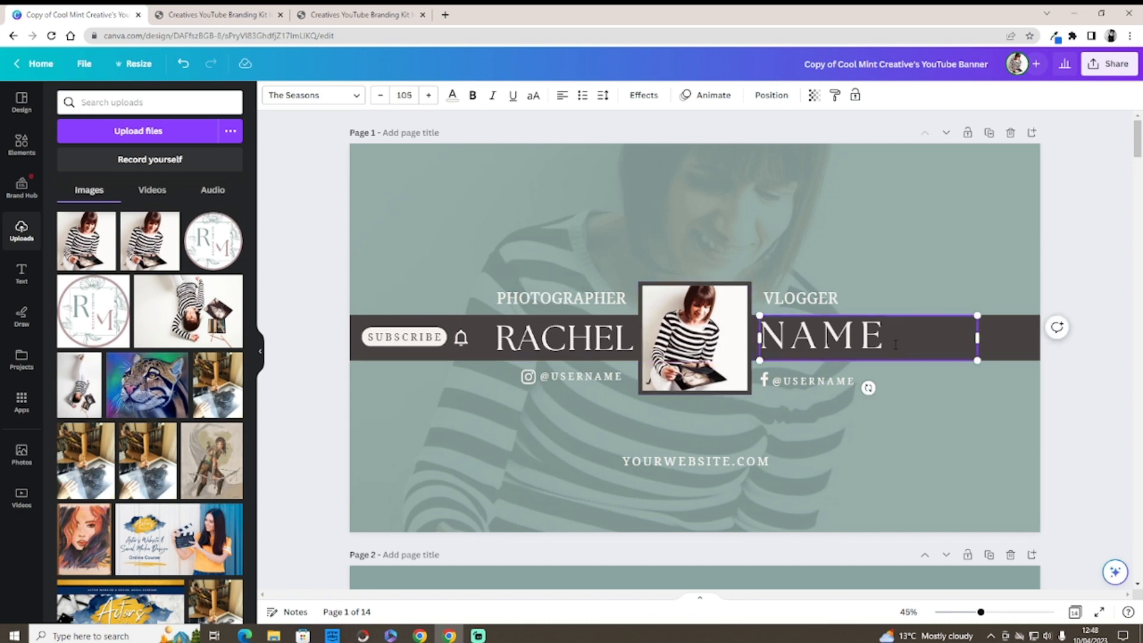
pyautogui.moveTo(895, 345); pyautogui.dragTo(764, 342)
pyautogui.click(592, 327)
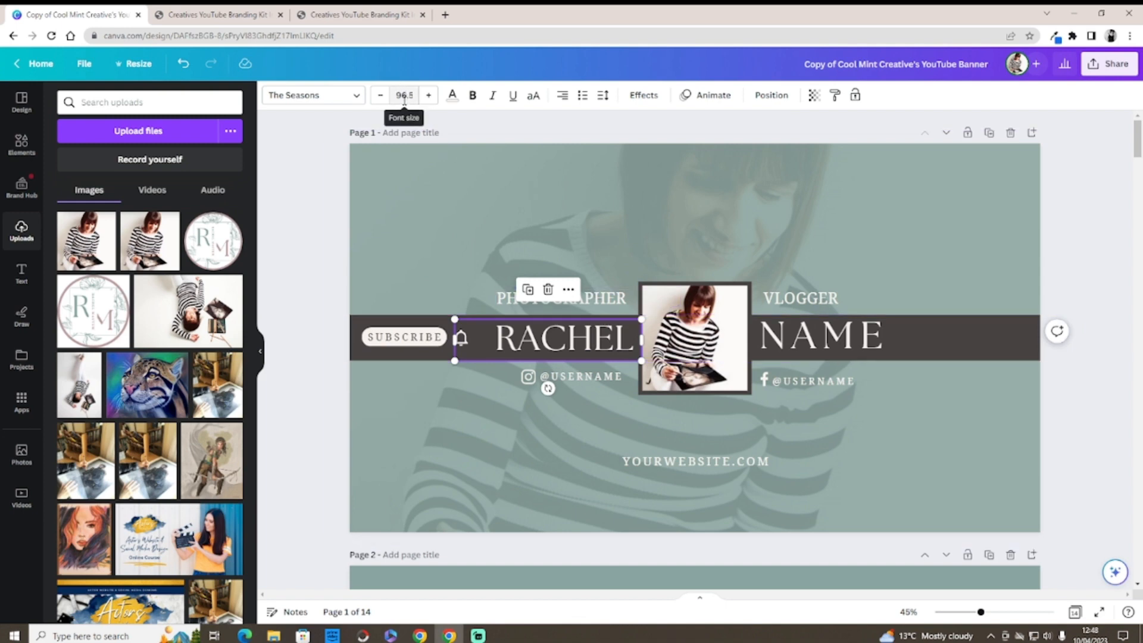
pyautogui.click(895, 338)
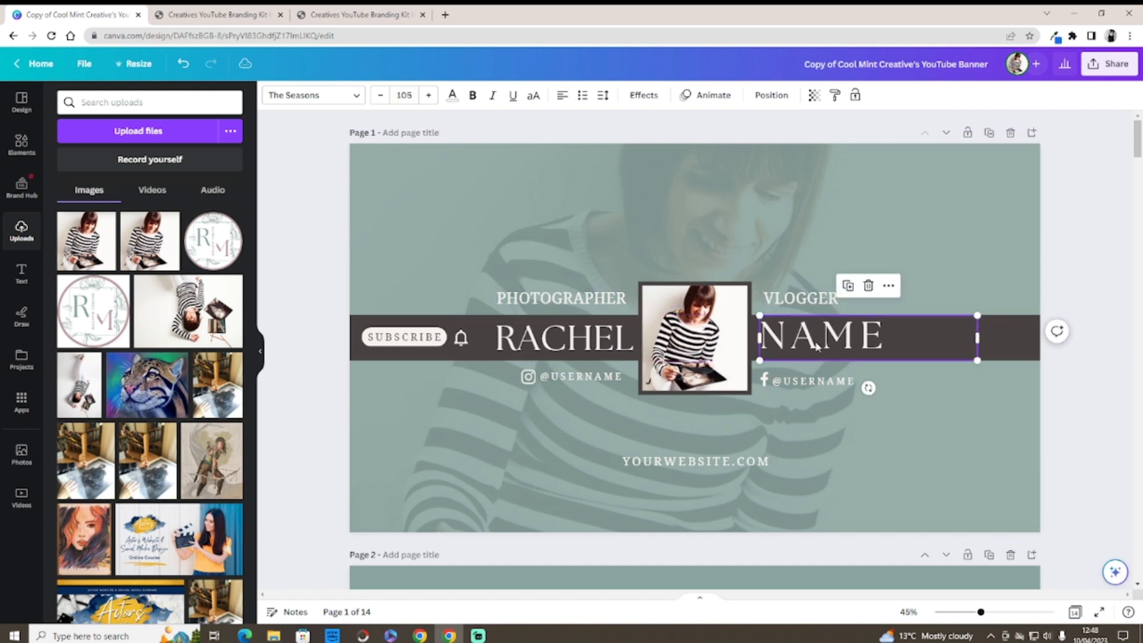
pyautogui.click(895, 338)
pyautogui.moveTo(896, 338); pyautogui.dragTo(768, 342)
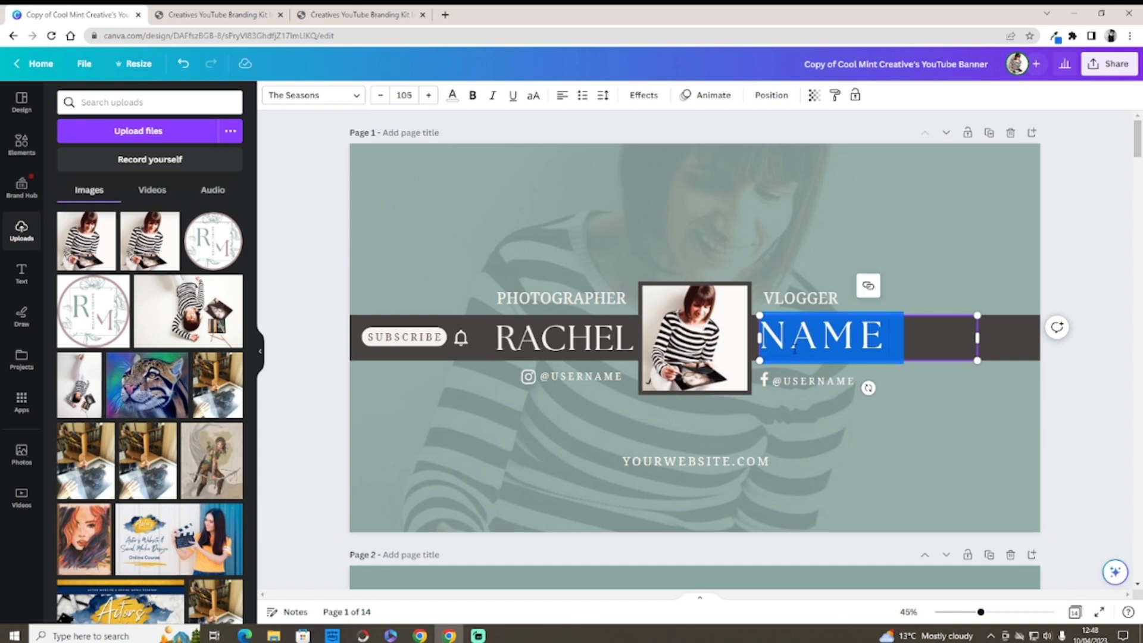
pyautogui.press('BackSpace')
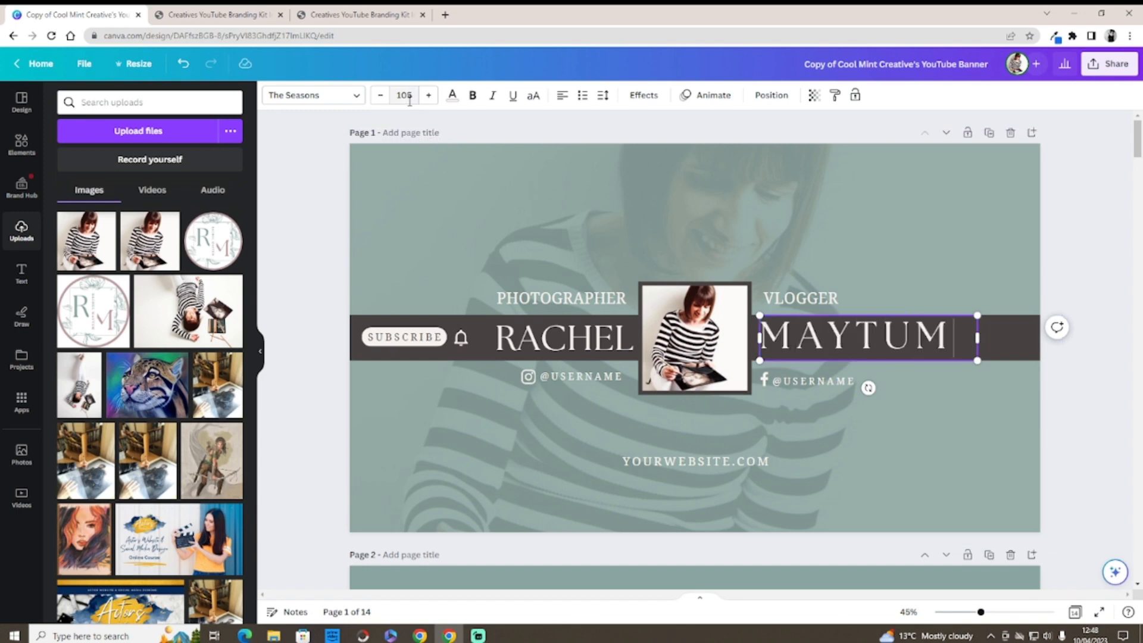
# Step: Reduce the surname to about size 97, tighten its letter spacing, and align it in the strip
pyautogui.click(380, 96)
pyautogui.click(380, 96)
pyautogui.click(380, 95)
pyautogui.click(380, 96)
pyautogui.click(381, 96)
pyautogui.click(380, 96)
pyautogui.click(380, 96)
pyautogui.click(380, 96)
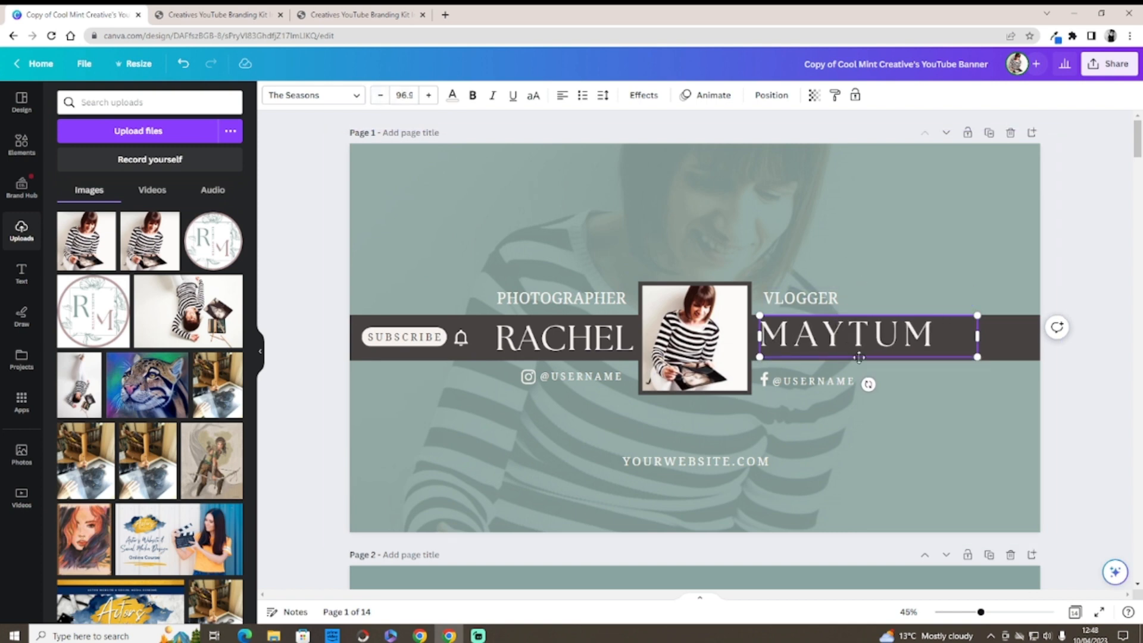
pyautogui.click(609, 100)
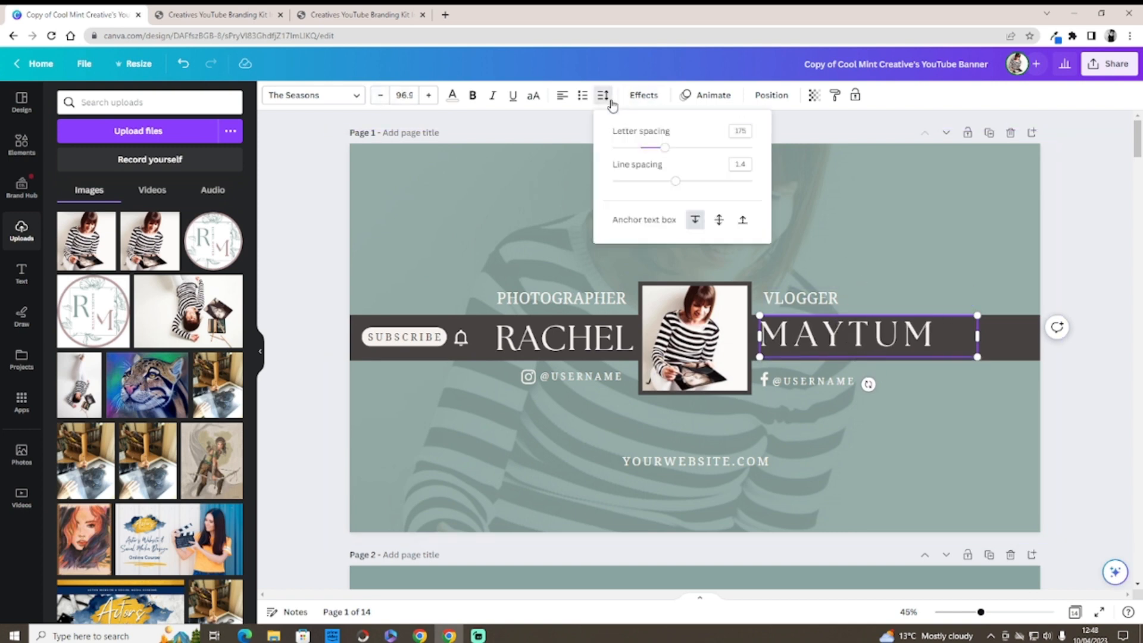
pyautogui.moveTo(663, 148); pyautogui.dragTo(642, 158)
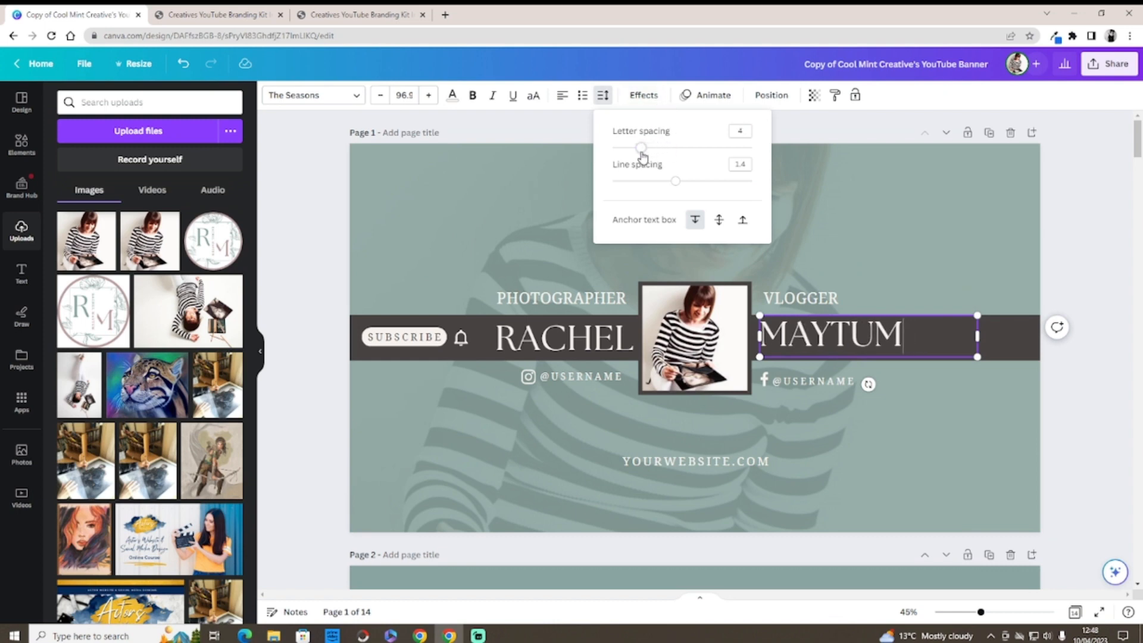
pyautogui.click(533, 161)
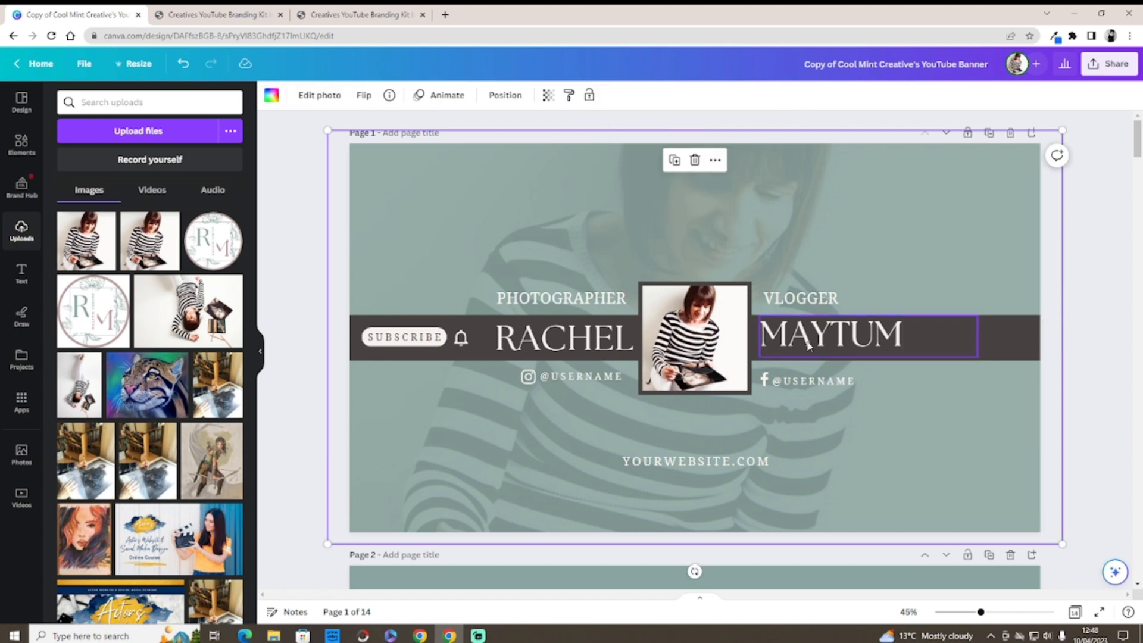
pyautogui.click(808, 344)
pyautogui.moveTo(808, 342); pyautogui.dragTo(806, 341)
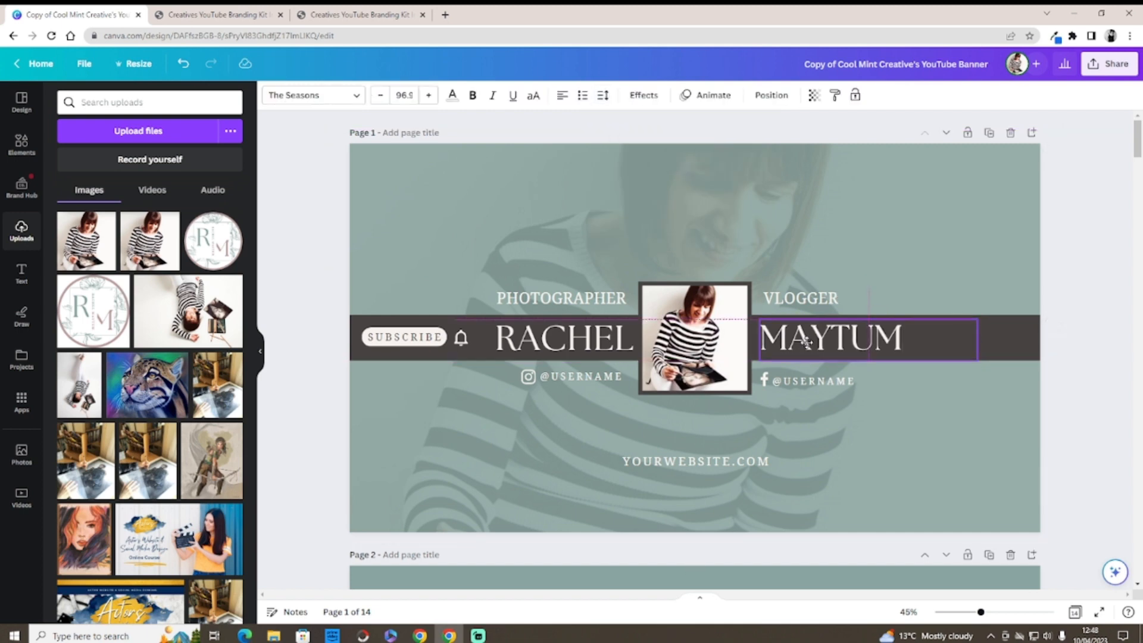
pyautogui.moveTo(806, 344); pyautogui.dragTo(807, 346)
pyautogui.click(940, 381)
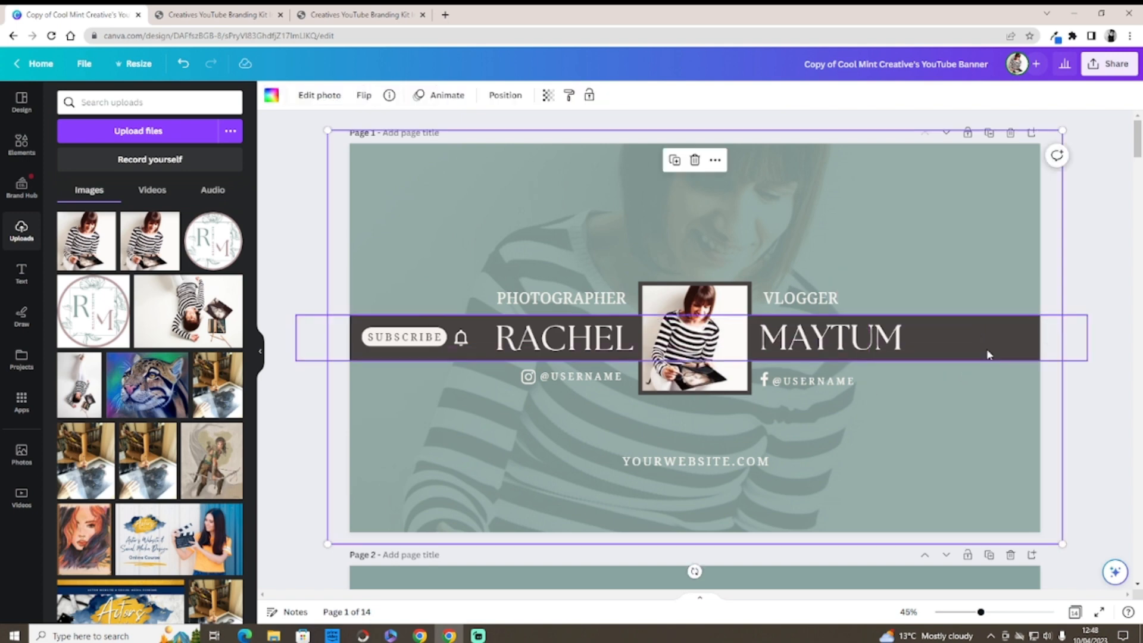
pyautogui.click(622, 376)
pyautogui.moveTo(624, 376); pyautogui.dragTo(559, 376)
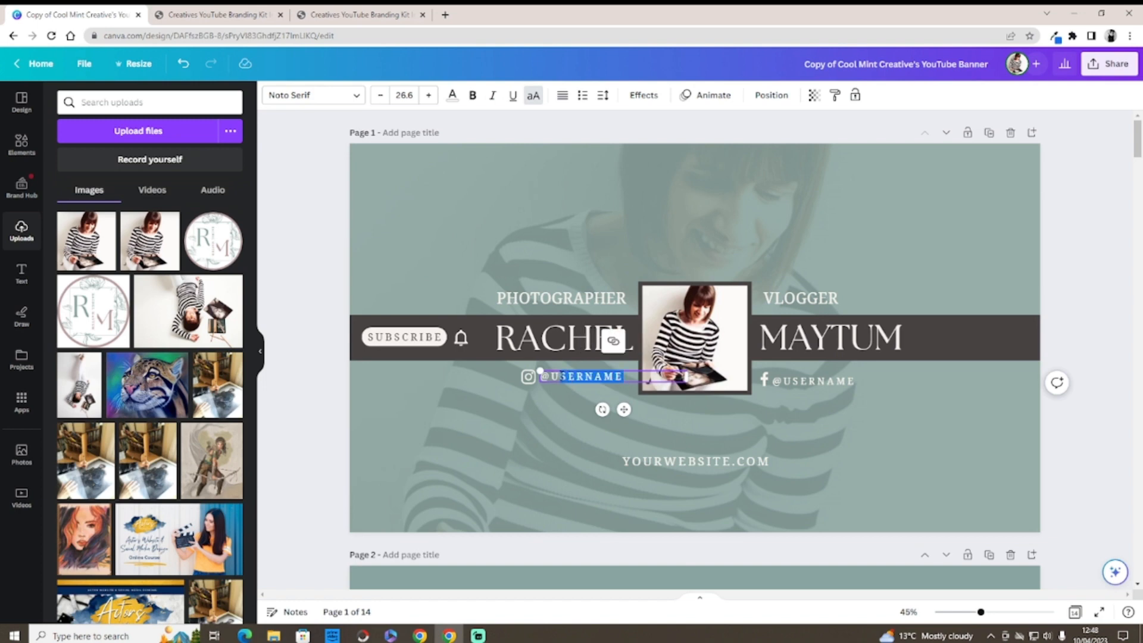
pyautogui.press('BackSpace')
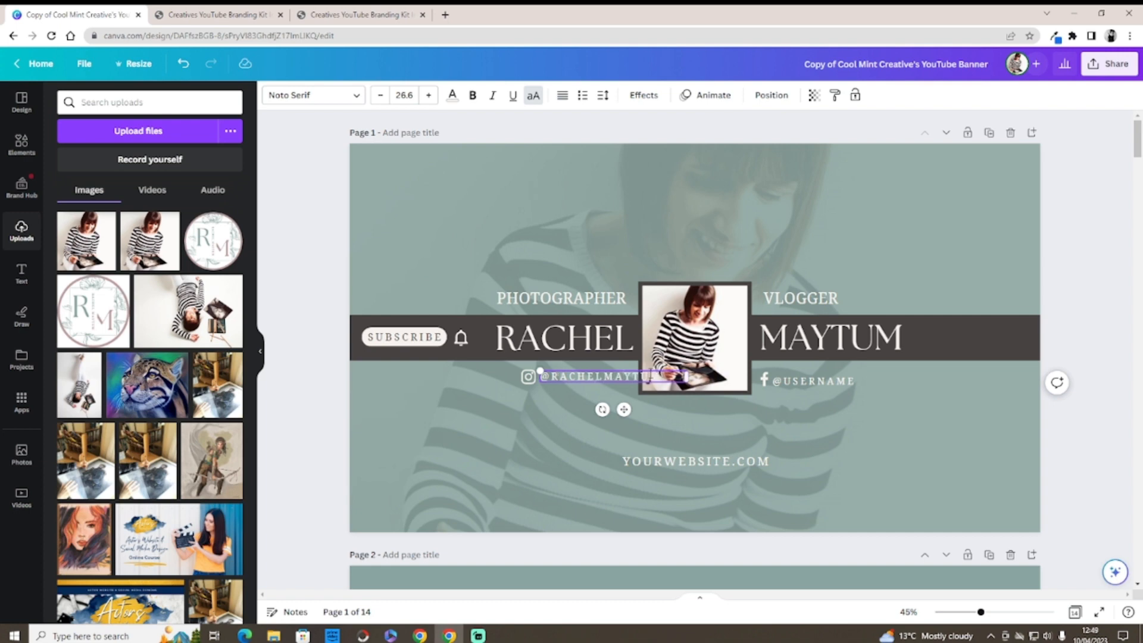
pyautogui.click(602, 95)
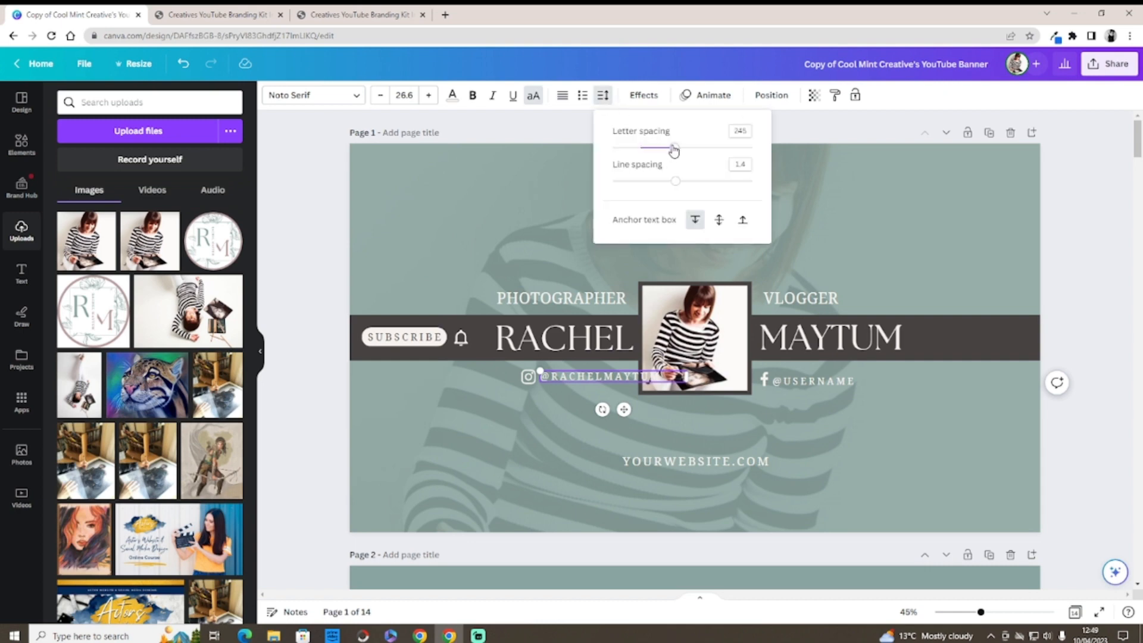
pyautogui.moveTo(673, 150); pyautogui.dragTo(648, 160)
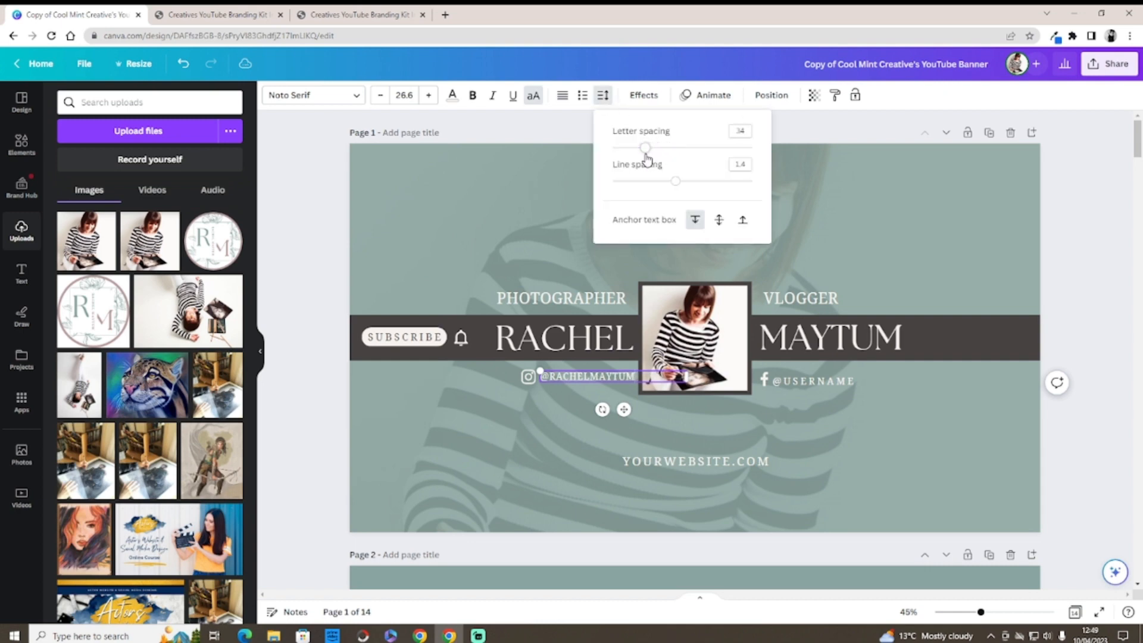
pyautogui.click(545, 264)
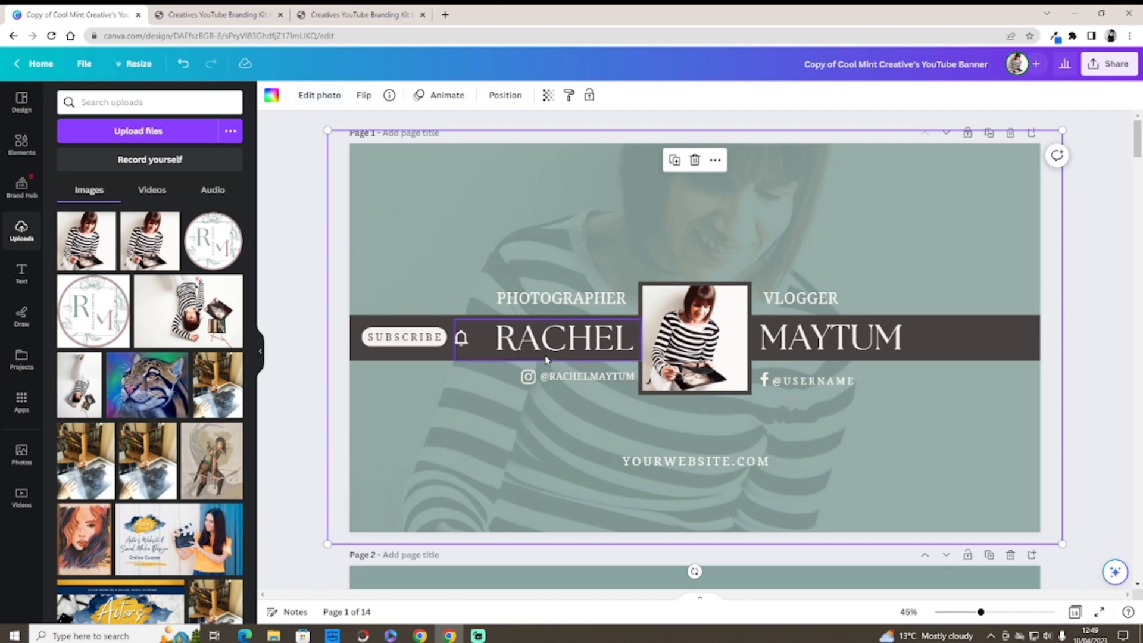
pyautogui.click(573, 375)
pyautogui.click(592, 341)
pyautogui.moveTo(592, 373); pyautogui.dragTo(820, 380)
pyautogui.click(818, 383)
pyautogui.click(845, 344)
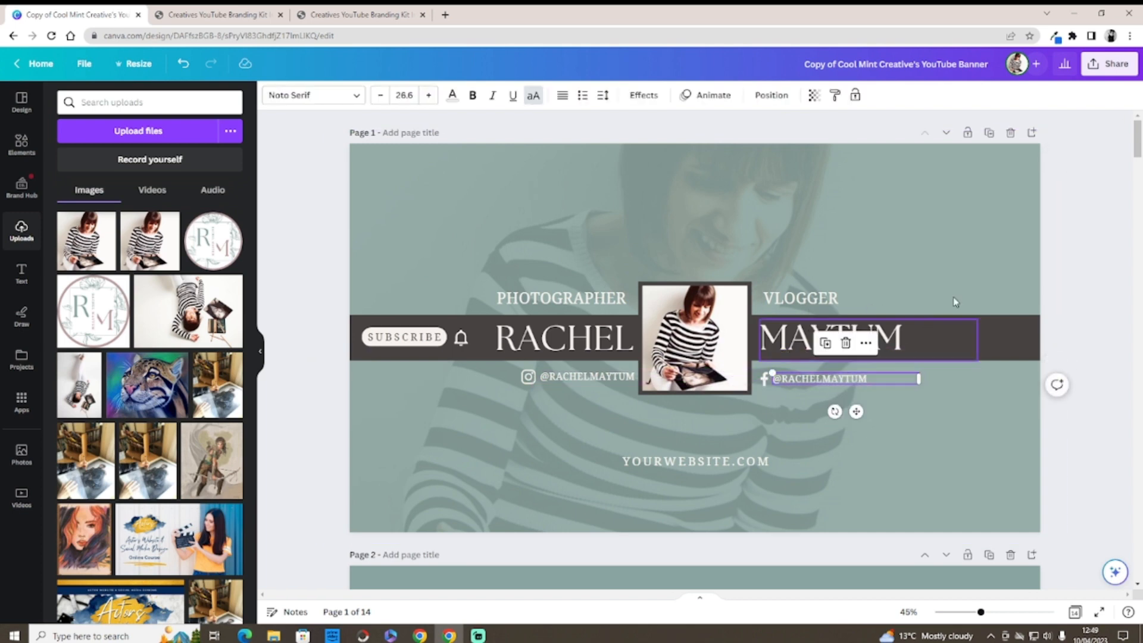
pyautogui.moveTo(1136, 144); pyautogui.dragTo(1128, 562)
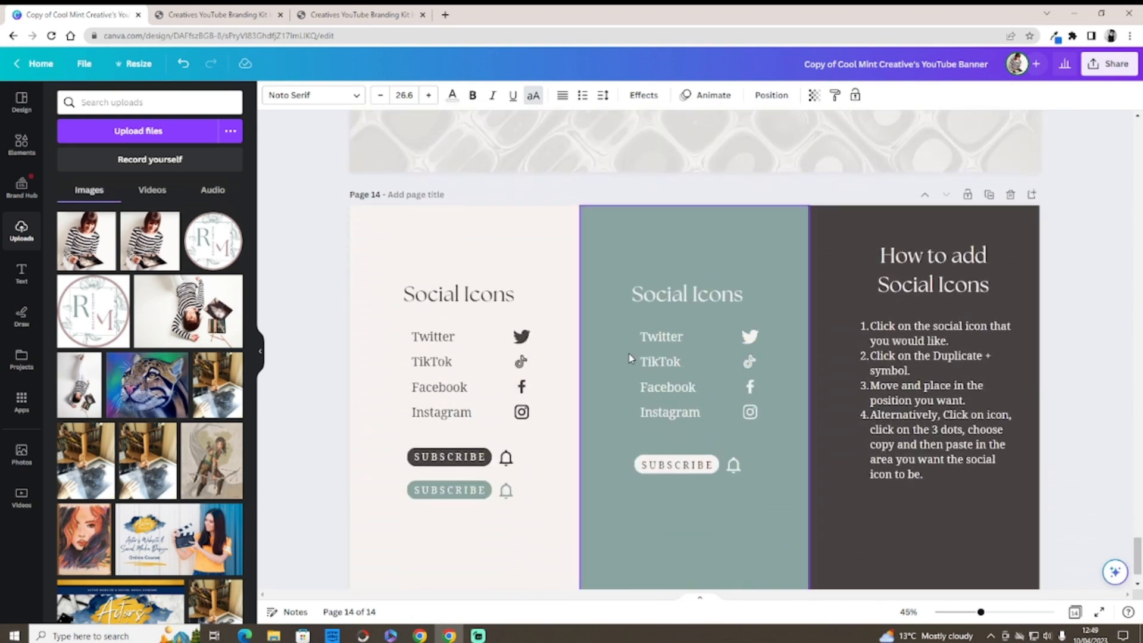
# Step: Copy the TikTok icon from the Social Icons page and paste it onto the banner
pyautogui.click(751, 364)
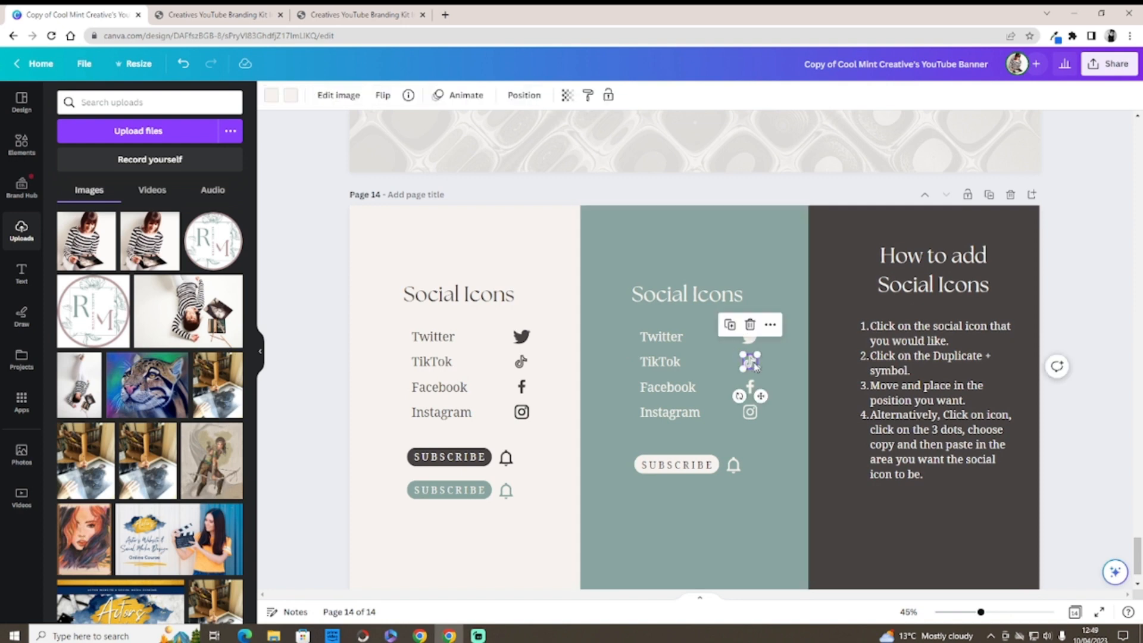
pyautogui.rightClick(756, 366)
pyautogui.click(777, 354)
pyautogui.moveTo(1137, 556); pyautogui.dragTo(1110, 143)
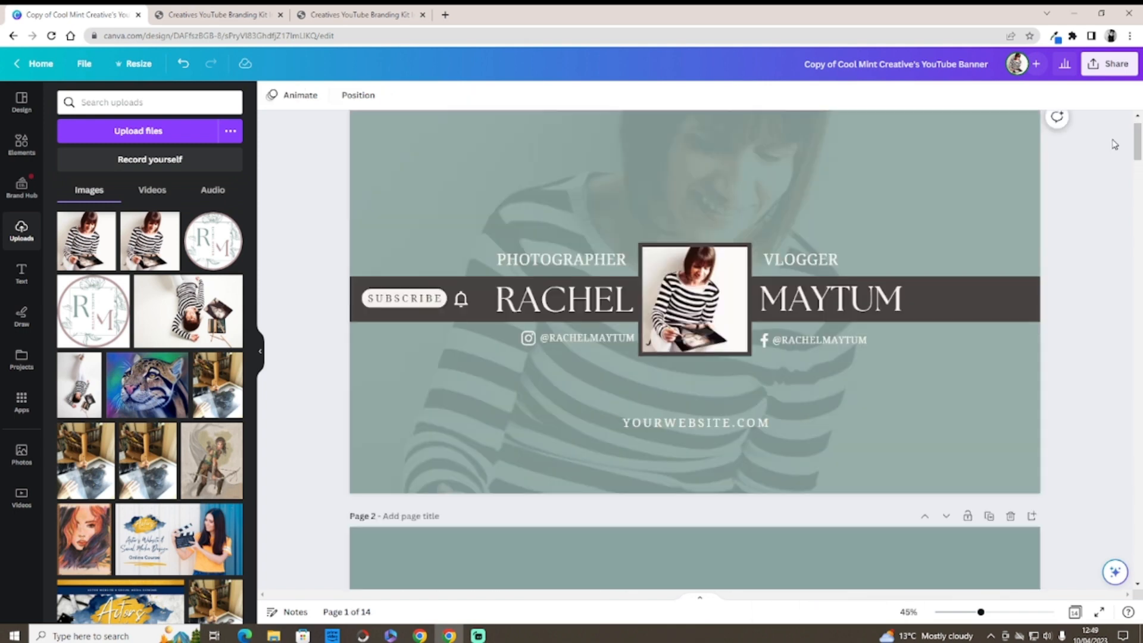
pyautogui.rightClick(1111, 148)
pyautogui.click(758, 356)
pyautogui.hotkey('ctrl', 'v')
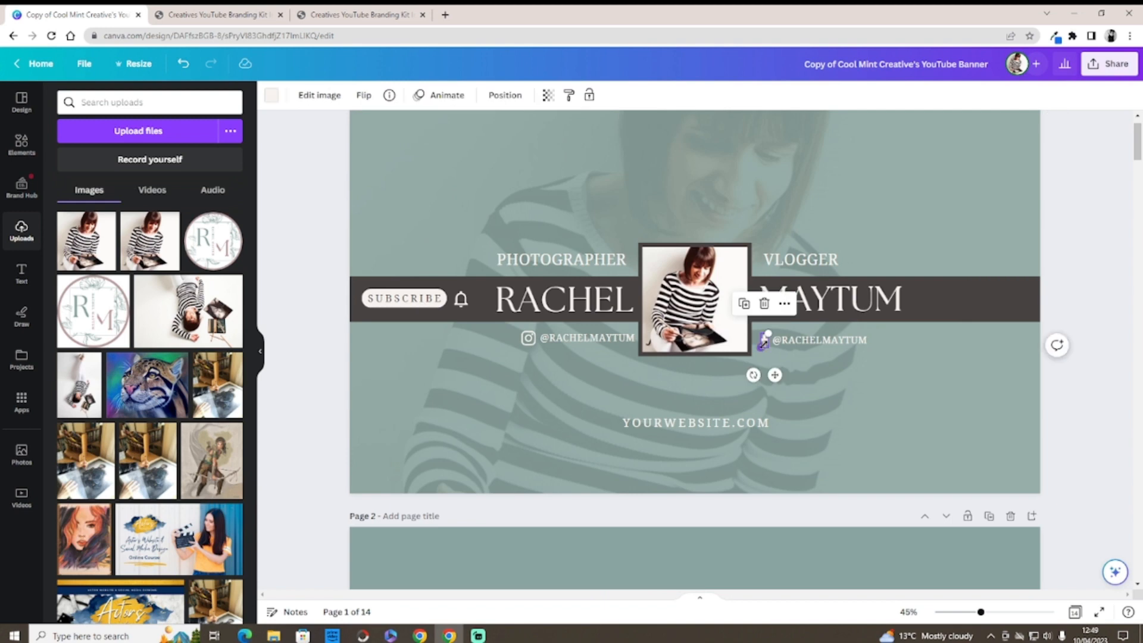
# Step: Re-paste the TikTok icon near VLOGGER, move it beside the right-hand handle, then open element search
pyautogui.click(764, 304)
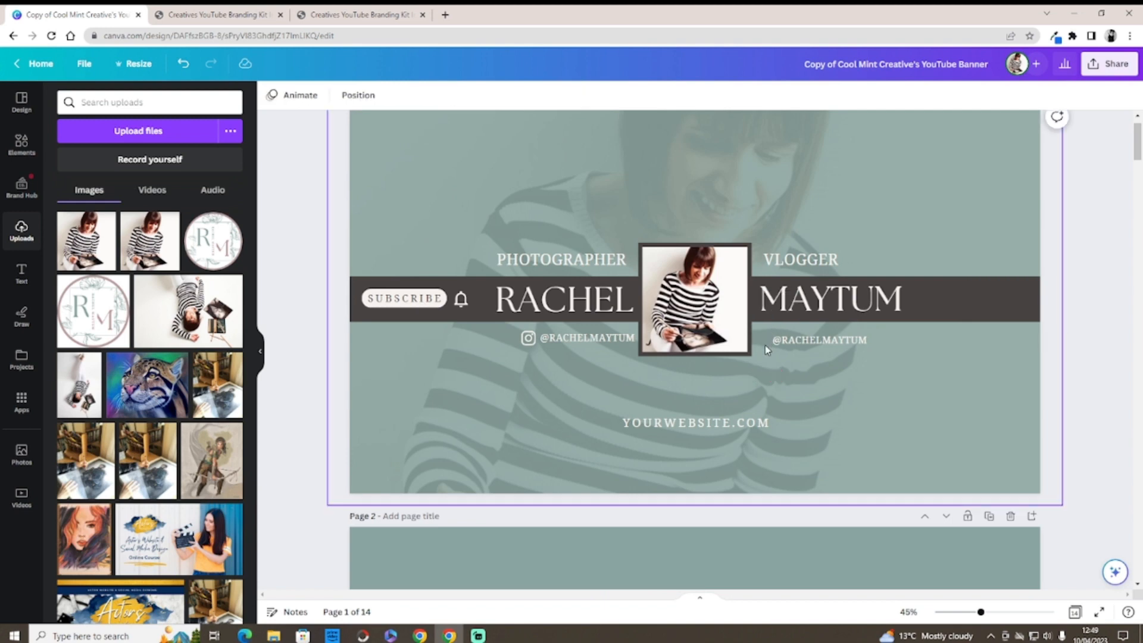
pyautogui.rightClick(762, 344)
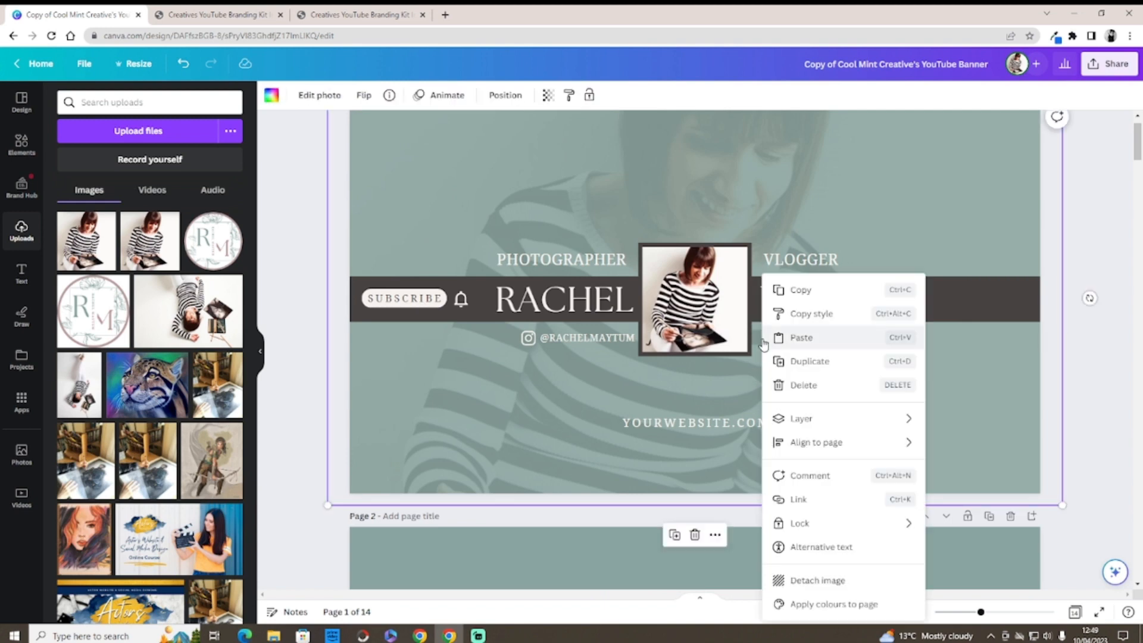
pyautogui.click(792, 342)
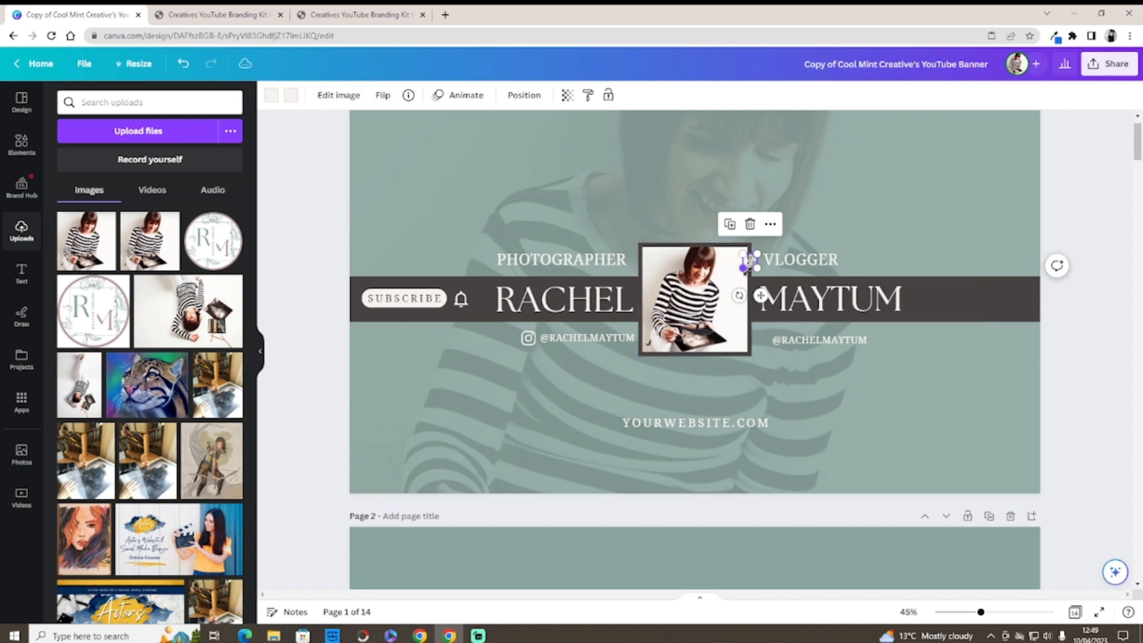
pyautogui.moveTo(761, 294); pyautogui.dragTo(763, 295)
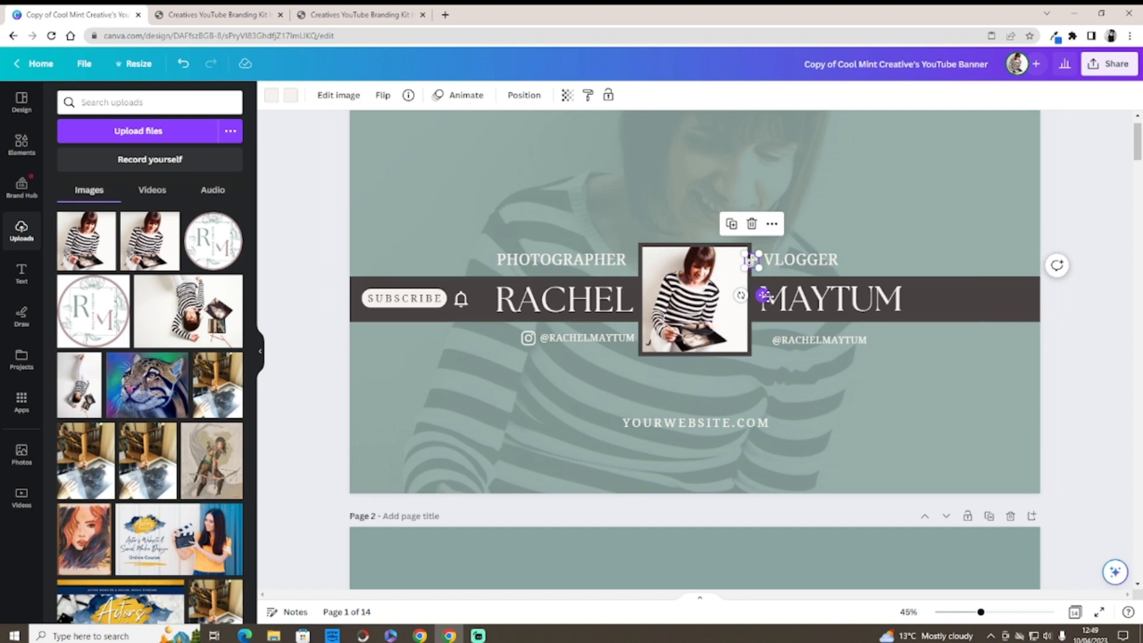
pyautogui.moveTo(763, 294); pyautogui.dragTo(776, 373)
pyautogui.click(861, 391)
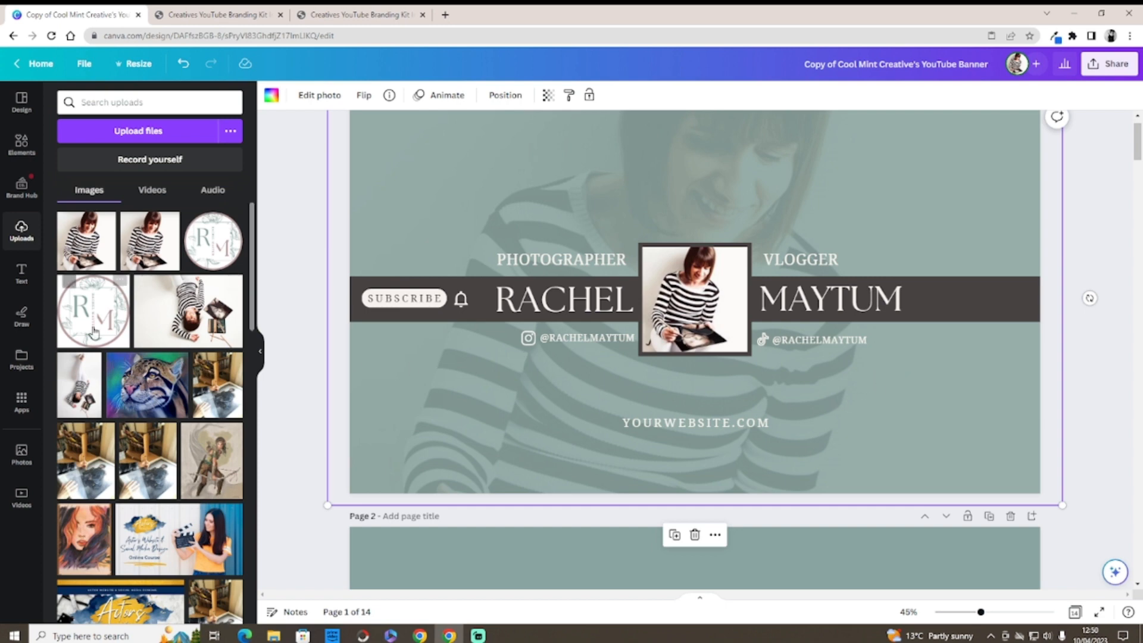
pyautogui.click(21, 143)
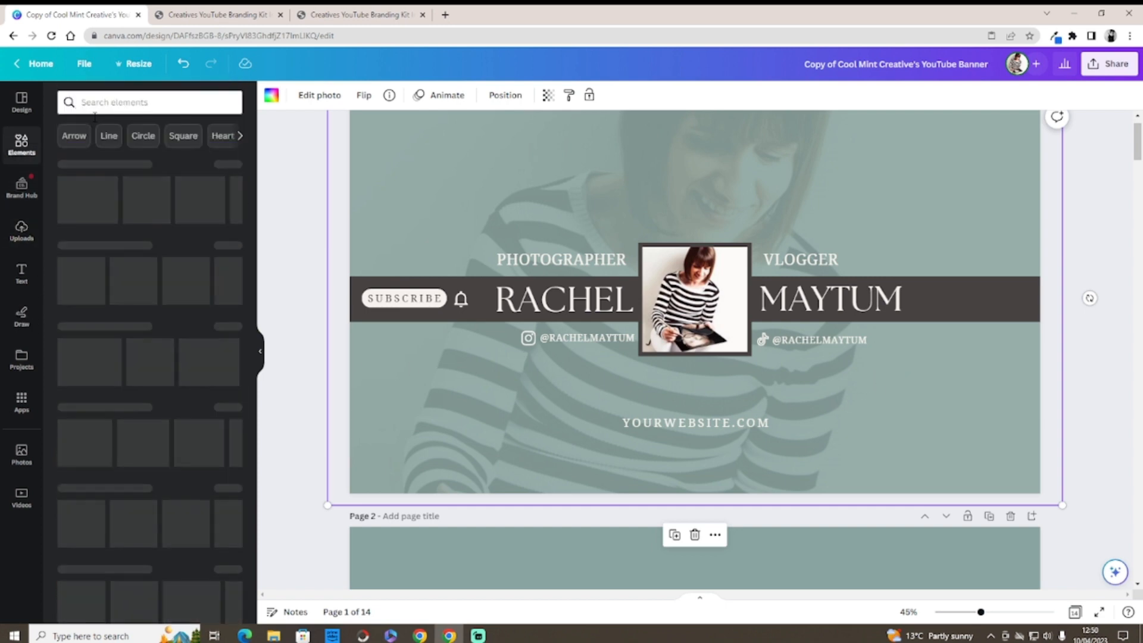
pyautogui.click(112, 102)
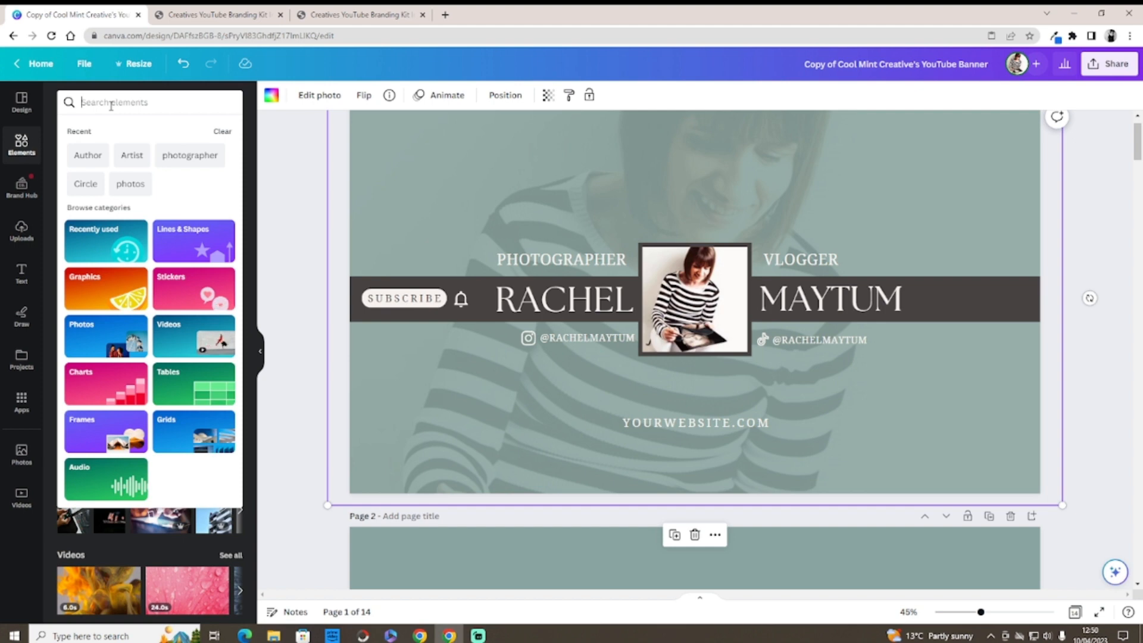
# Step: Search elements for 'pinterest logo', filter to Graphics, and add the outlined Pinterest logo
pyautogui.write('P')
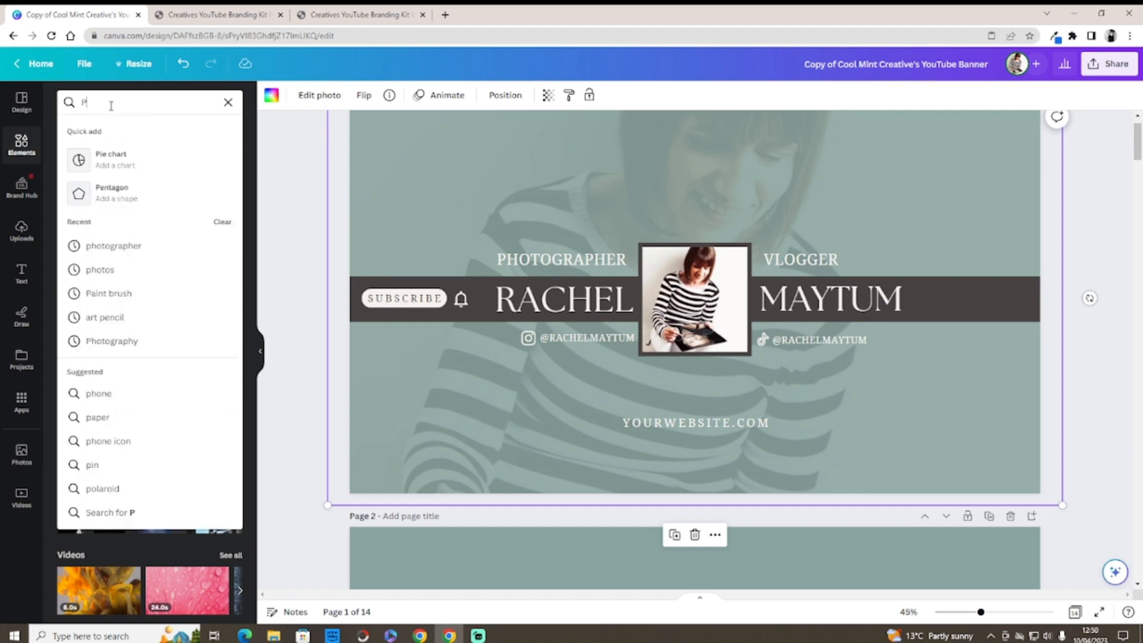
pyautogui.write('int')
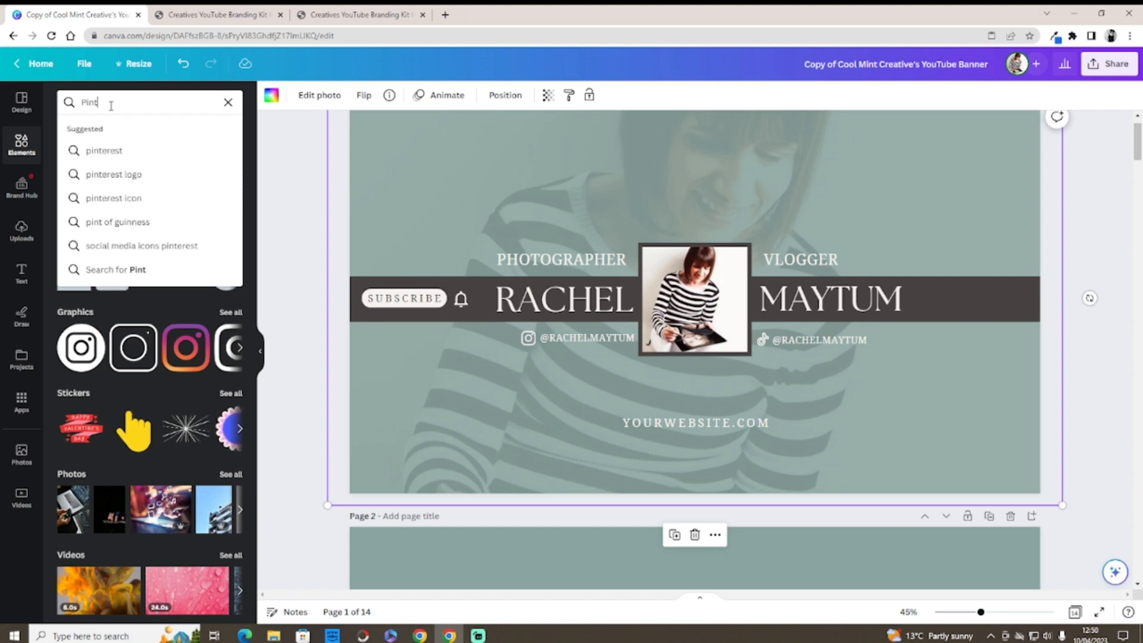
pyautogui.write('er')
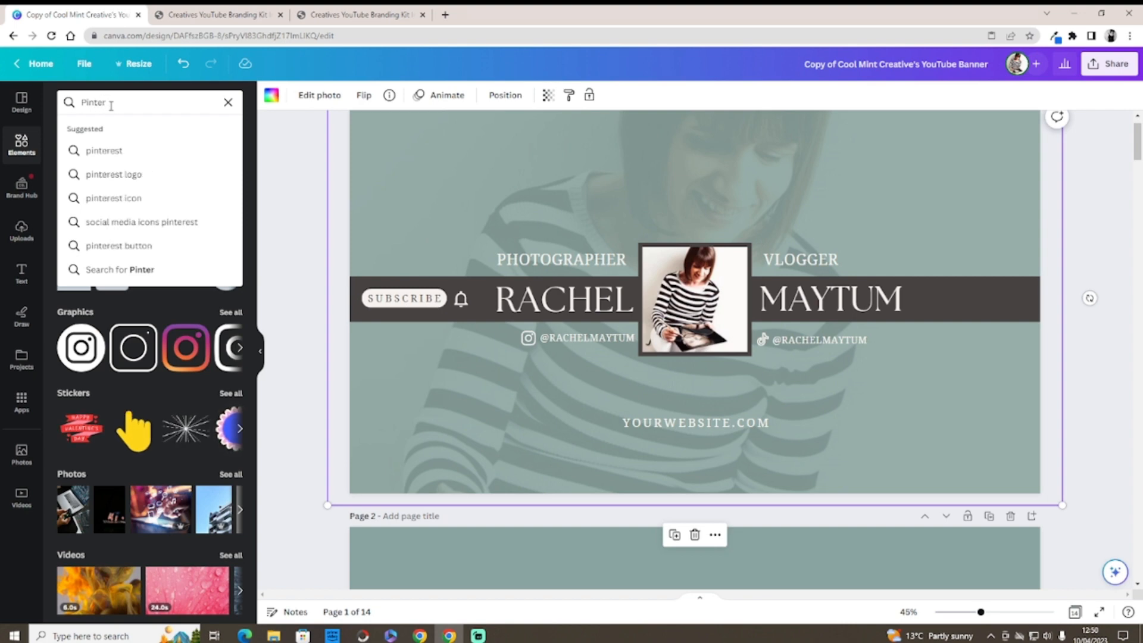
pyautogui.click(101, 174)
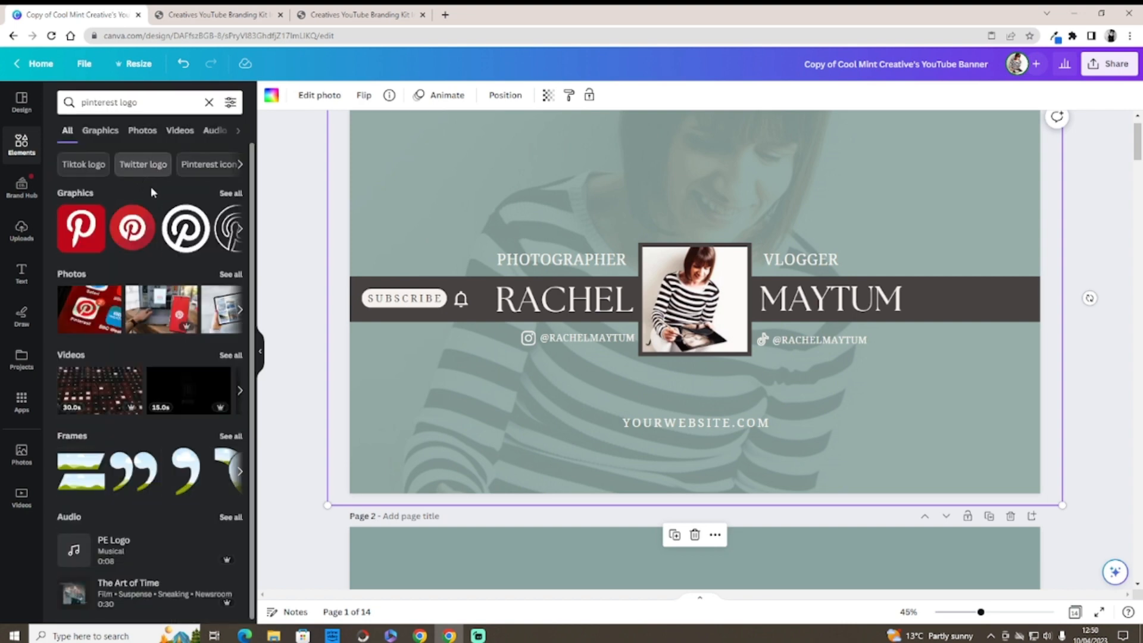
pyautogui.click(230, 194)
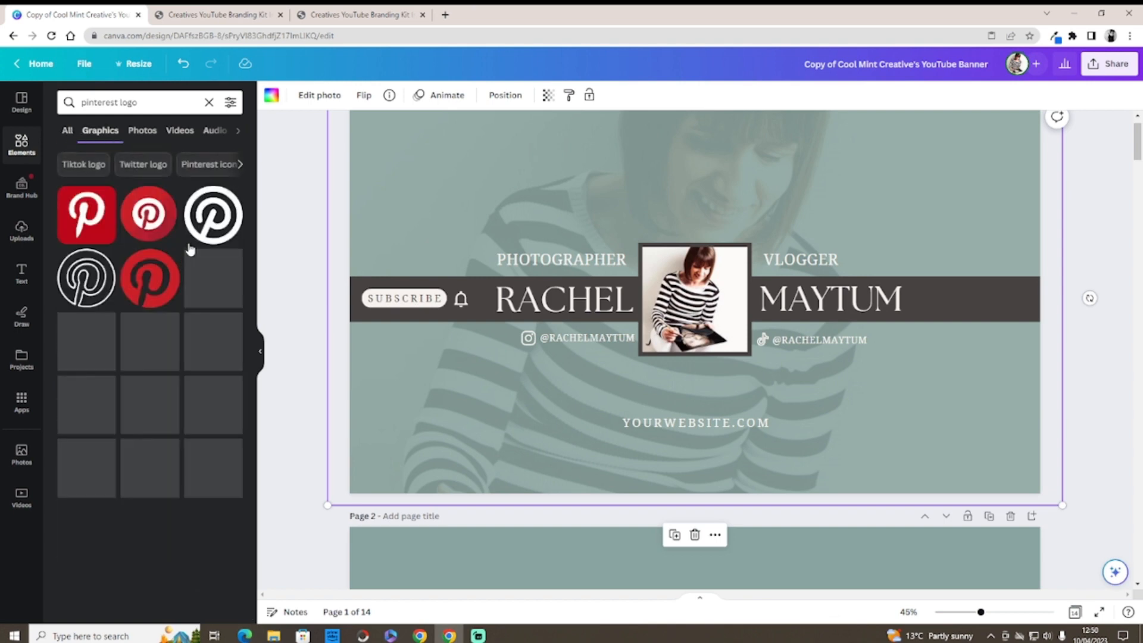
pyautogui.click(207, 217)
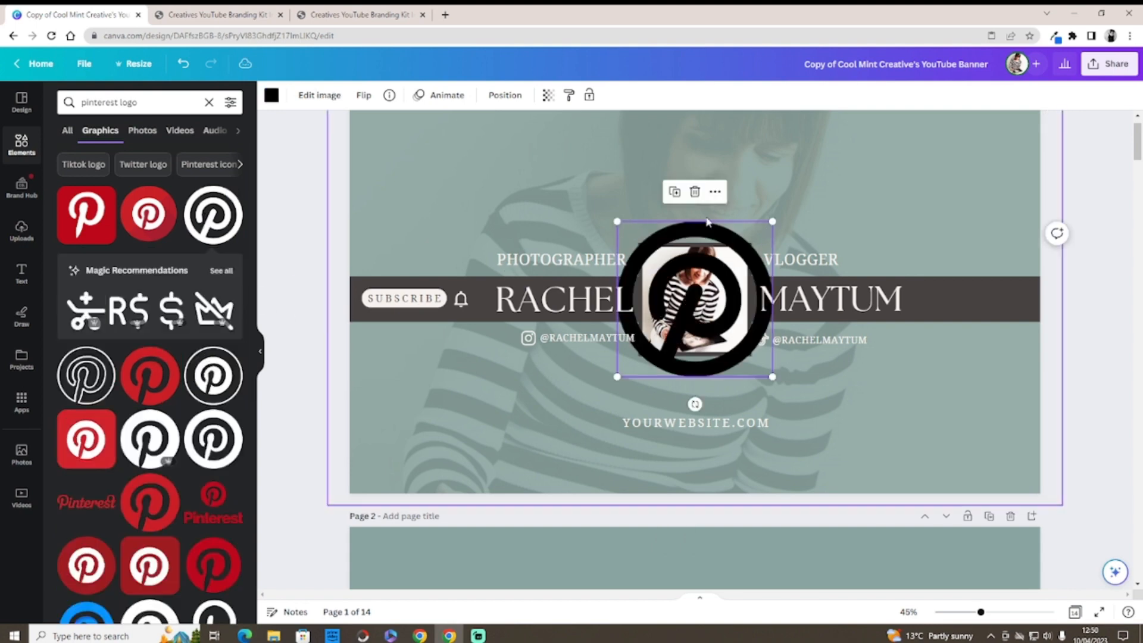
# Step: Shrink the Pinterest logo to icon size, place it below the TikTok icon, and recolour it light
pyautogui.moveTo(772, 221); pyautogui.dragTo(632, 361)
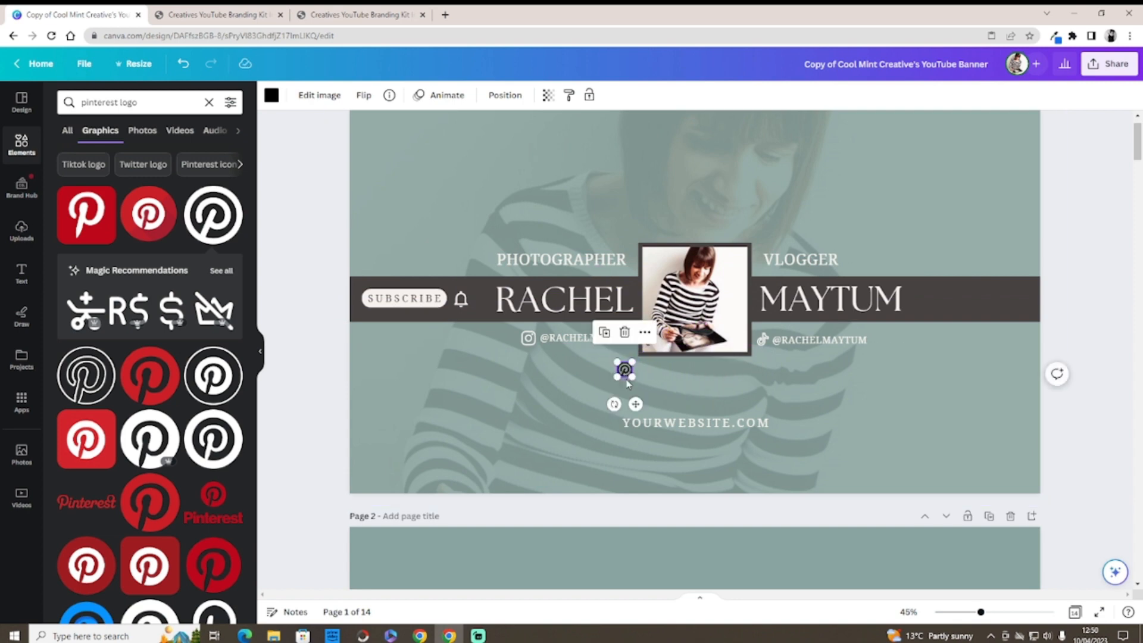
pyautogui.moveTo(635, 404); pyautogui.dragTo(772, 389)
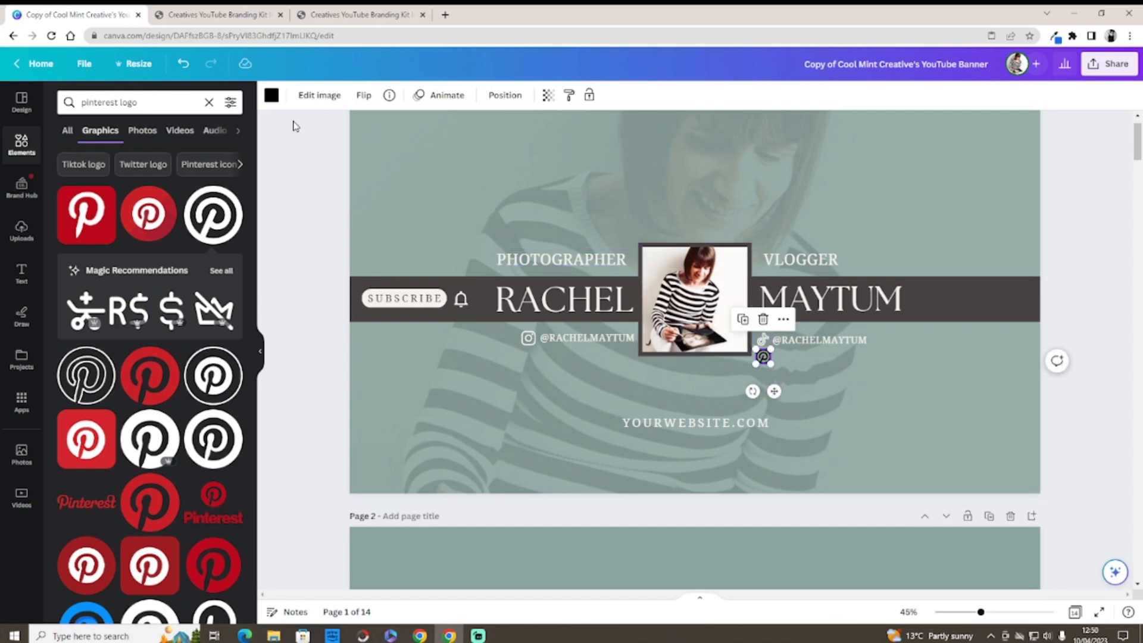
pyautogui.click(271, 95)
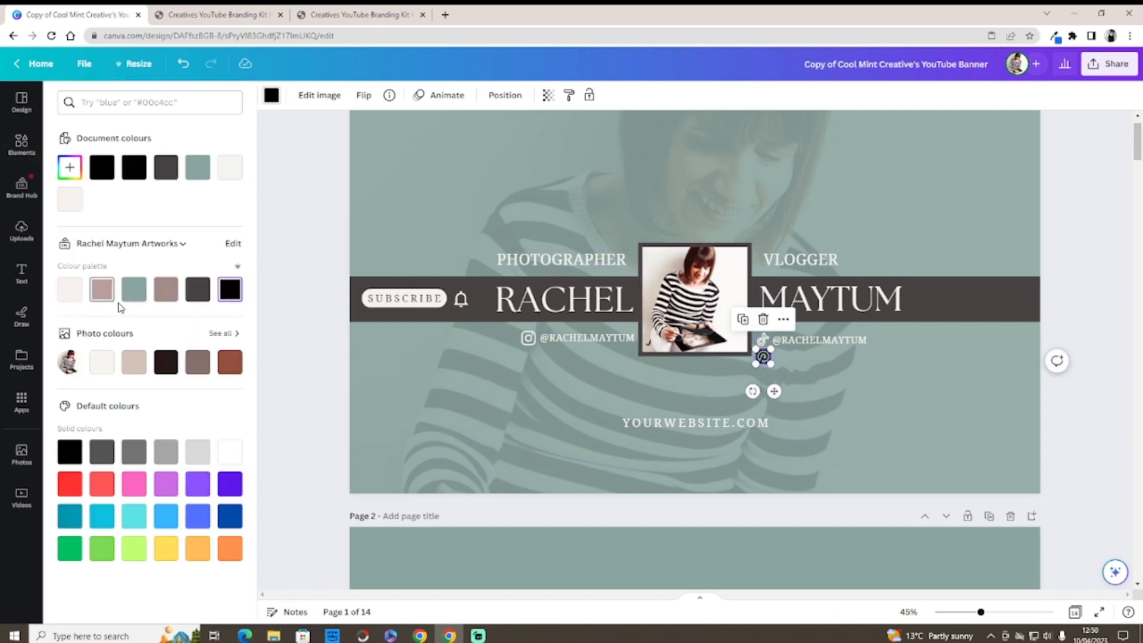
pyautogui.click(230, 451)
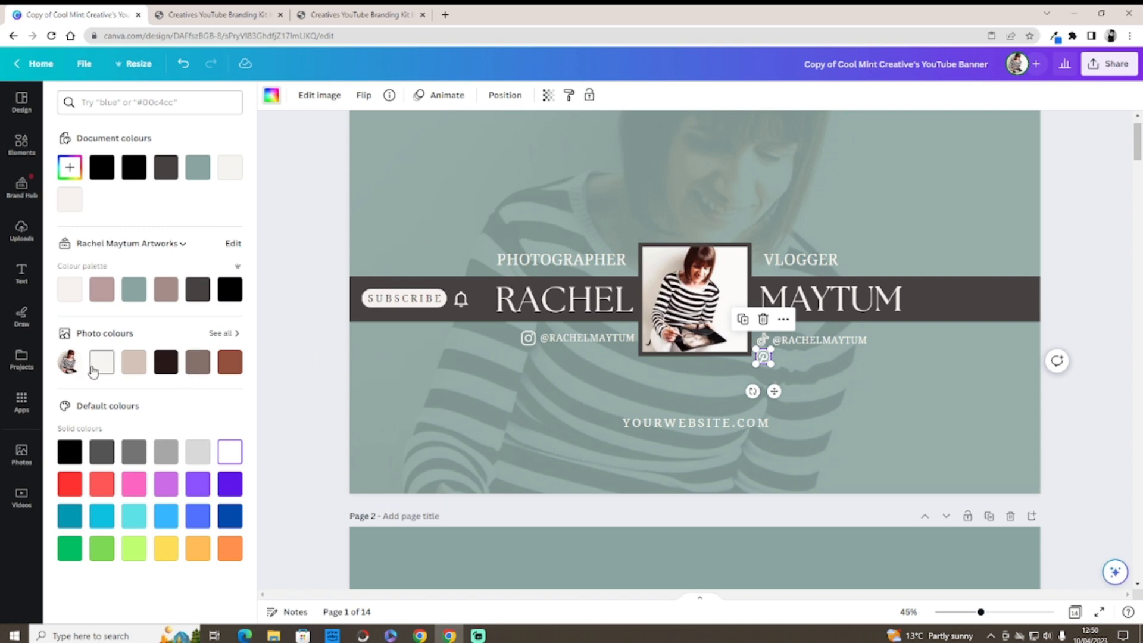
pyautogui.click(71, 291)
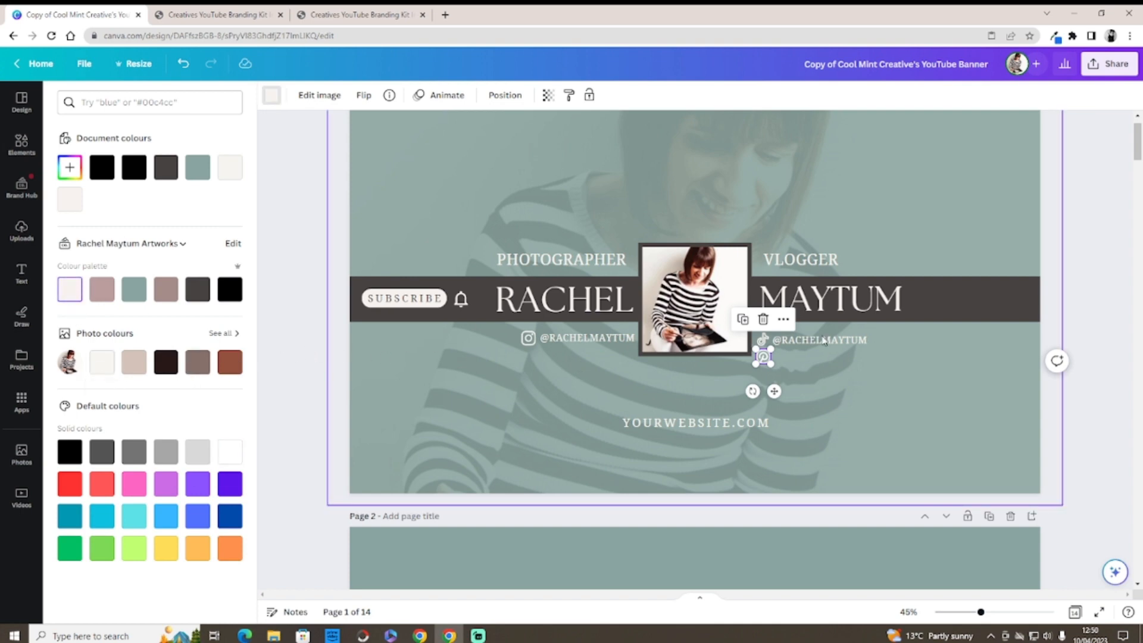
pyautogui.moveTo(771, 349)
pyautogui.mouseDown()
pyautogui.moveTo(764, 358)
pyautogui.moveTo(764, 340)
pyautogui.mouseUp()
# Step: Delete the TikTok icon and reselect the small Pinterest icon
pyautogui.click(762, 340)
pyautogui.click(763, 304)
pyautogui.click(844, 372)
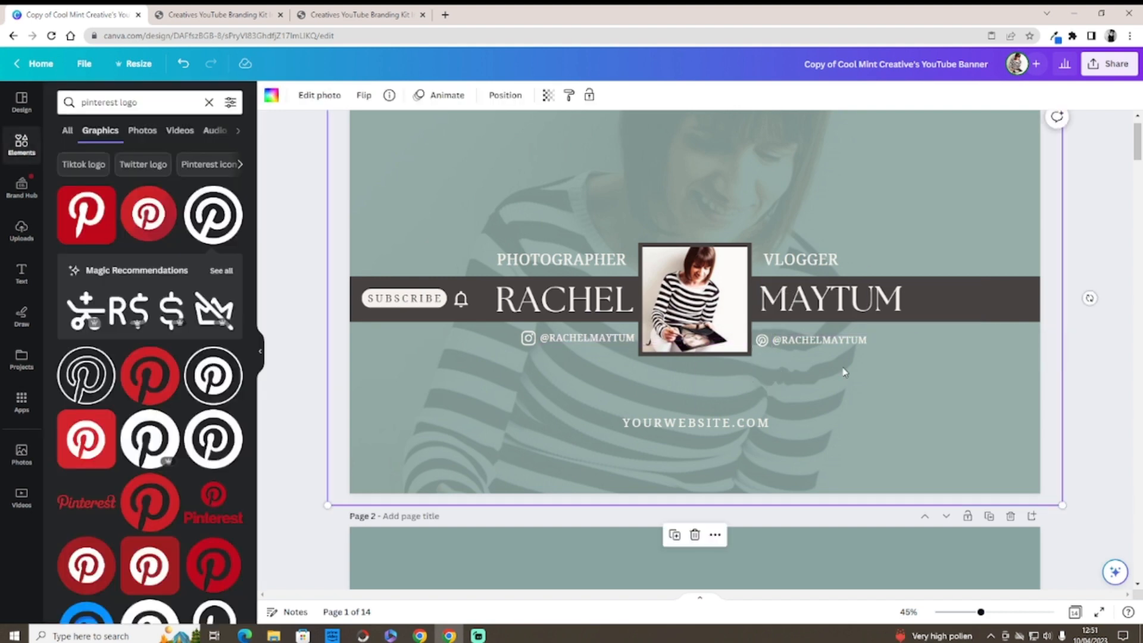
pyautogui.click(764, 344)
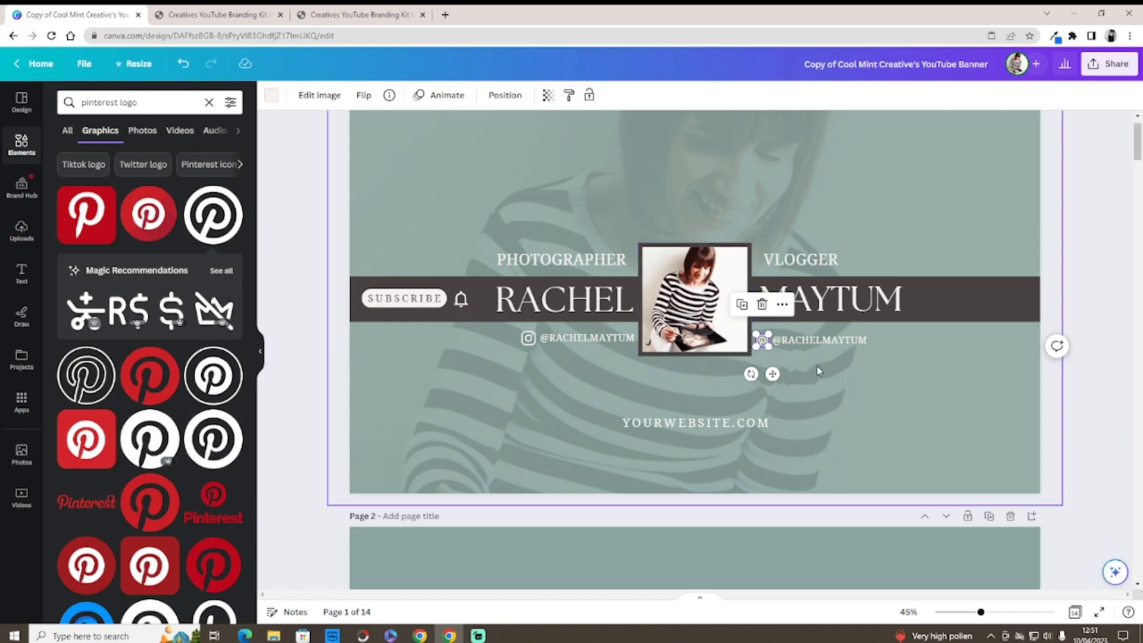
# Step: Undo the Pinterest and TikTok edits until the original Facebook icon returns
pyautogui.click(187, 65)
pyautogui.click(187, 64)
pyautogui.click(187, 64)
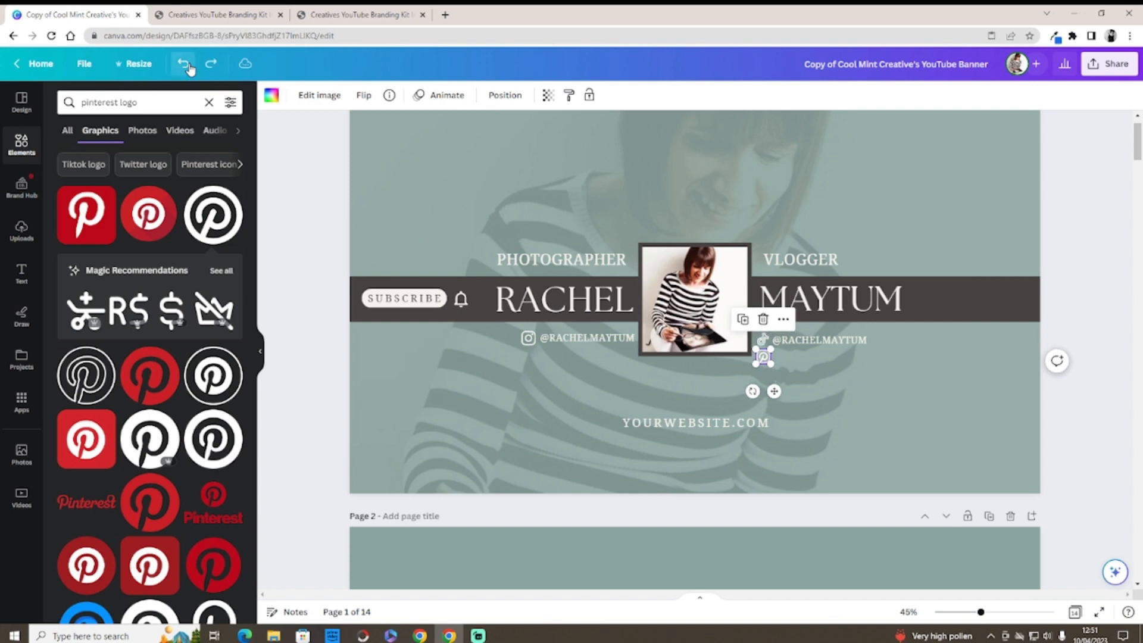
pyautogui.click(187, 64)
pyautogui.click(187, 64)
pyautogui.click(186, 65)
pyautogui.click(186, 64)
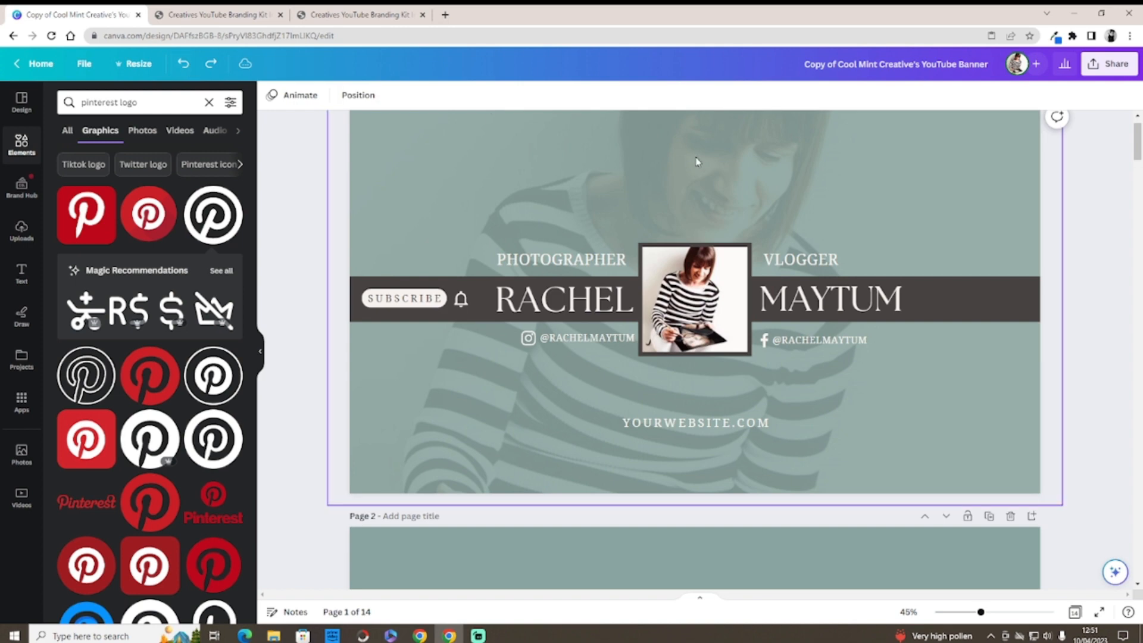
# Step: Replace the YOURWEBSITE placeholder with the creator's own website name
pyautogui.scroll(-2, 893, 250)
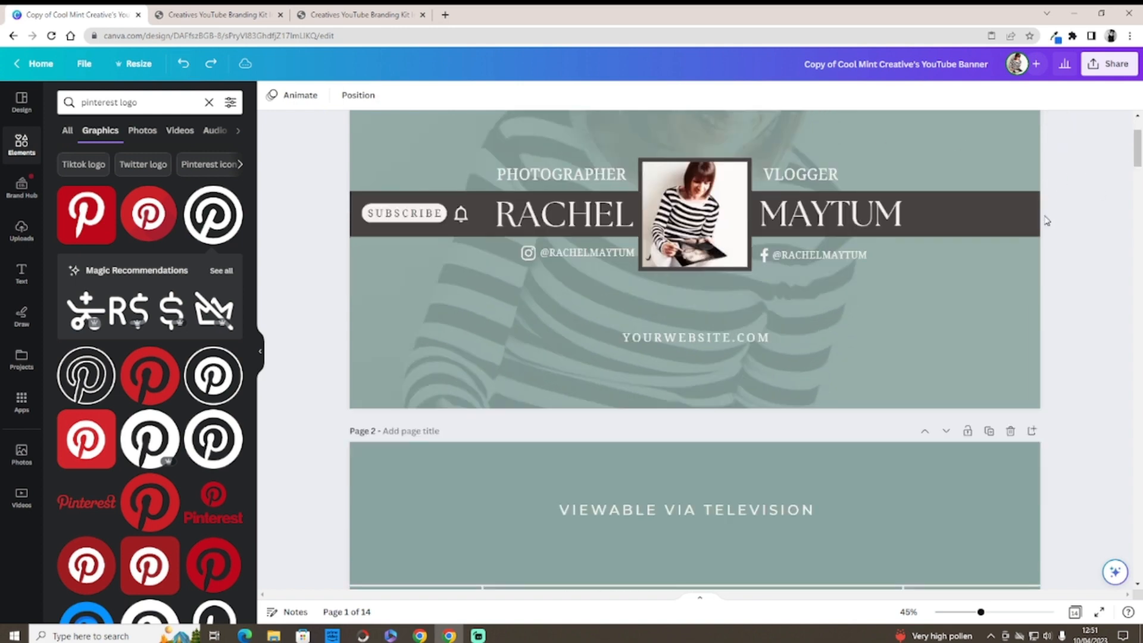
pyautogui.click(724, 343)
pyautogui.doubleClick(719, 338)
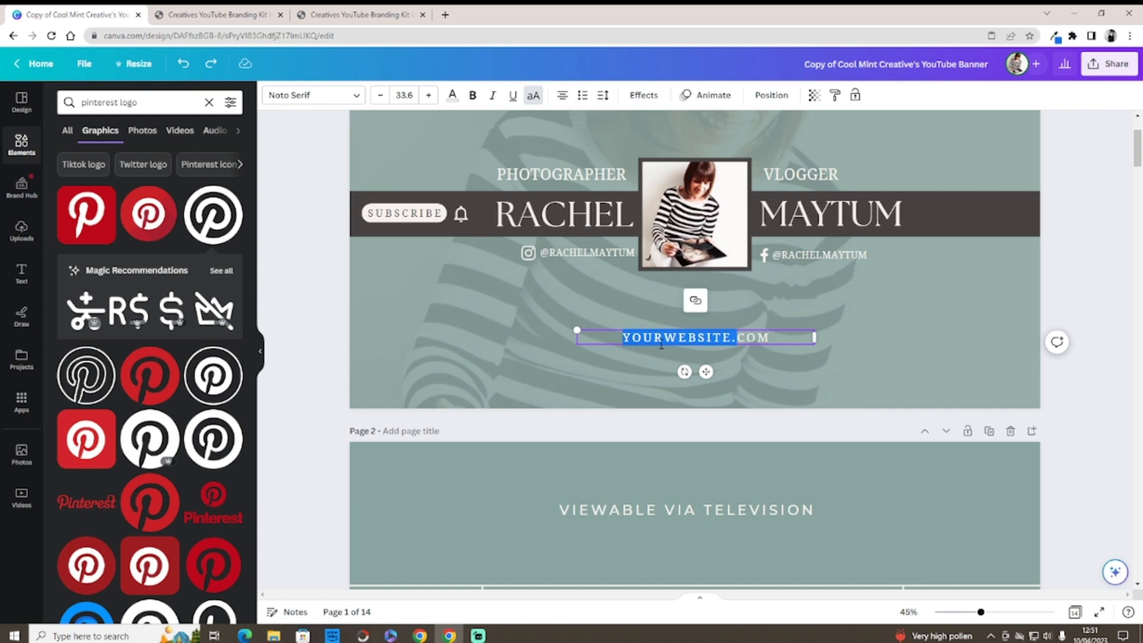
pyautogui.press('BackSpace')
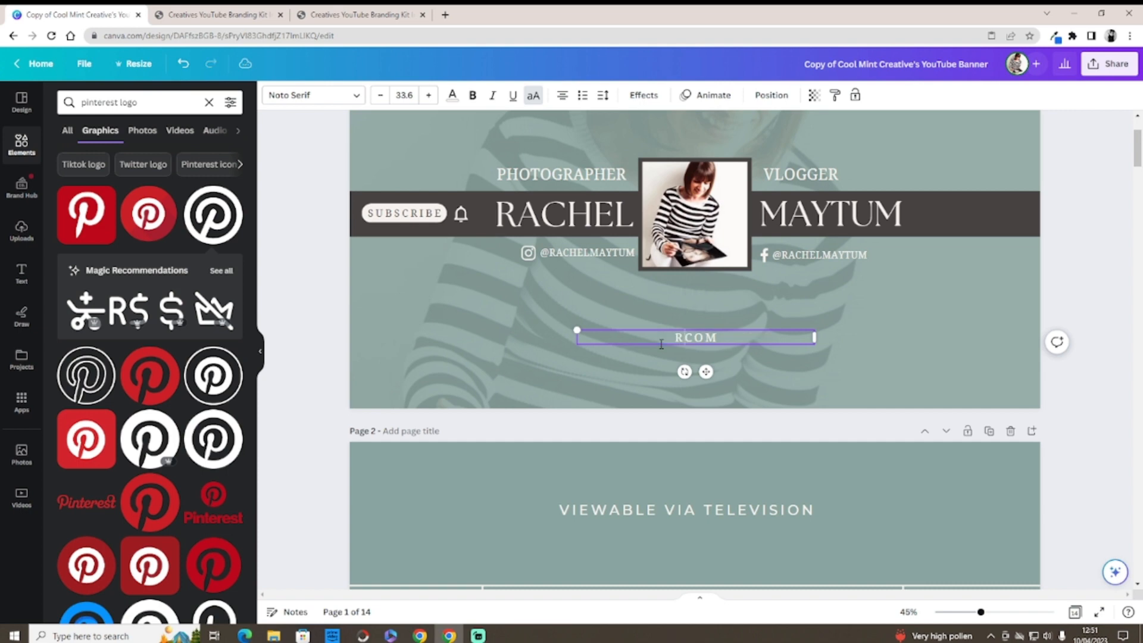
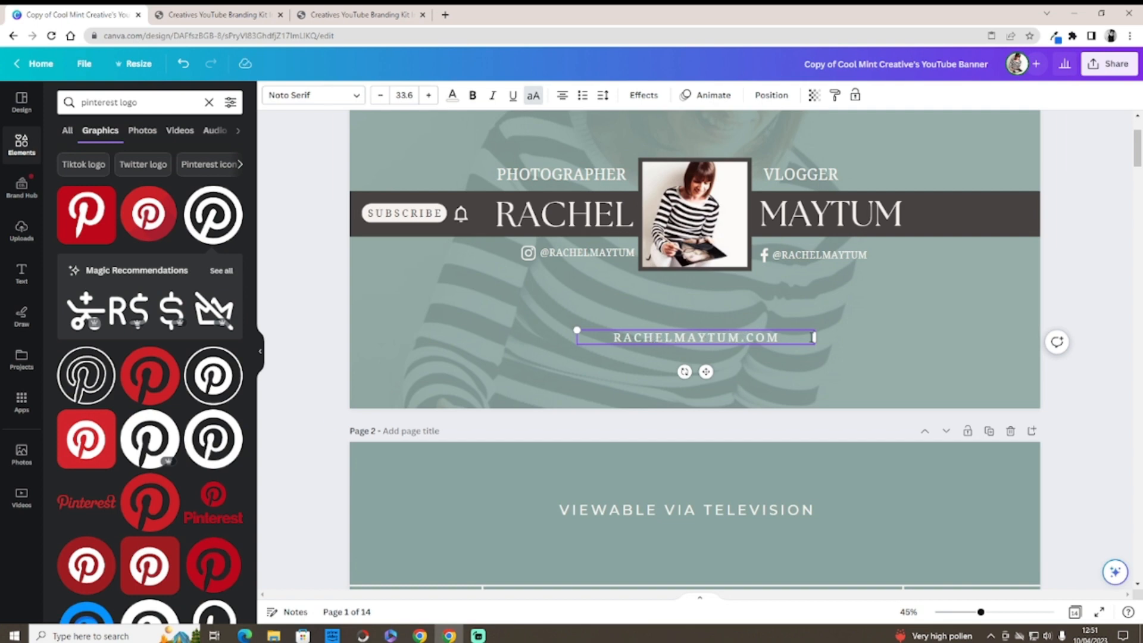
# Step: Delete the VLOGGER text and move the web address up under the social handles
pyautogui.scroll(2, 1136, 152)
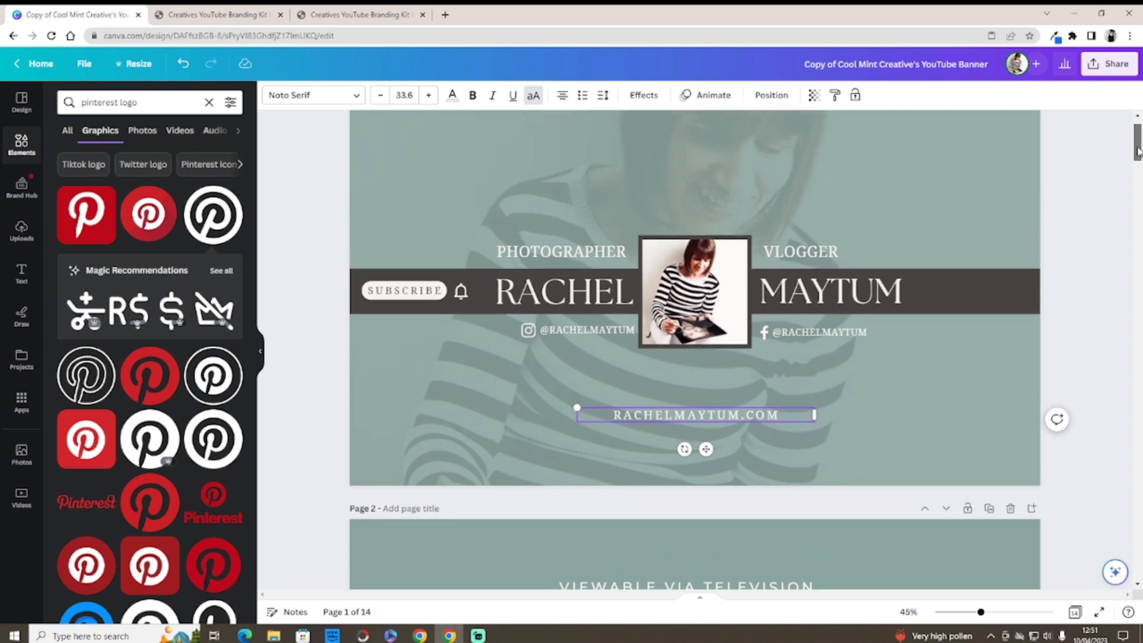
pyautogui.scroll(1, 1137, 151)
pyautogui.click(851, 268)
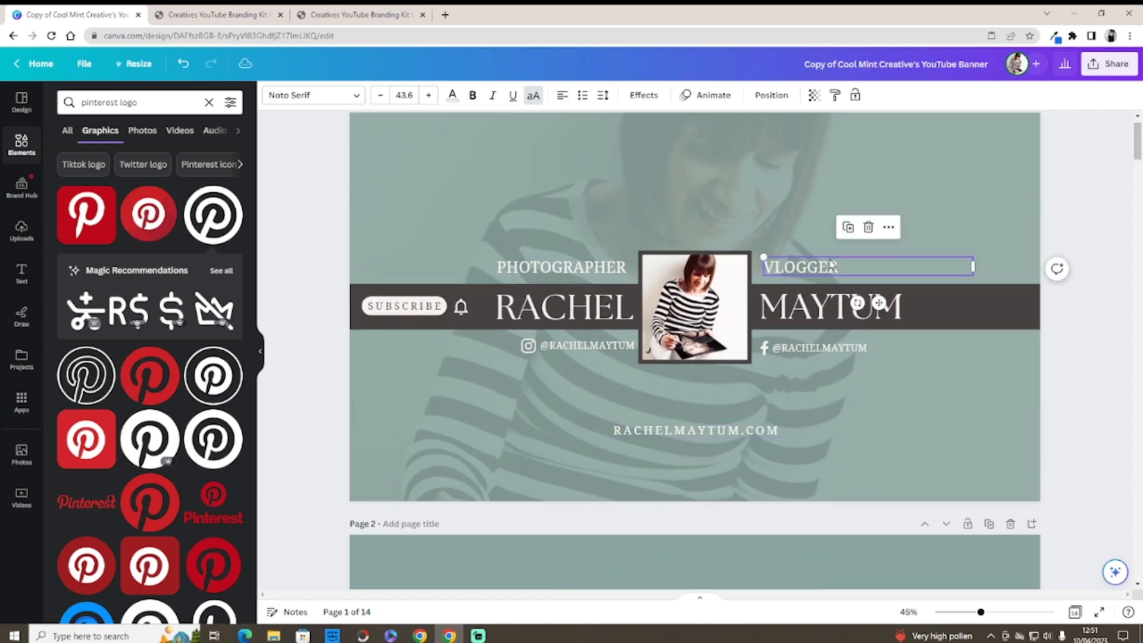
pyautogui.click(868, 228)
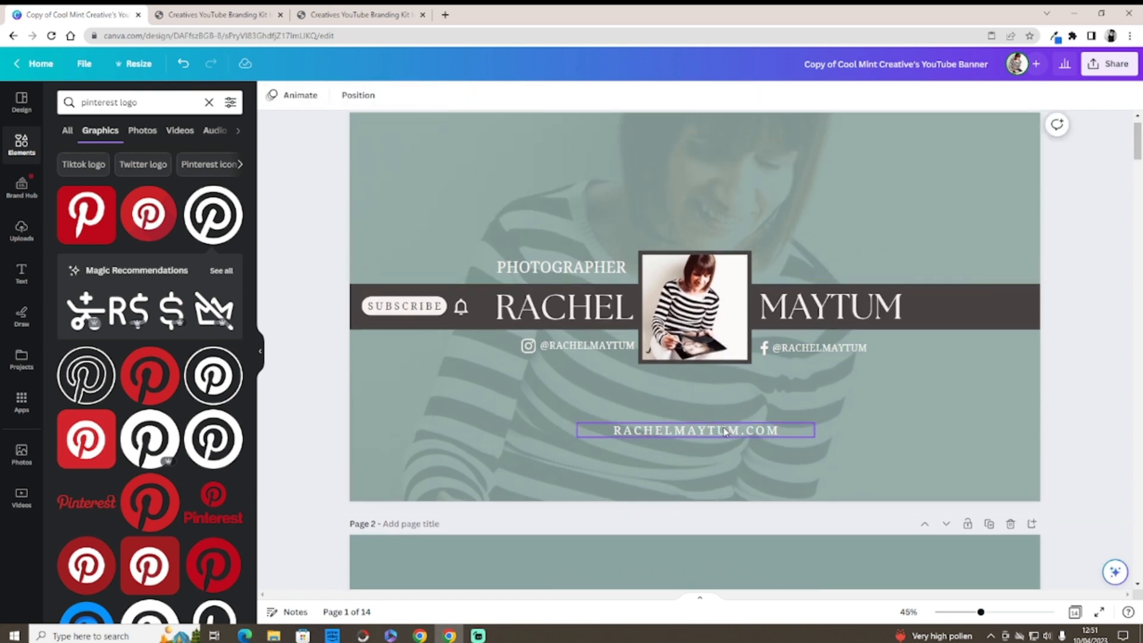
pyautogui.moveTo(727, 431); pyautogui.dragTo(876, 265)
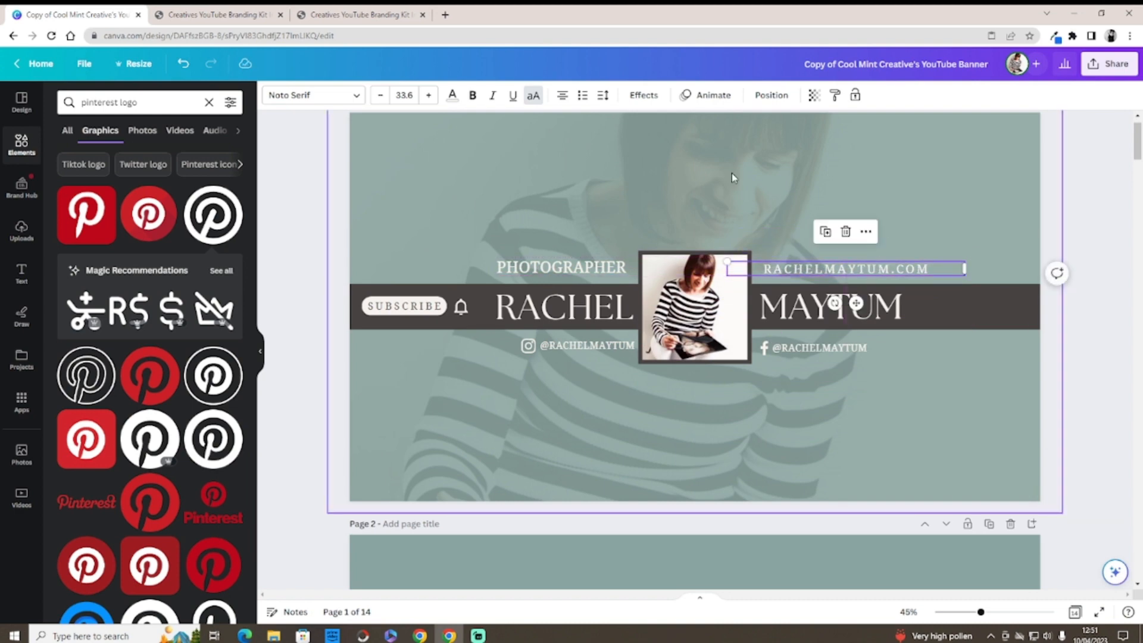
# Step: Set the web address letter spacing to 0 and nudge it slightly left
pyautogui.click(612, 99)
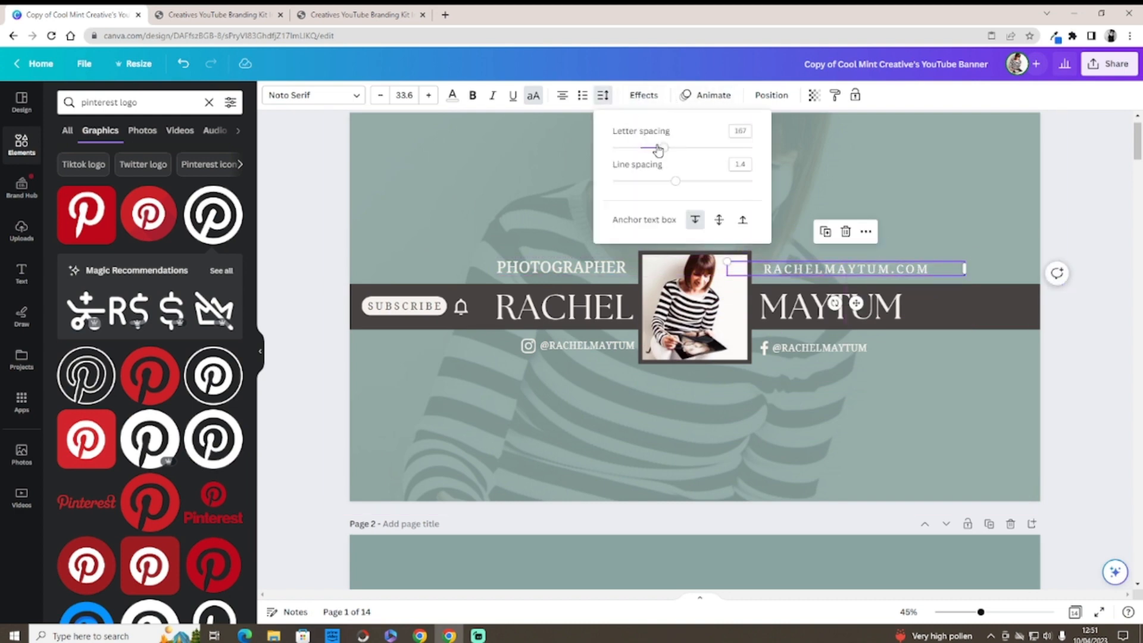
pyautogui.moveTo(658, 150); pyautogui.dragTo(639, 151)
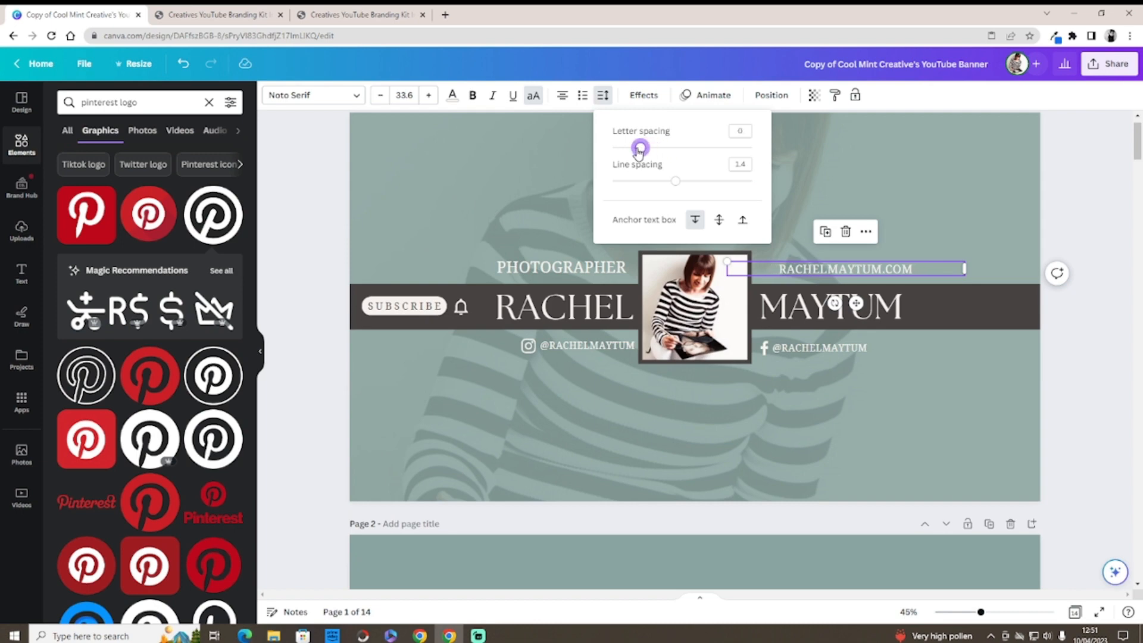
pyautogui.moveTo(839, 275); pyautogui.dragTo(821, 270)
pyautogui.click(855, 426)
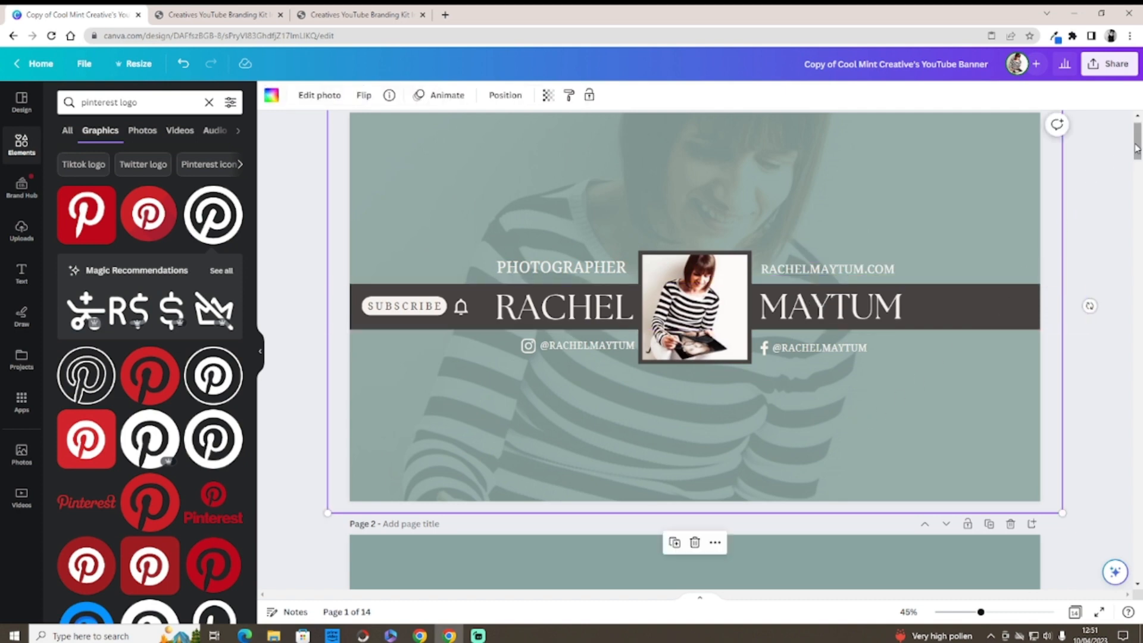
pyautogui.moveTo(1136, 149); pyautogui.dragTo(1136, 158)
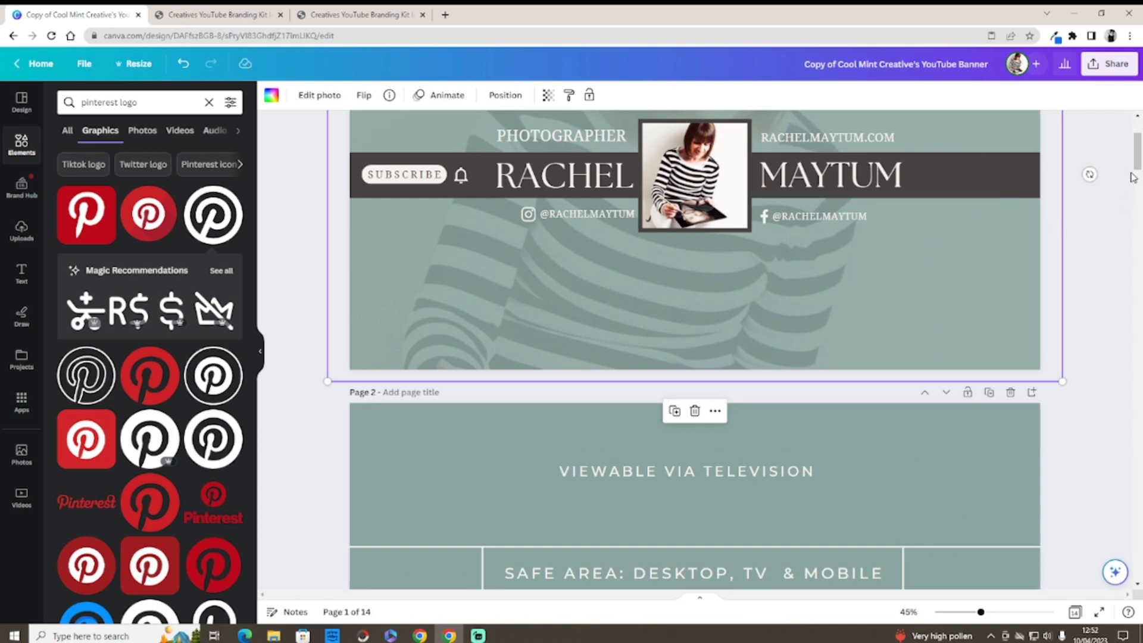
pyautogui.moveTo(1136, 163); pyautogui.dragTo(1136, 153)
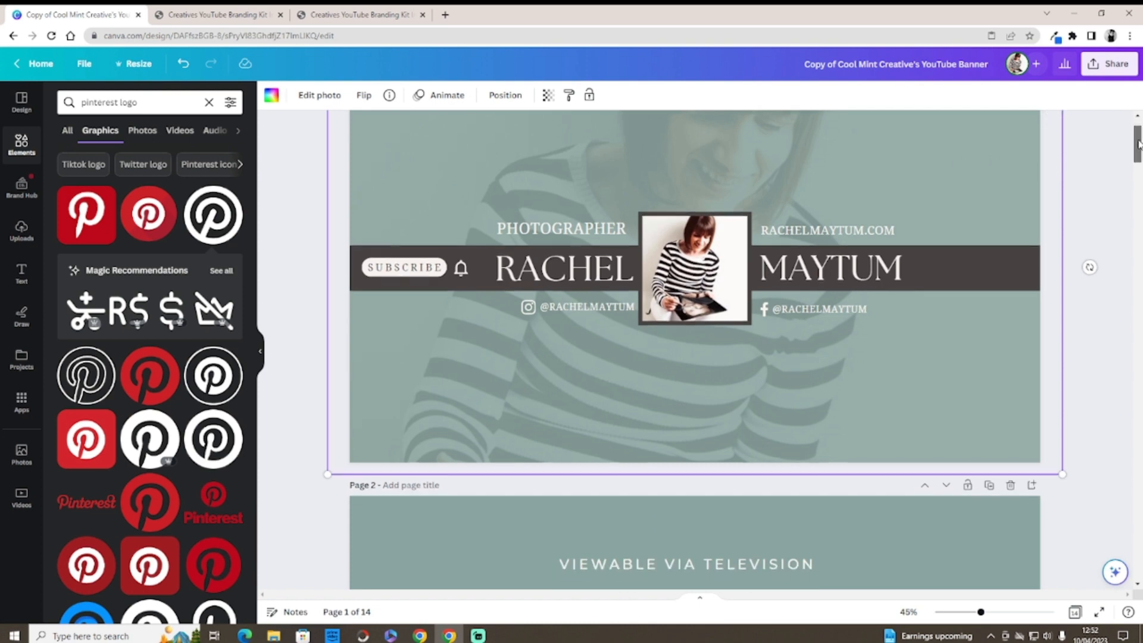
pyautogui.moveTo(1138, 141); pyautogui.dragTo(1137, 141)
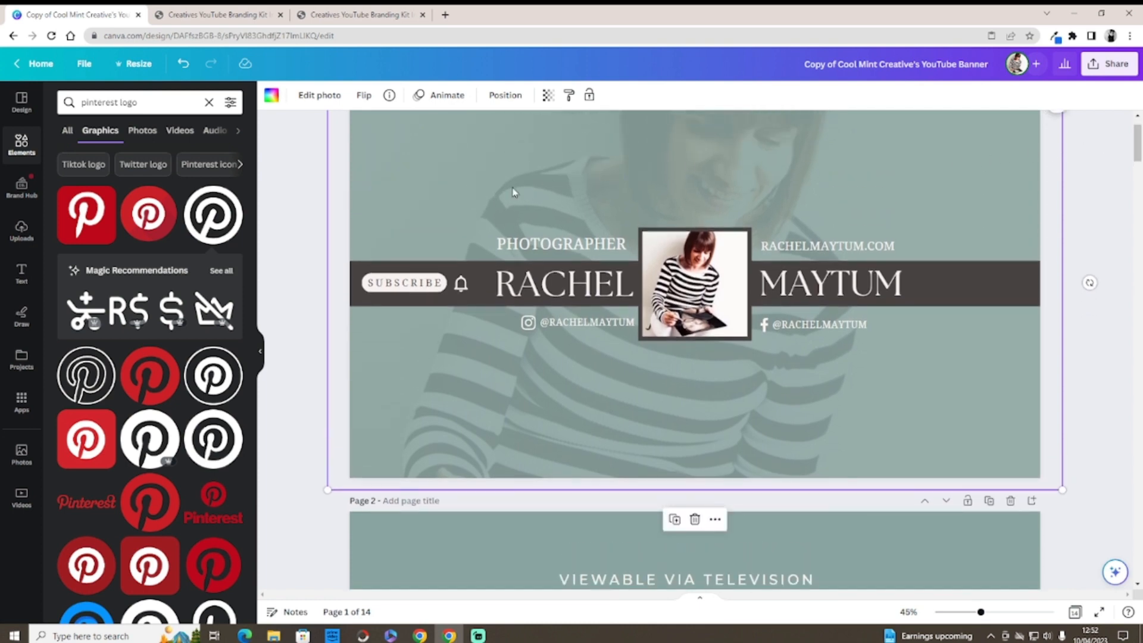
pyautogui.click(427, 277)
pyautogui.click(420, 281)
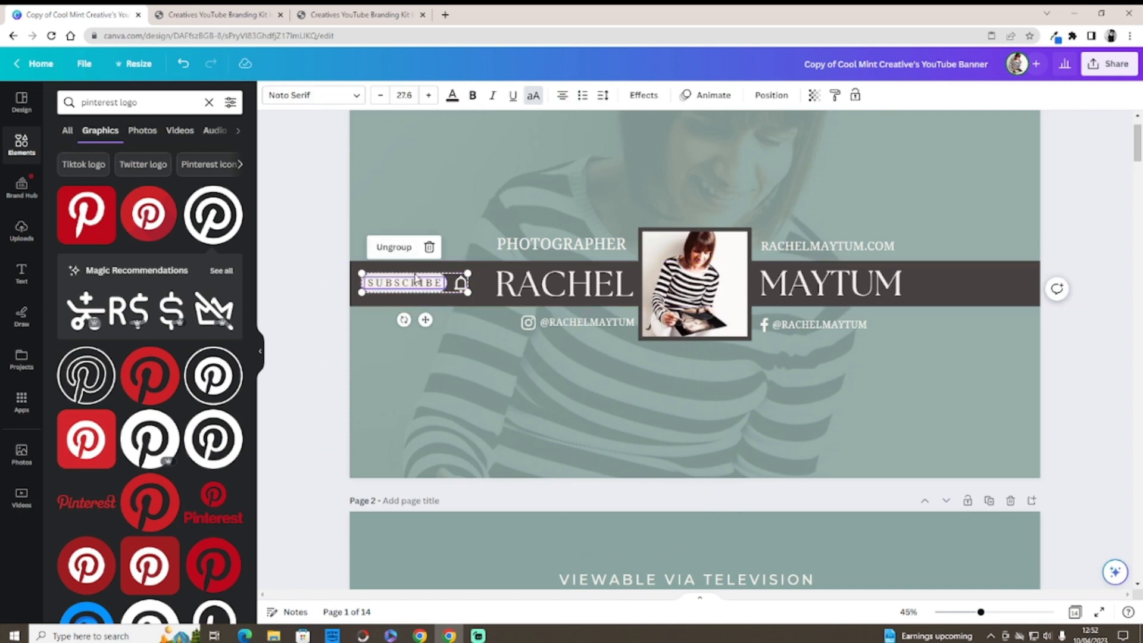
# Step: Fill the subscribe pill with the teal brand colour and narrow the first-name text box
pyautogui.click(415, 277)
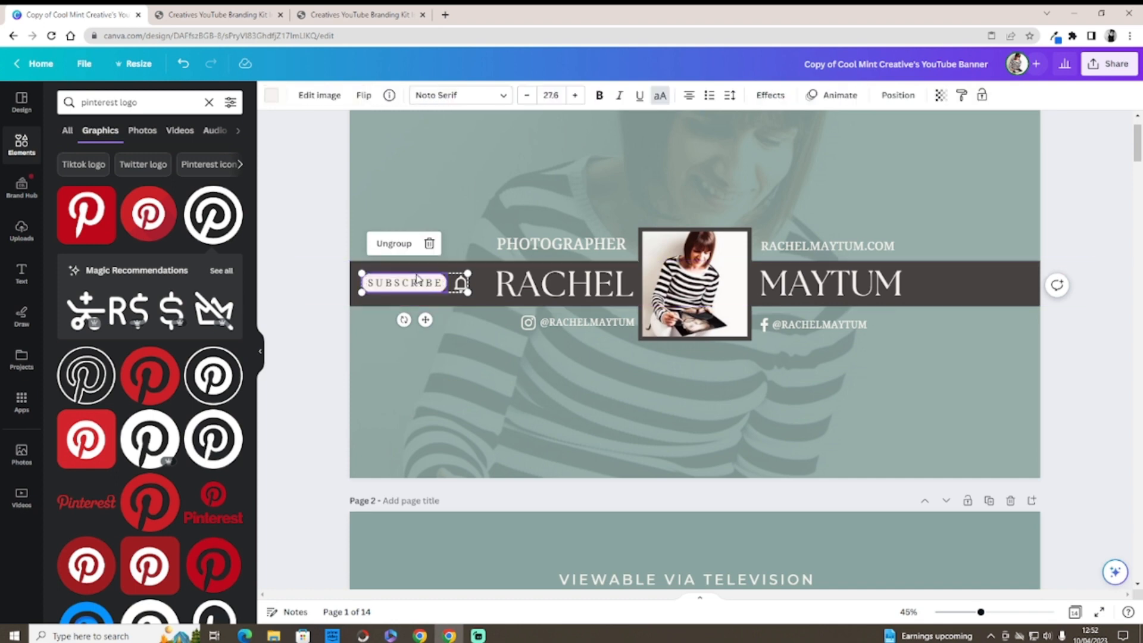
pyautogui.click(271, 96)
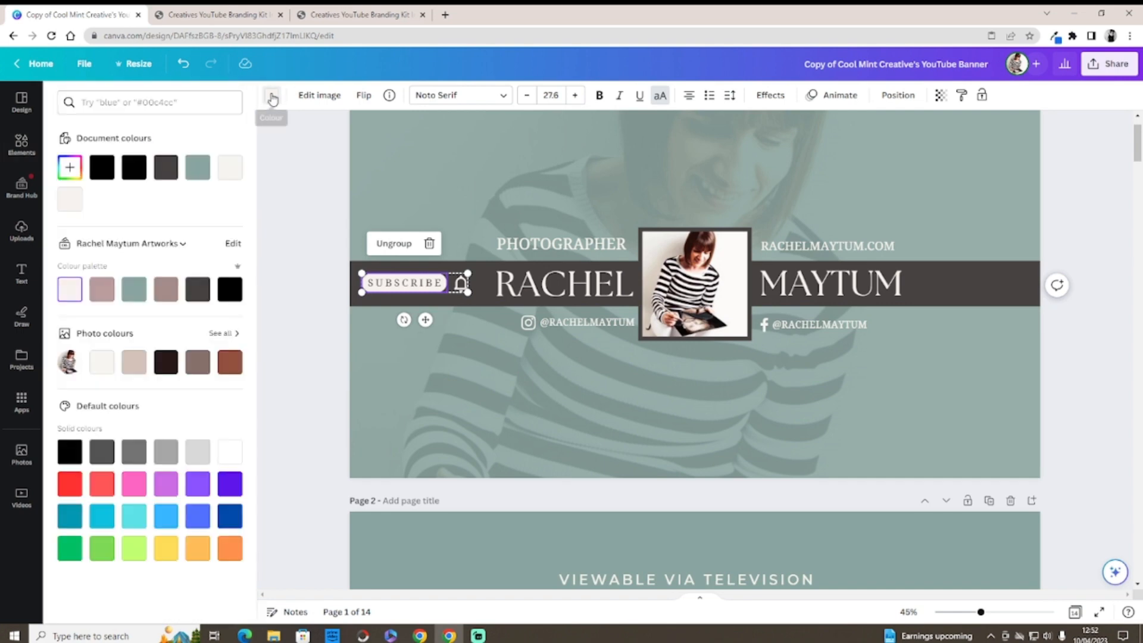
pyautogui.click(134, 289)
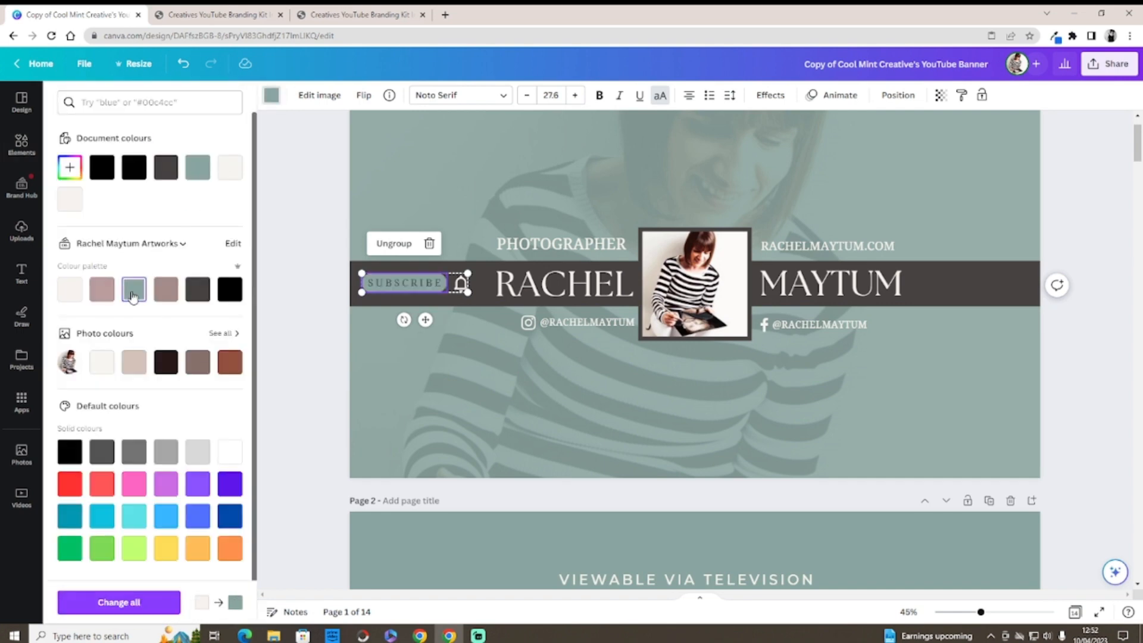
pyautogui.click(460, 289)
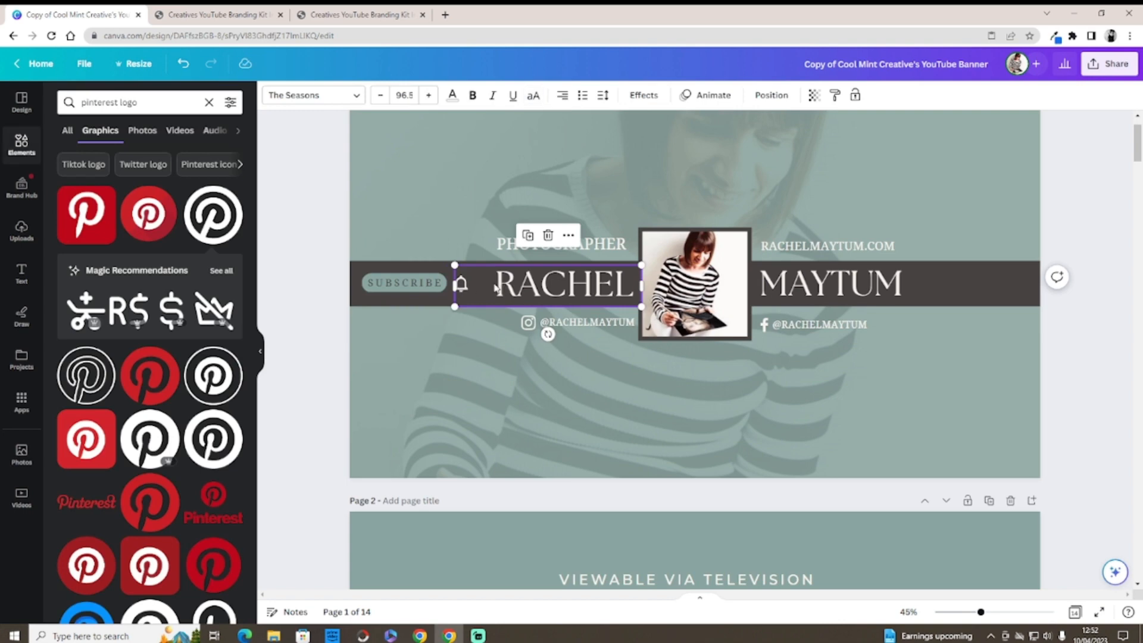
pyautogui.moveTo(456, 287); pyautogui.dragTo(485, 288)
# Step: Reapply the teal brand colour to the subscribe button's pill
pyautogui.click(463, 289)
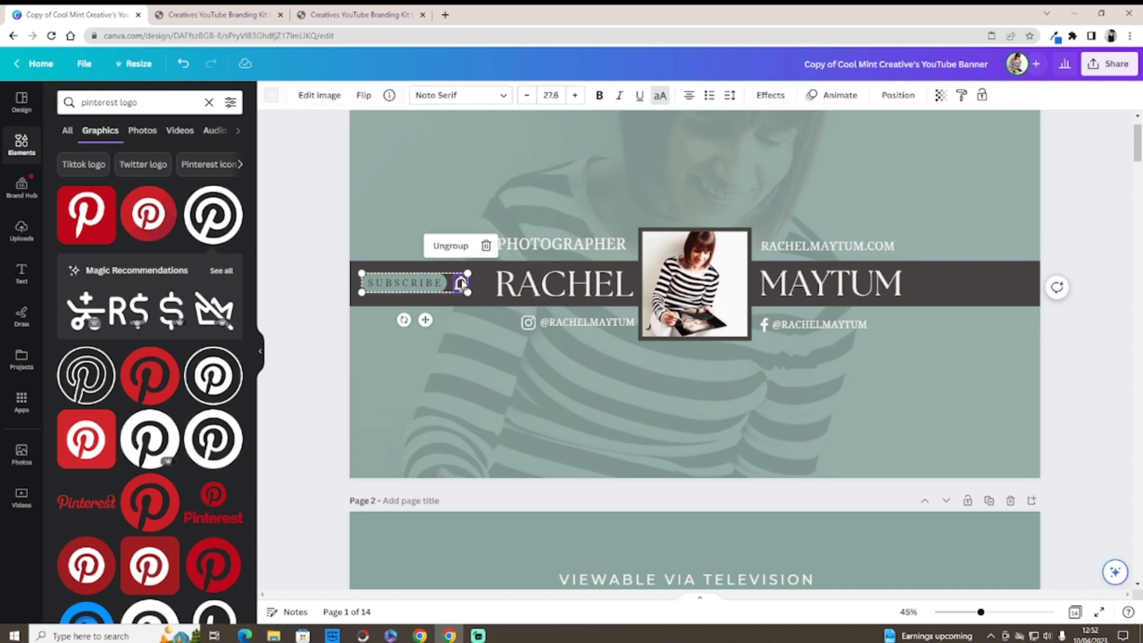
pyautogui.click(271, 95)
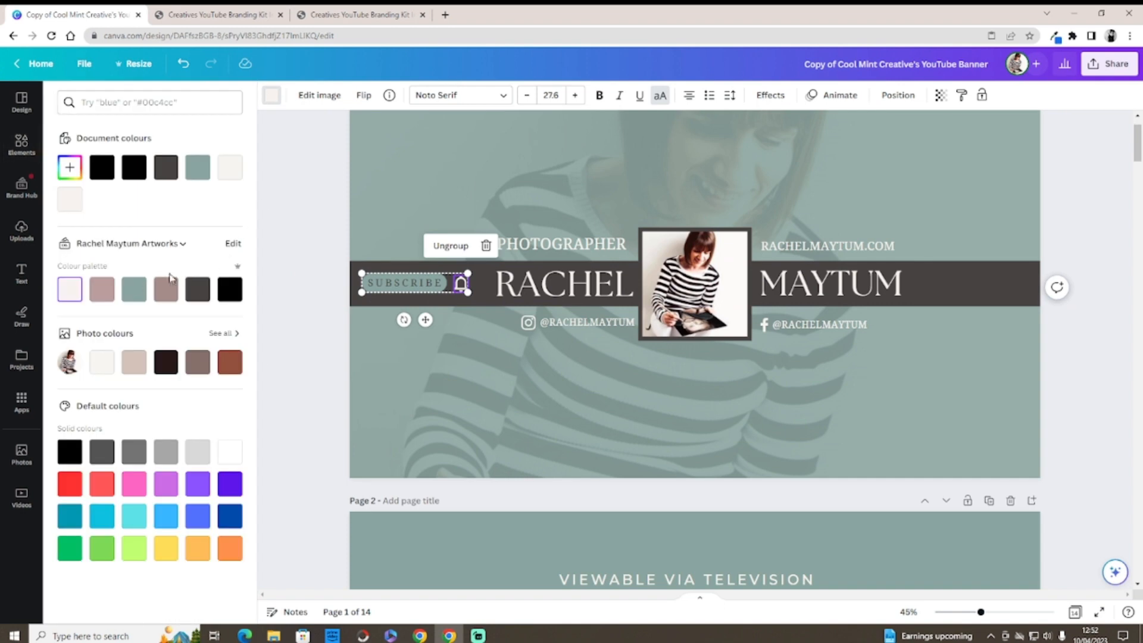
pyautogui.click(259, 306)
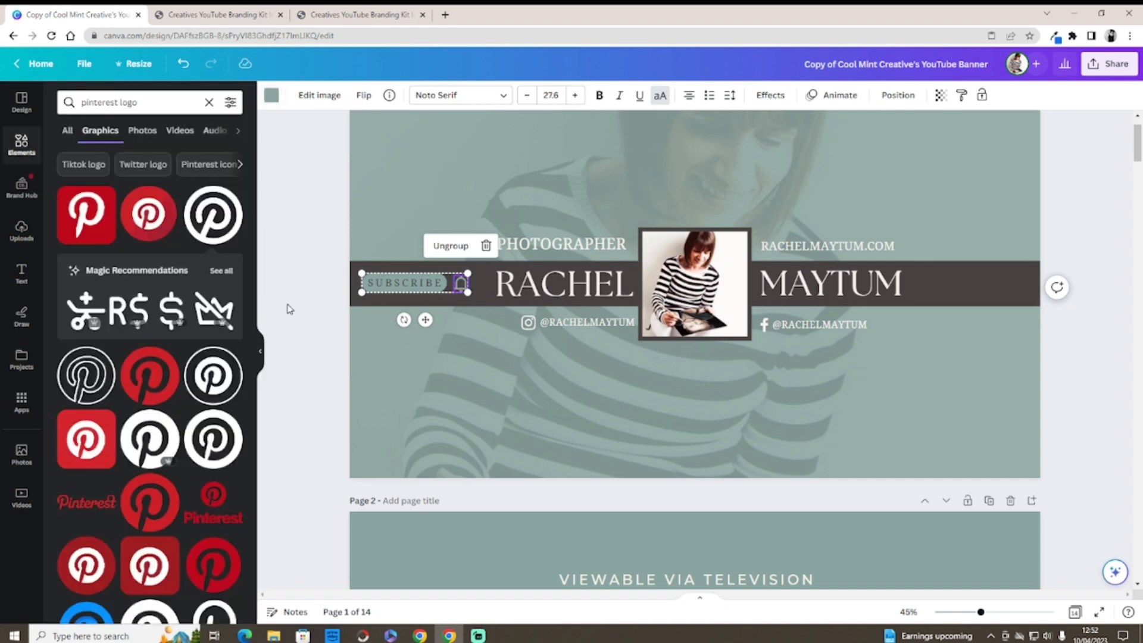
pyautogui.click(287, 309)
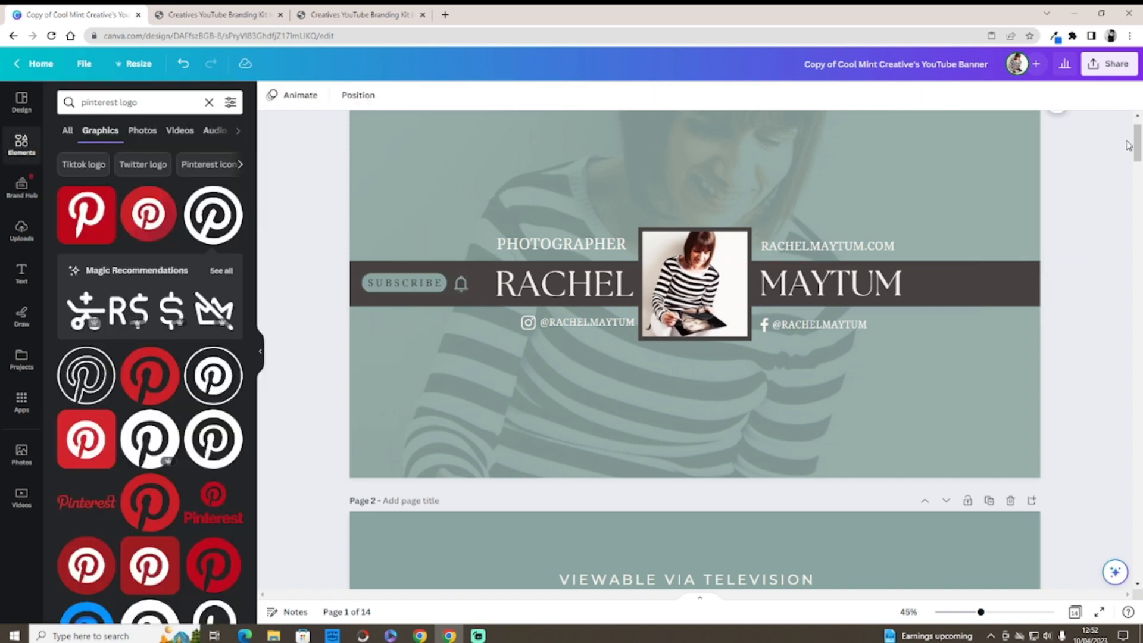
pyautogui.moveTo(1137, 143); pyautogui.dragTo(1139, 559)
# Step: Copy the teal subscribe button from the Social Icons page
pyautogui.click(460, 431)
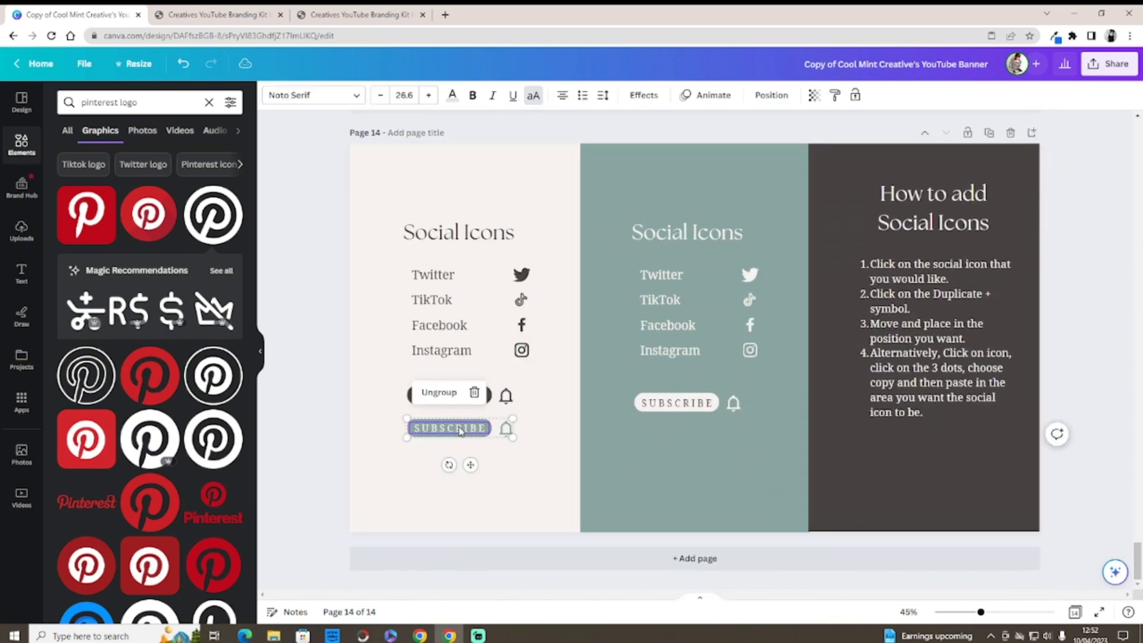
pyautogui.rightClick(460, 430)
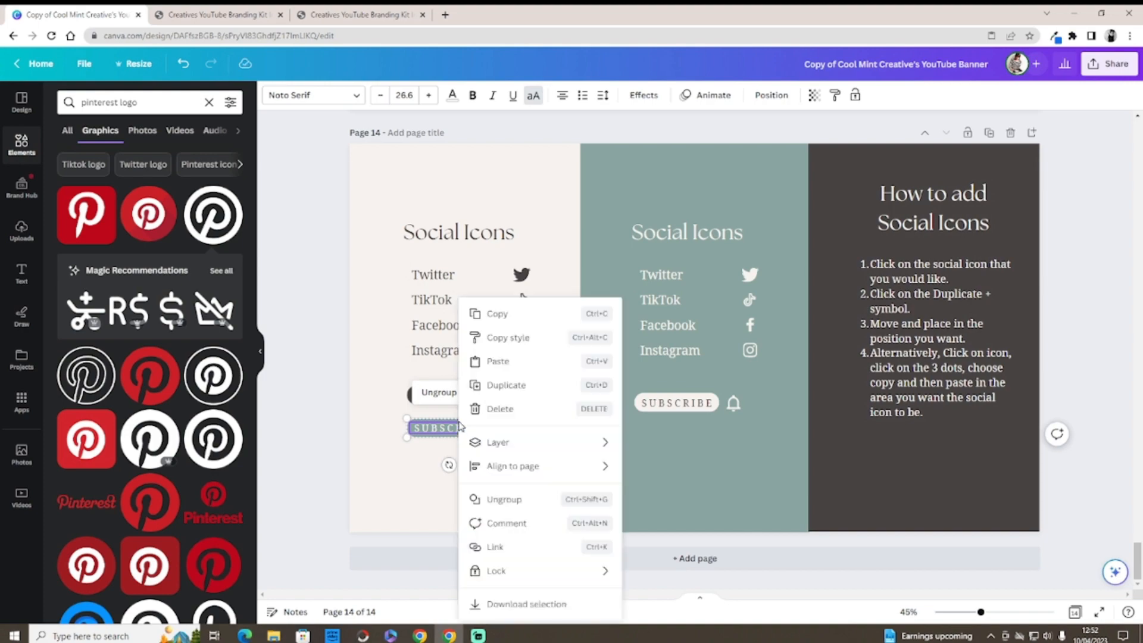
pyautogui.click(494, 313)
pyautogui.moveTo(1133, 545); pyautogui.dragTo(1062, 122)
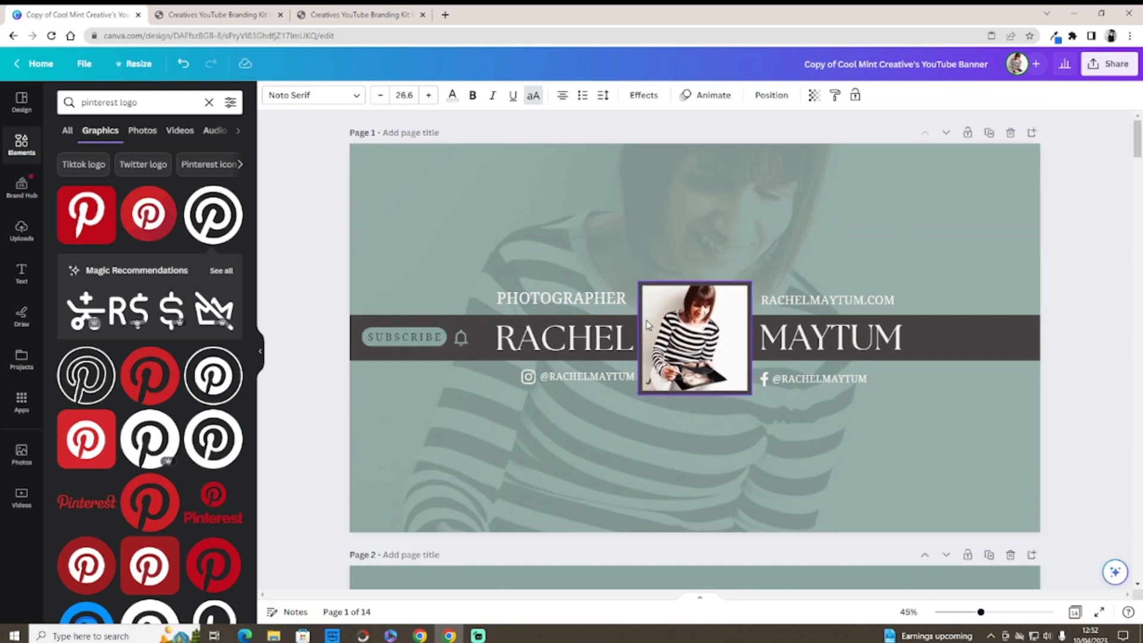
# Step: Delete the banner's old subscribe button and paste the teal copy at the dark band's left
pyautogui.click(437, 337)
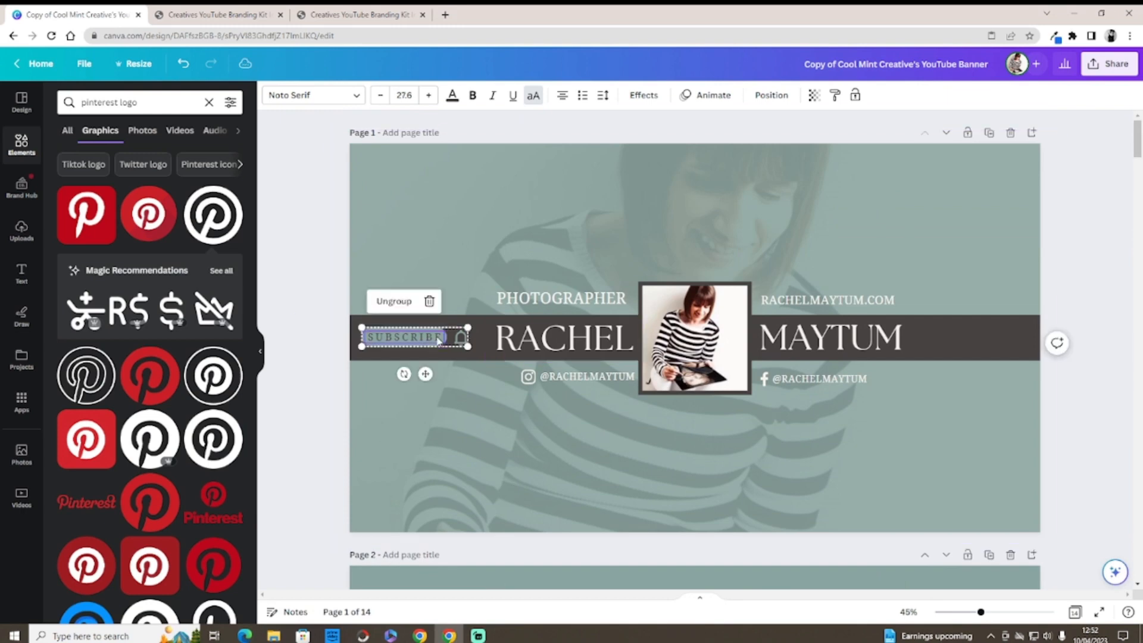
pyautogui.press('BackSpace')
pyautogui.click(439, 297)
pyautogui.click(408, 331)
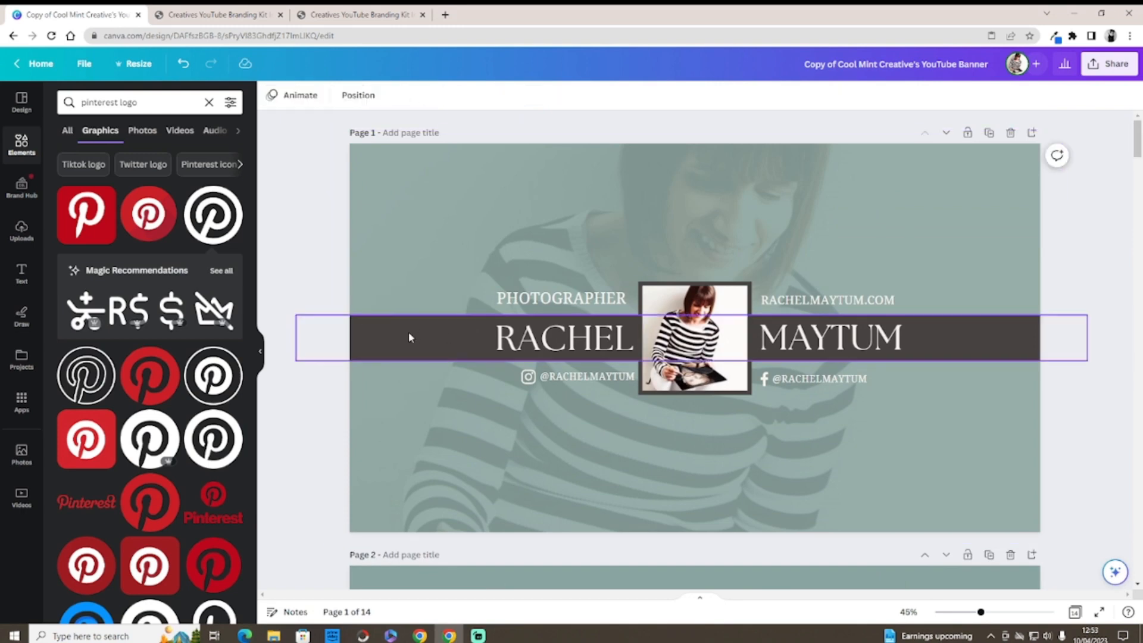
pyautogui.rightClick(407, 331)
pyautogui.click(437, 361)
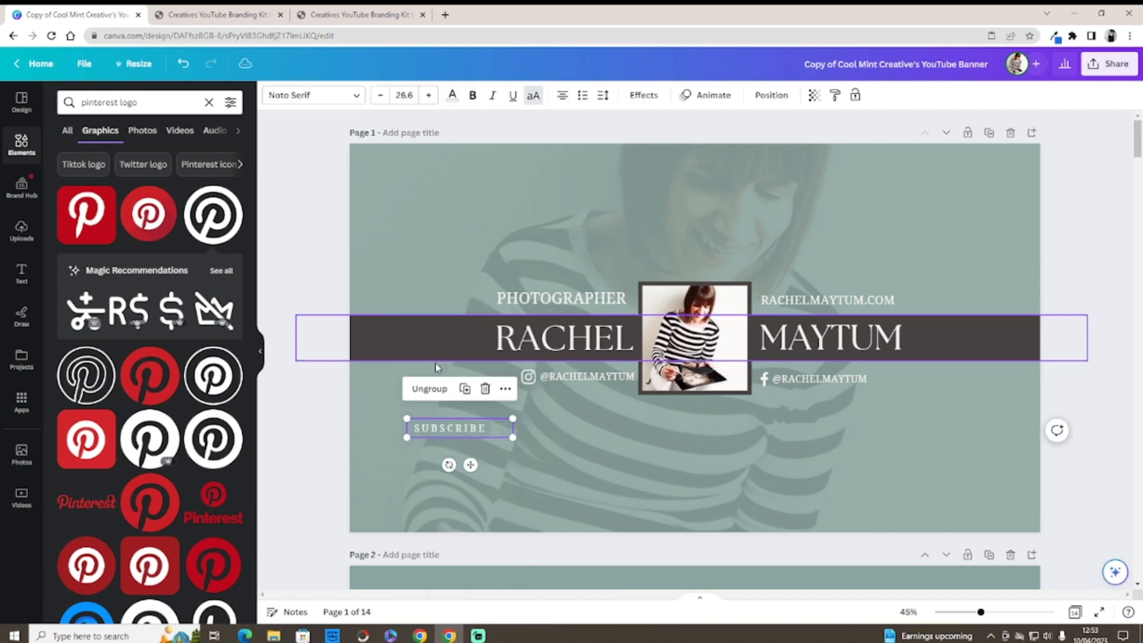
pyautogui.moveTo(423, 422); pyautogui.dragTo(381, 337)
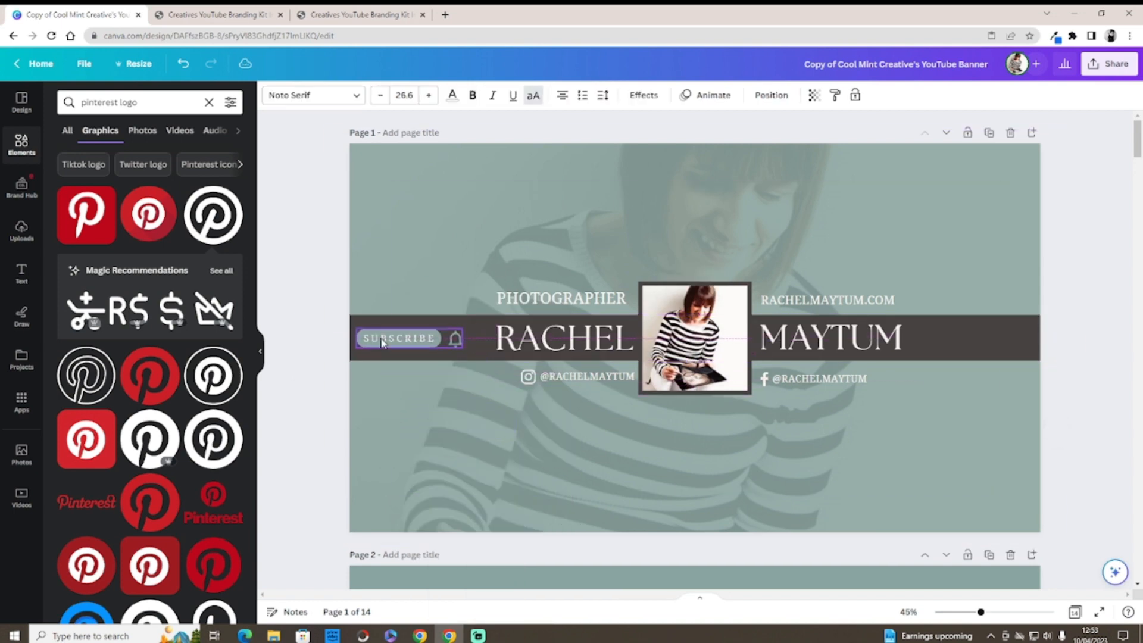
pyautogui.click(313, 422)
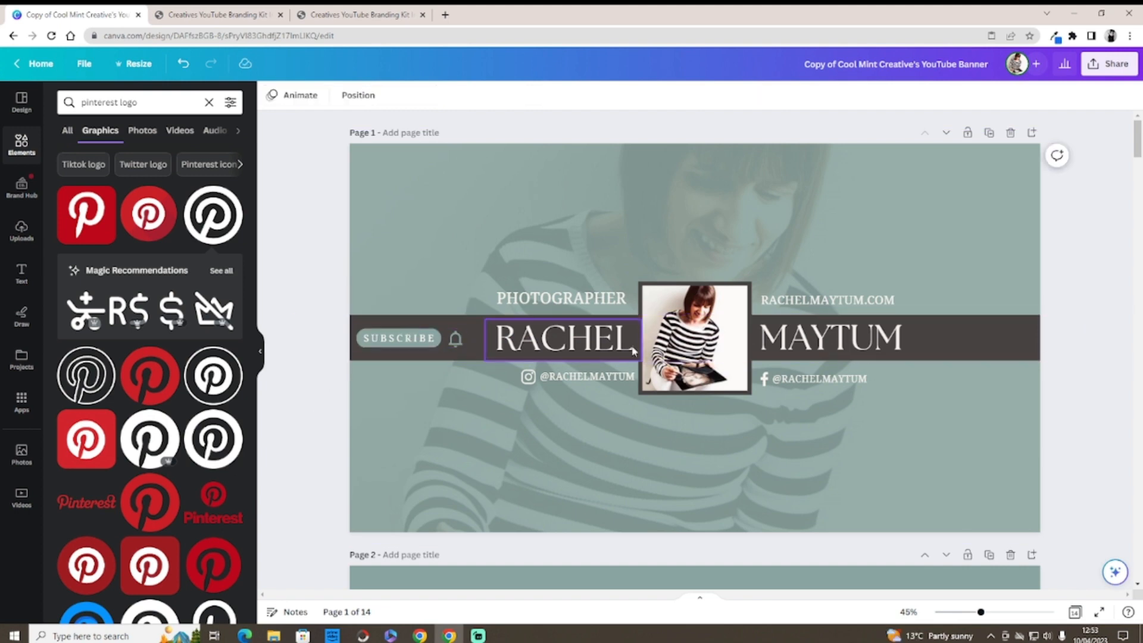
pyautogui.moveTo(1134, 142); pyautogui.dragTo(1139, 569)
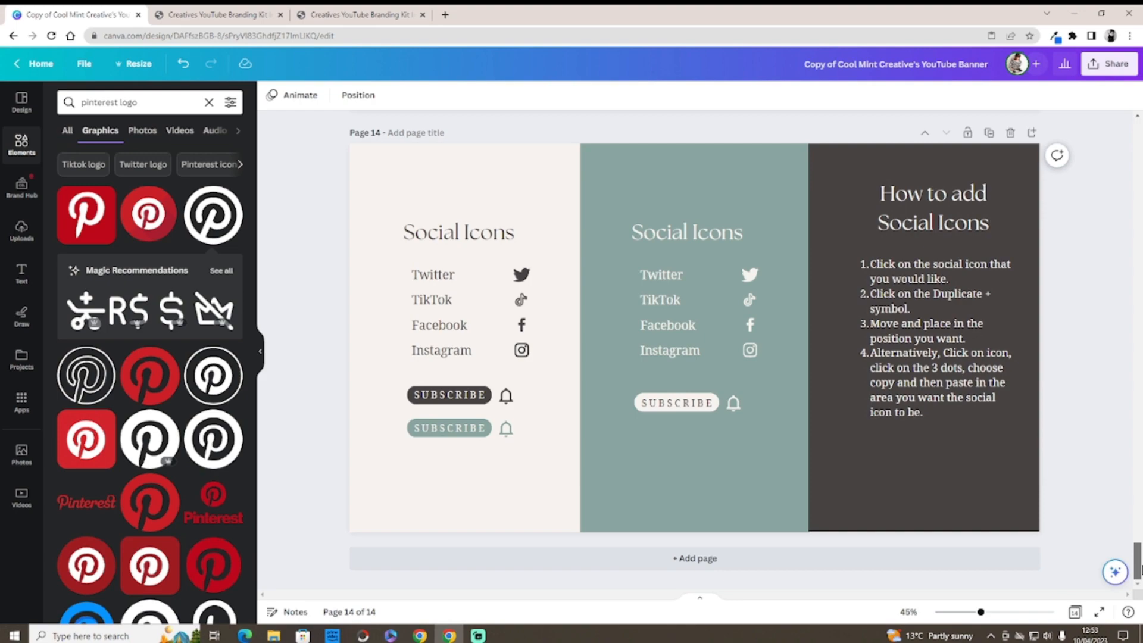
pyautogui.moveTo(1139, 565); pyautogui.dragTo(1139, 130)
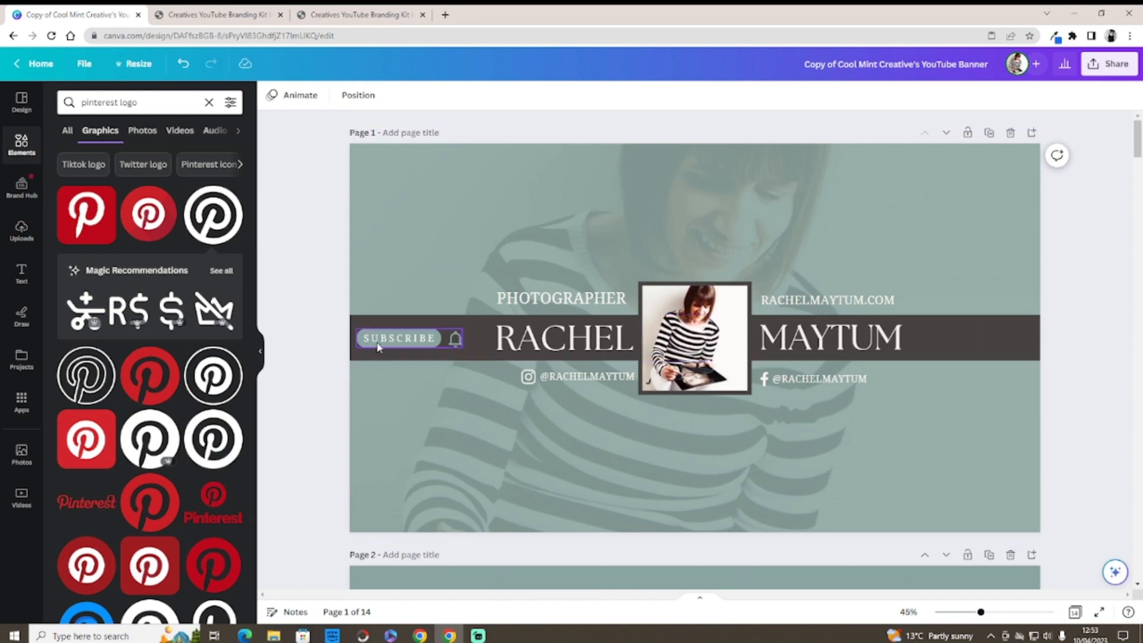
pyautogui.click(398, 335)
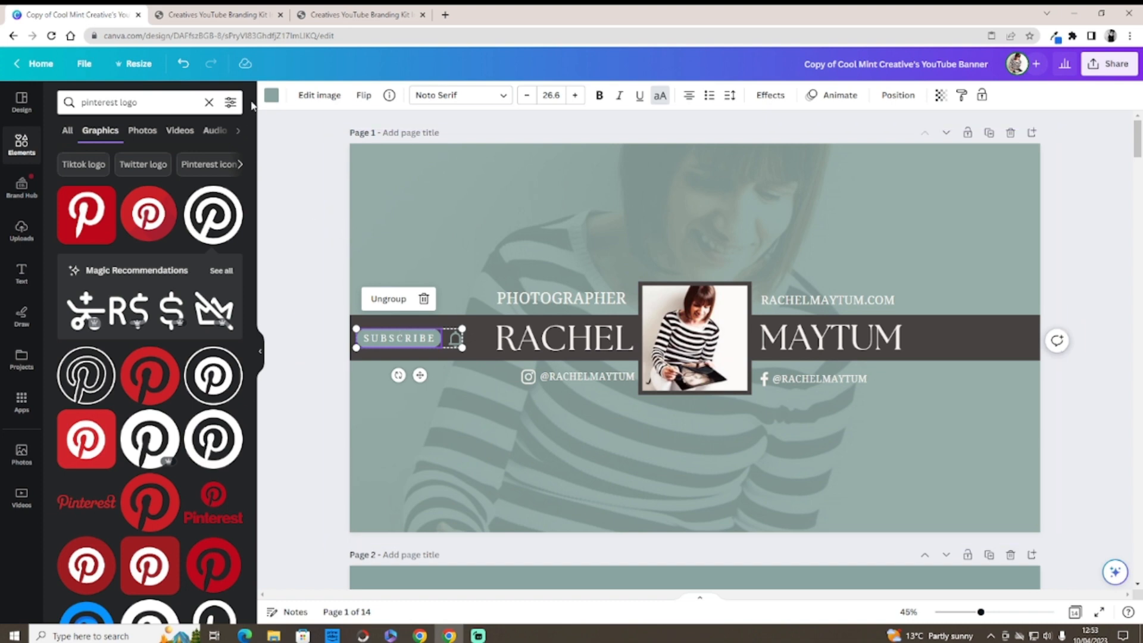
# Step: Try a mauve fill on the subscribe button, then undo it
pyautogui.click(269, 96)
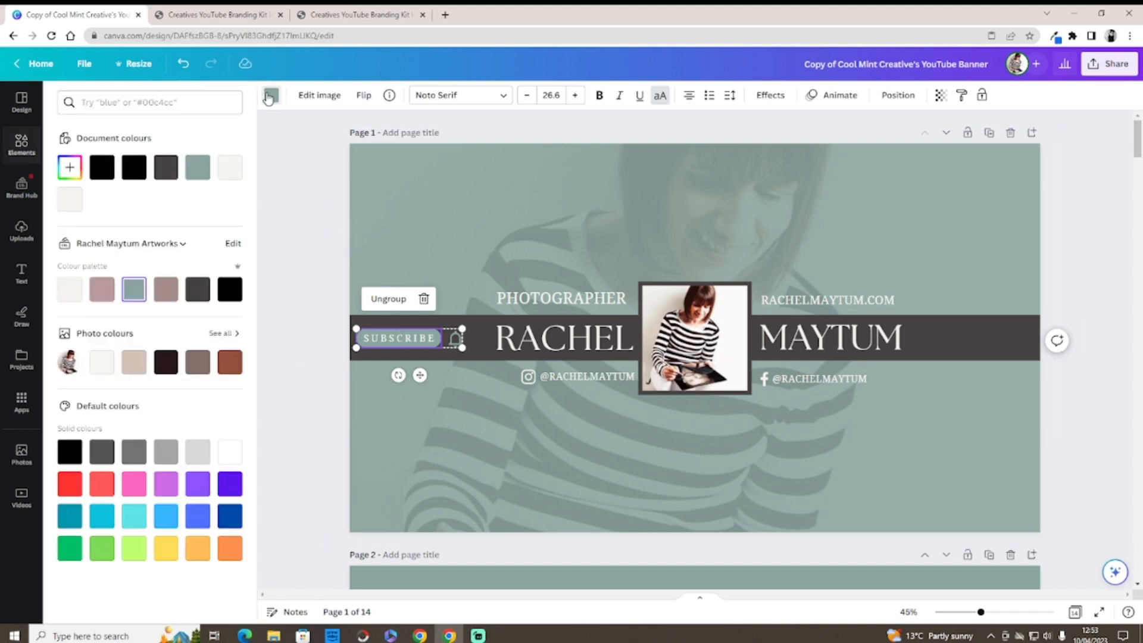
pyautogui.click(166, 291)
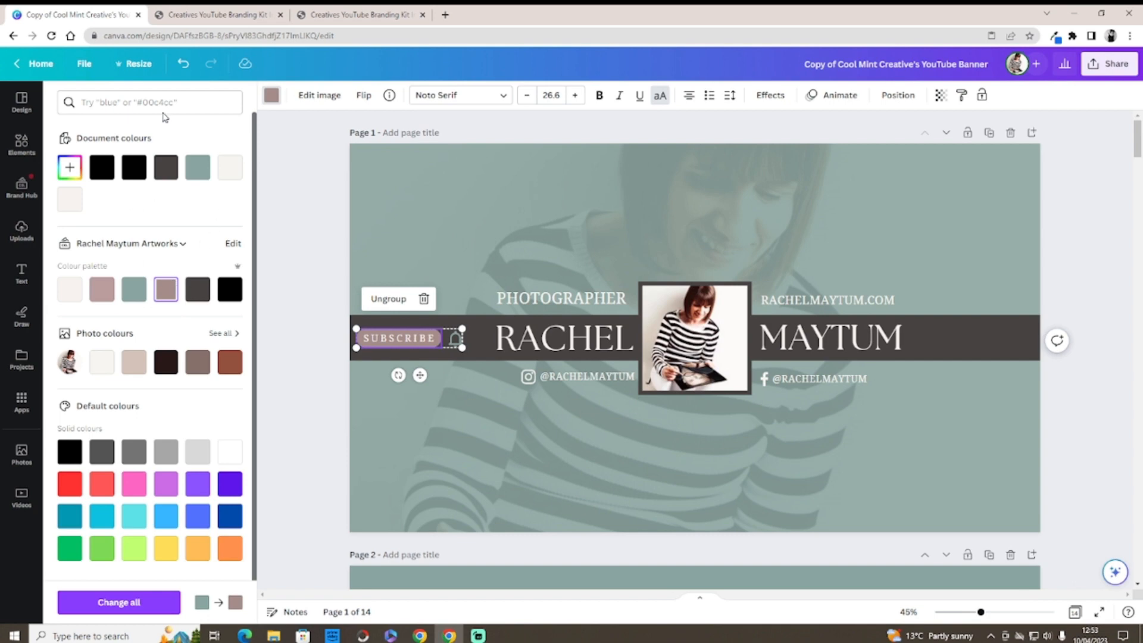
pyautogui.click(183, 63)
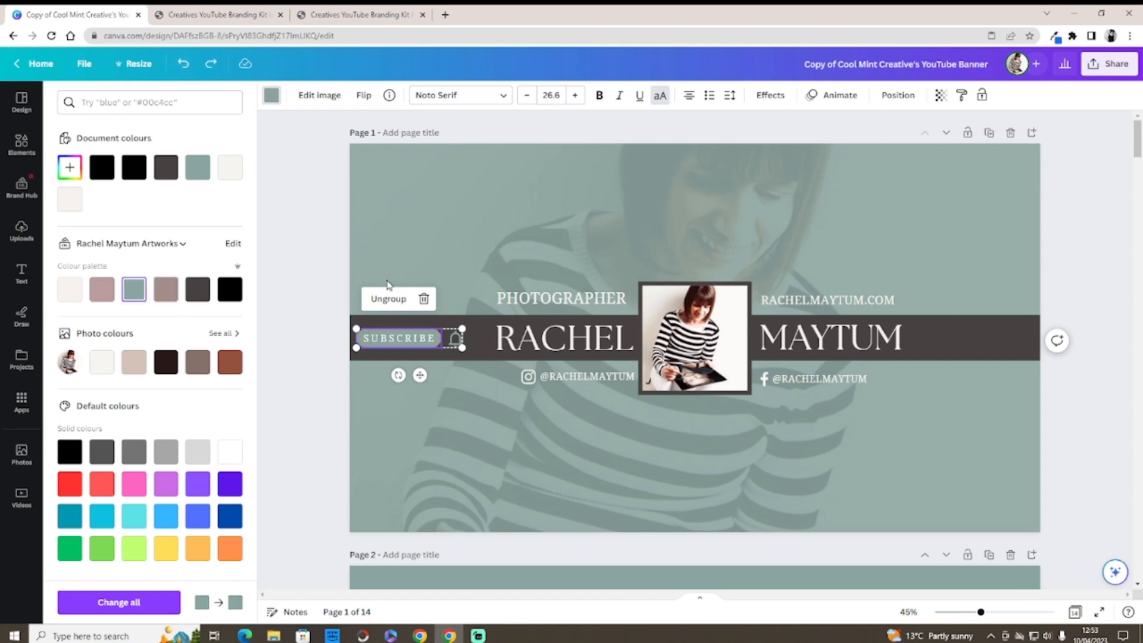
# Step: Select the bell icon, return to the Elements panel, and scroll down to the page 8 banner
pyautogui.click(455, 345)
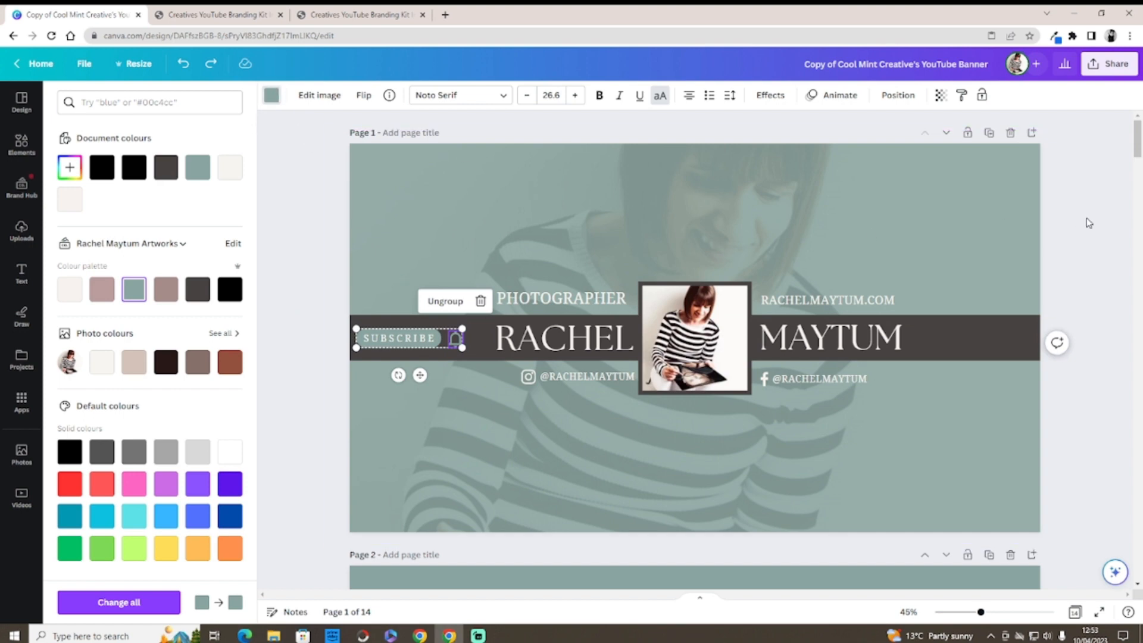
pyautogui.press('Escape')
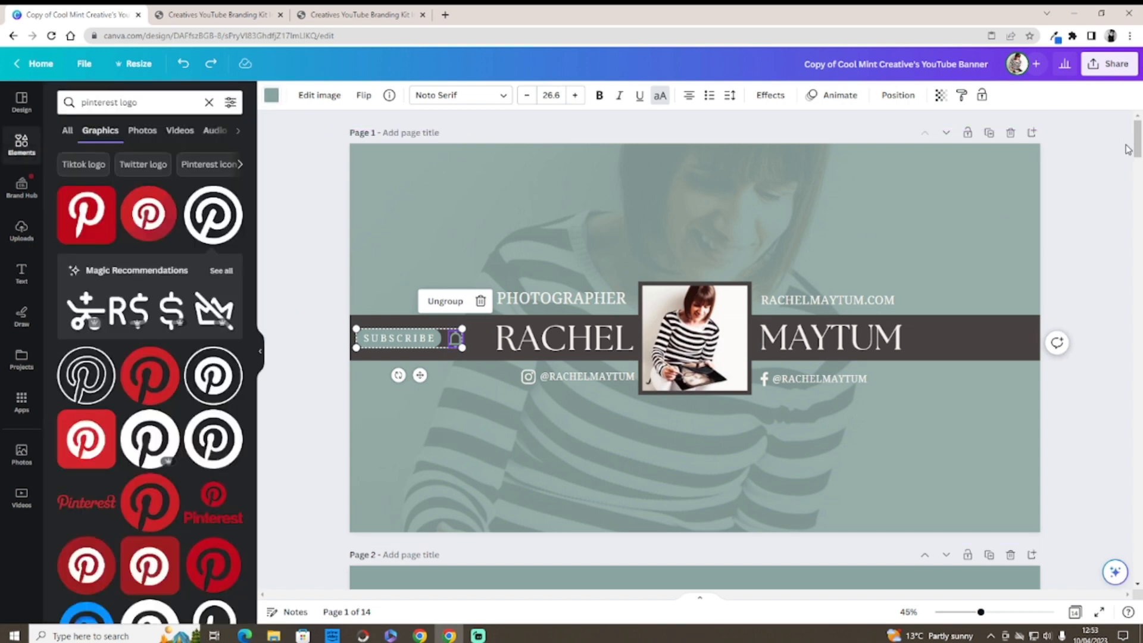
pyautogui.moveTo(1136, 147); pyautogui.dragTo(1137, 375)
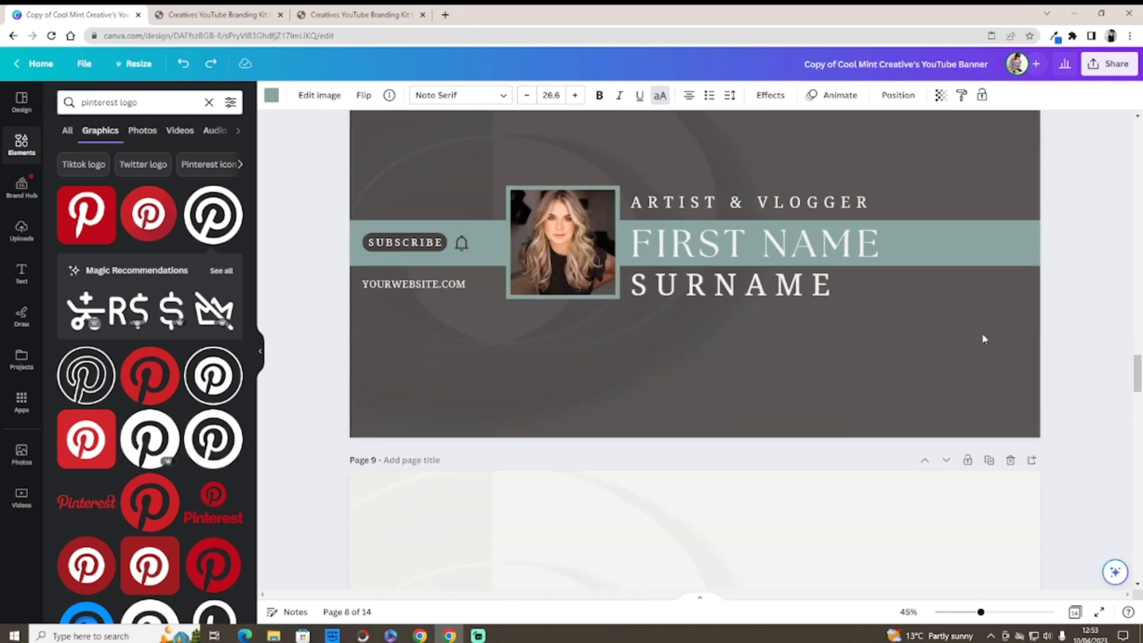
# Step: Replace the FIRST NAME placeholder with the creator's first name and bring up its font list
pyautogui.click(872, 256)
pyautogui.click(886, 247)
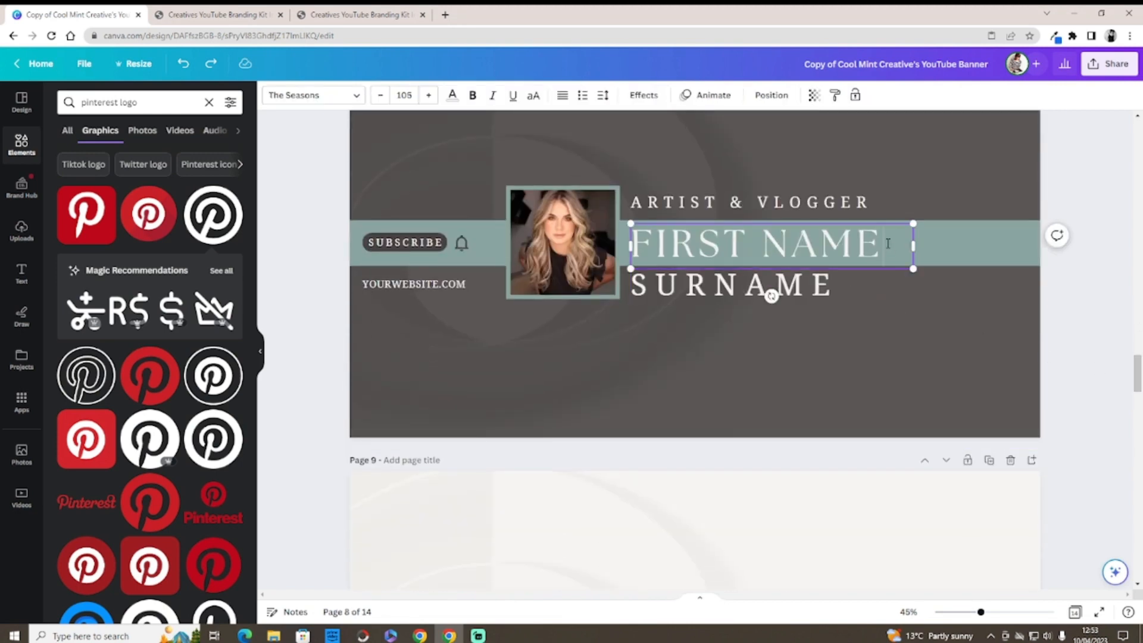
pyautogui.moveTo(884, 245); pyautogui.dragTo(673, 244)
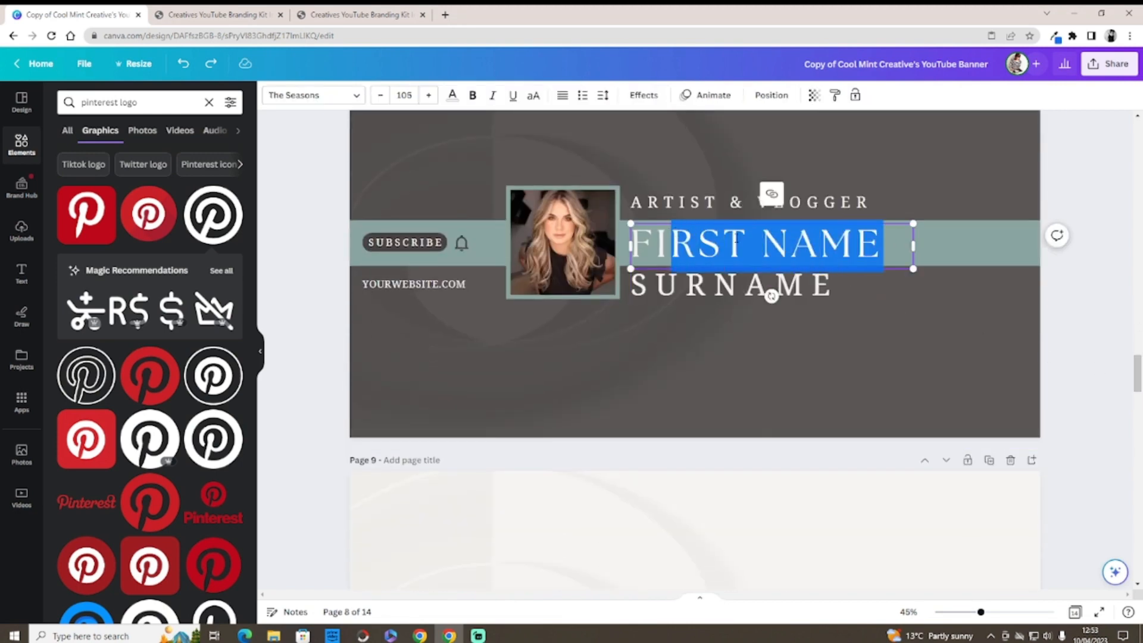
pyautogui.click(883, 253)
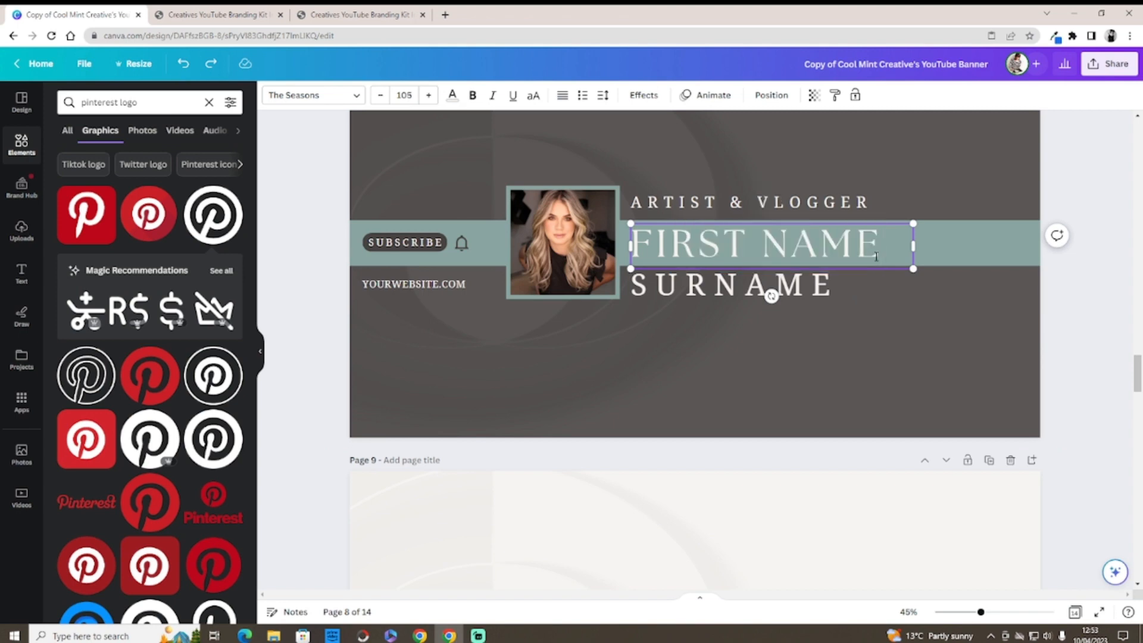
pyautogui.press('BackSpace')
pyautogui.press('BackSpace')
pyautogui.press('BackSpace')
pyautogui.press('BackSpace')
pyautogui.press('BackSpace')
pyautogui.press('BackSpace')
pyautogui.press('BackSpace')
pyautogui.press('BackSpace')
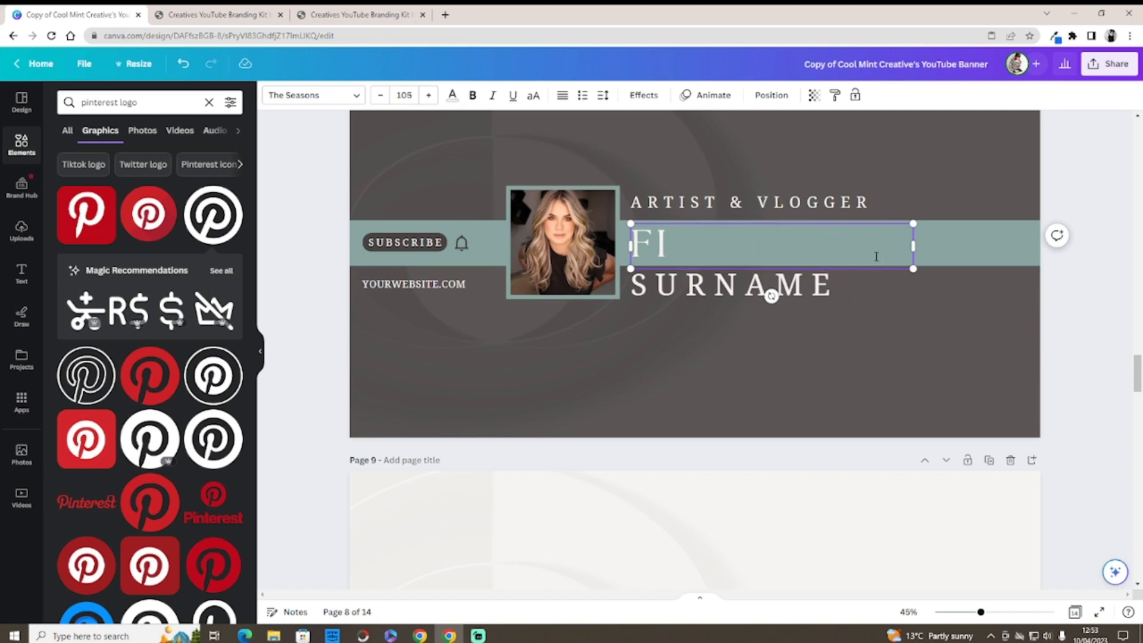
pyautogui.press('BackSpace')
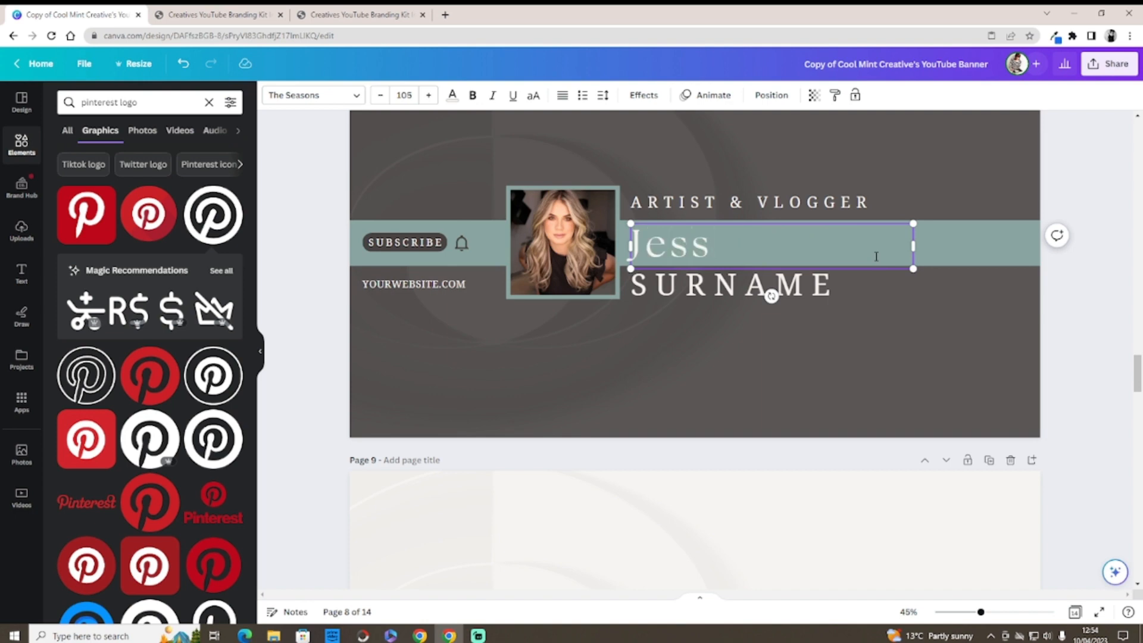
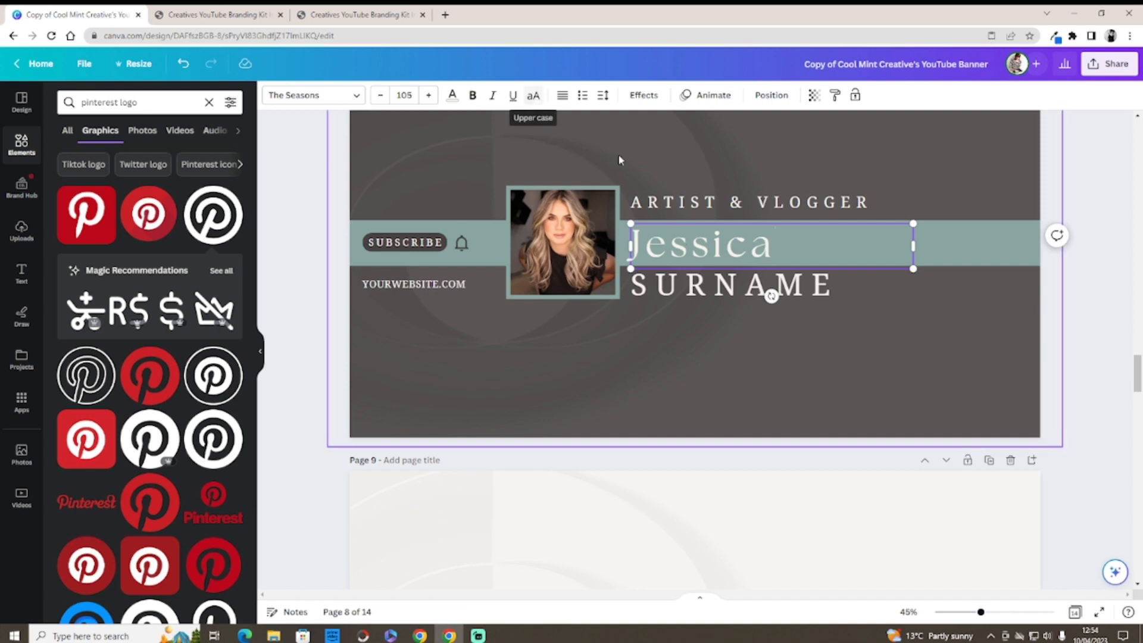
pyautogui.click(680, 327)
pyautogui.click(688, 255)
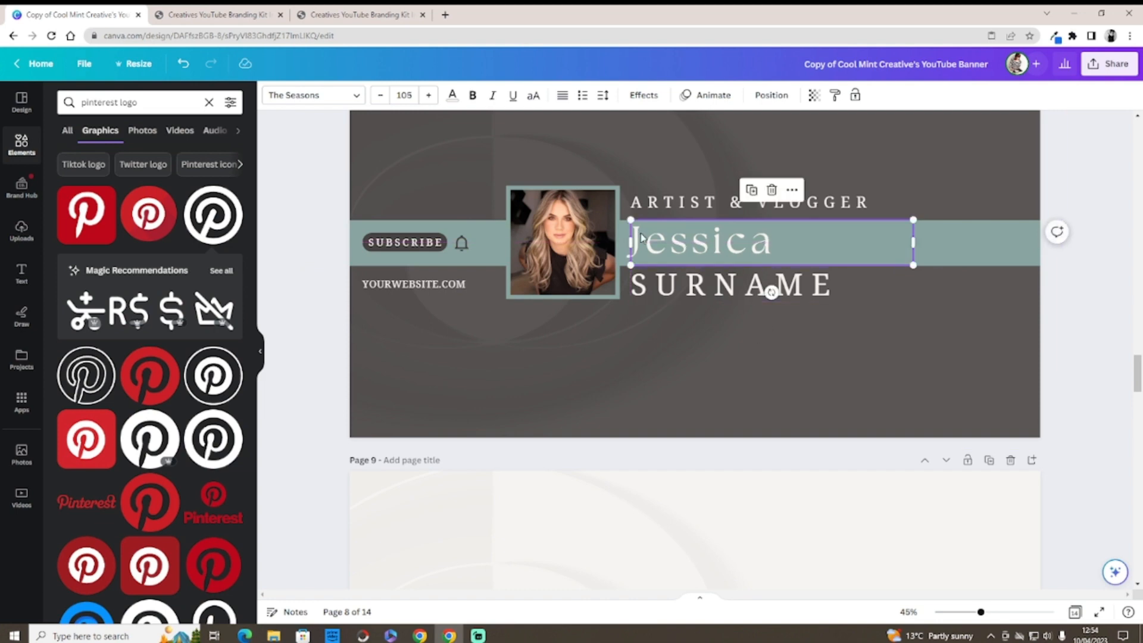
pyautogui.click(354, 97)
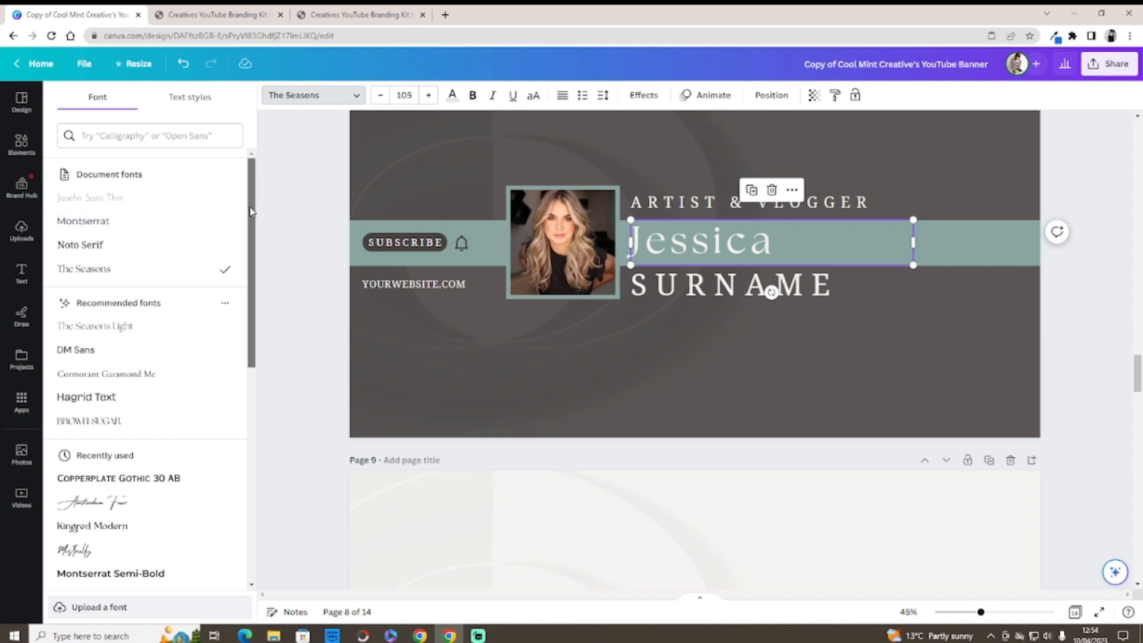
# Step: Try the Amsterdam Four and Mistrully fonts on the first name and resize its box
pyautogui.scroll(-4, 243, 262)
pyautogui.scroll(-1, 241, 281)
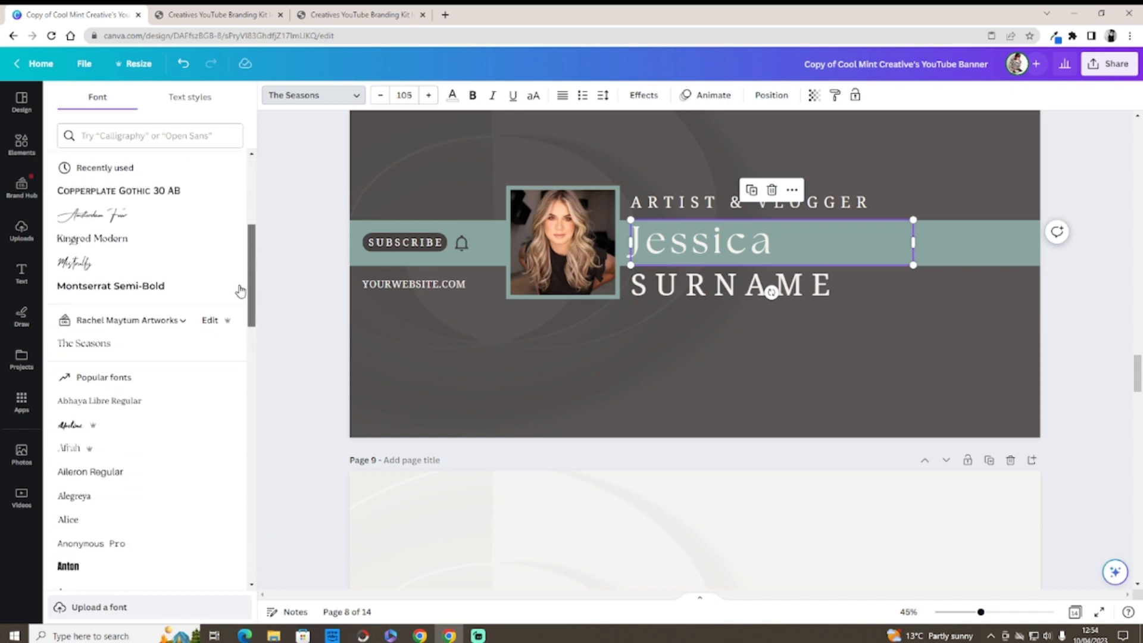
pyautogui.click(141, 230)
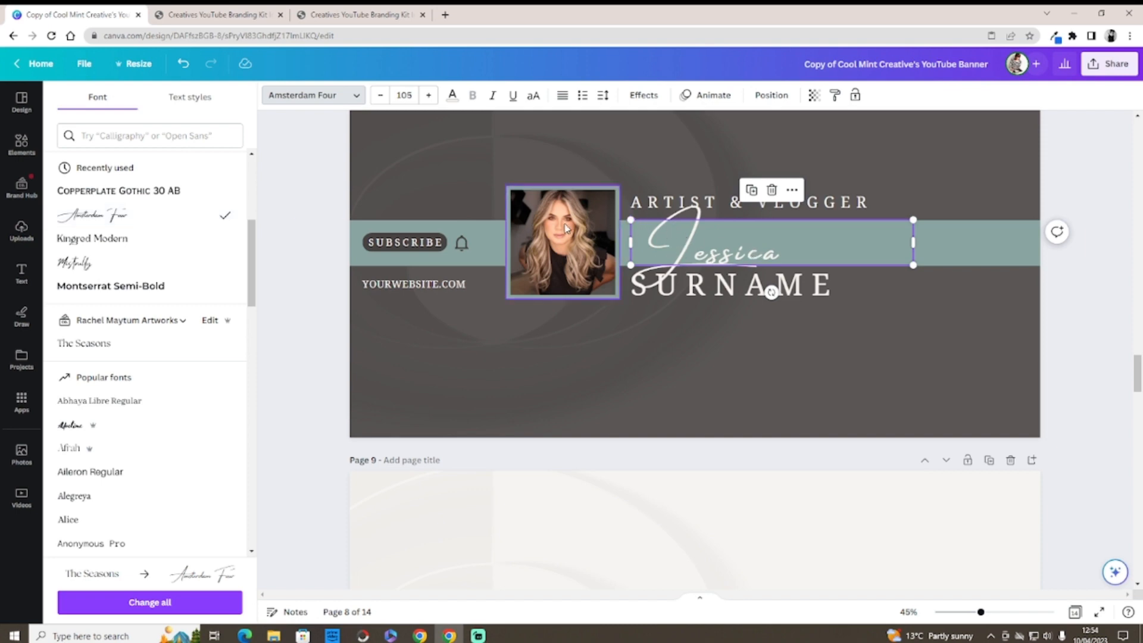
pyautogui.click(90, 266)
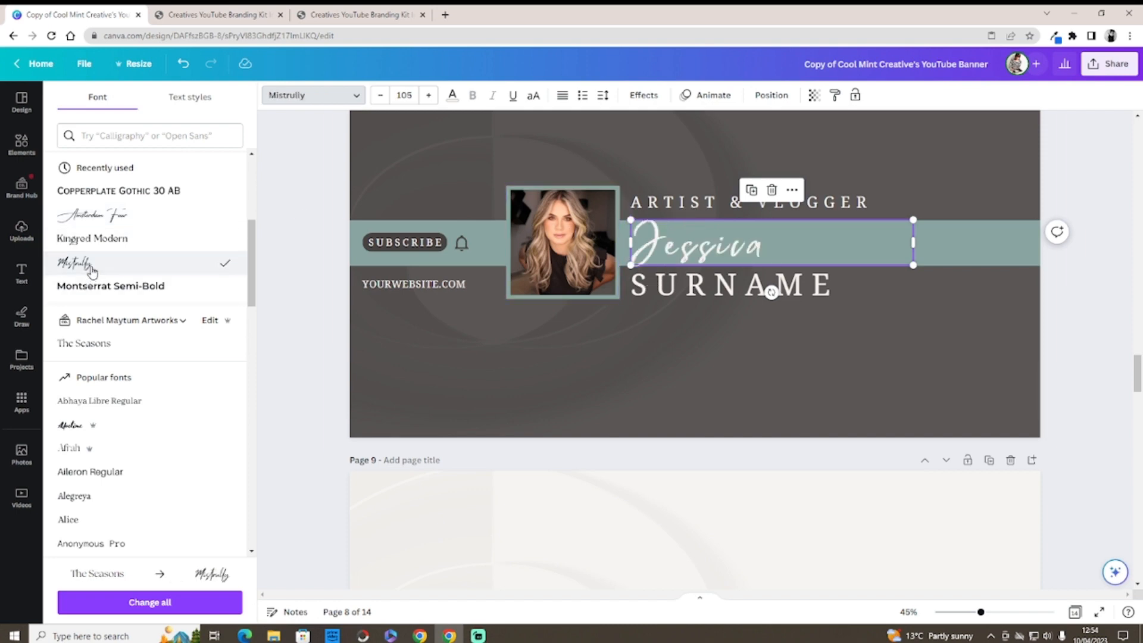
pyautogui.click(640, 345)
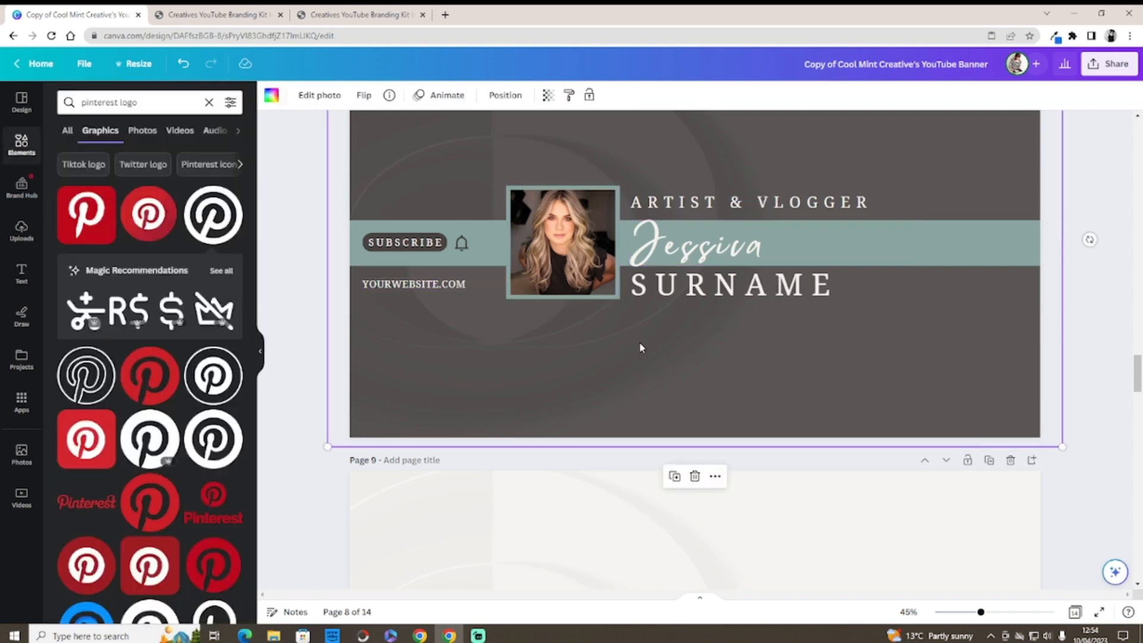
pyautogui.click(671, 259)
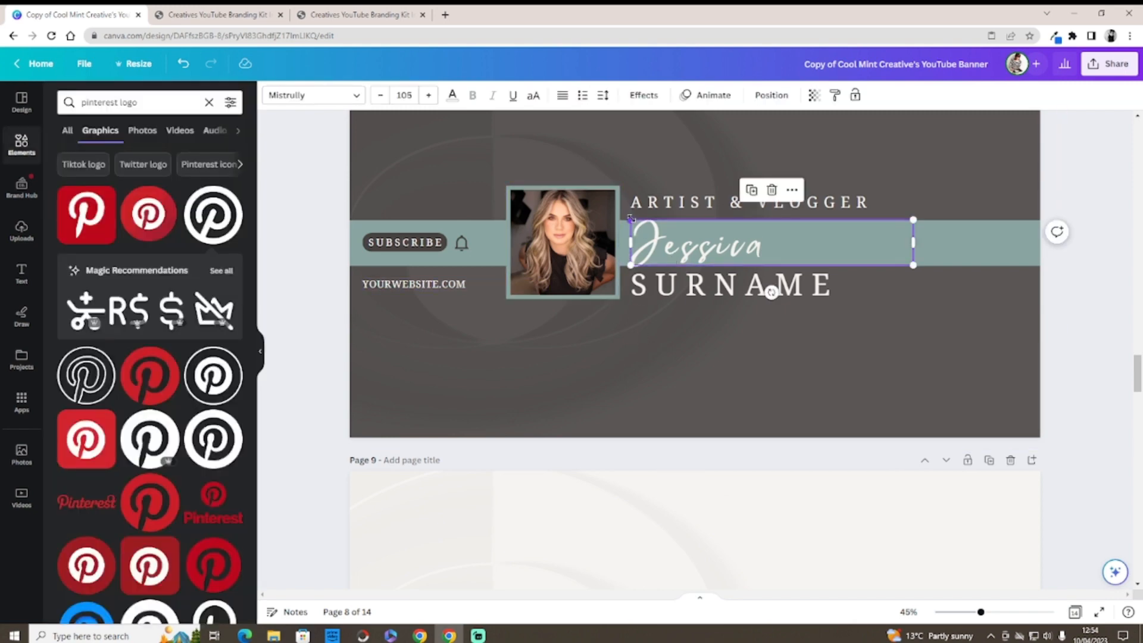
pyautogui.moveTo(631, 218); pyautogui.dragTo(649, 223)
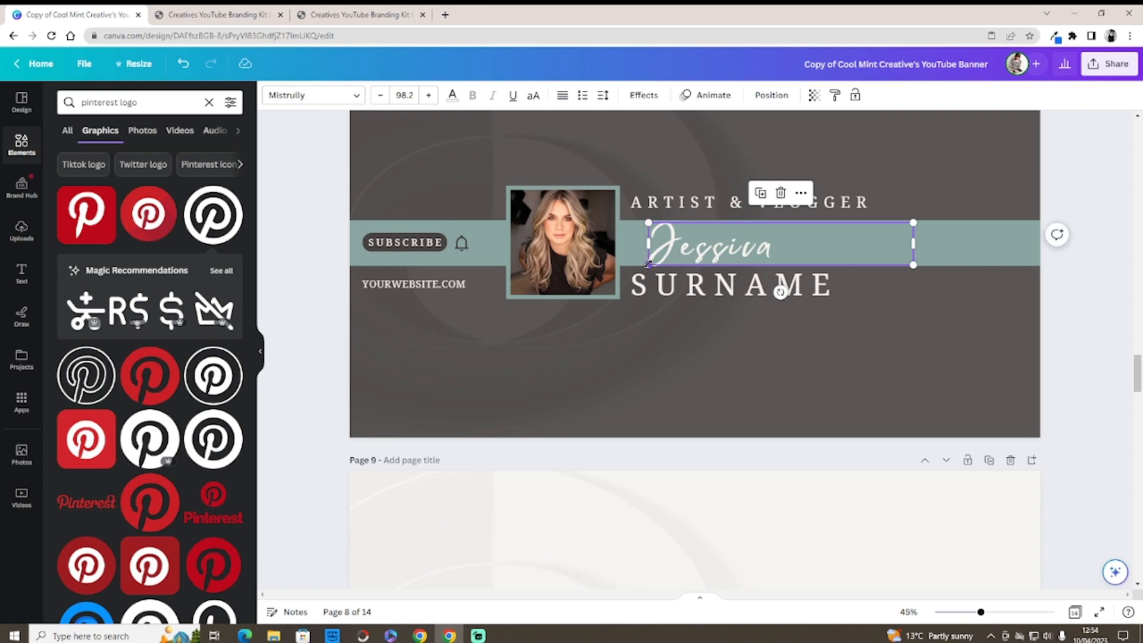
pyautogui.moveTo(647, 263)
pyautogui.mouseDown()
pyautogui.moveTo(619, 268)
pyautogui.moveTo(631, 267)
pyautogui.mouseUp()
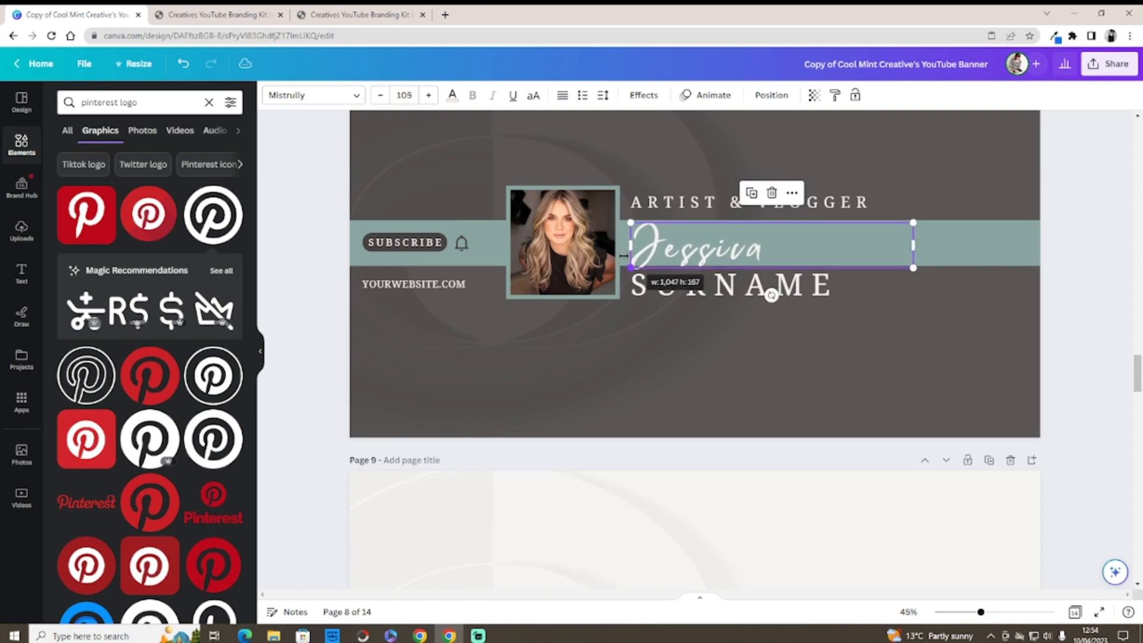
# Step: Undo the resizes and font changes back to The Seasons at size 105
pyautogui.click(184, 64)
pyautogui.click(184, 64)
pyautogui.click(184, 64)
pyautogui.click(184, 64)
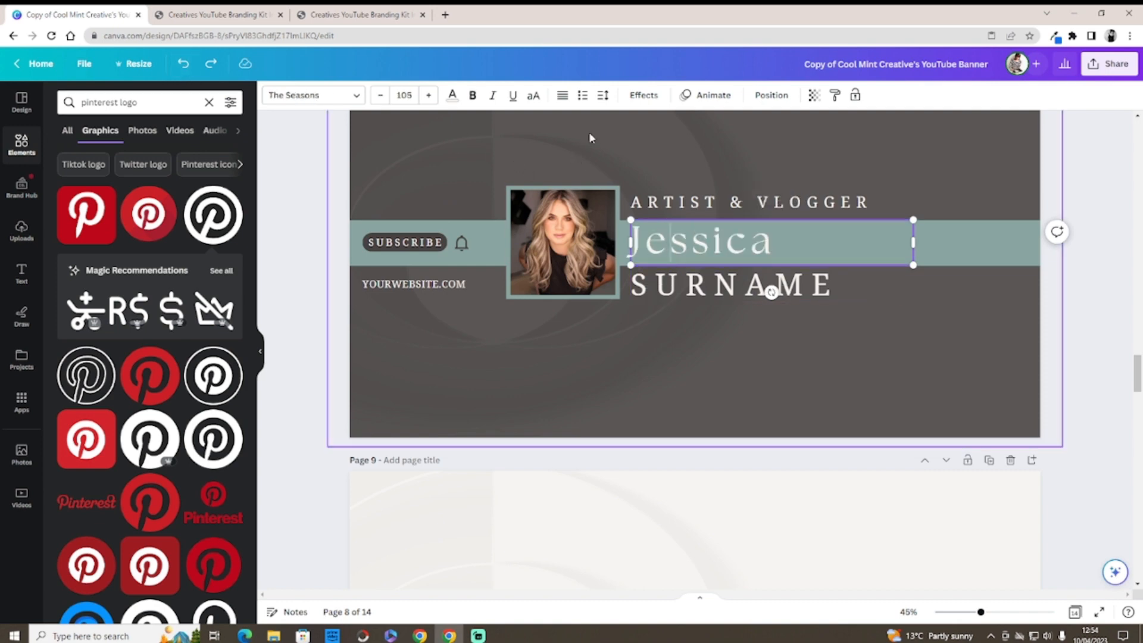
# Step: Widen the letter spacing of the first-name heading
pyautogui.click(602, 95)
pyautogui.moveTo(662, 150); pyautogui.dragTo(704, 151)
pyautogui.rightClick(703, 149)
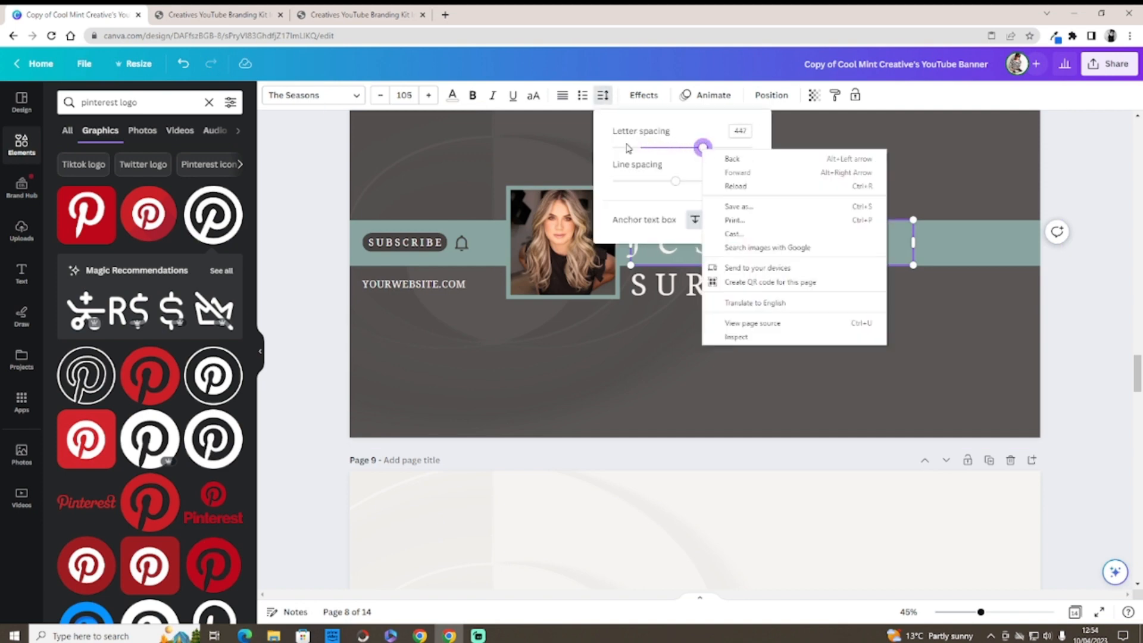
pyautogui.click(650, 143)
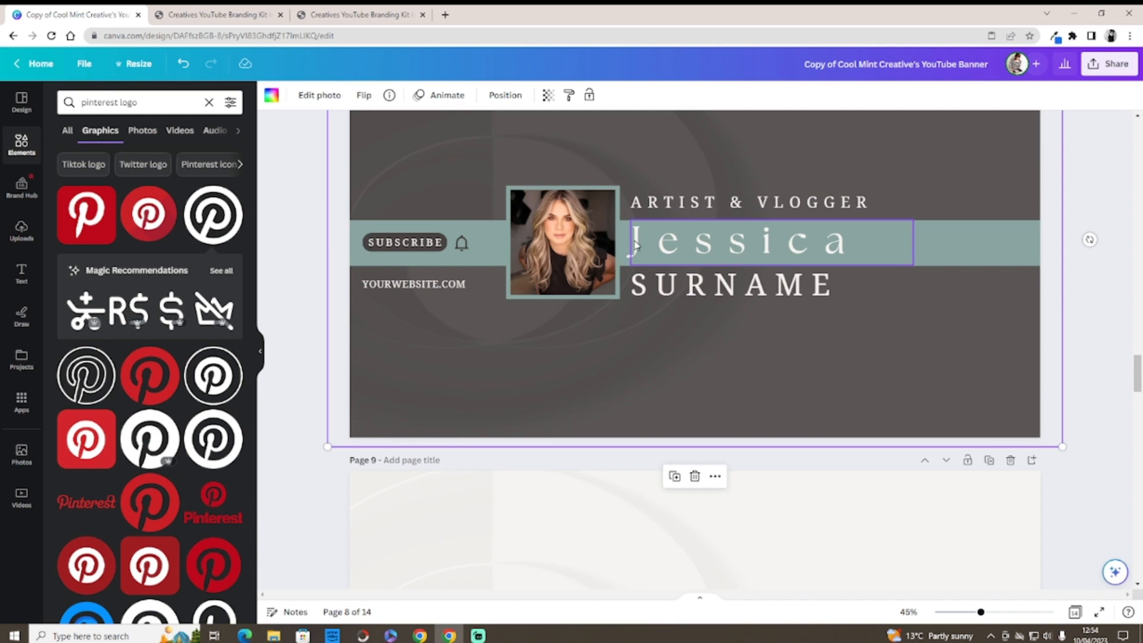
# Step: Replace SURNAME with the creator's surname and tighten its letter spacing almost to zero
pyautogui.click(830, 284)
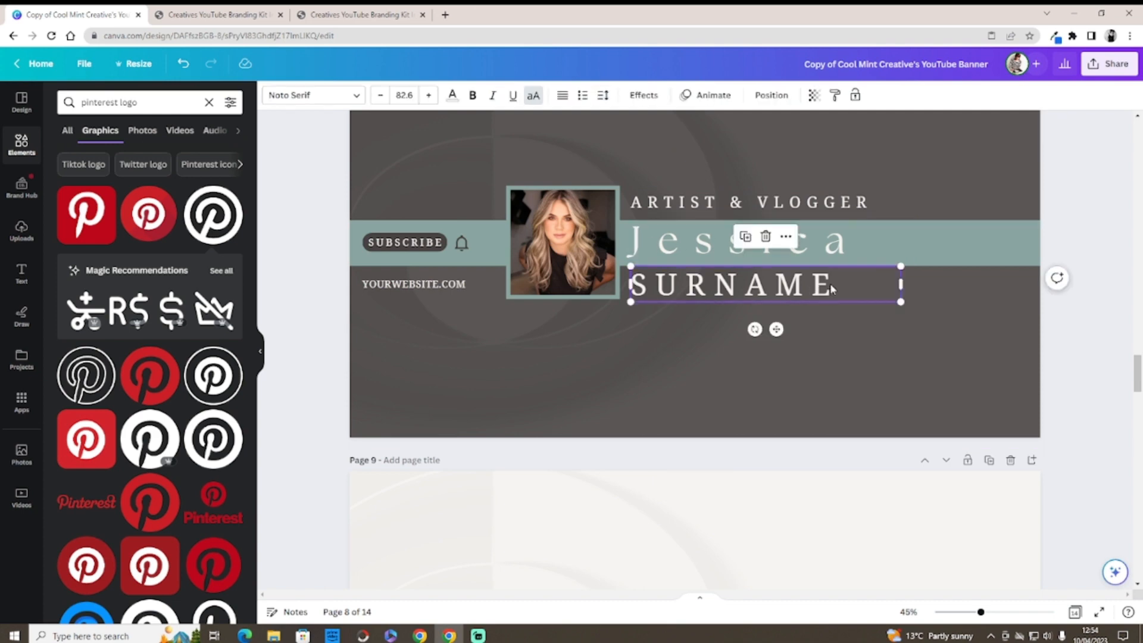
pyautogui.doubleClick(830, 283)
pyautogui.press('BackSpace')
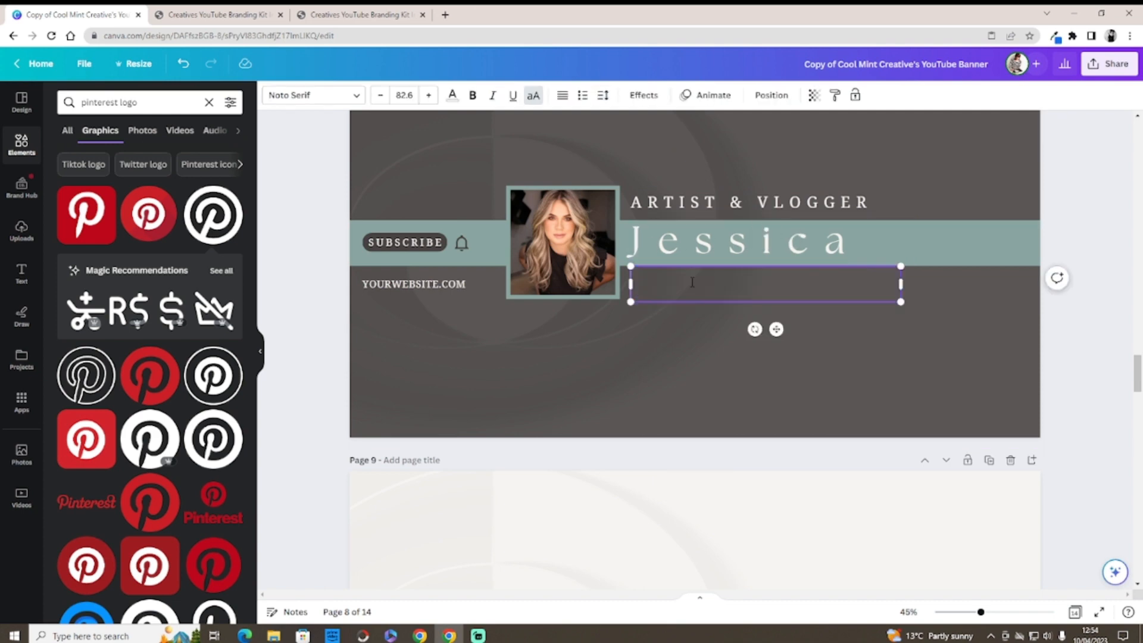
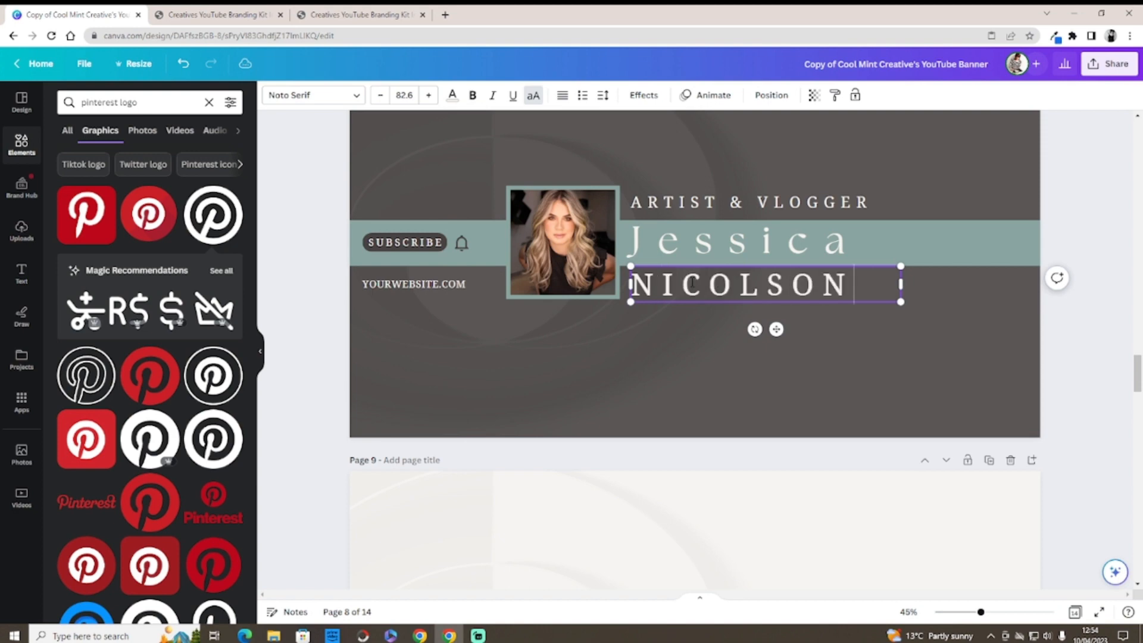
pyautogui.click(690, 317)
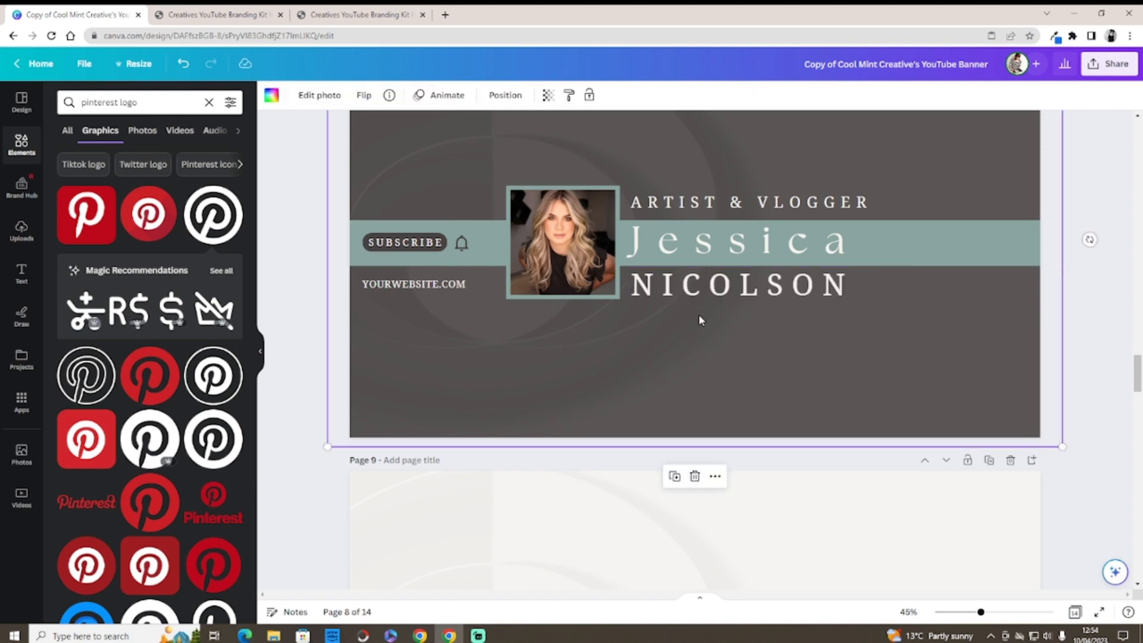
pyautogui.click(756, 294)
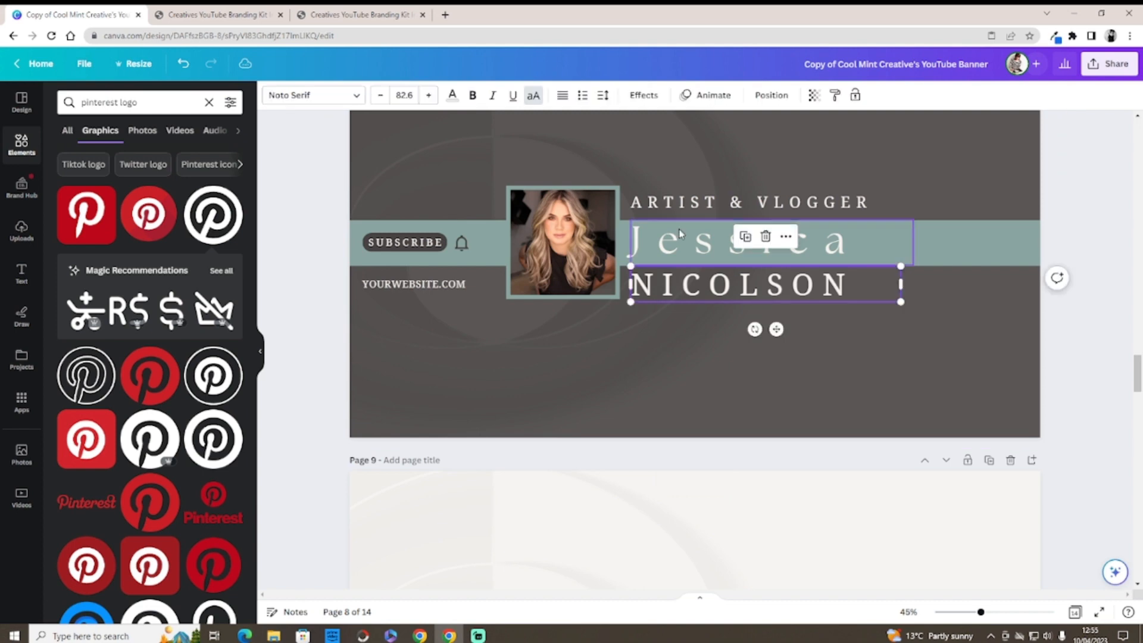
pyautogui.click(602, 96)
pyautogui.moveTo(685, 154)
pyautogui.mouseDown()
pyautogui.moveTo(641, 154)
pyautogui.moveTo(714, 150)
pyautogui.moveTo(681, 156)
pyautogui.mouseUp()
pyautogui.click(853, 350)
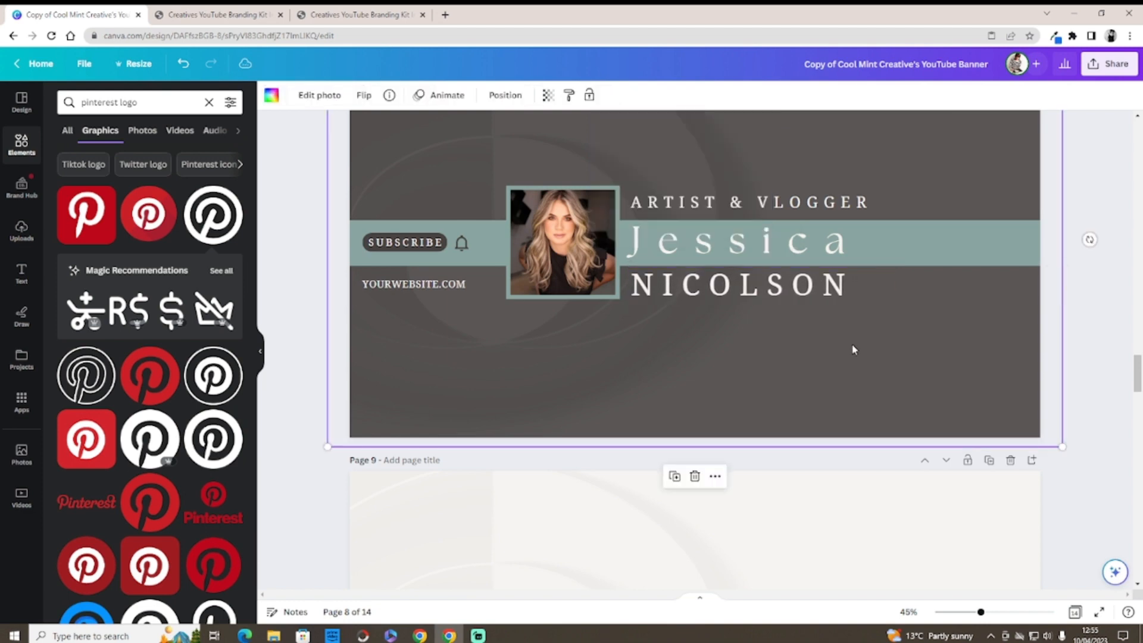
# Step: Place the cursor after ARTIST in the ARTIST & VLOGGER label, then select the profile photo
pyautogui.click(842, 208)
pyautogui.moveTo(869, 203); pyautogui.dragTo(648, 203)
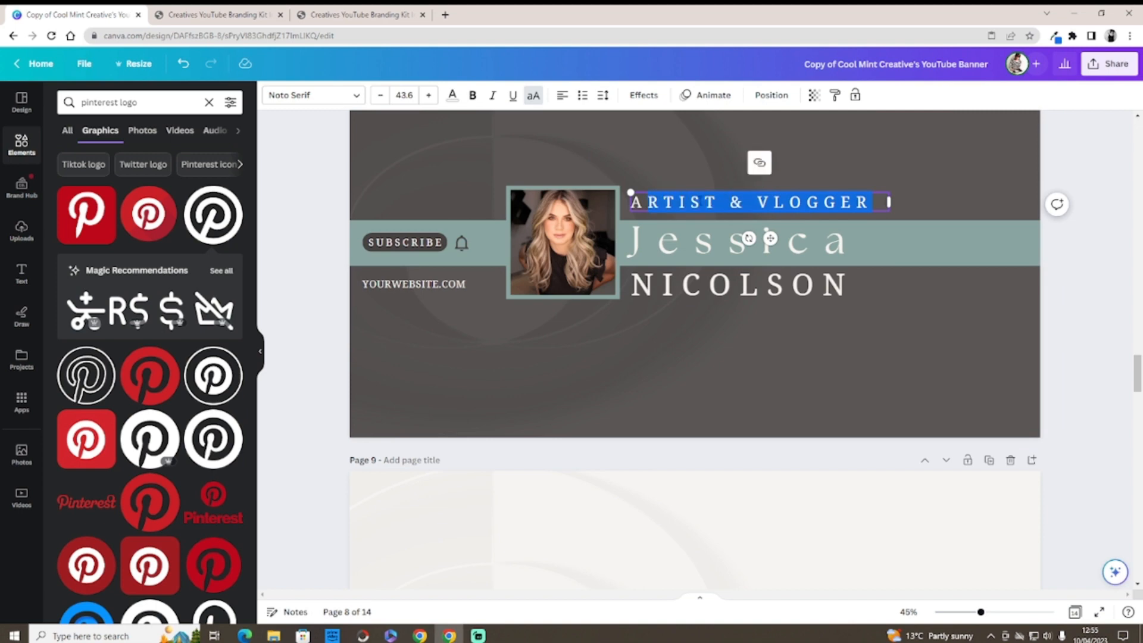
pyautogui.click(720, 202)
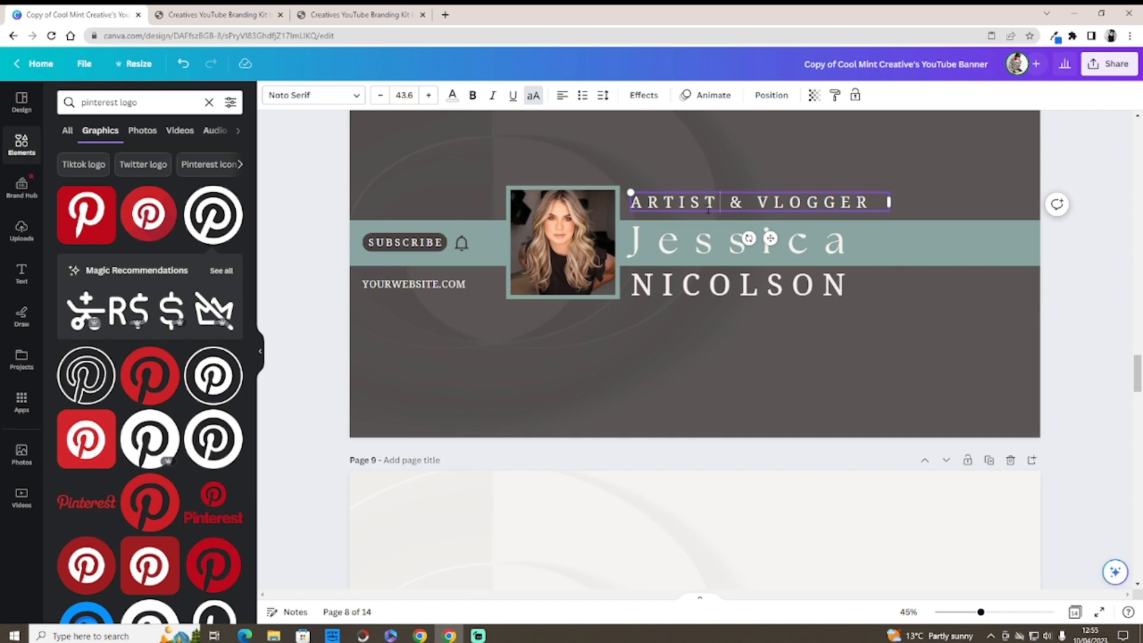
pyautogui.click(556, 241)
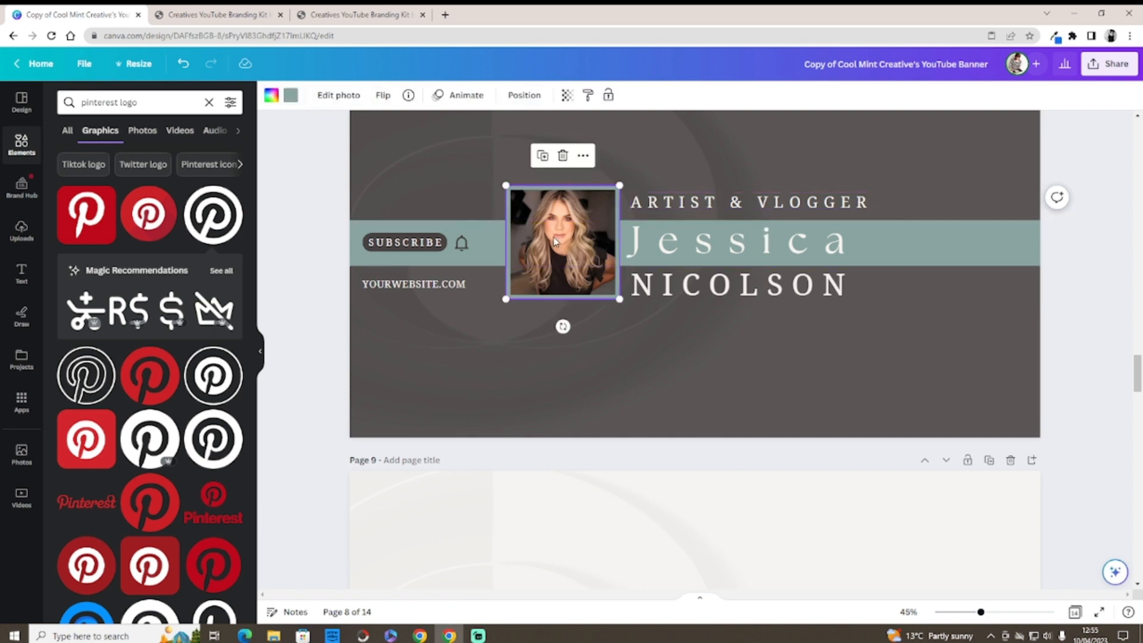
# Step: Replace YOURWEBSITE with the designer's site name and tighten the web address's letter spacing
pyautogui.doubleClick(554, 237)
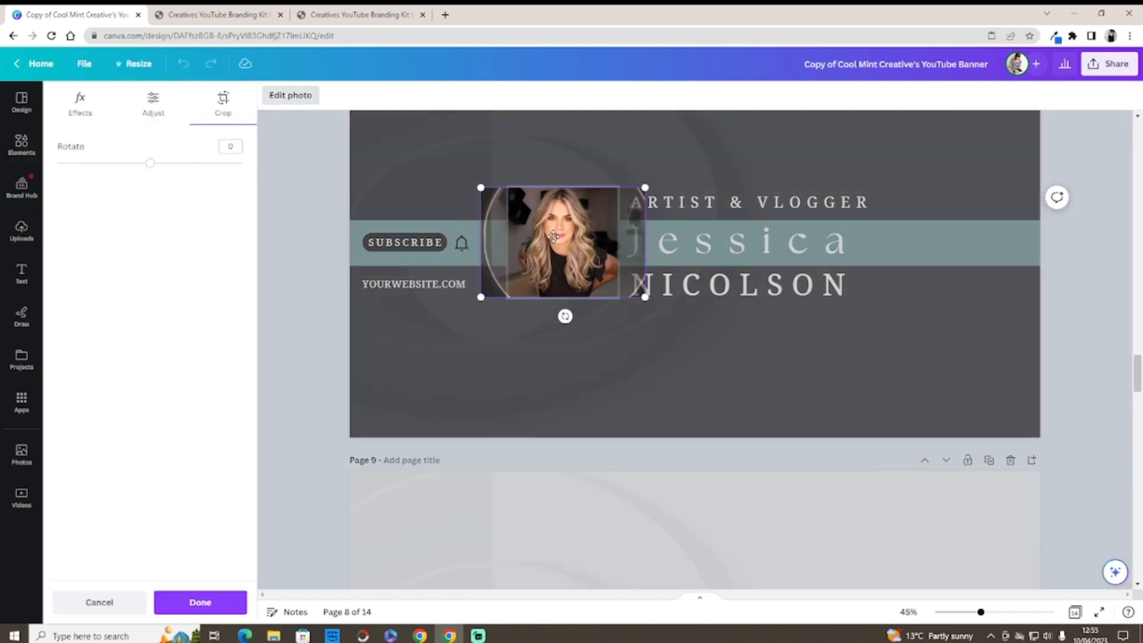
pyautogui.click(324, 223)
pyautogui.click(423, 285)
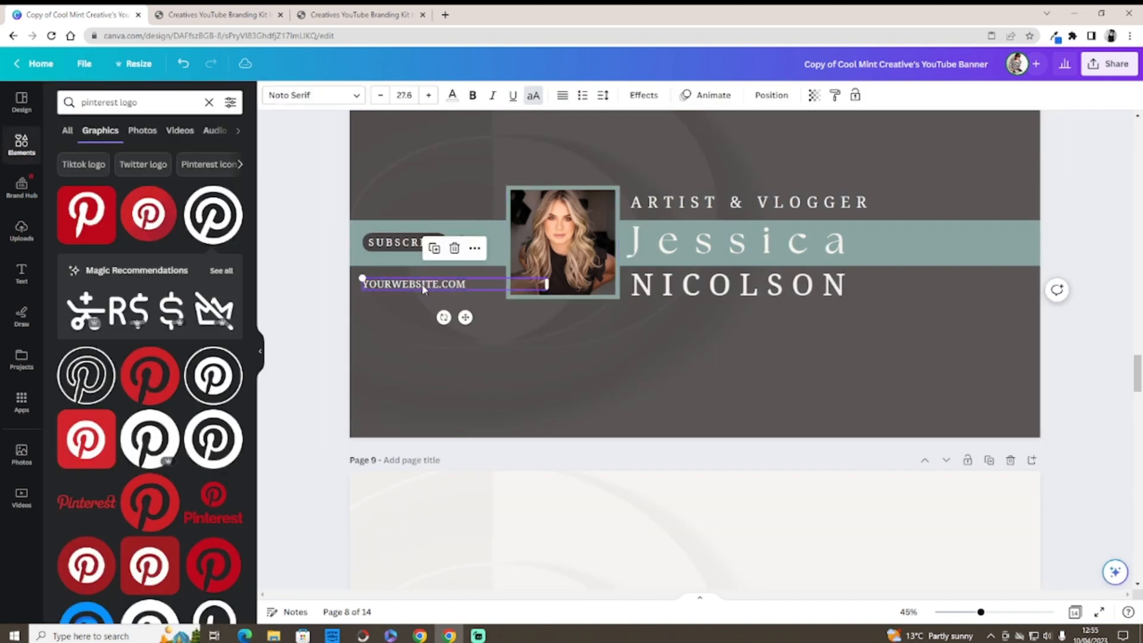
pyautogui.click(434, 284)
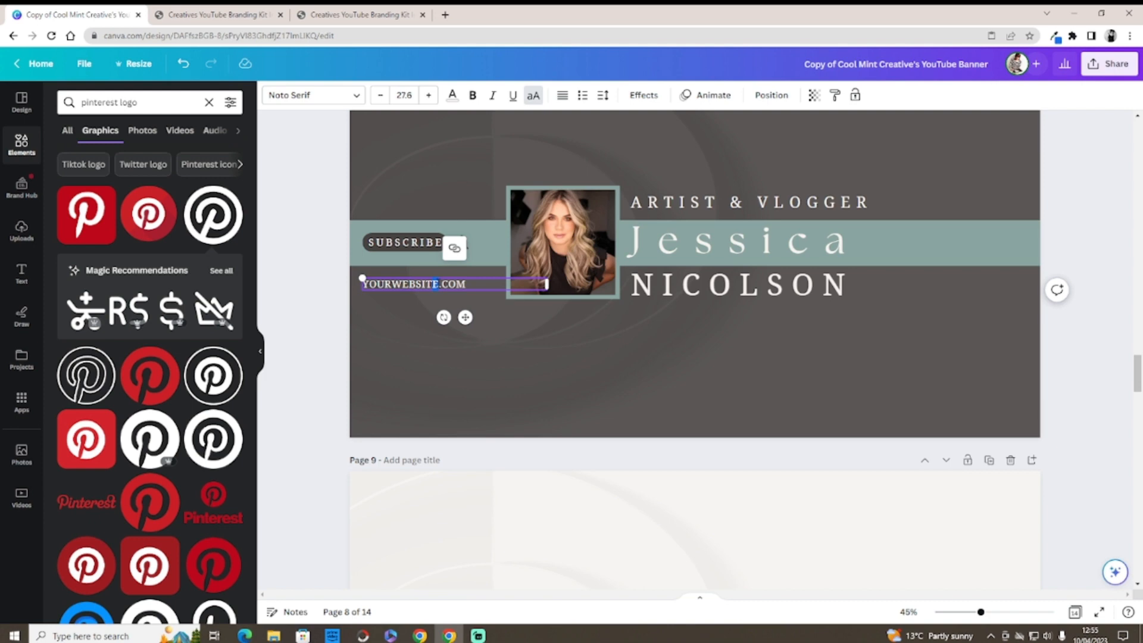
pyautogui.doubleClick(376, 284)
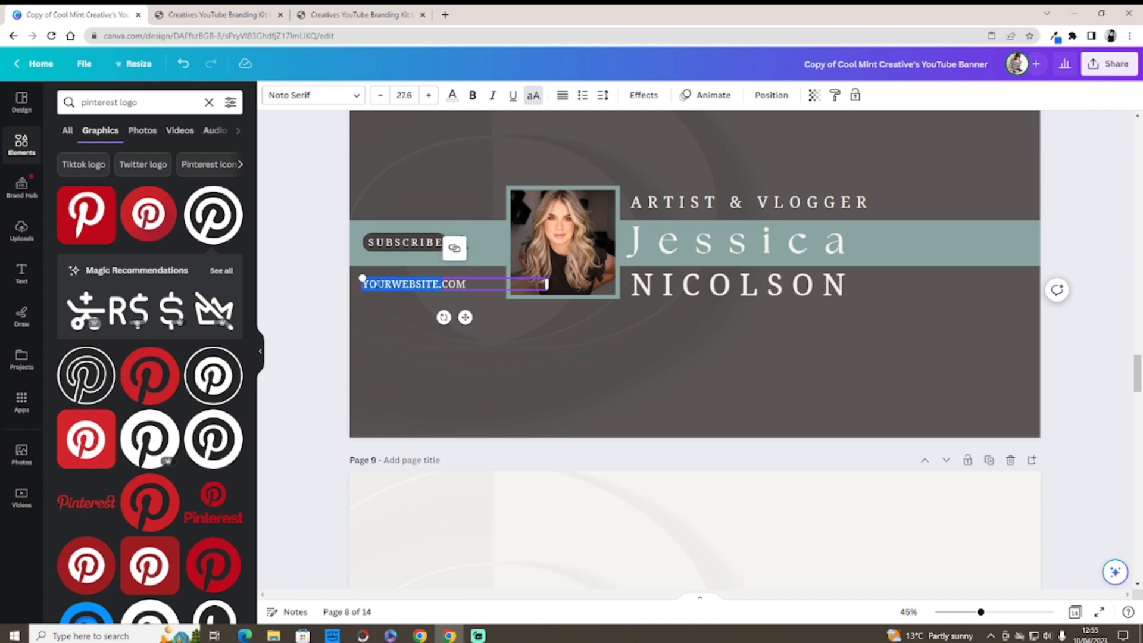
pyautogui.press('BackSpace')
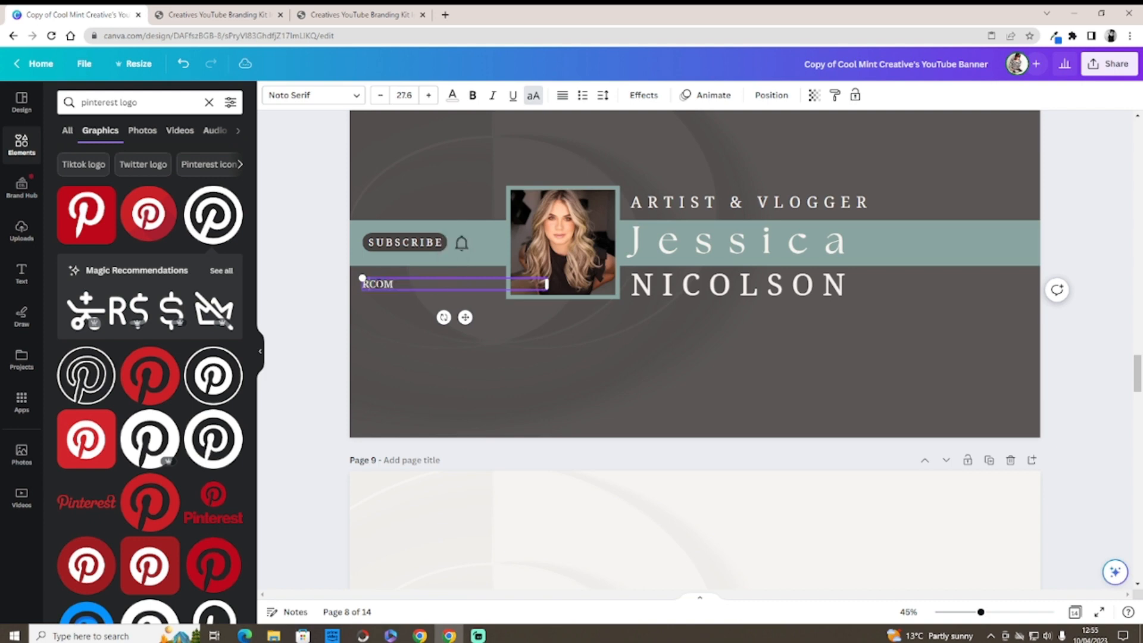
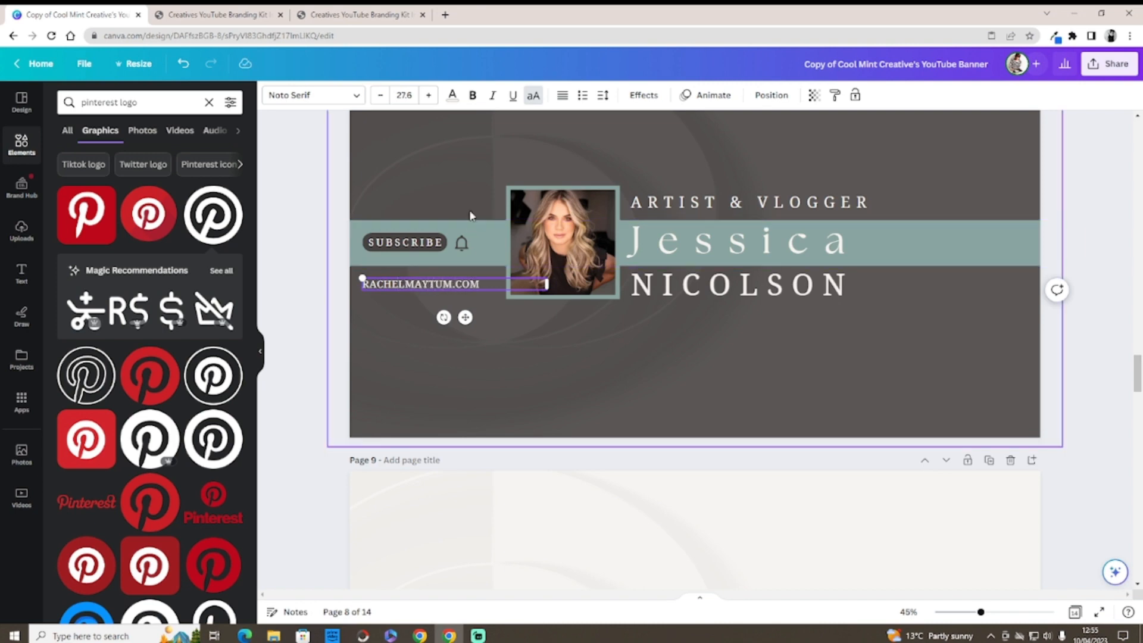
pyautogui.click(601, 104)
pyautogui.moveTo(647, 146); pyautogui.dragTo(635, 158)
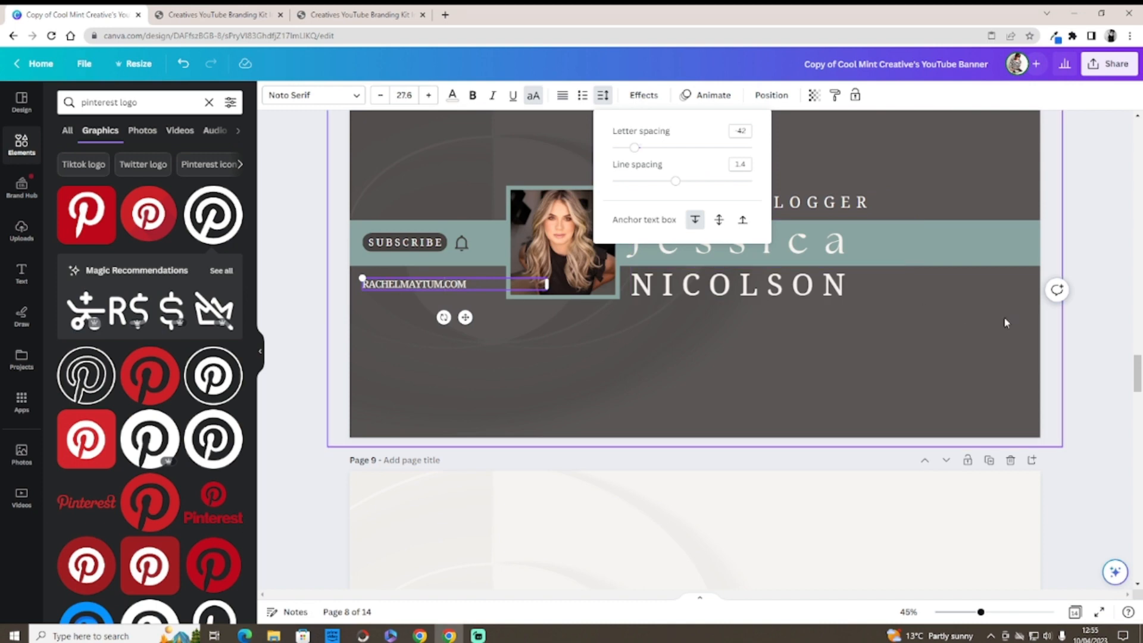
pyautogui.click(1082, 349)
# Step: Scroll to the teal safe-area page and move it down one place
pyautogui.scroll(20, 1086, 310)
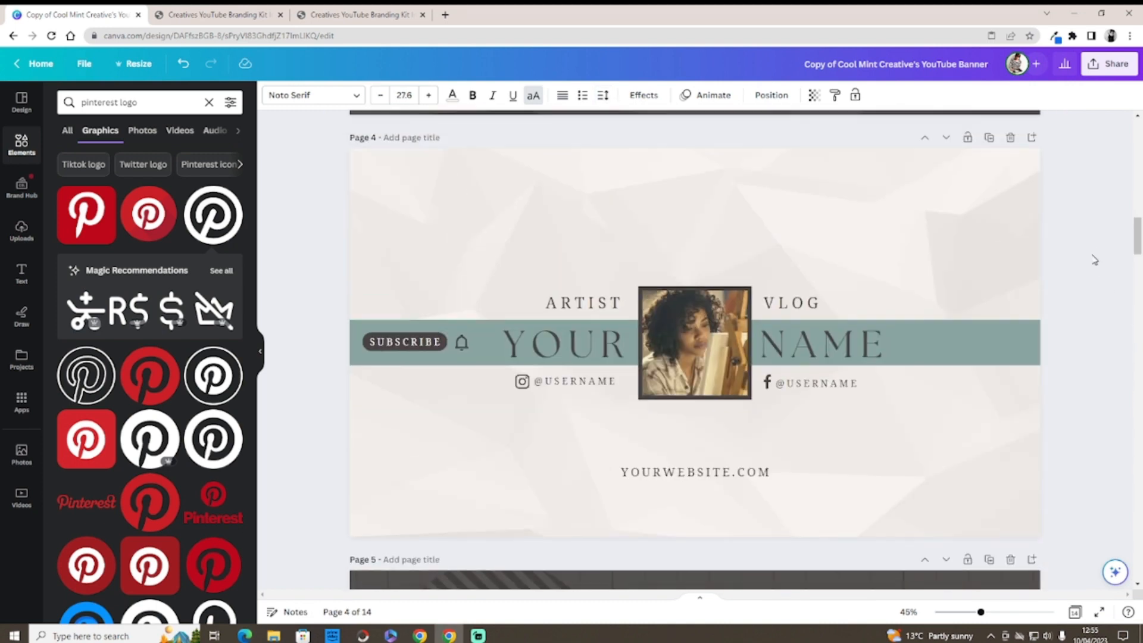
pyautogui.moveTo(1135, 230); pyautogui.dragTo(1126, 166)
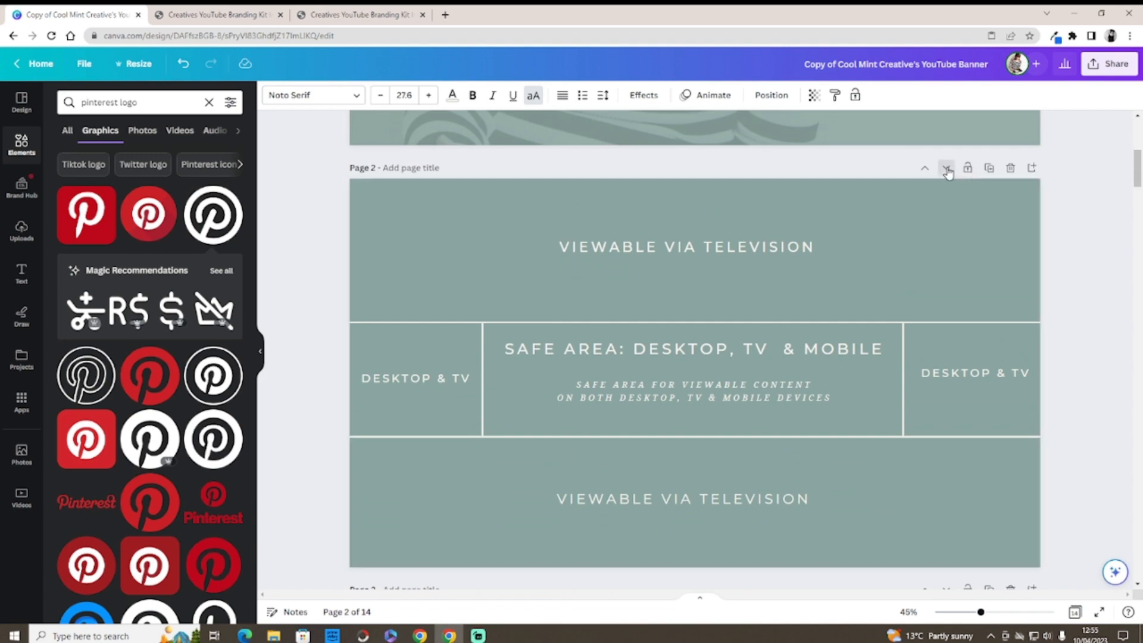
pyautogui.click(946, 169)
# Step: Move the teal safe-area page down five more places so it becomes Page 8
pyautogui.click(946, 169)
pyautogui.click(946, 169)
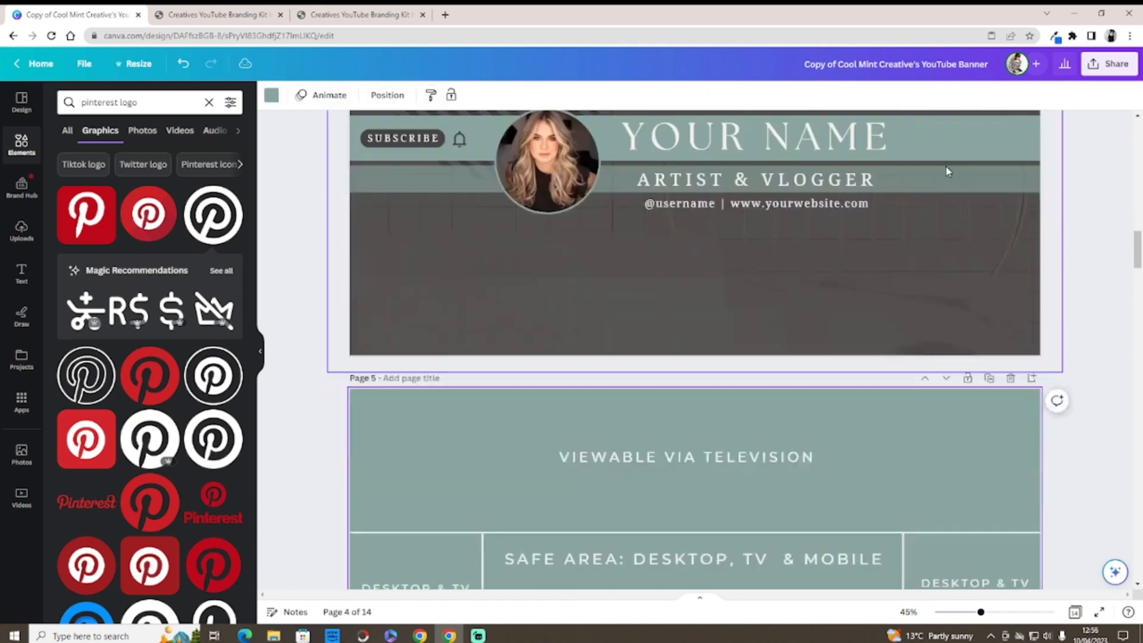
pyautogui.click(946, 170)
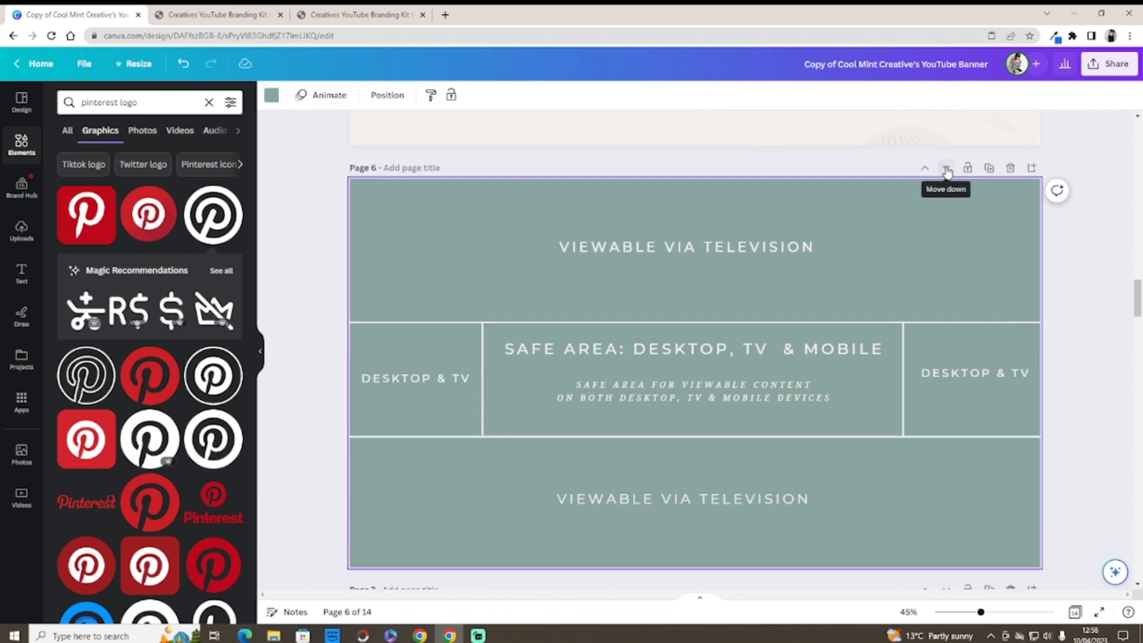
pyautogui.click(946, 170)
pyautogui.click(947, 170)
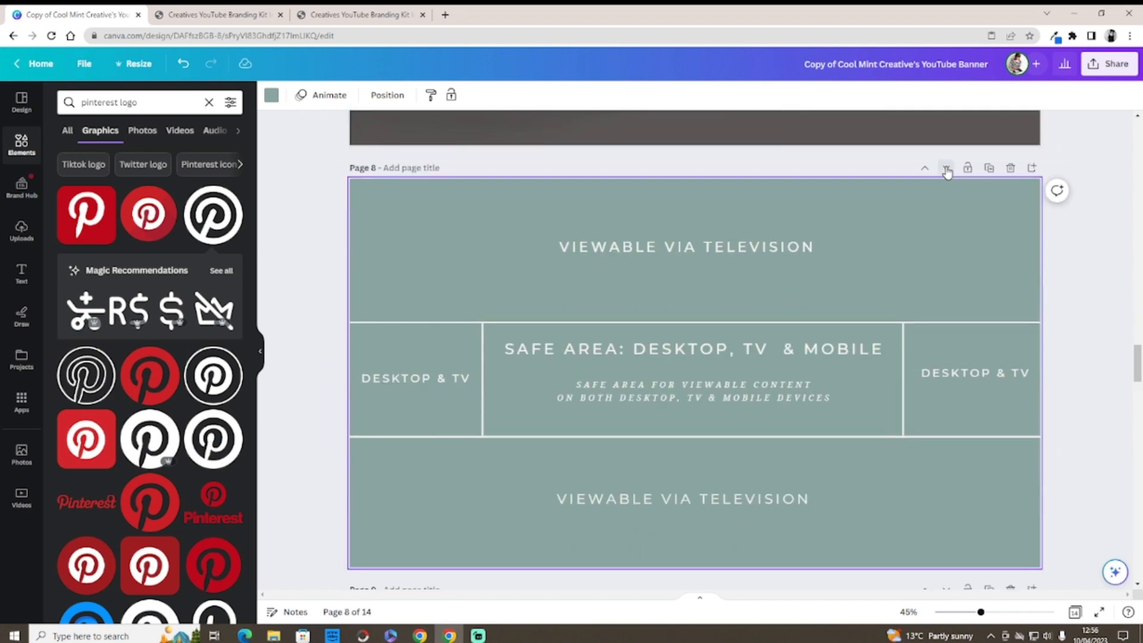
pyautogui.moveTo(1137, 361)
pyautogui.mouseDown()
pyautogui.moveTo(1136, 324)
pyautogui.moveTo(1135, 353)
pyautogui.moveTo(1137, 343)
pyautogui.mouseUp()
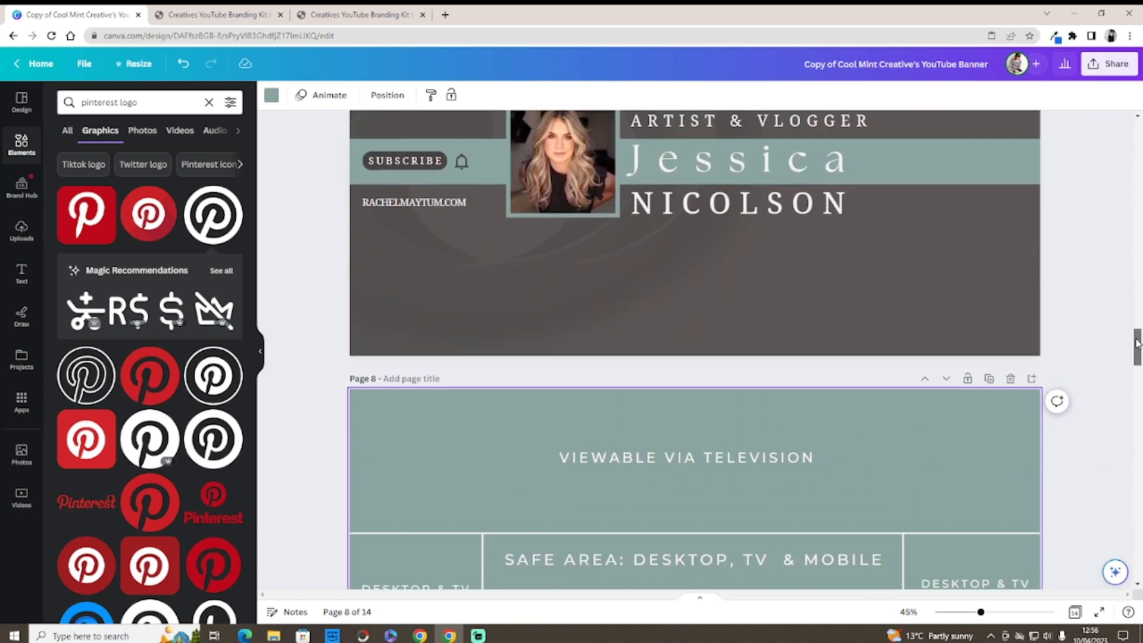
pyautogui.click(838, 172)
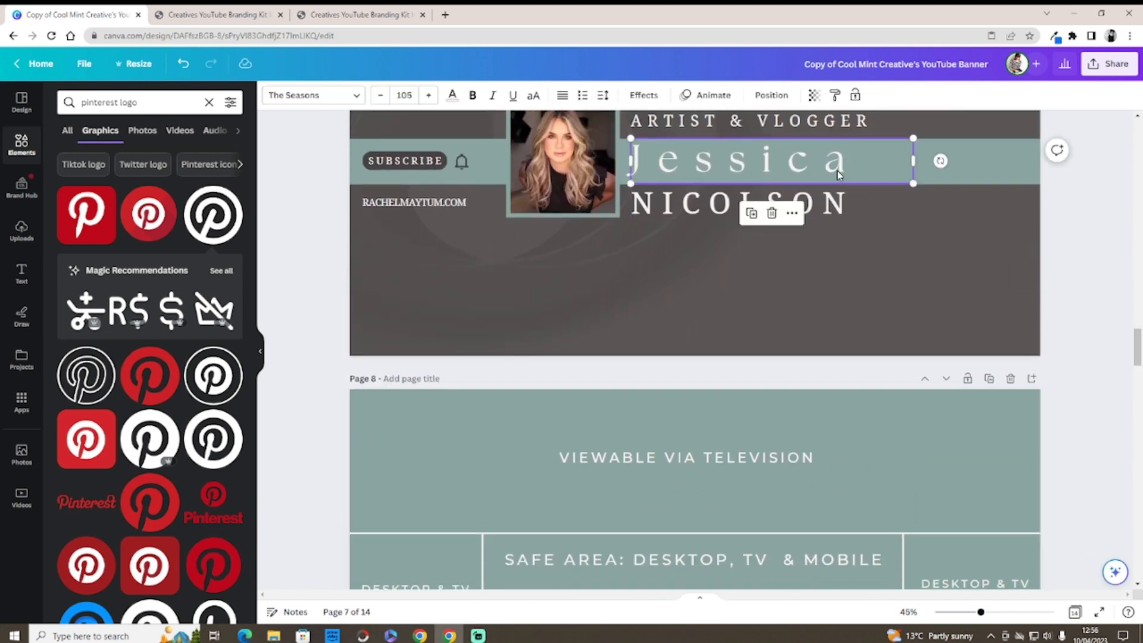
pyautogui.click(538, 96)
pyautogui.click(841, 202)
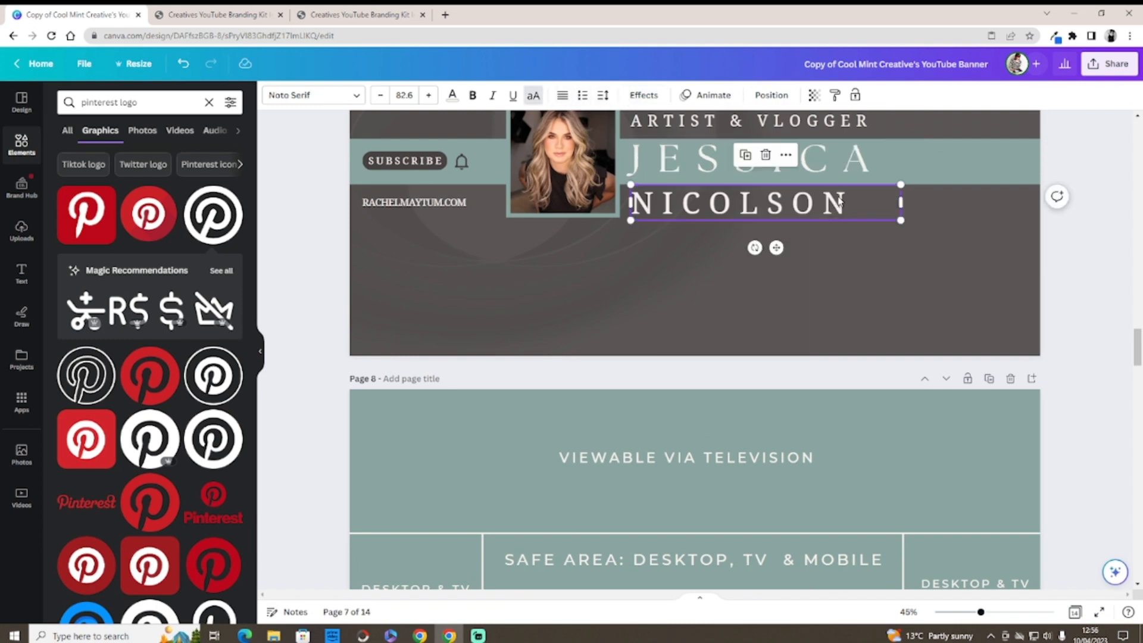
pyautogui.click(606, 98)
pyautogui.moveTo(682, 151); pyautogui.dragTo(701, 152)
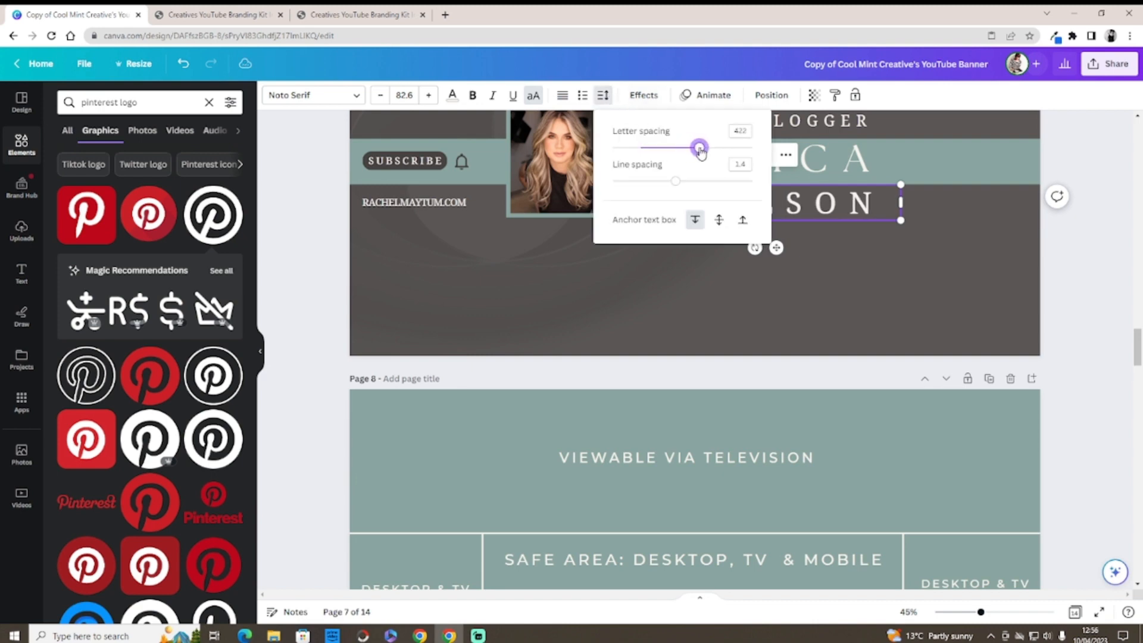
# Step: Select the banner's background photo and nudge it back into place
pyautogui.click(833, 244)
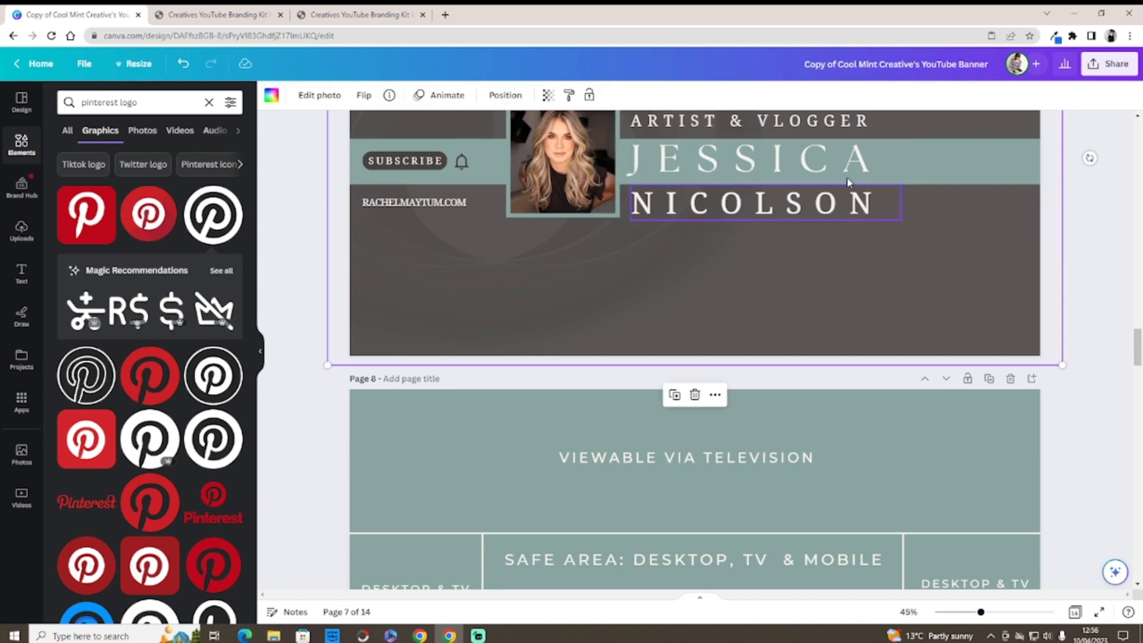
pyautogui.moveTo(1135, 346); pyautogui.dragTo(1135, 341)
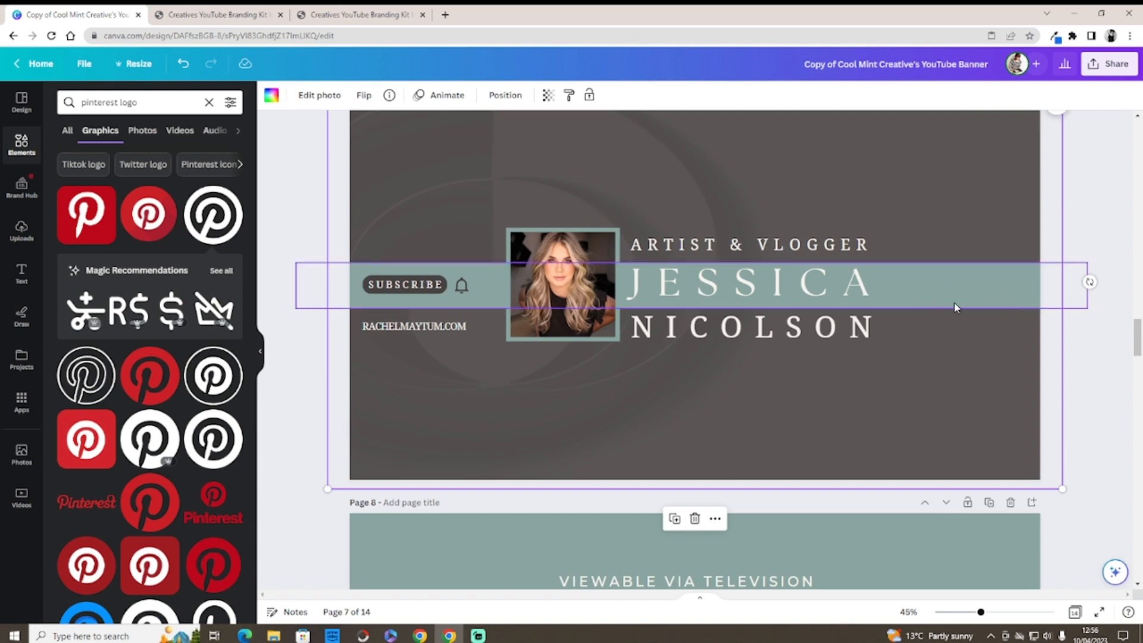
pyautogui.moveTo(1137, 342)
pyautogui.mouseDown()
pyautogui.moveTo(1136, 378)
pyautogui.moveTo(1132, 321)
pyautogui.moveTo(1132, 330)
pyautogui.mouseUp()
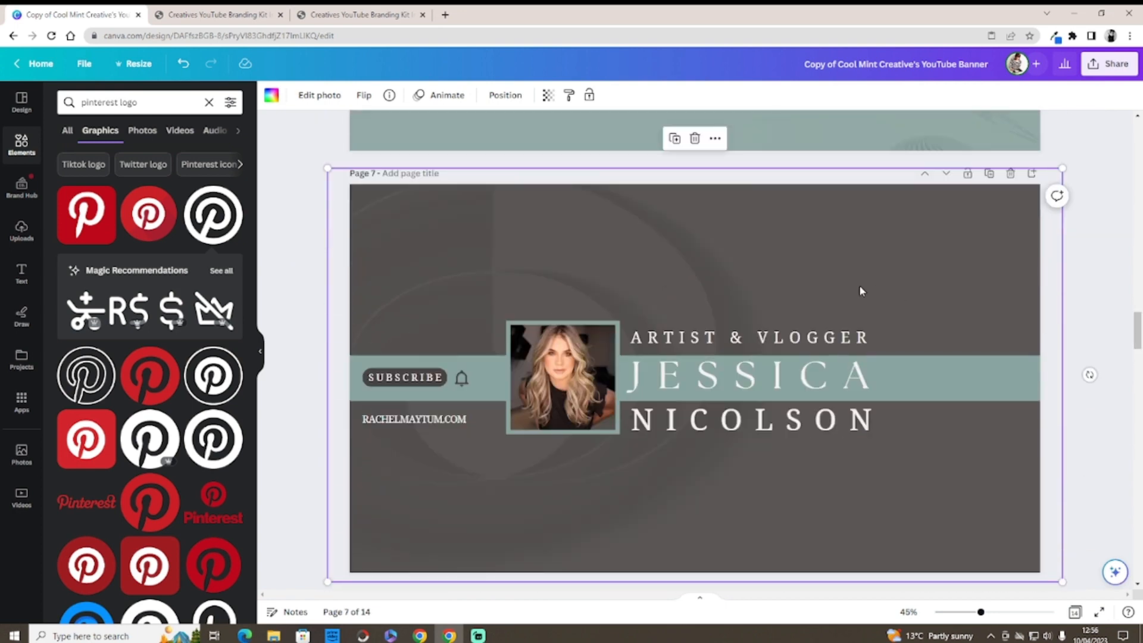
pyautogui.moveTo(824, 257)
pyautogui.mouseDown()
pyautogui.moveTo(821, 299)
pyautogui.moveTo(824, 248)
pyautogui.mouseUp()
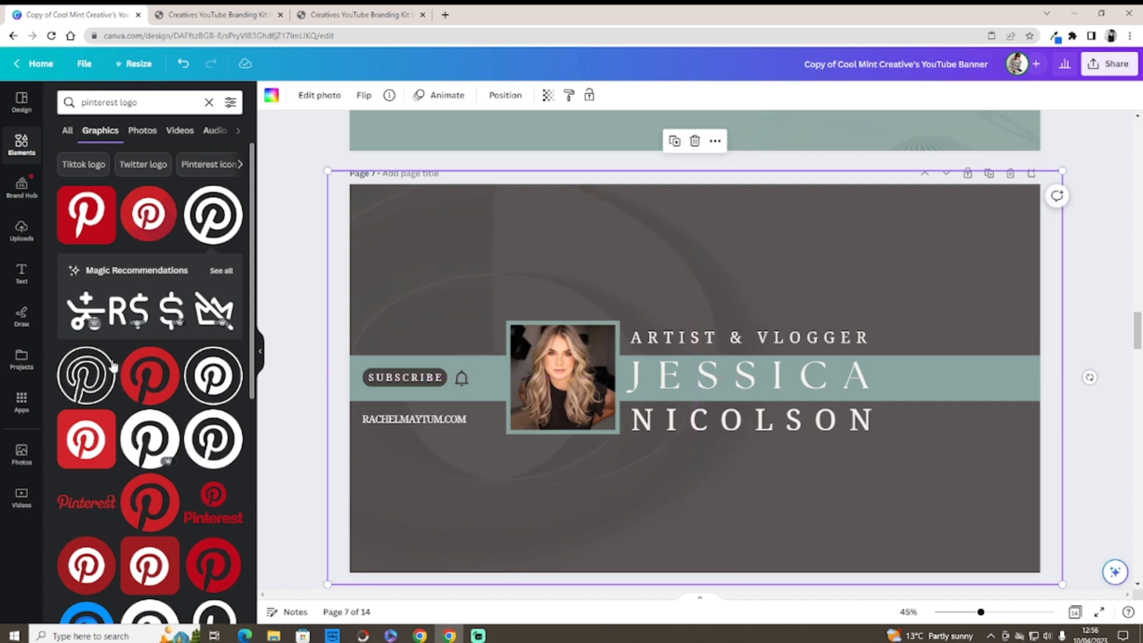
# Step: Set a recently used wood-plank photo as page 7's background and re-centre it
pyautogui.click(21, 454)
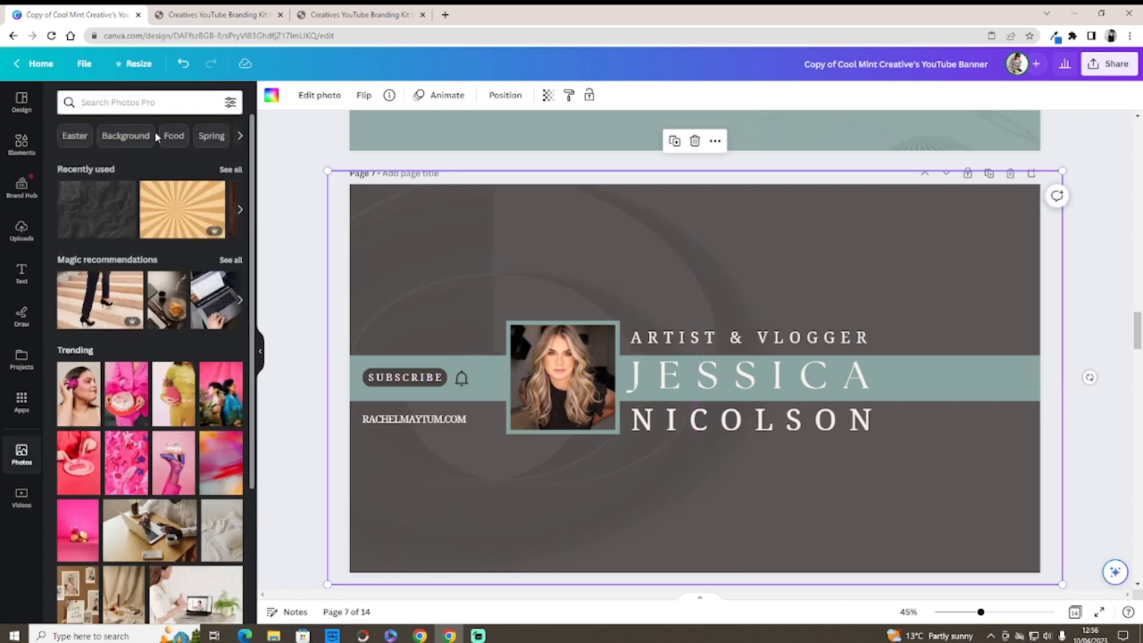
pyautogui.click(230, 170)
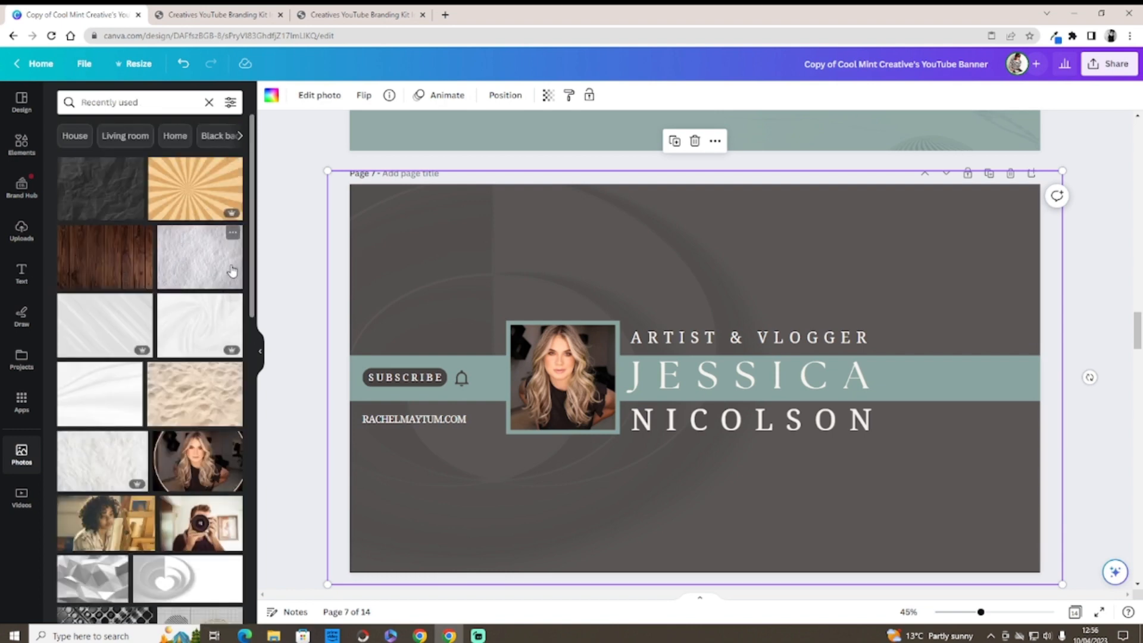
pyautogui.moveTo(99, 258); pyautogui.dragTo(456, 235)
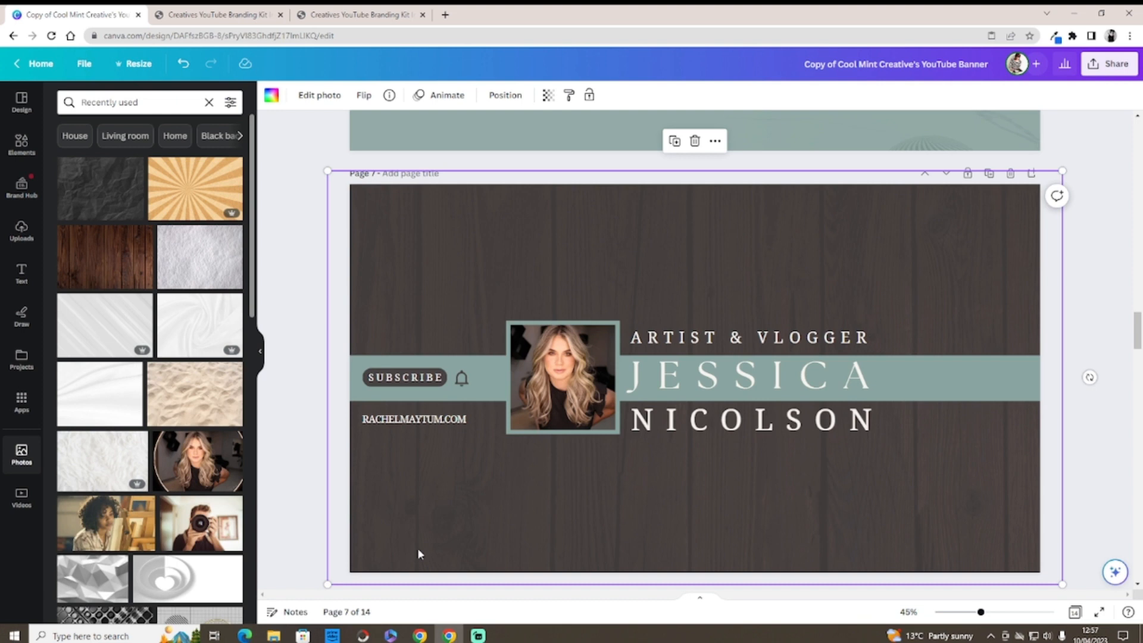
pyautogui.moveTo(435, 233); pyautogui.dragTo(454, 197)
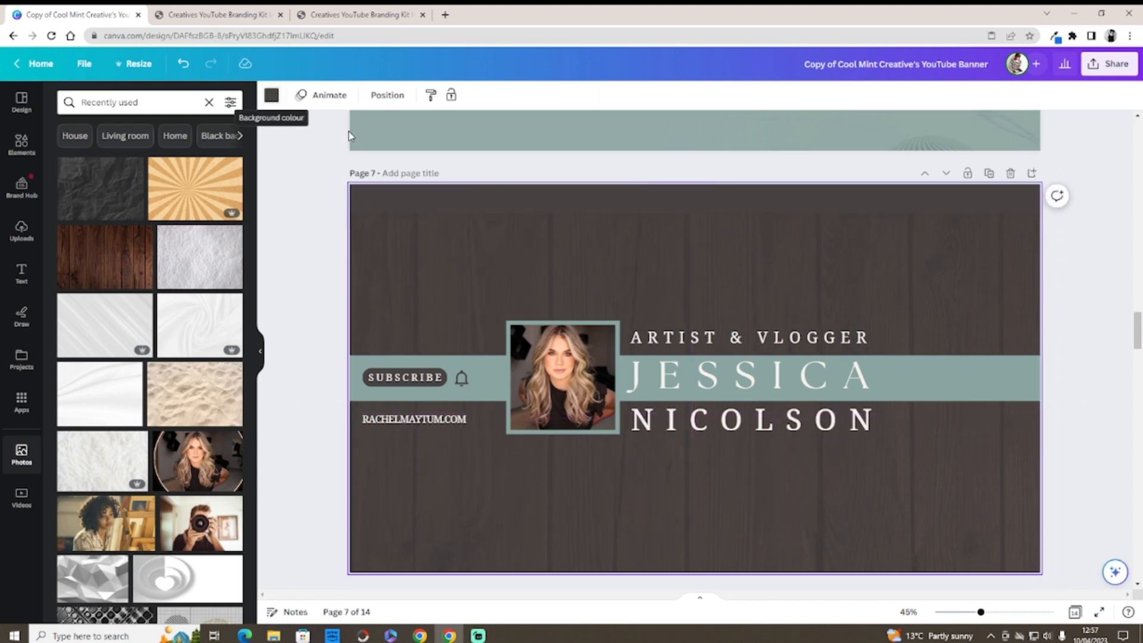
pyautogui.moveTo(492, 237); pyautogui.dragTo(489, 194)
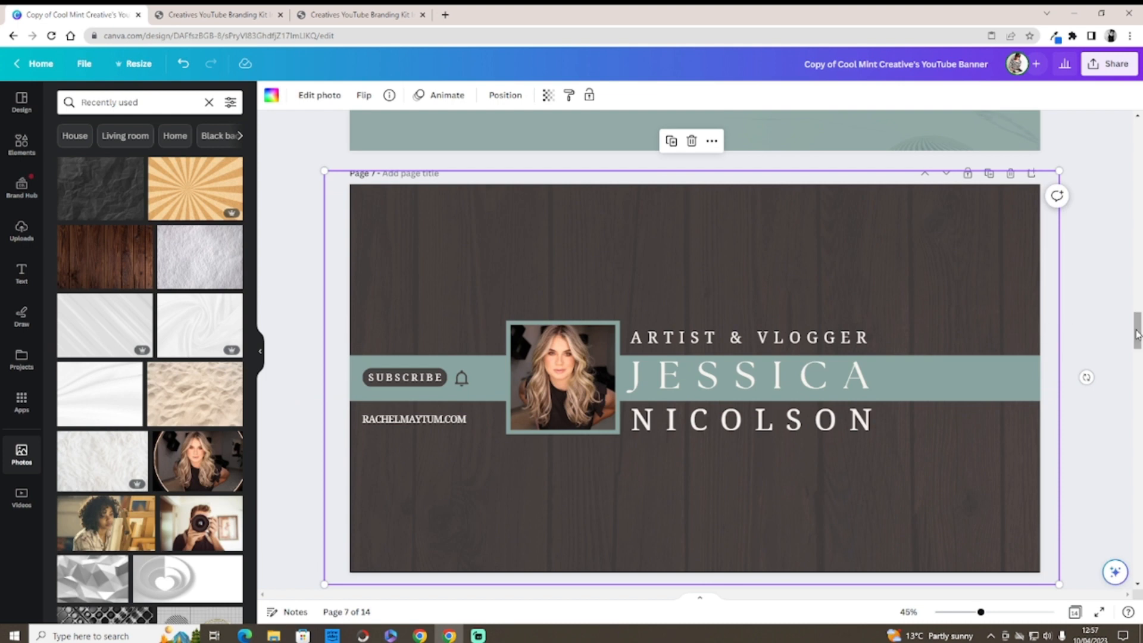
pyautogui.scroll(-1, 1137, 333)
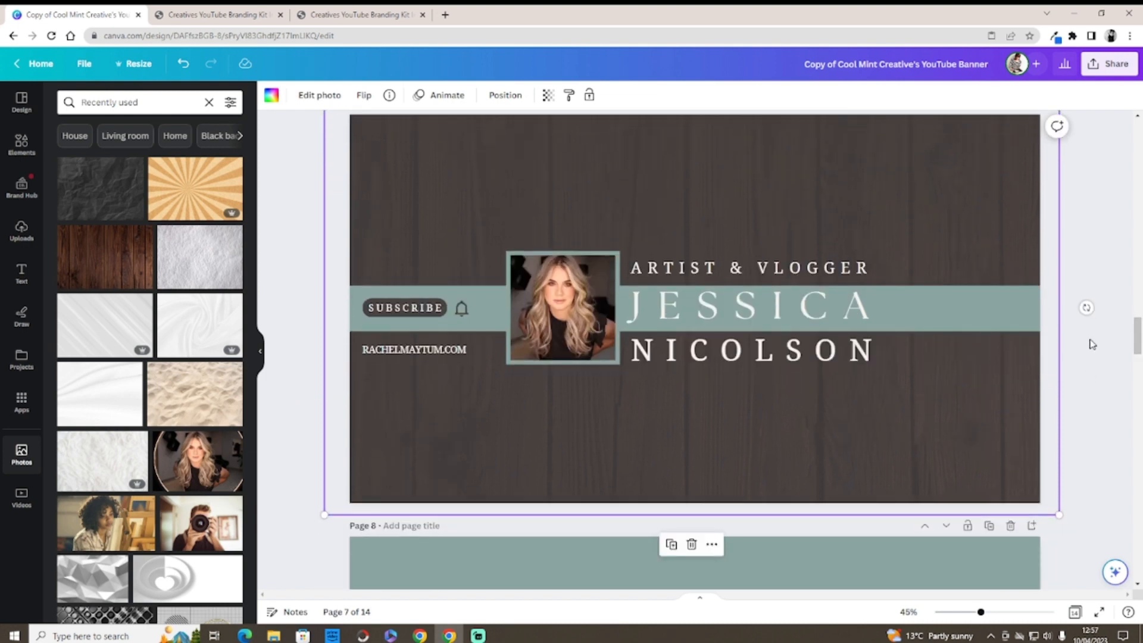
# Step: Switch to the browser tab with the Creatives YouTube Branding Kit instruction PDF
pyautogui.click(226, 15)
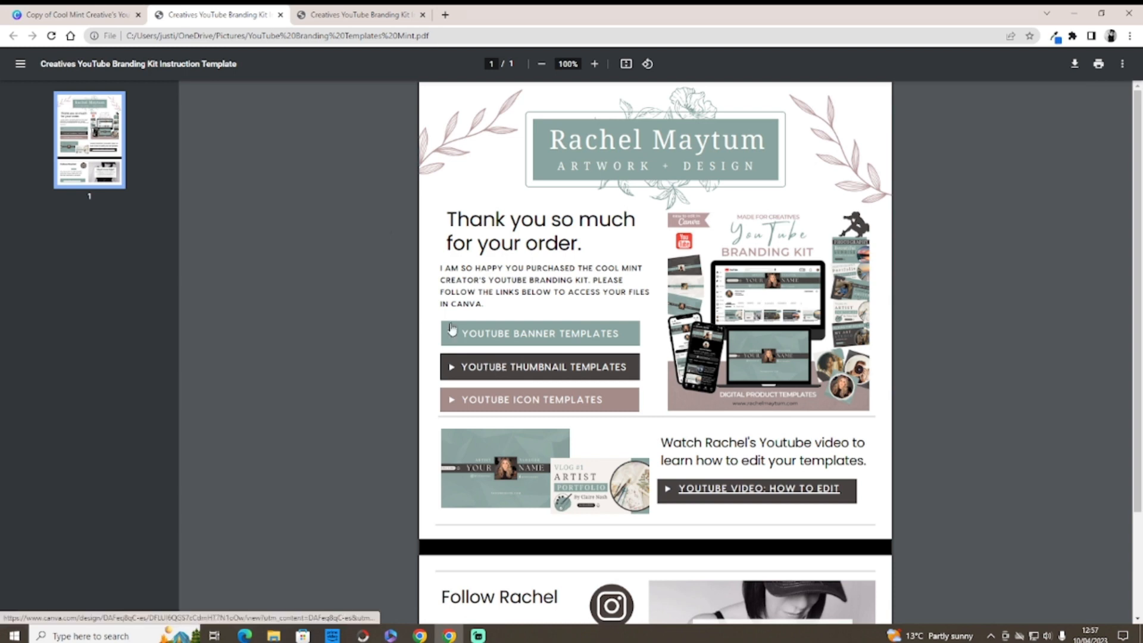
# Step: Follow the PDF's YouTube Thumbnail Templates link and make an editable copy with Use template
pyautogui.click(485, 369)
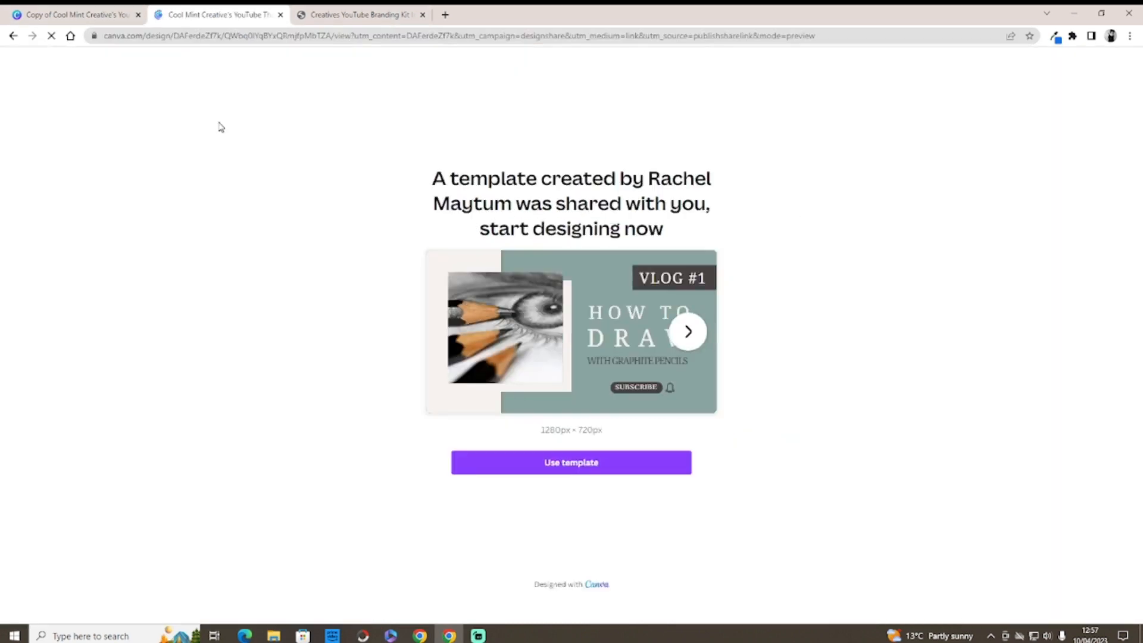
pyautogui.click(467, 465)
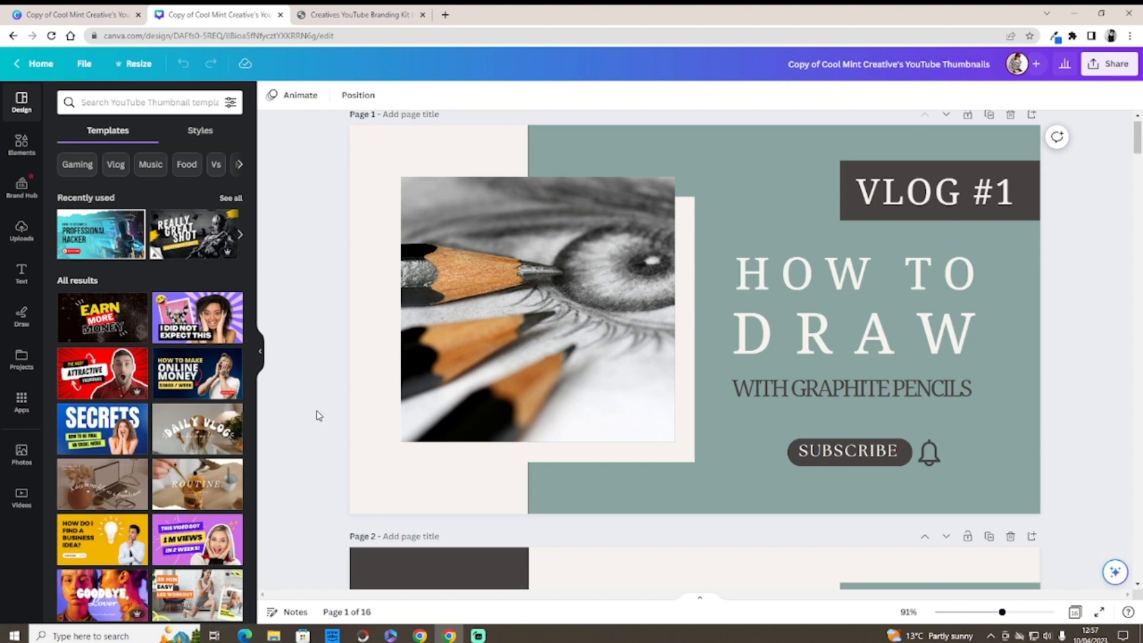
# Step: Turn the thumbnail's teal background rectangle mauve
pyautogui.click(695, 135)
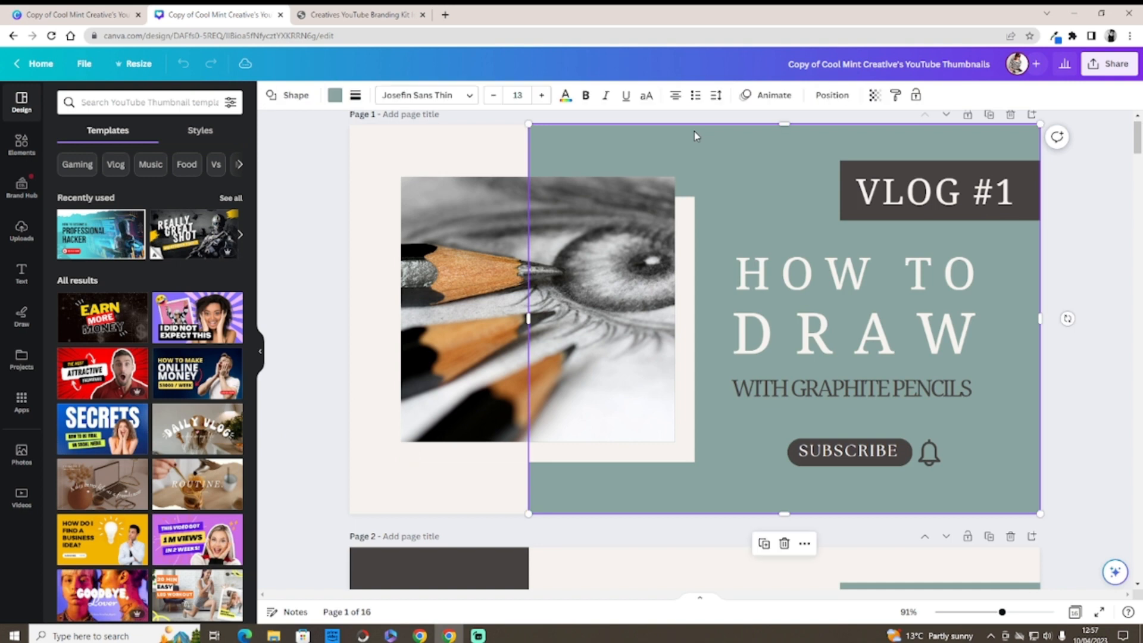
pyautogui.click(334, 96)
pyautogui.click(102, 290)
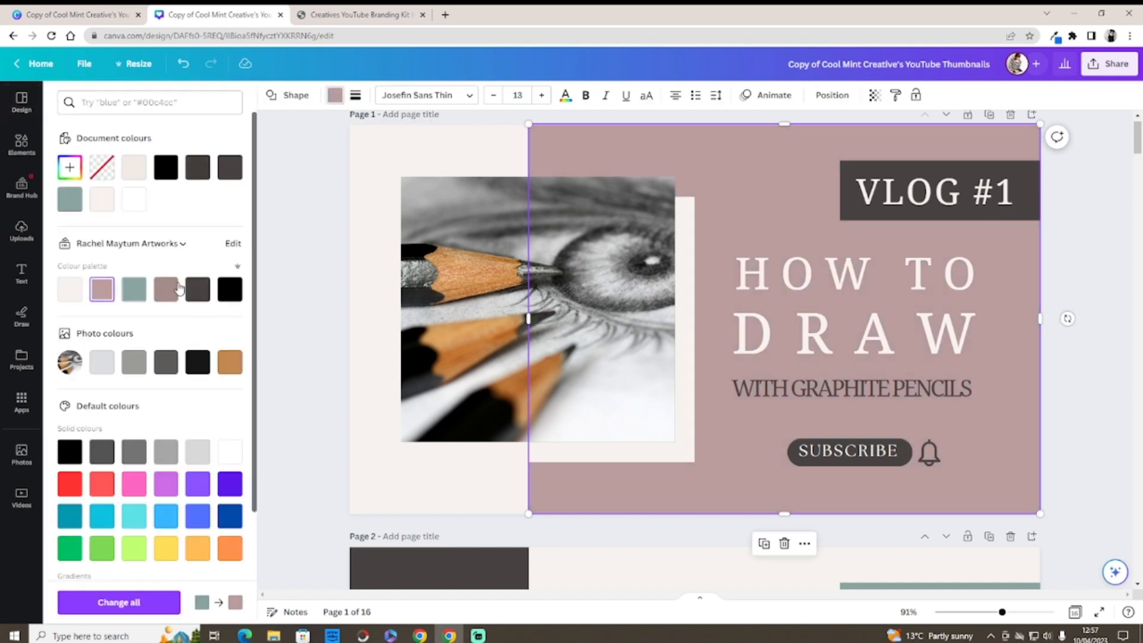
# Step: Recolour the VLOG #1 box, SUBSCRIBE button and bell icon teal
pyautogui.click(853, 182)
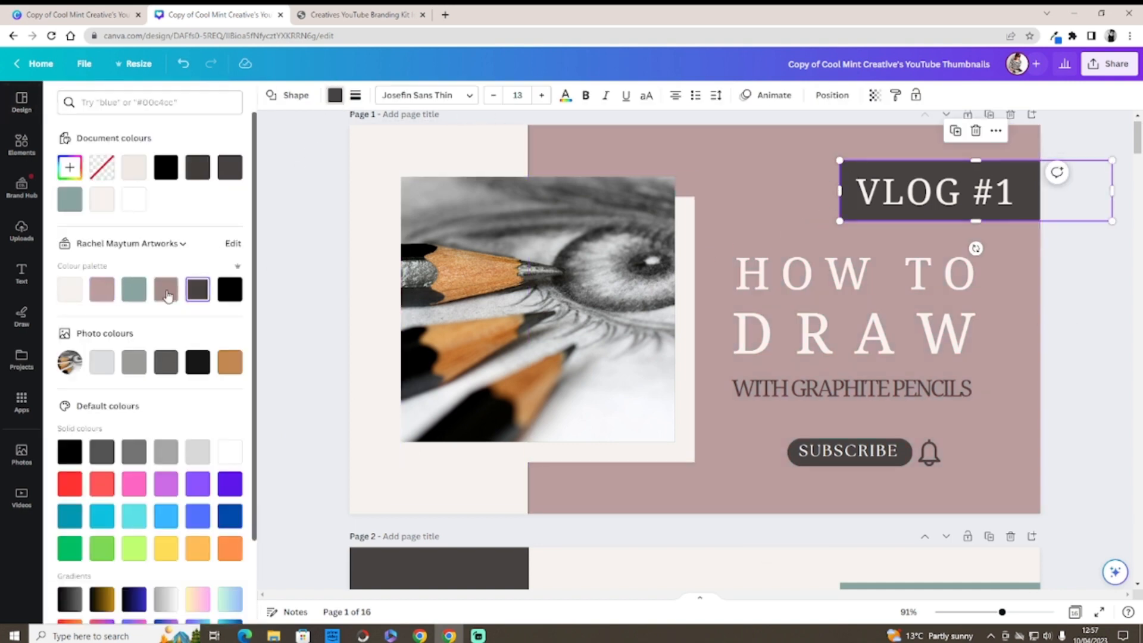
pyautogui.click(134, 290)
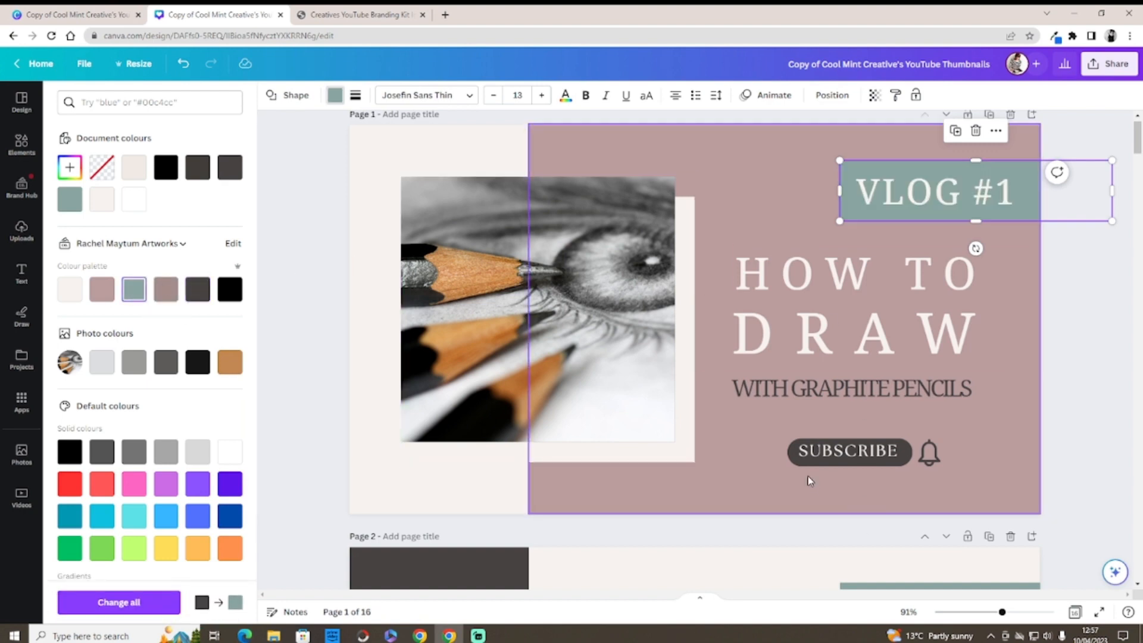
pyautogui.click(800, 458)
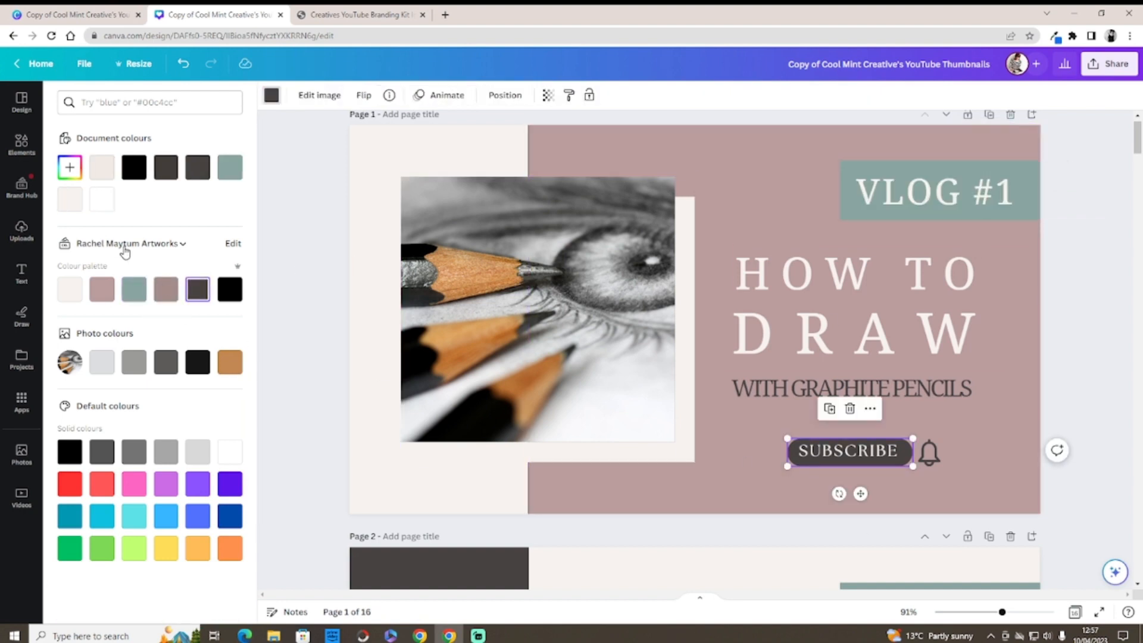
pyautogui.click(134, 289)
pyautogui.click(928, 453)
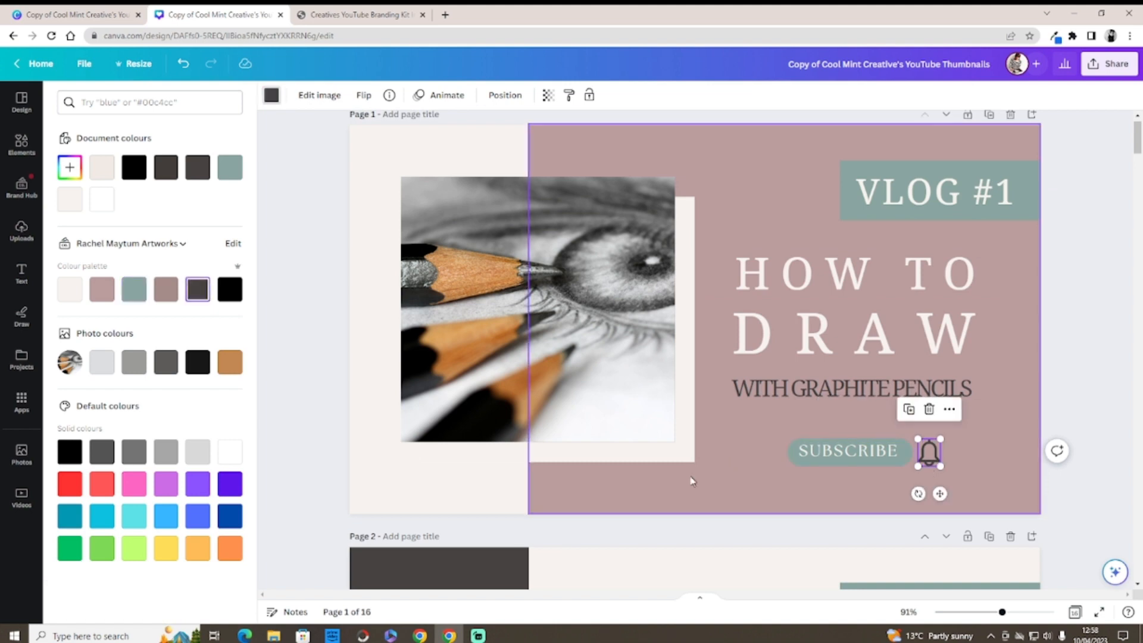
pyautogui.click(134, 289)
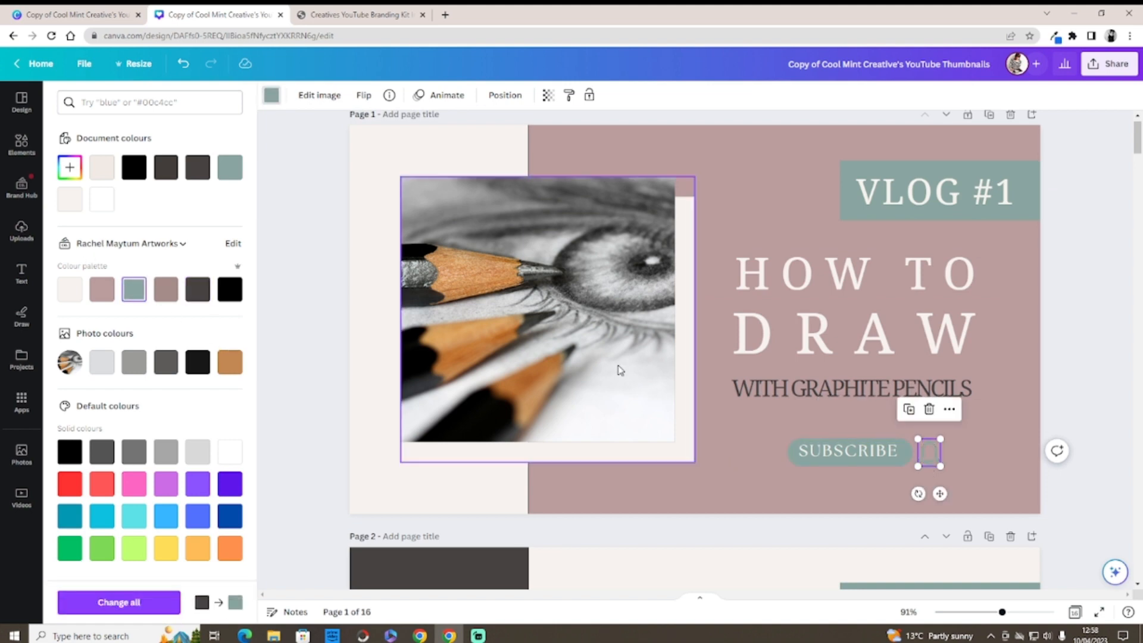
pyautogui.click(822, 393)
# Step: Adjust the letter spacing of the word TO in the HOW TO heading
pyautogui.click(821, 276)
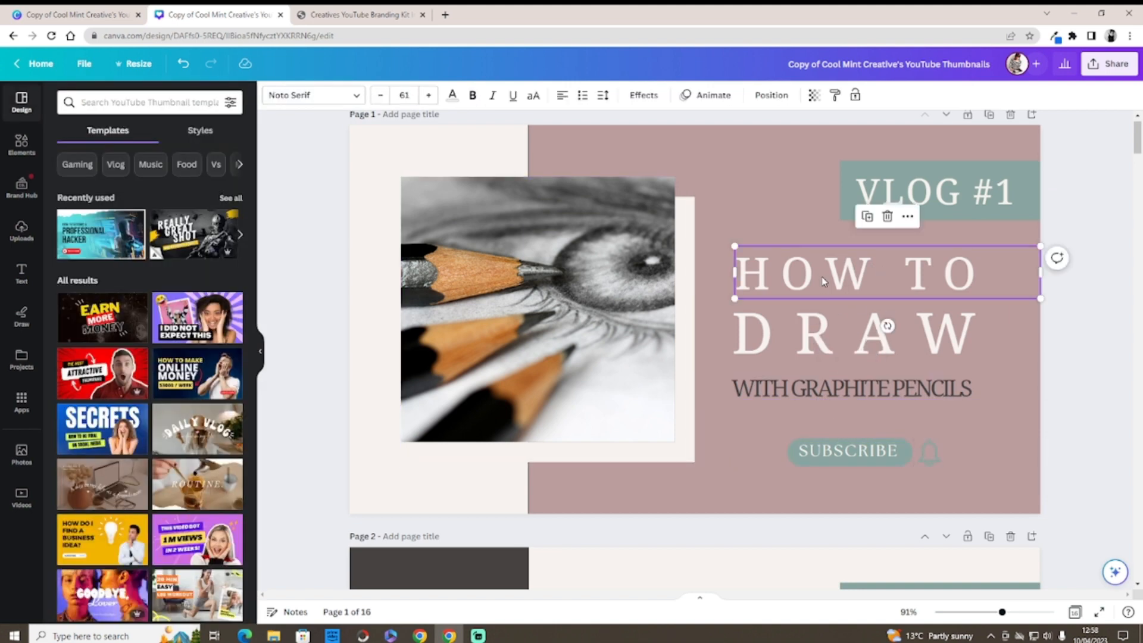
pyautogui.click(983, 276)
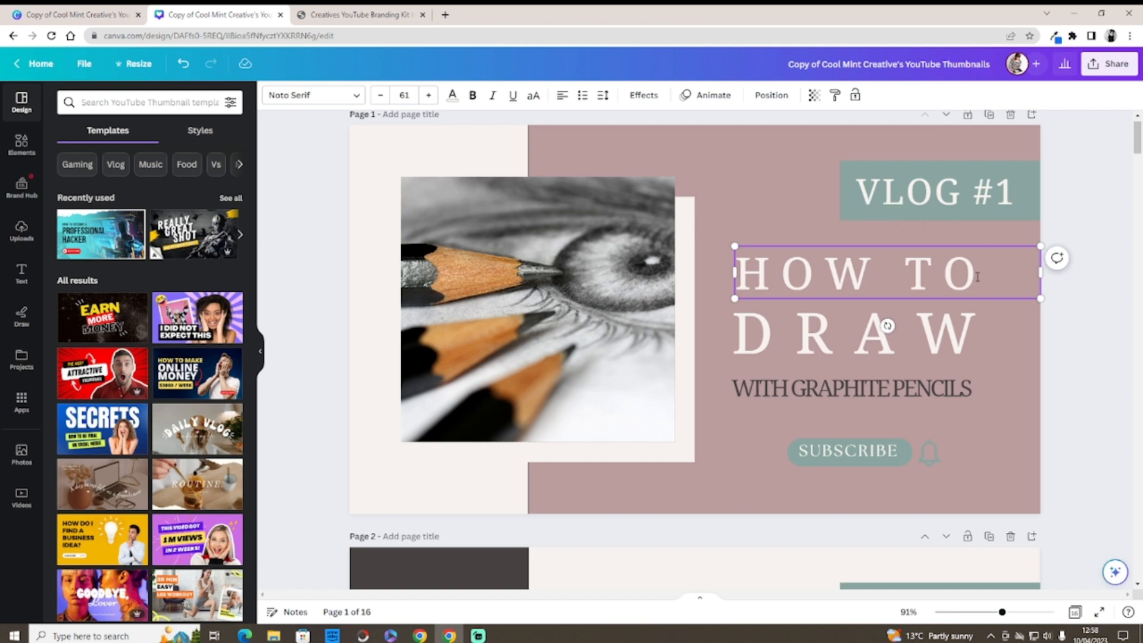
pyautogui.moveTo(977, 276); pyautogui.dragTo(904, 276)
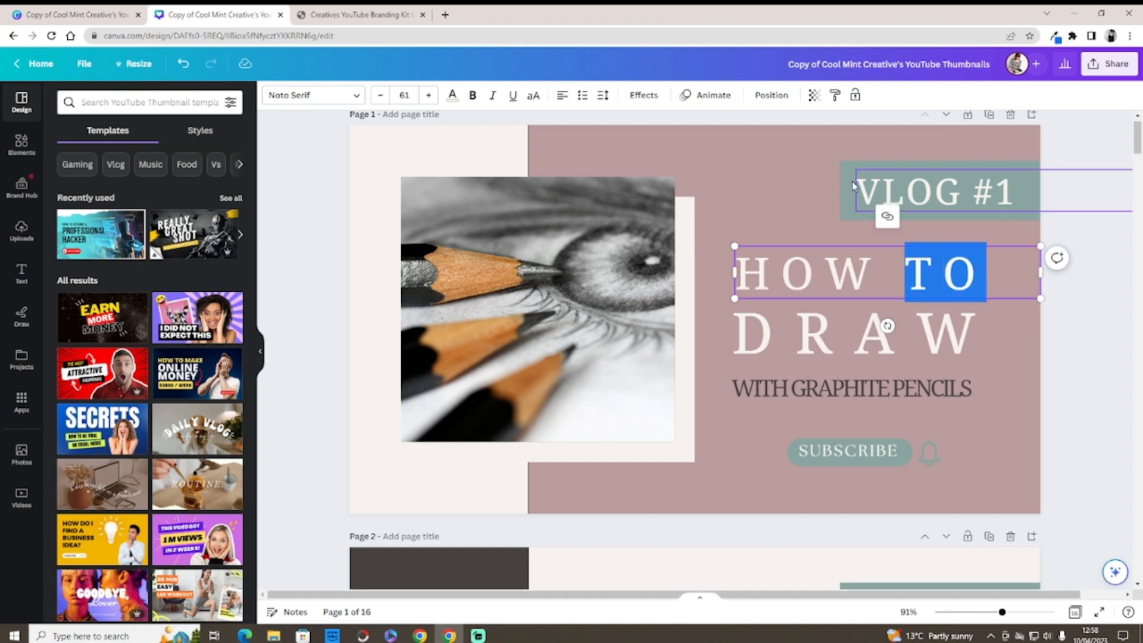
pyautogui.click(603, 95)
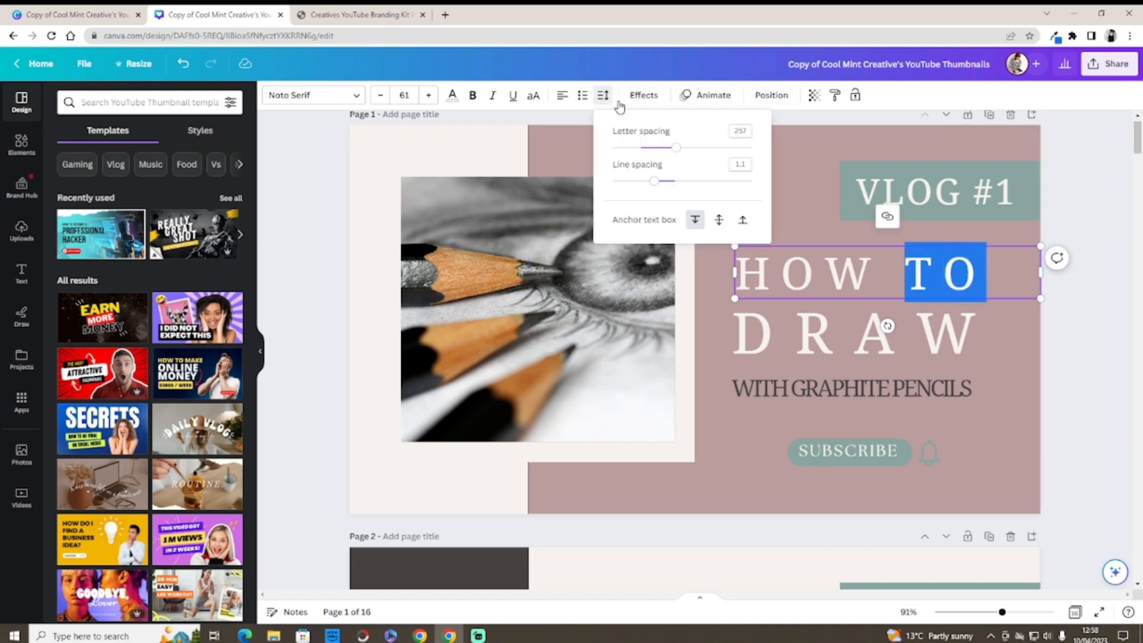
pyautogui.moveTo(676, 148)
pyautogui.mouseDown()
pyautogui.moveTo(620, 153)
pyautogui.moveTo(731, 154)
pyautogui.moveTo(642, 157)
pyautogui.moveTo(683, 150)
pyautogui.moveTo(645, 158)
pyautogui.moveTo(674, 185)
pyautogui.moveTo(648, 158)
pyautogui.moveTo(679, 154)
pyautogui.mouseUp()
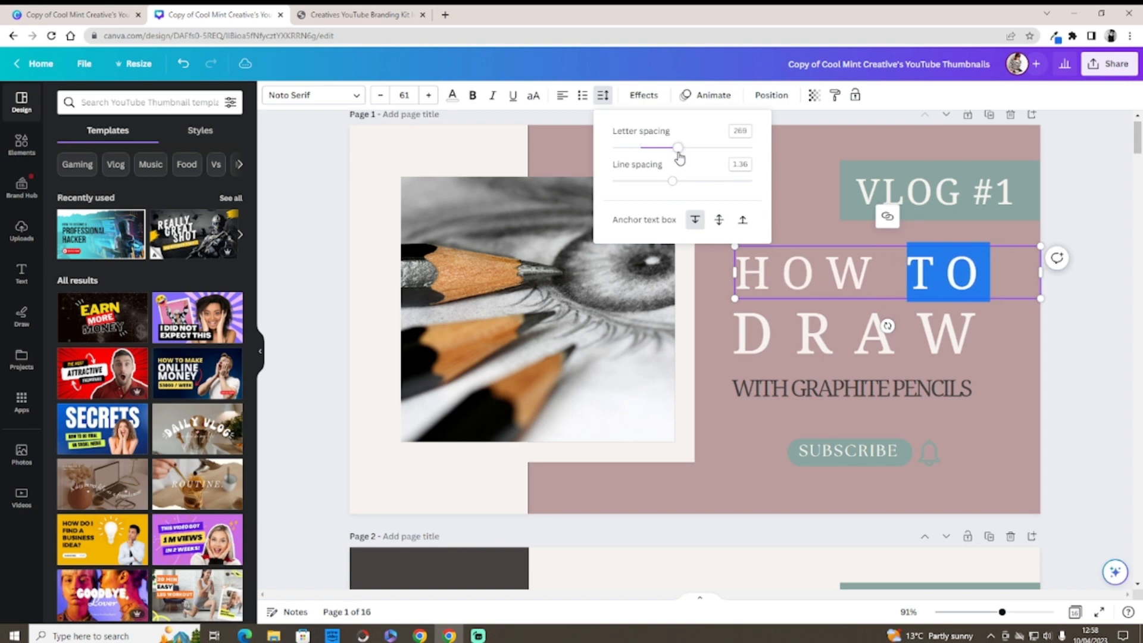
# Step: Edit the VLOG #1 label to read VLOG #10
pyautogui.click(823, 327)
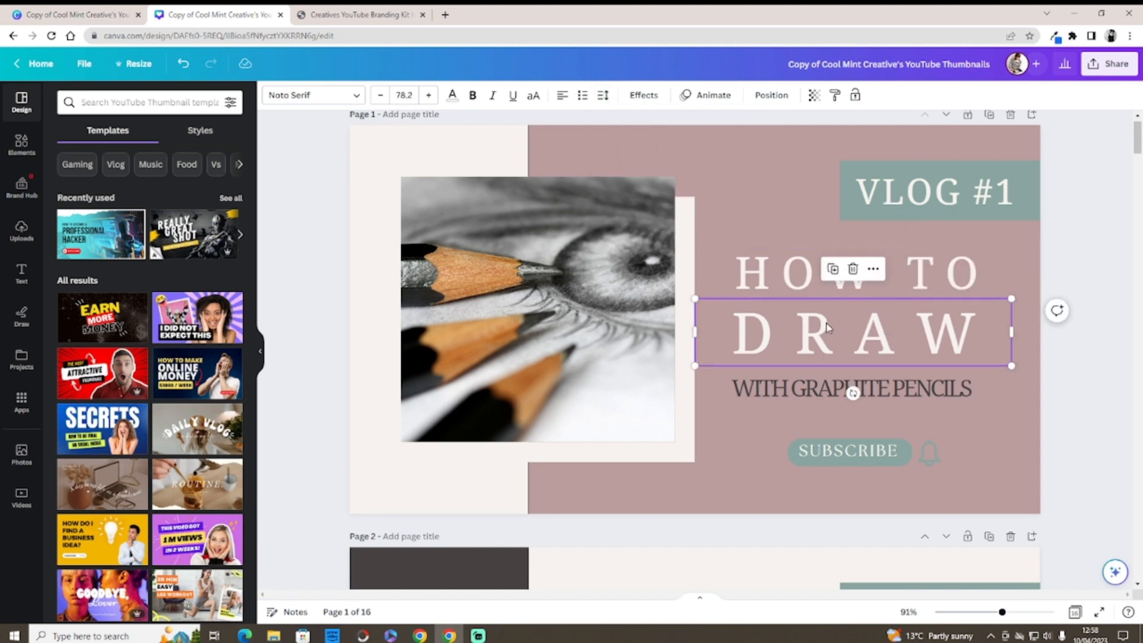
pyautogui.click(900, 204)
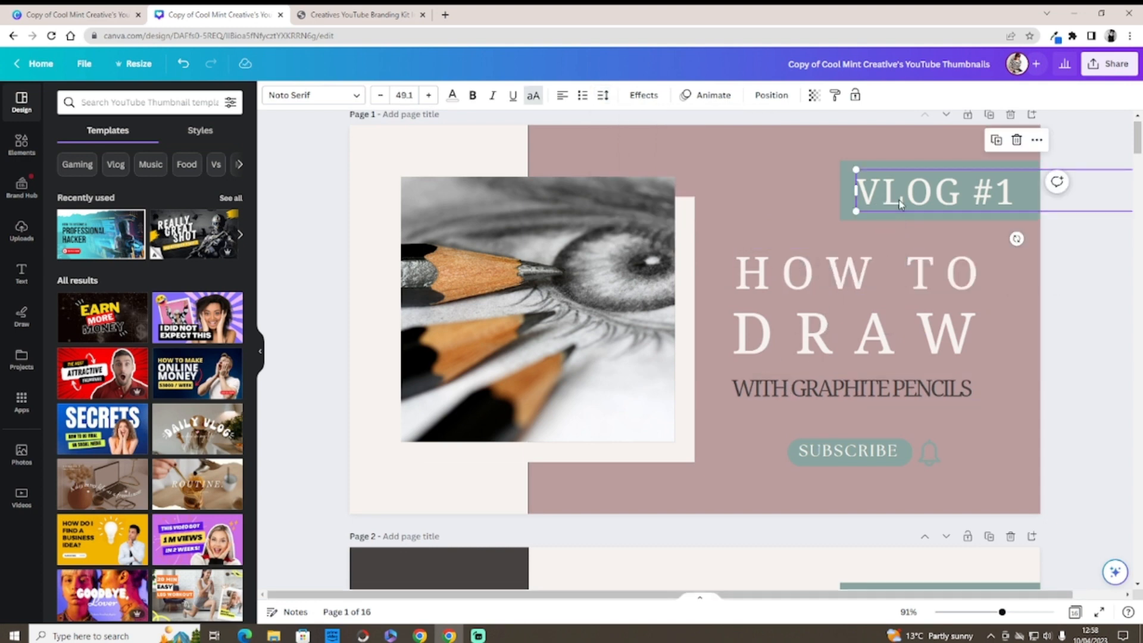
pyautogui.rightClick(954, 213)
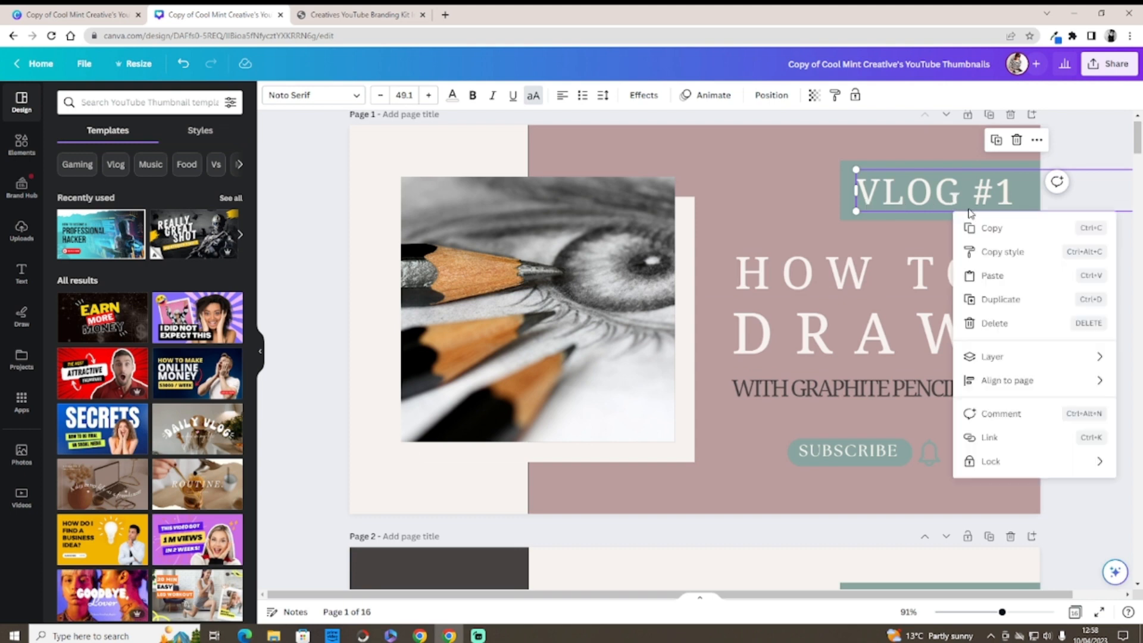
pyautogui.doubleClick(1010, 198)
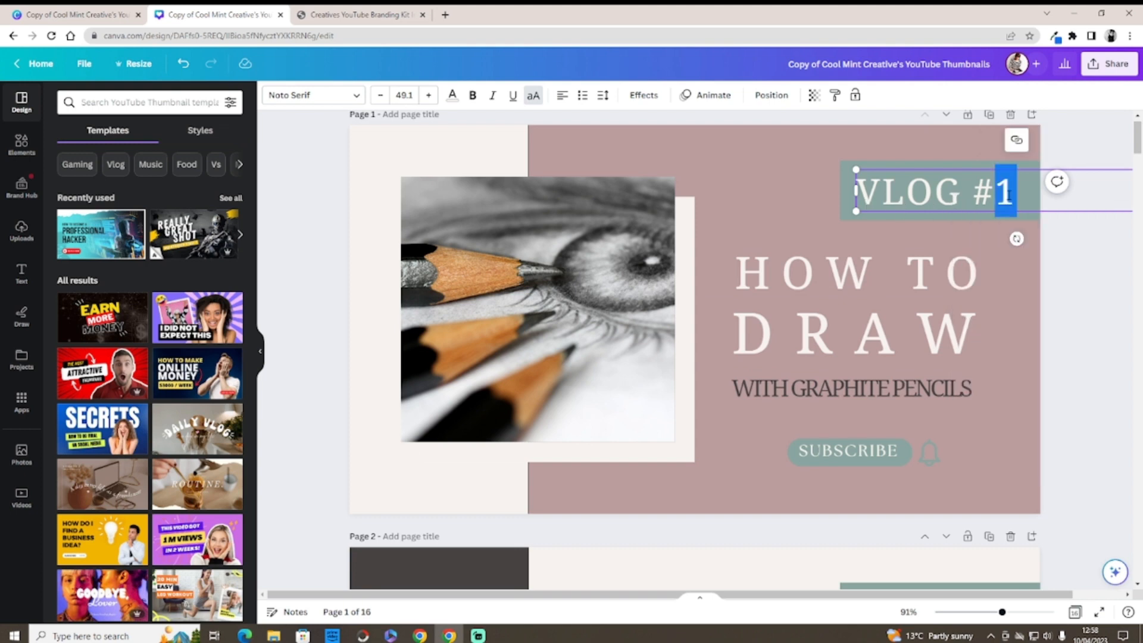
pyautogui.click(1009, 195)
pyautogui.press('BackSpace')
pyautogui.write('6')
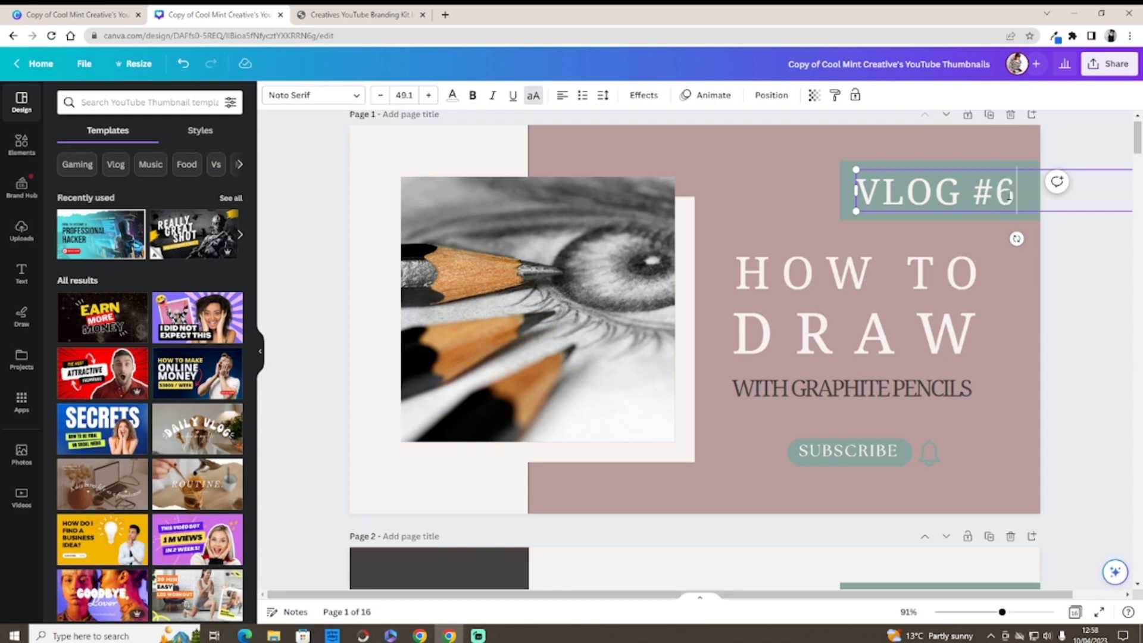
pyautogui.press('BackSpace')
pyautogui.write('10')
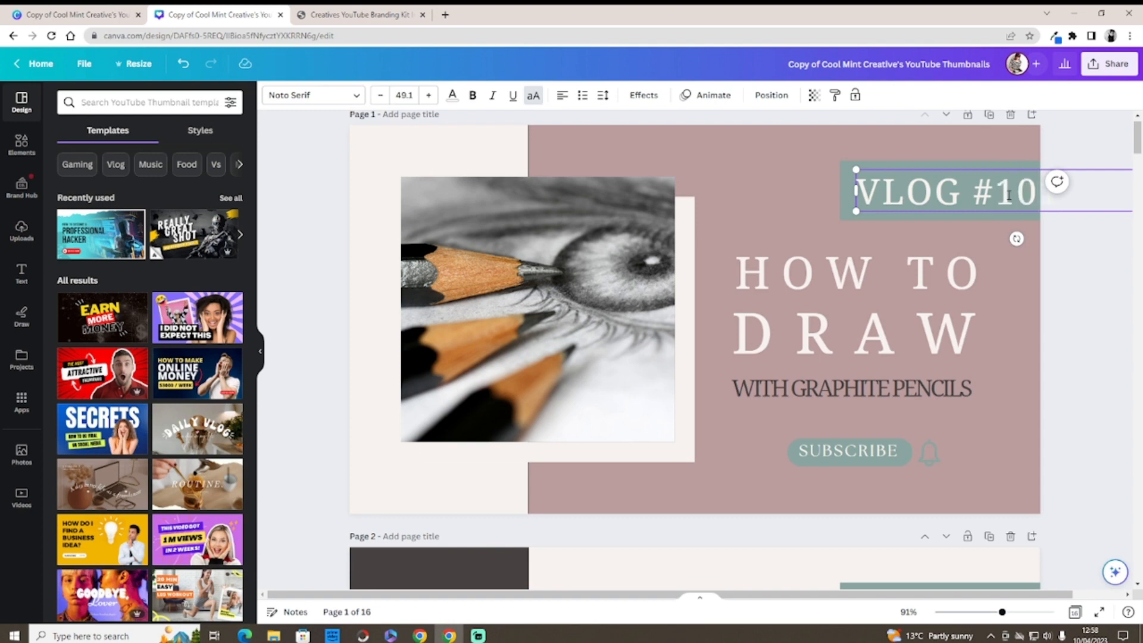
pyautogui.click(848, 197)
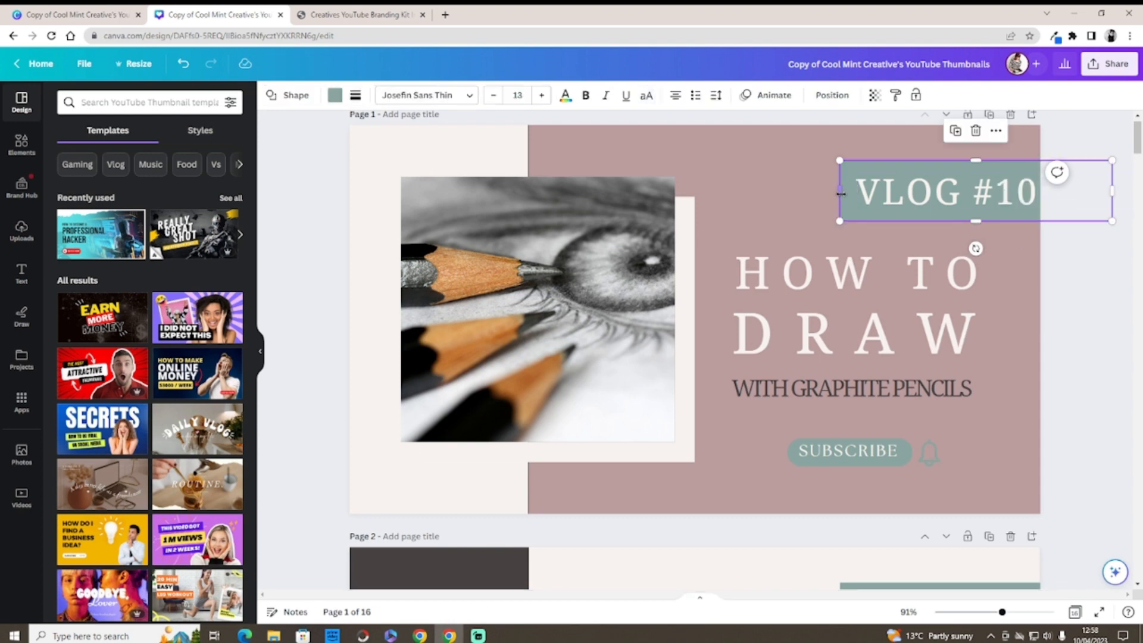
# Step: Shift the teal label box slightly left behind the VLOG text
pyautogui.moveTo(922, 197); pyautogui.dragTo(883, 197)
pyautogui.click(910, 197)
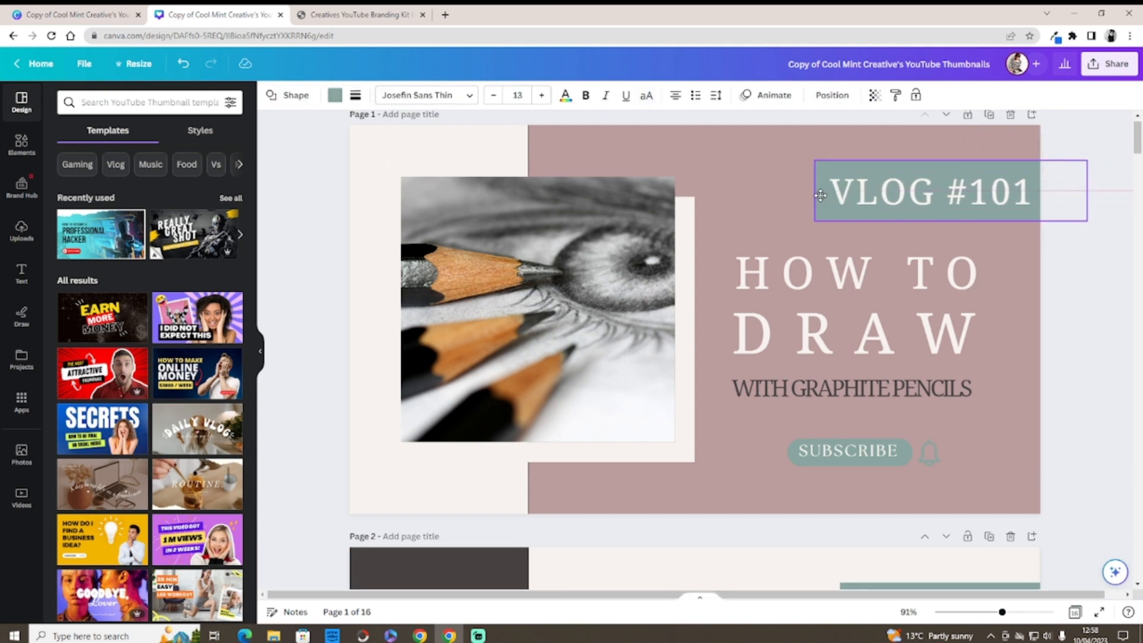
pyautogui.click(796, 197)
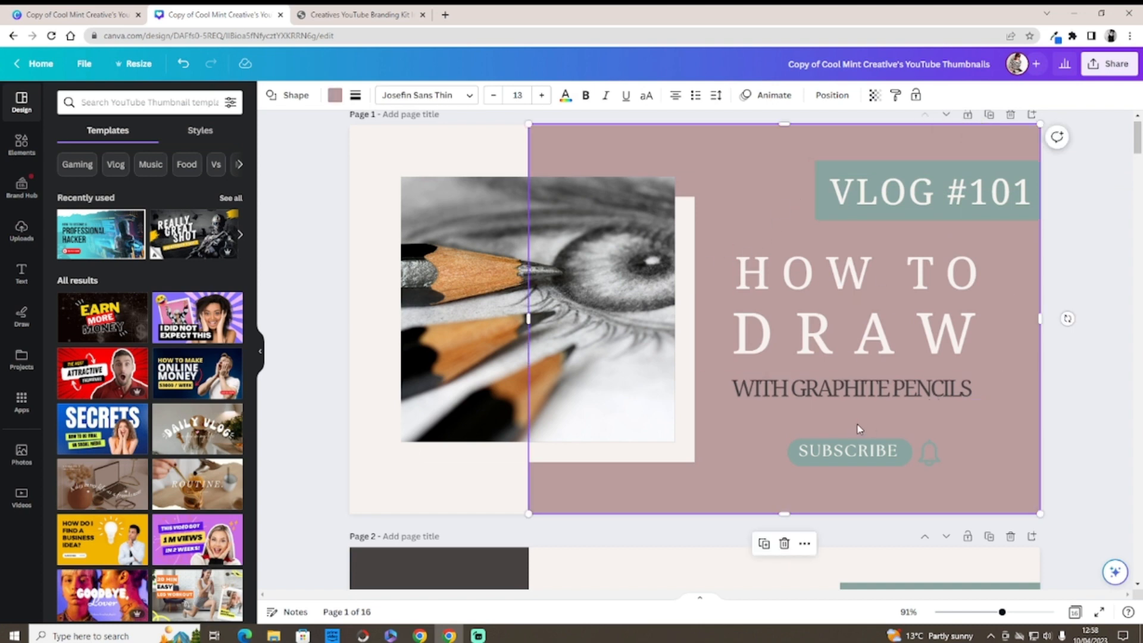
# Step: Select the pencil photo and bring up the uploaded images library
pyautogui.click(454, 241)
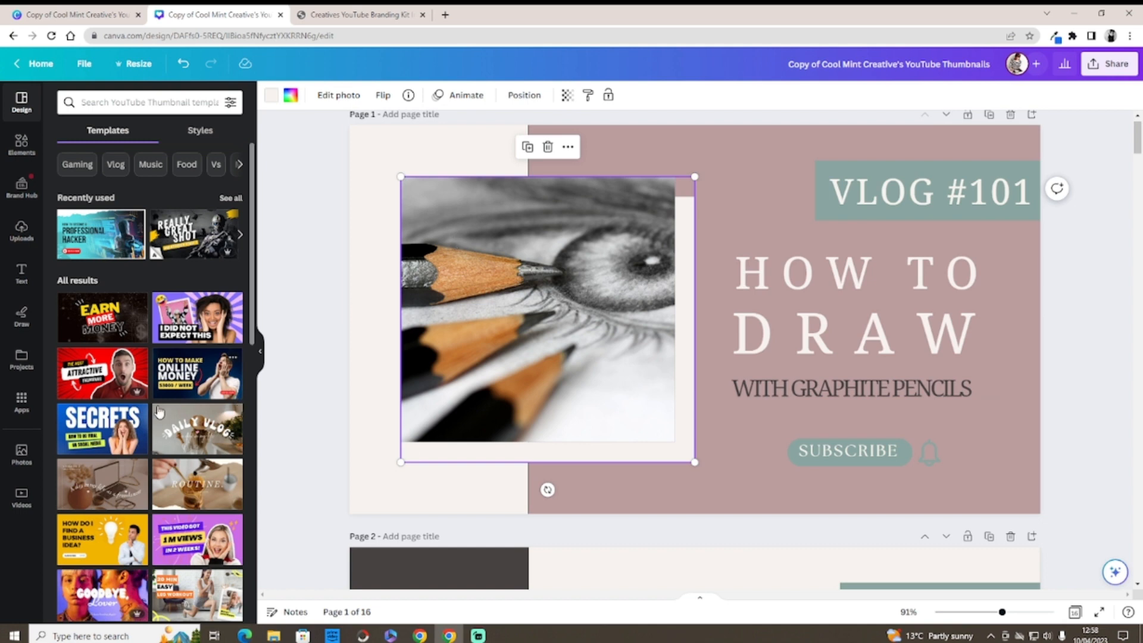
pyautogui.click(23, 452)
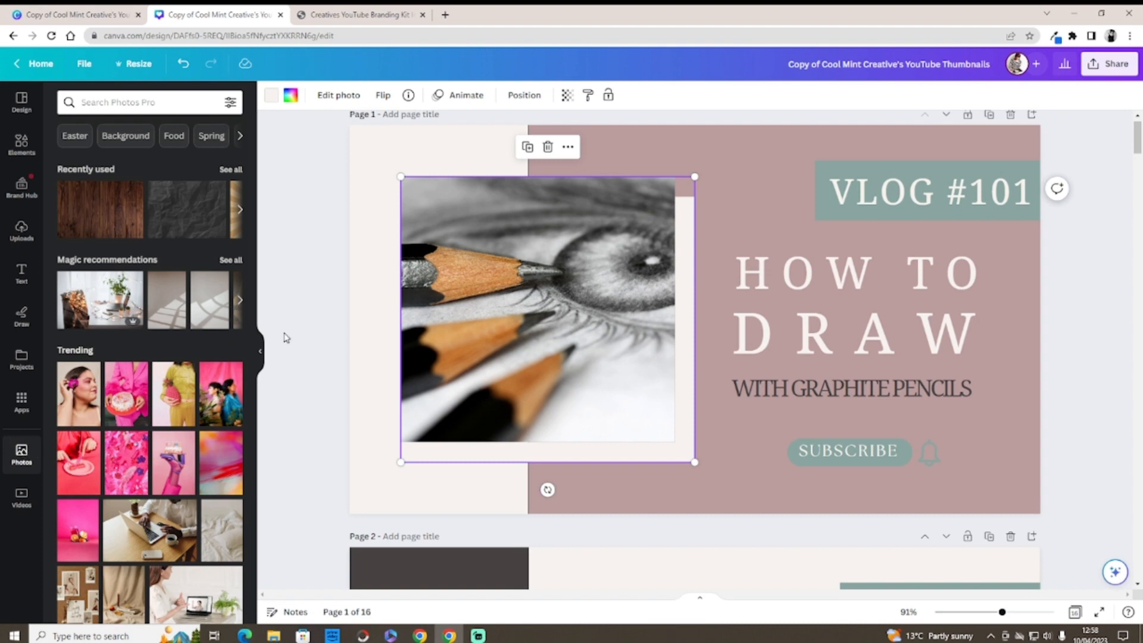
pyautogui.click(24, 245)
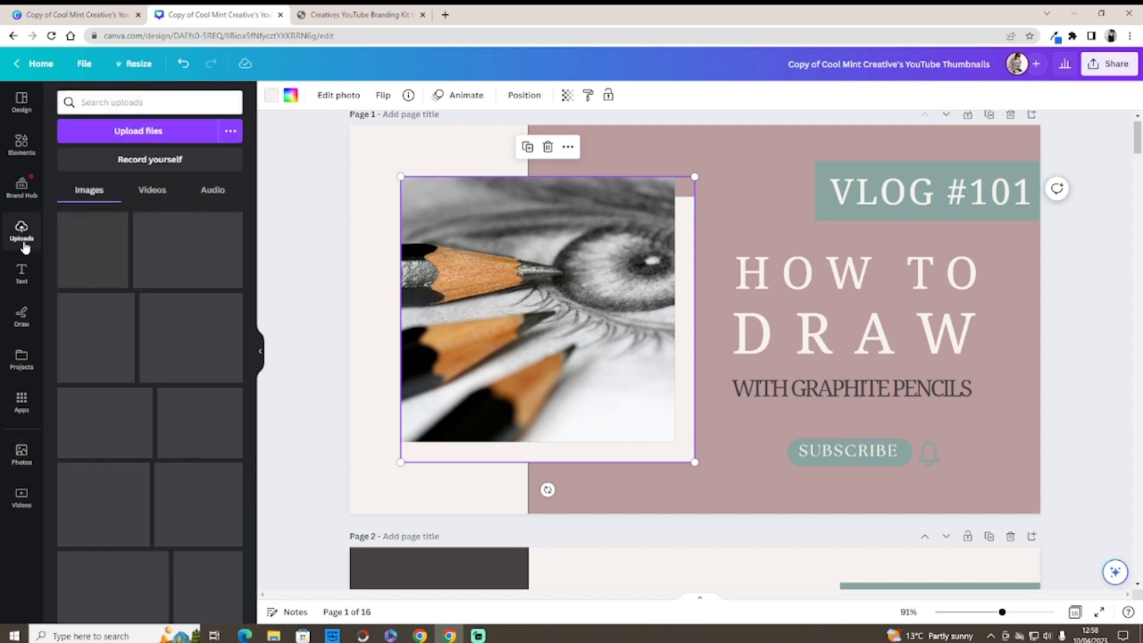
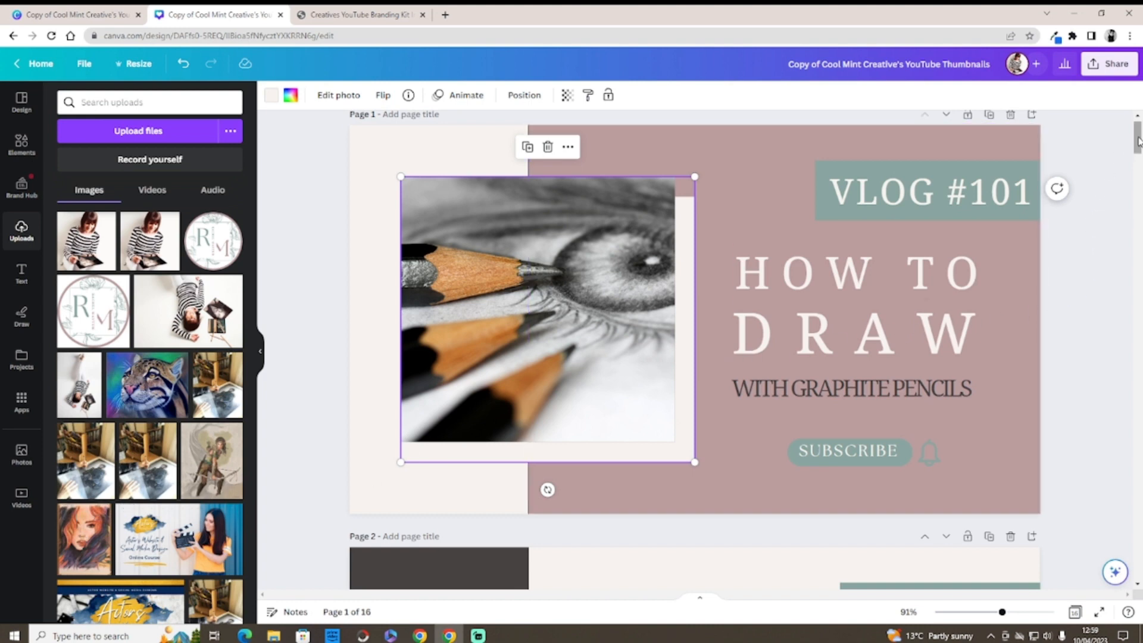
# Step: Replace GRAPHITE with PASTEL in the subtitle so it reads WITH PASTEL PENCILS
pyautogui.moveTo(1137, 141)
pyautogui.mouseDown()
pyautogui.moveTo(1127, 318)
pyautogui.moveTo(1138, 547)
pyautogui.moveTo(1138, 122)
pyautogui.mouseUp()
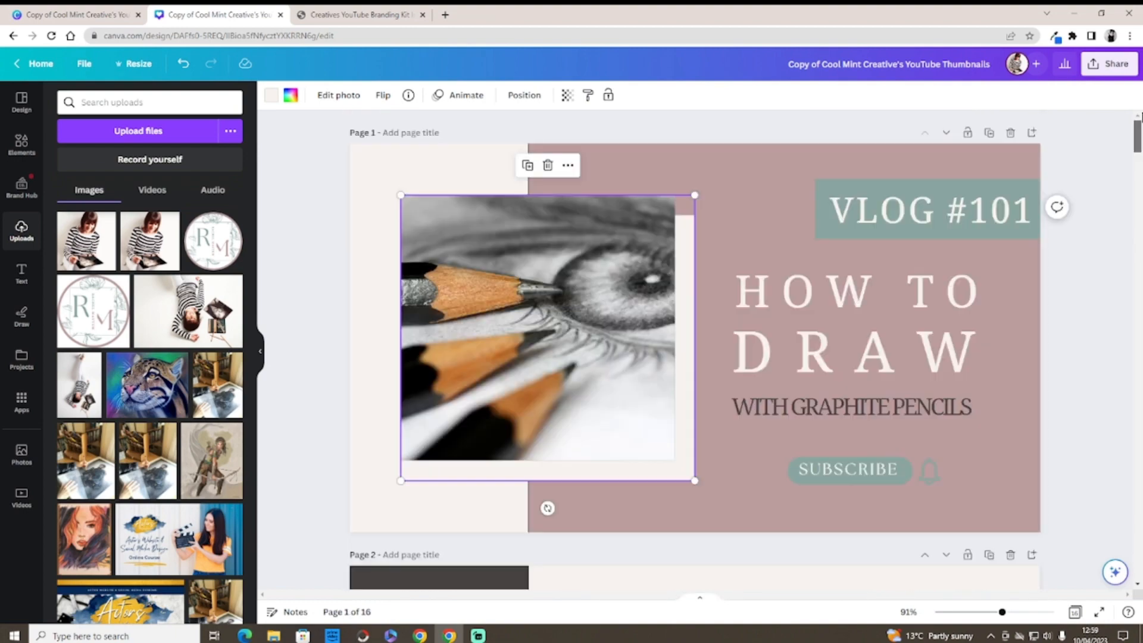
pyautogui.click(887, 410)
pyautogui.moveTo(887, 410); pyautogui.dragTo(806, 410)
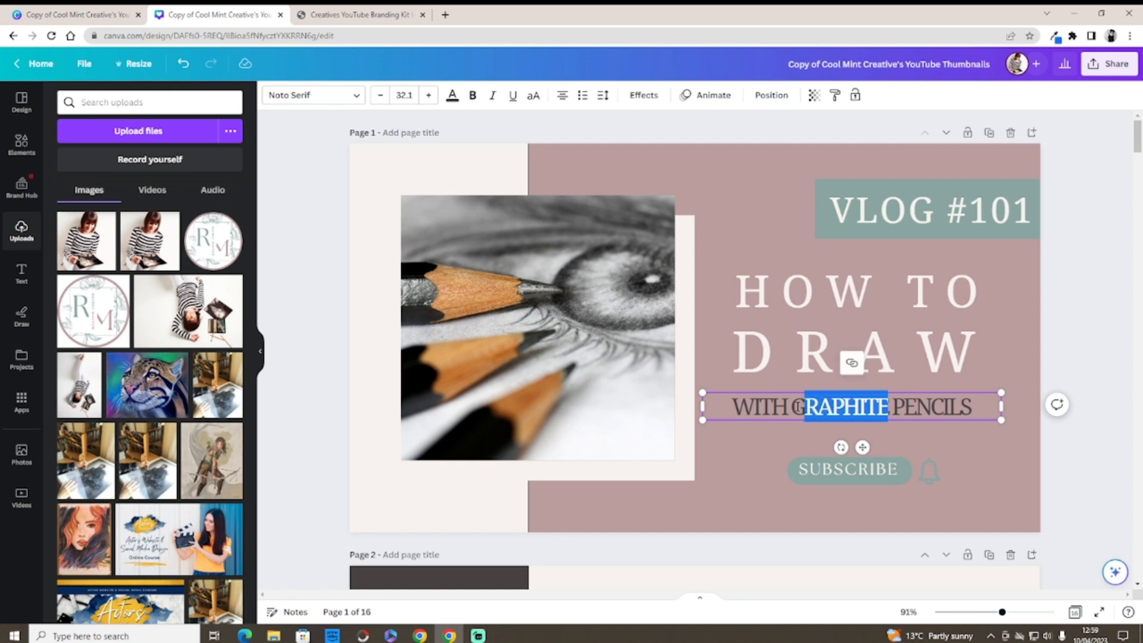
pyautogui.press('BackSpace')
pyautogui.press('BackSpace')
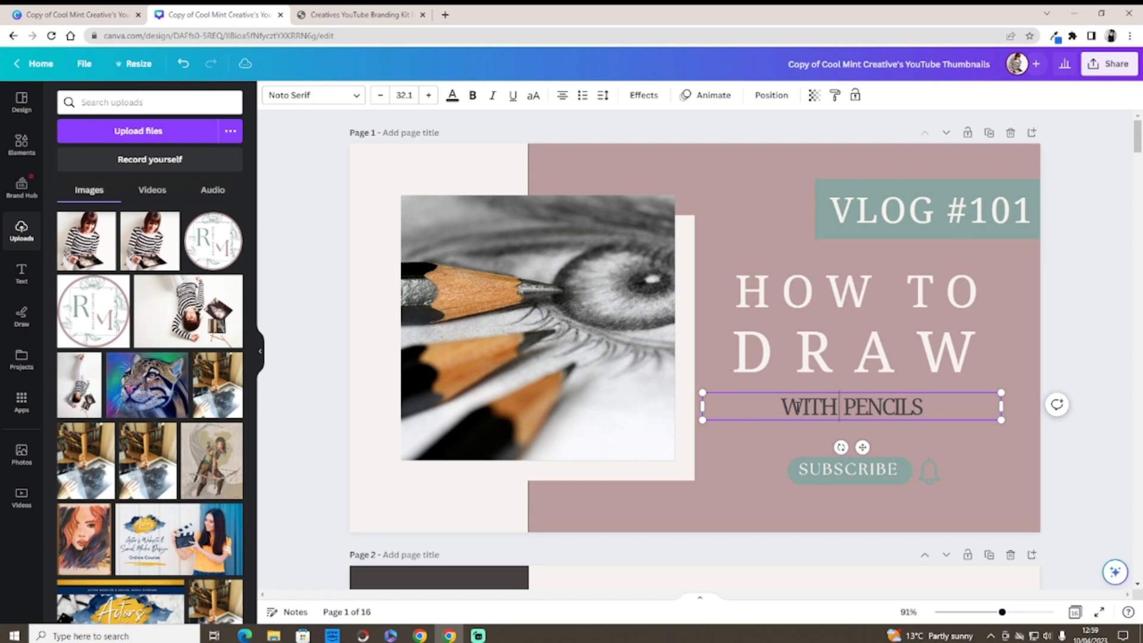
pyautogui.write('PAST')
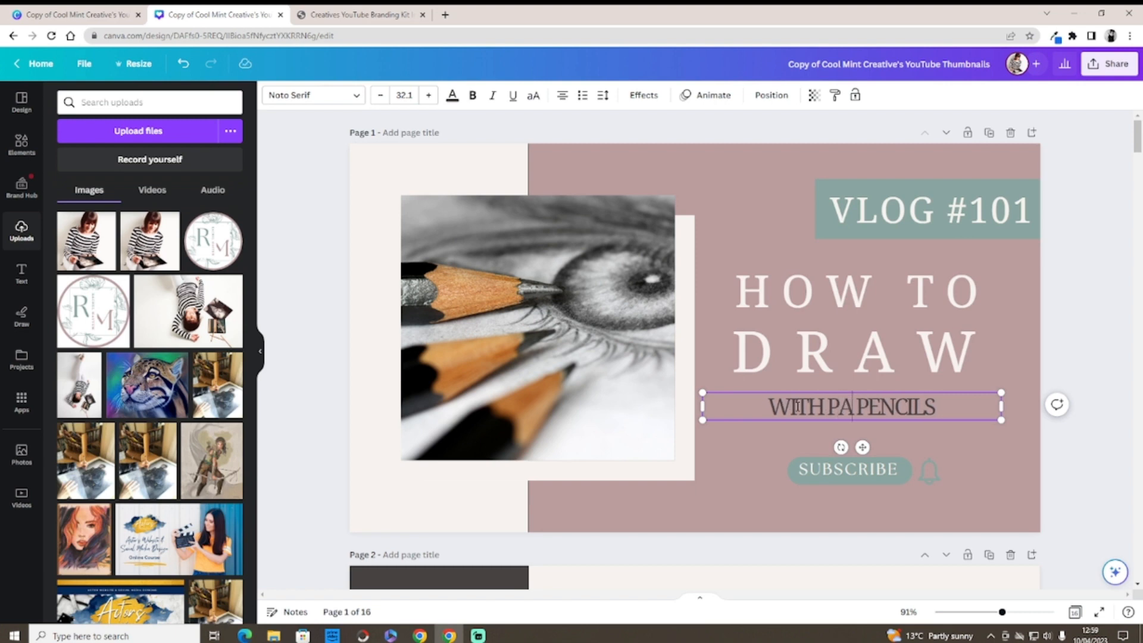
pyautogui.write('EL')
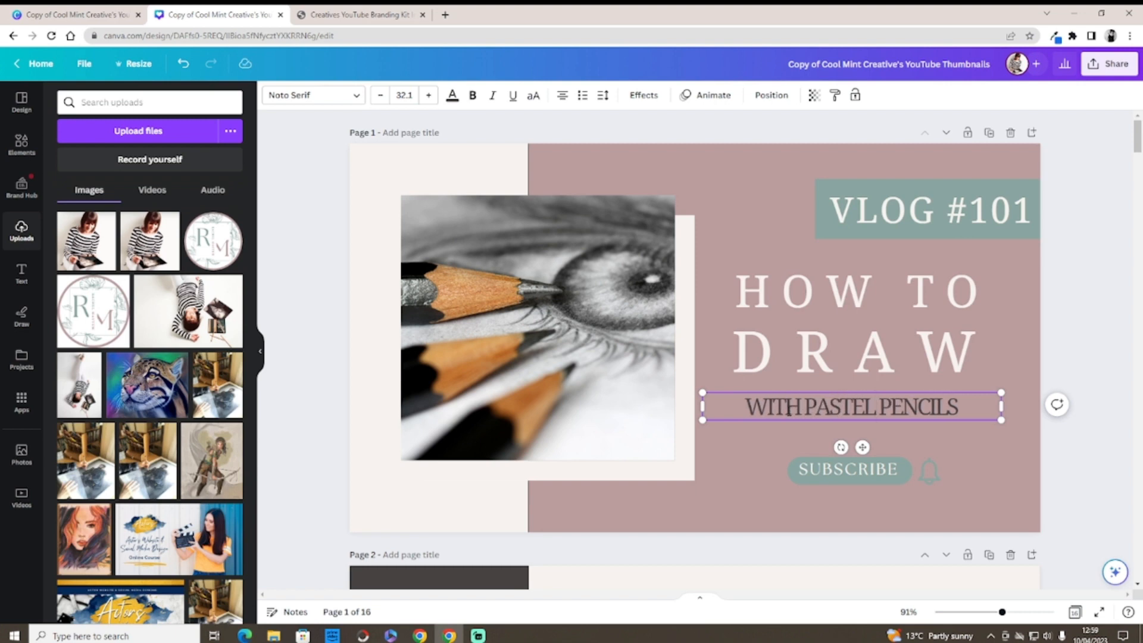
# Step: Swap the pencil photo for the desk drawing photo and crop it within the frame
pyautogui.click(501, 319)
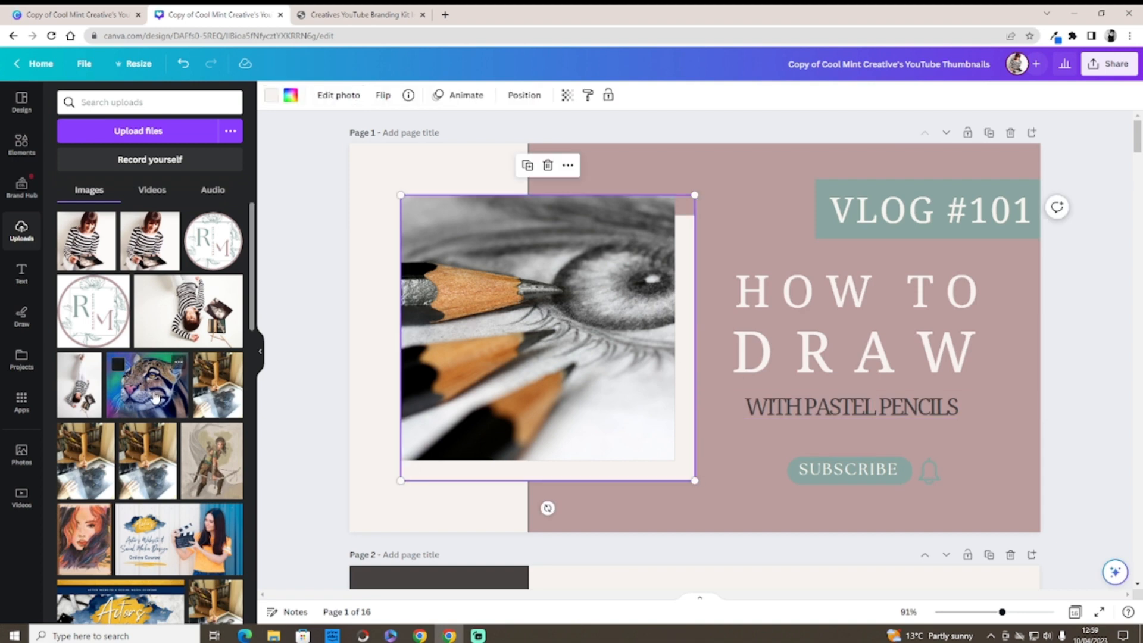
pyautogui.moveTo(139, 390); pyautogui.dragTo(463, 305)
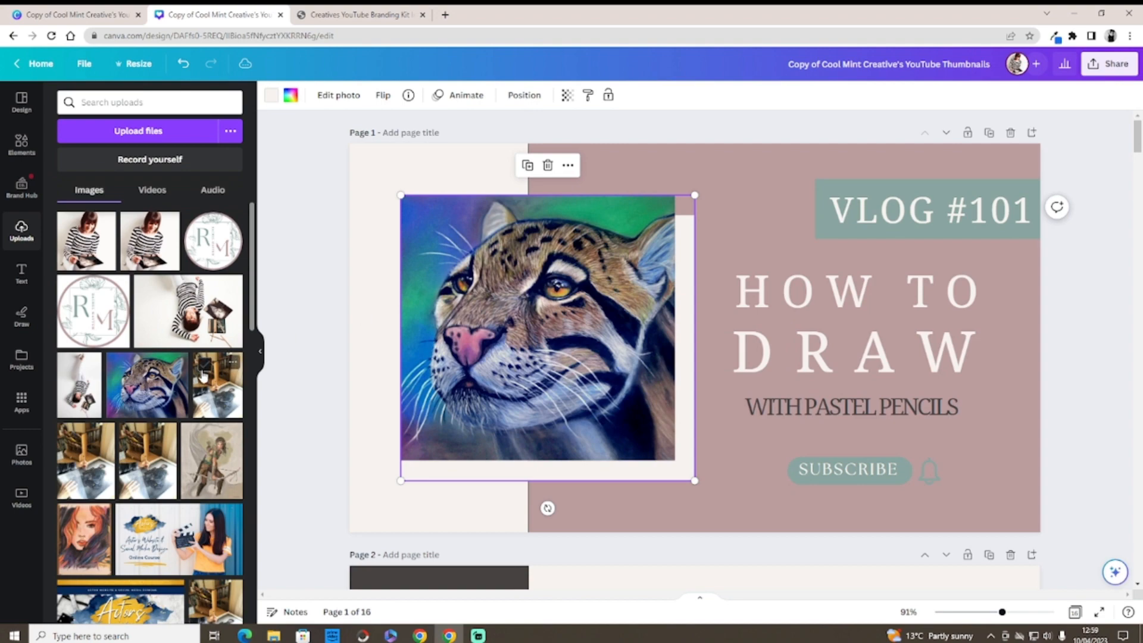
pyautogui.moveTo(210, 393)
pyautogui.mouseDown()
pyautogui.moveTo(377, 319)
pyautogui.moveTo(516, 345)
pyautogui.moveTo(515, 295)
pyautogui.mouseUp()
pyautogui.doubleClick(516, 345)
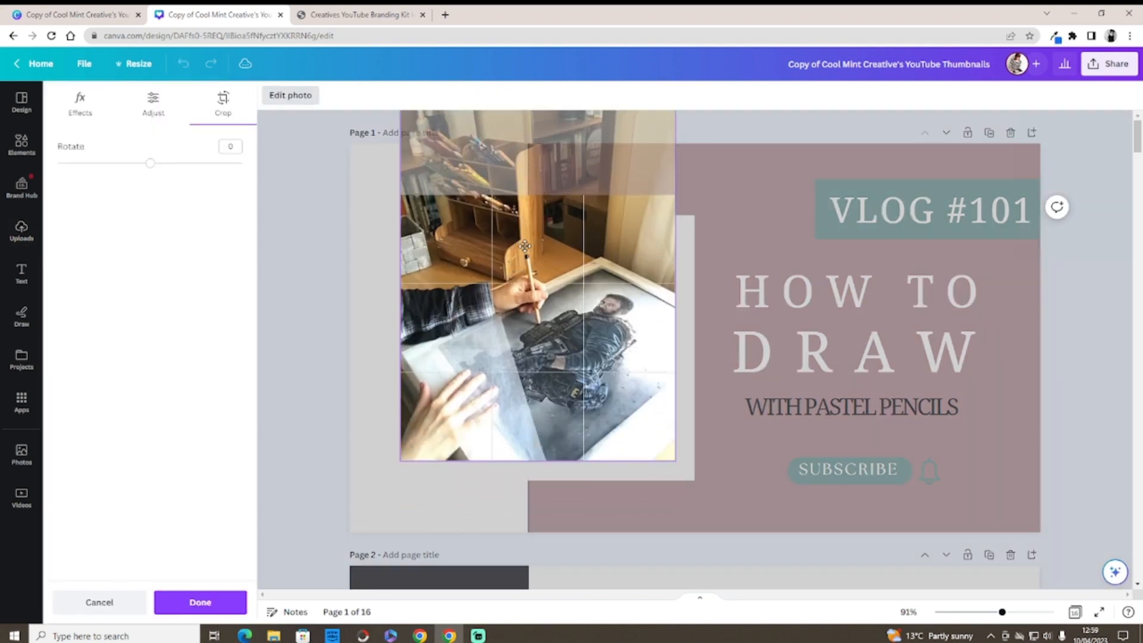
pyautogui.click(333, 334)
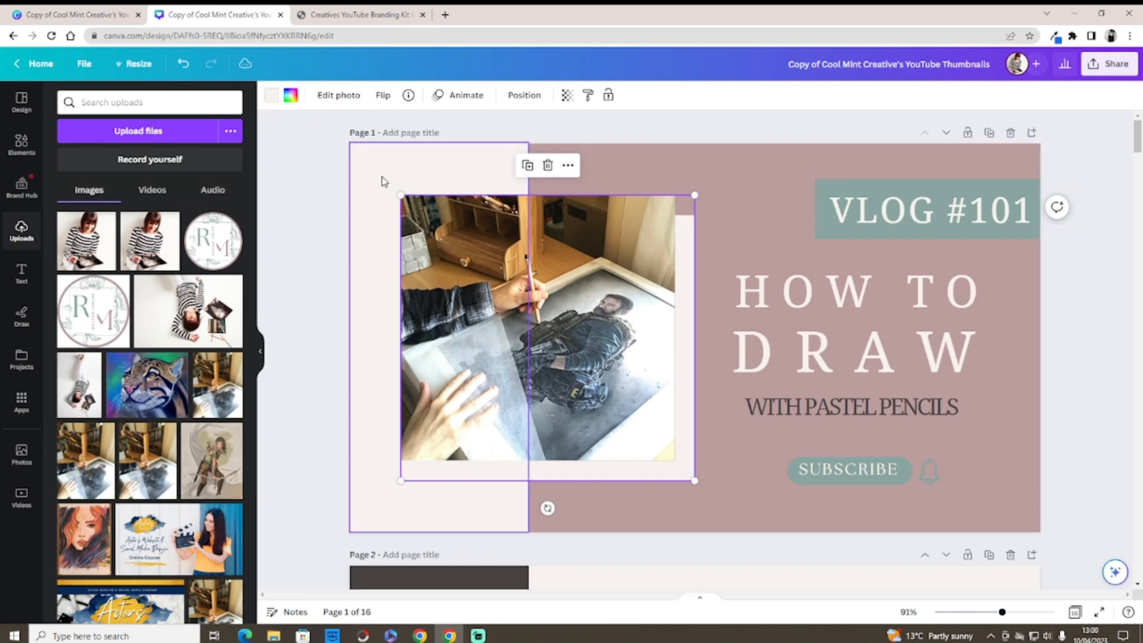
pyautogui.click(631, 166)
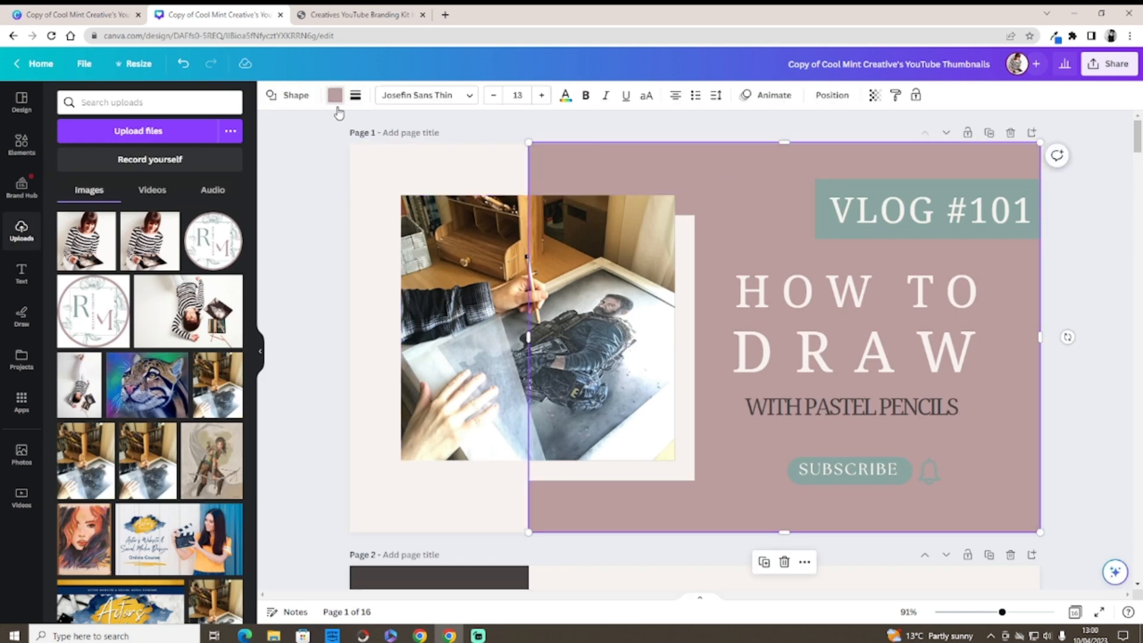
# Step: Try grey, brown and tan photo colours on the pink panel, settling on dark brown
pyautogui.click(335, 97)
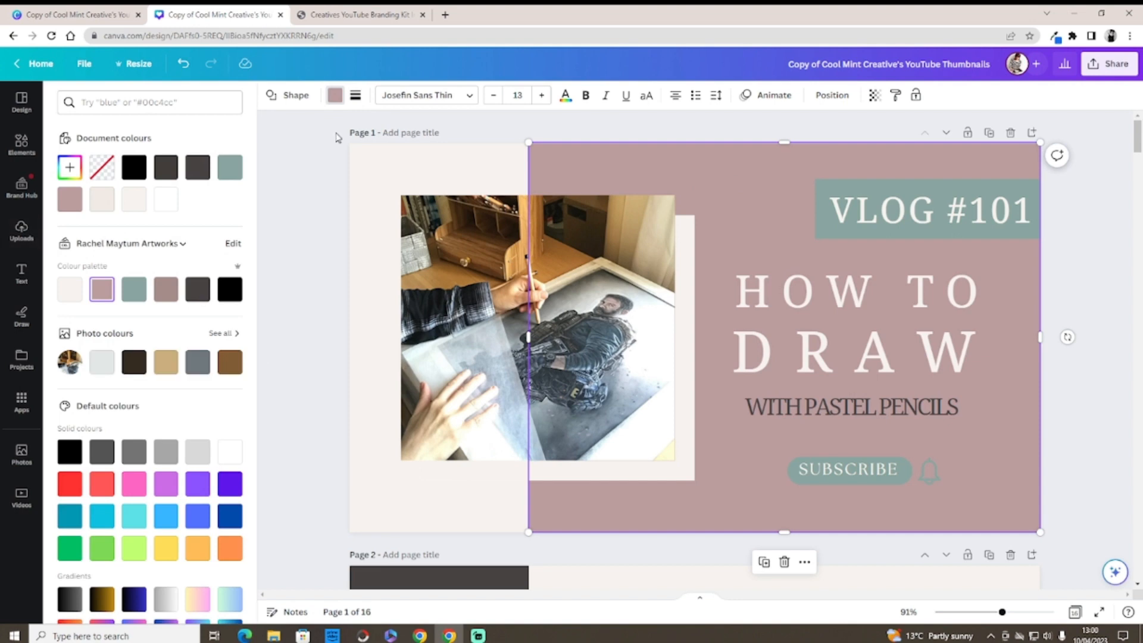
pyautogui.click(196, 370)
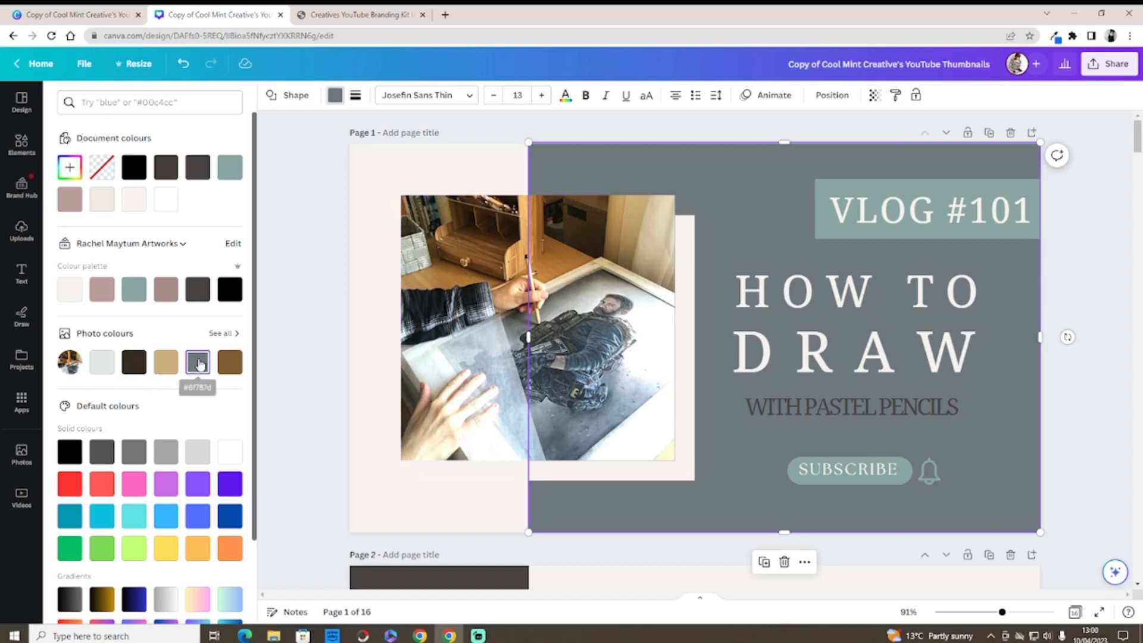
pyautogui.click(224, 367)
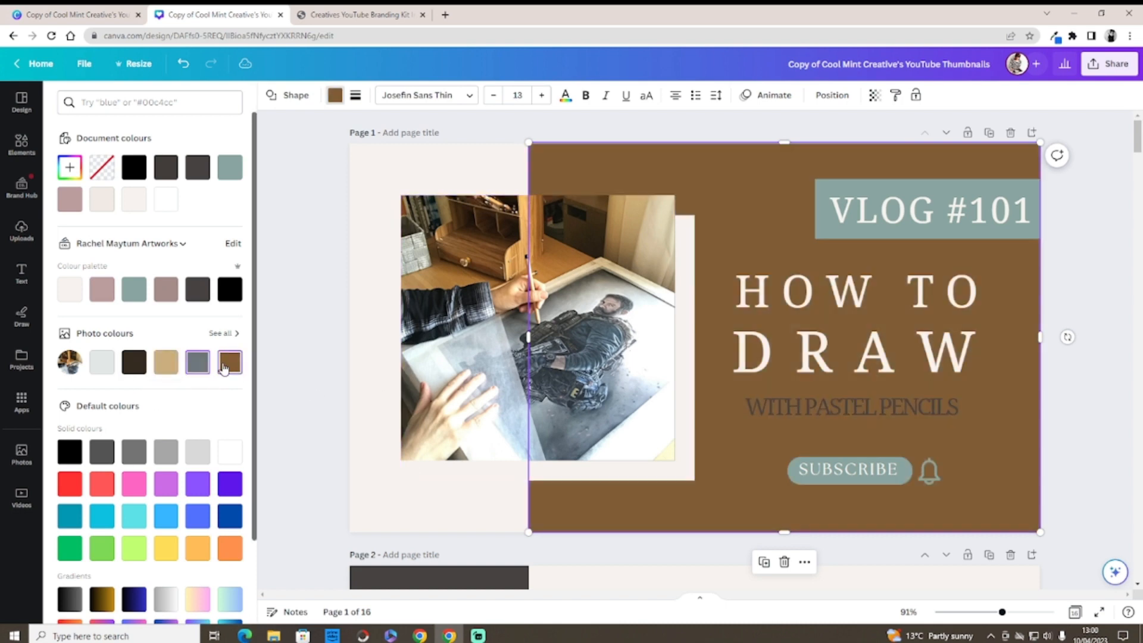
pyautogui.click(133, 365)
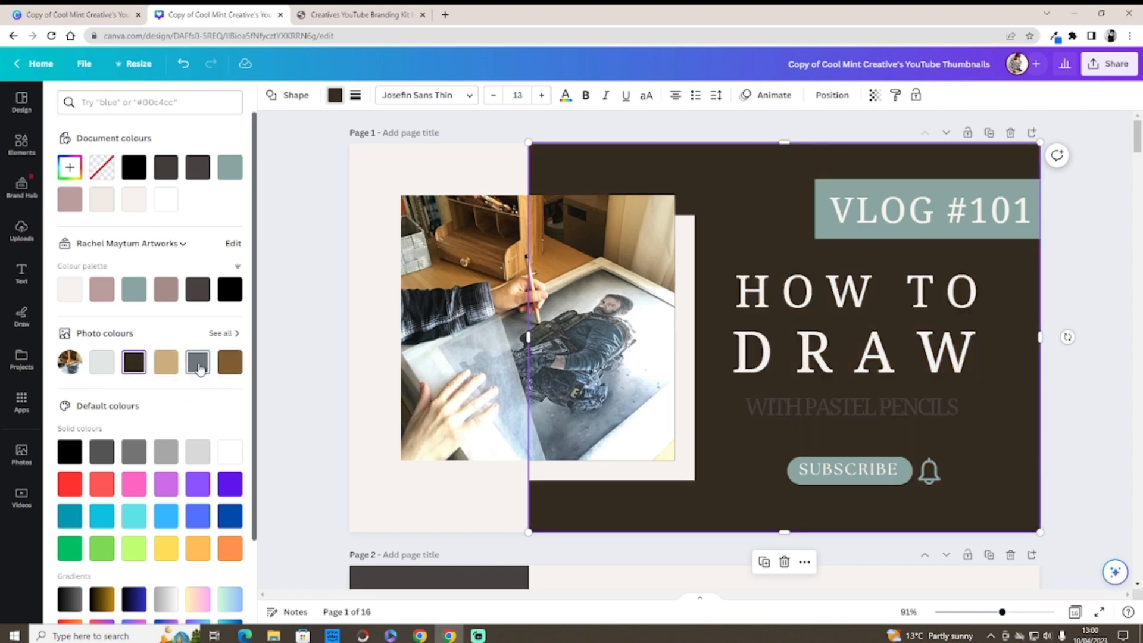
pyautogui.click(165, 364)
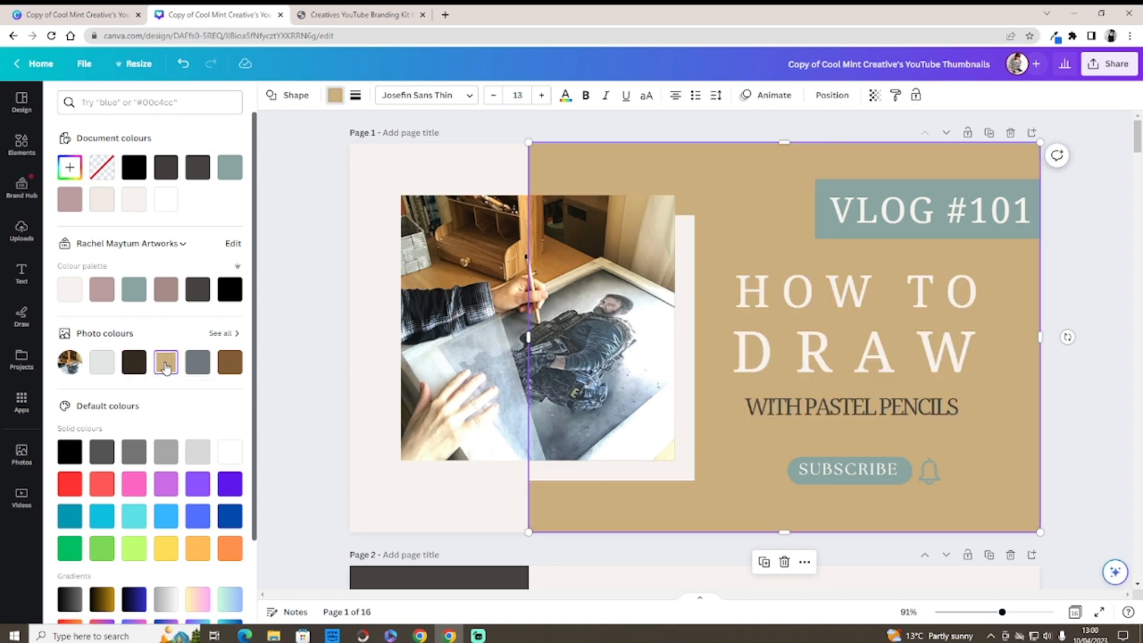
pyautogui.click(200, 367)
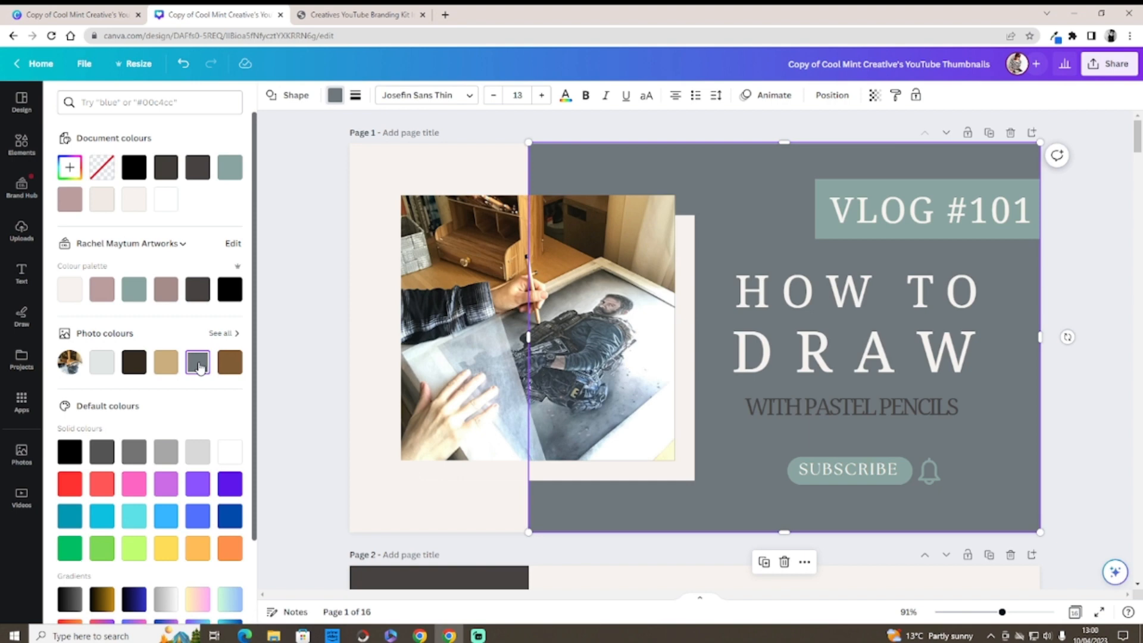
pyautogui.click(225, 370)
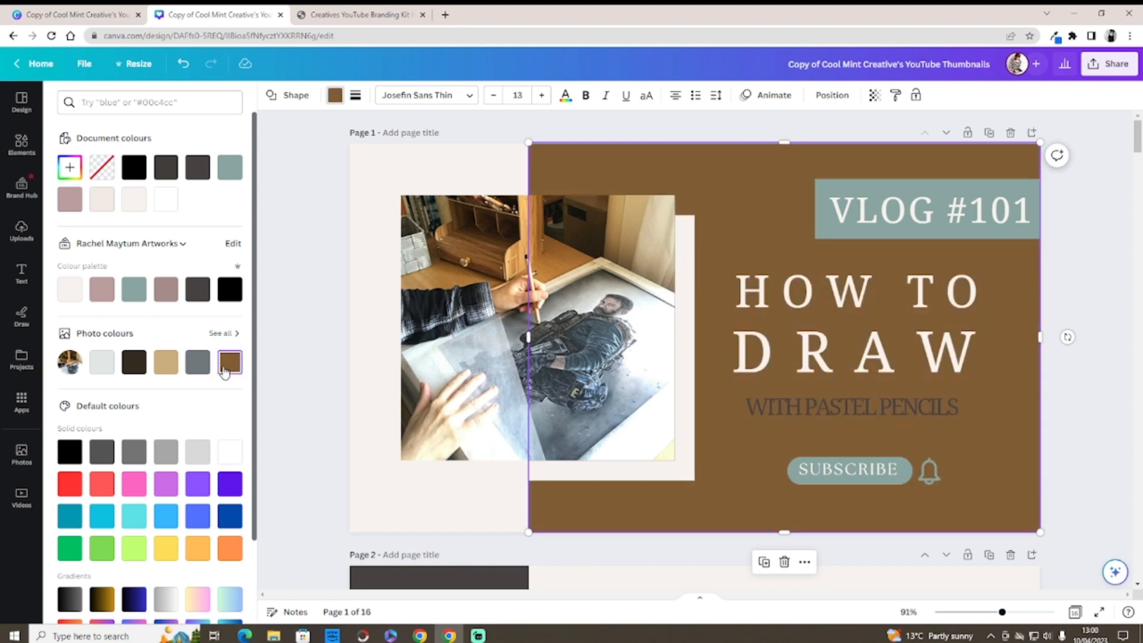
pyautogui.click(166, 369)
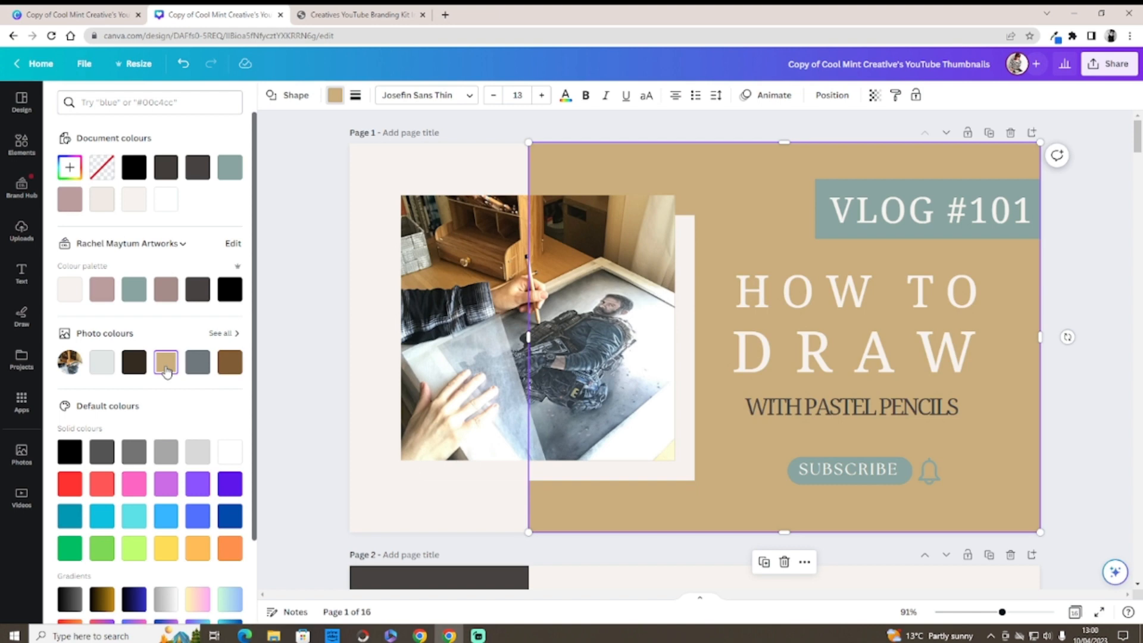
pyautogui.click(133, 363)
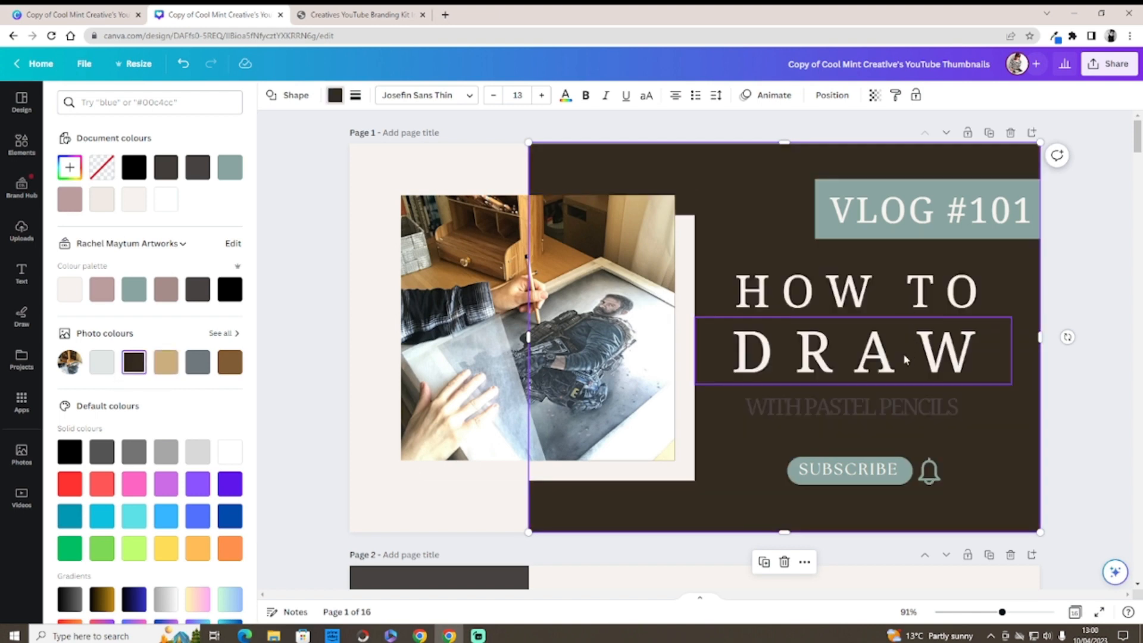
pyautogui.click(881, 400)
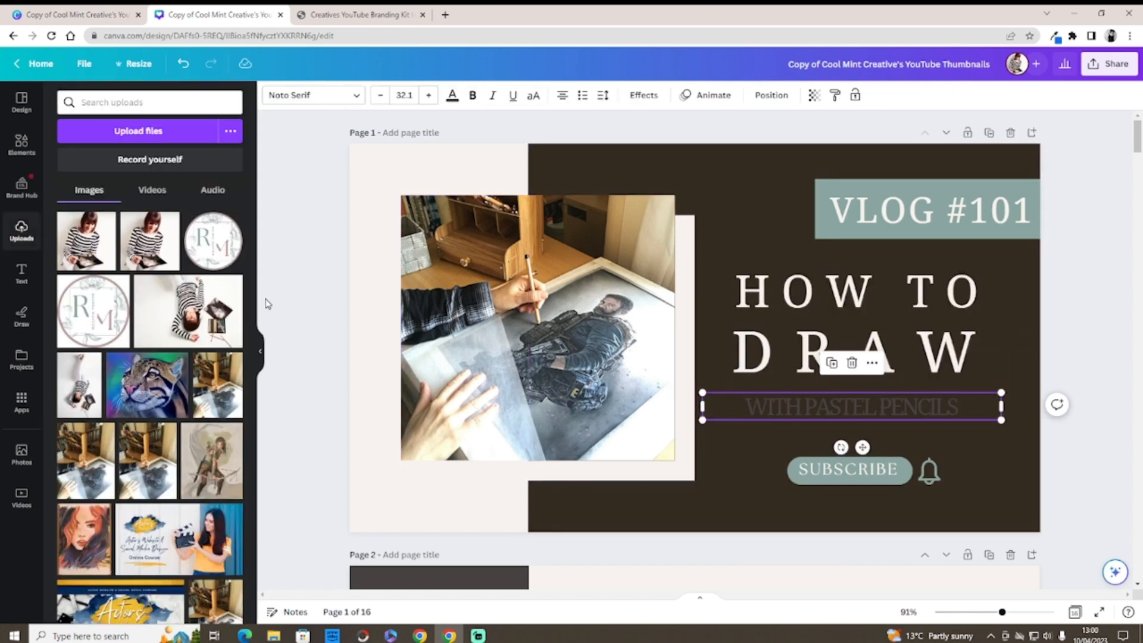
# Step: Make the subtitle text, the VLOG #101 box and the SUBSCRIBE button tan
pyautogui.click(452, 96)
pyautogui.click(166, 354)
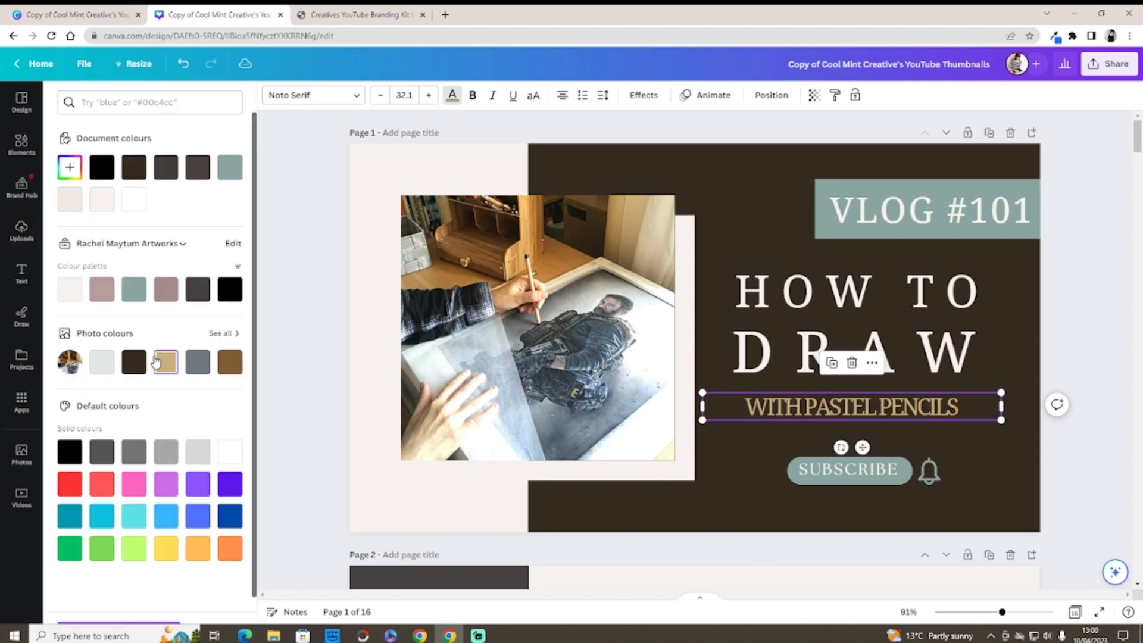
pyautogui.click(873, 181)
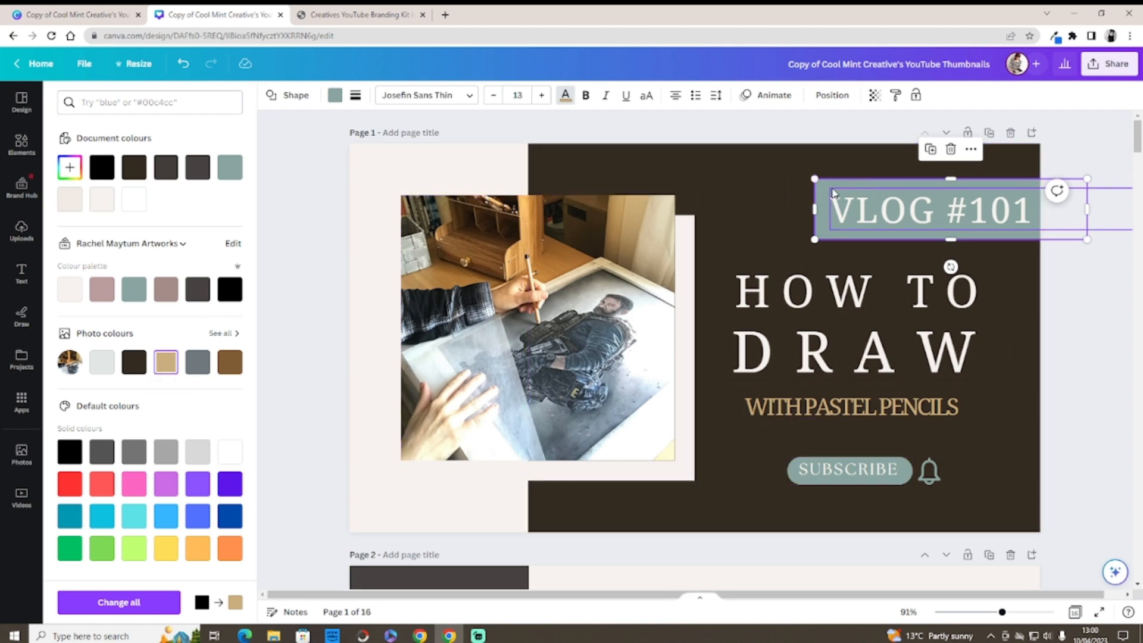
pyautogui.click(339, 103)
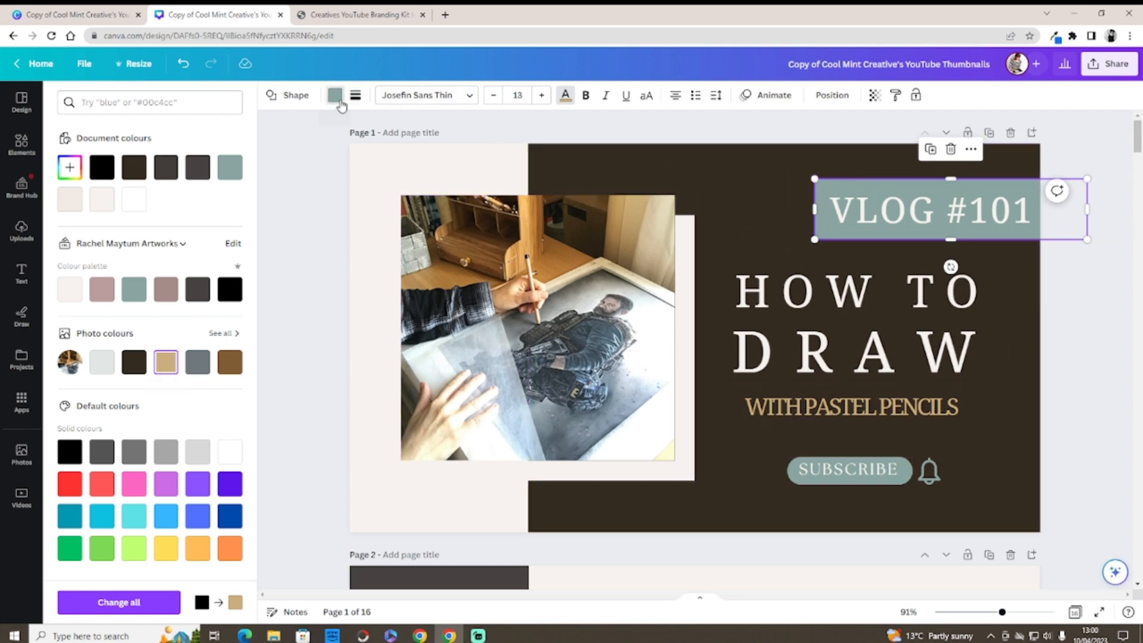
pyautogui.click(166, 364)
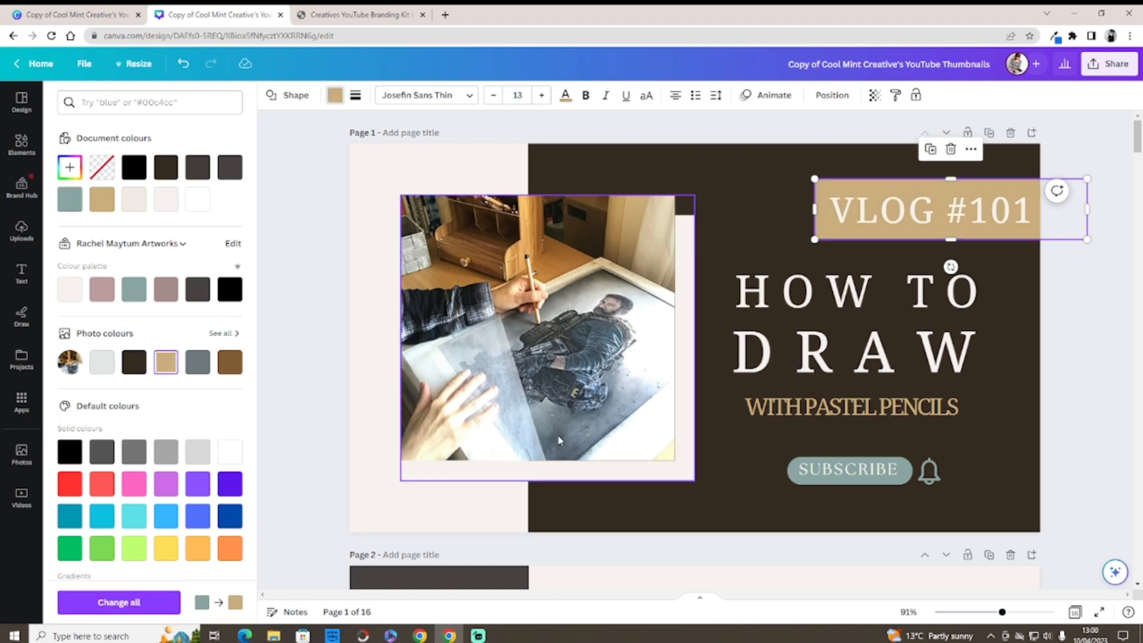
pyautogui.click(801, 476)
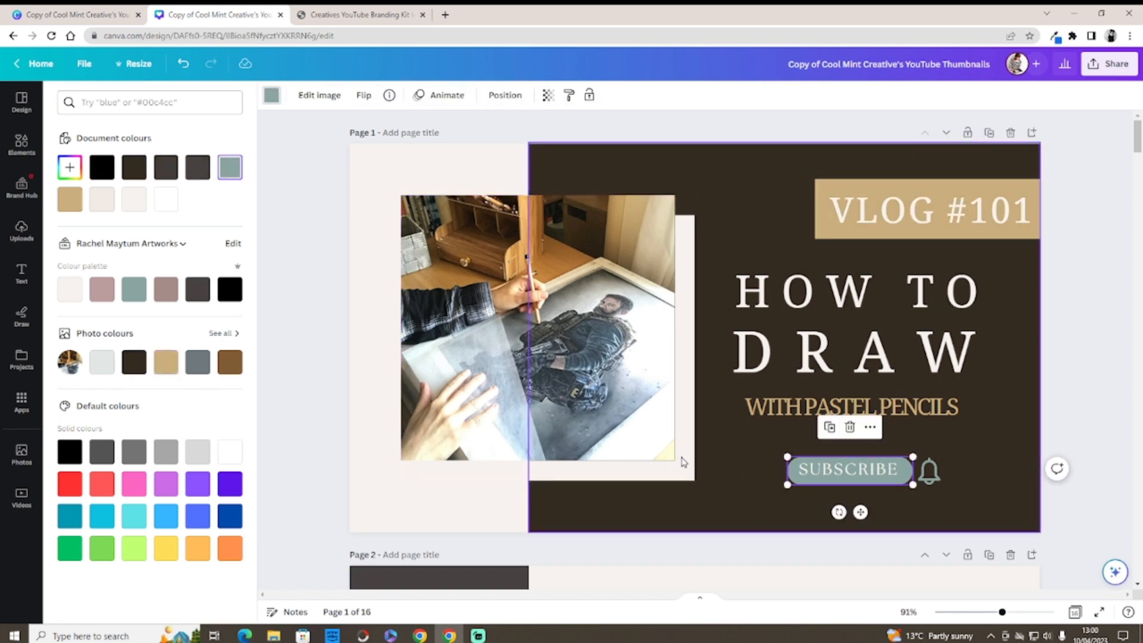
pyautogui.click(166, 362)
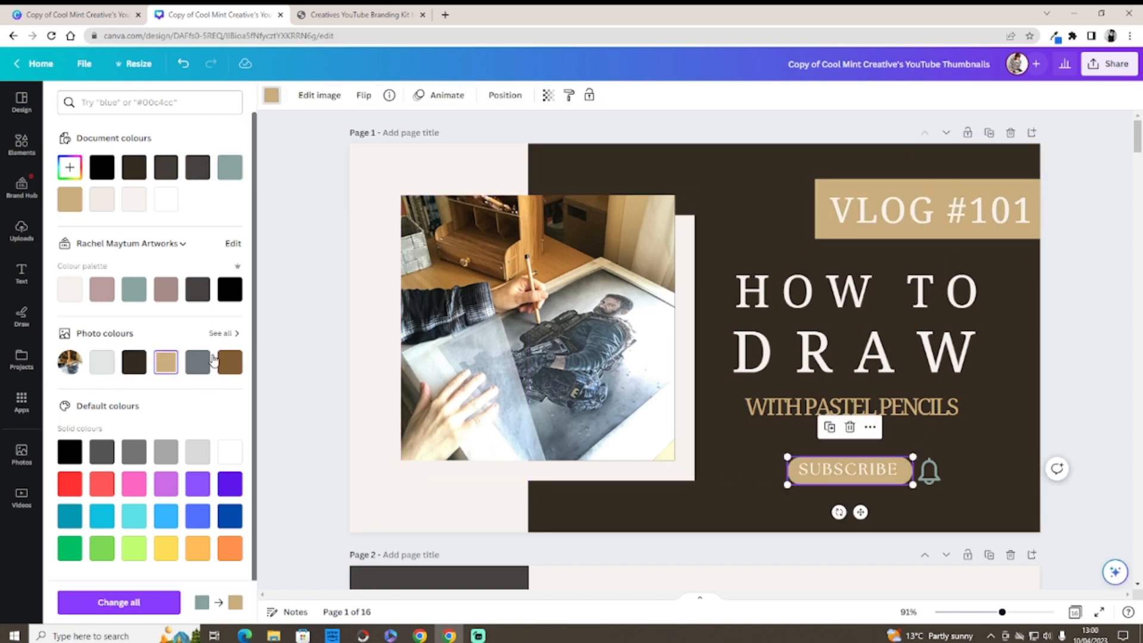
pyautogui.click(926, 472)
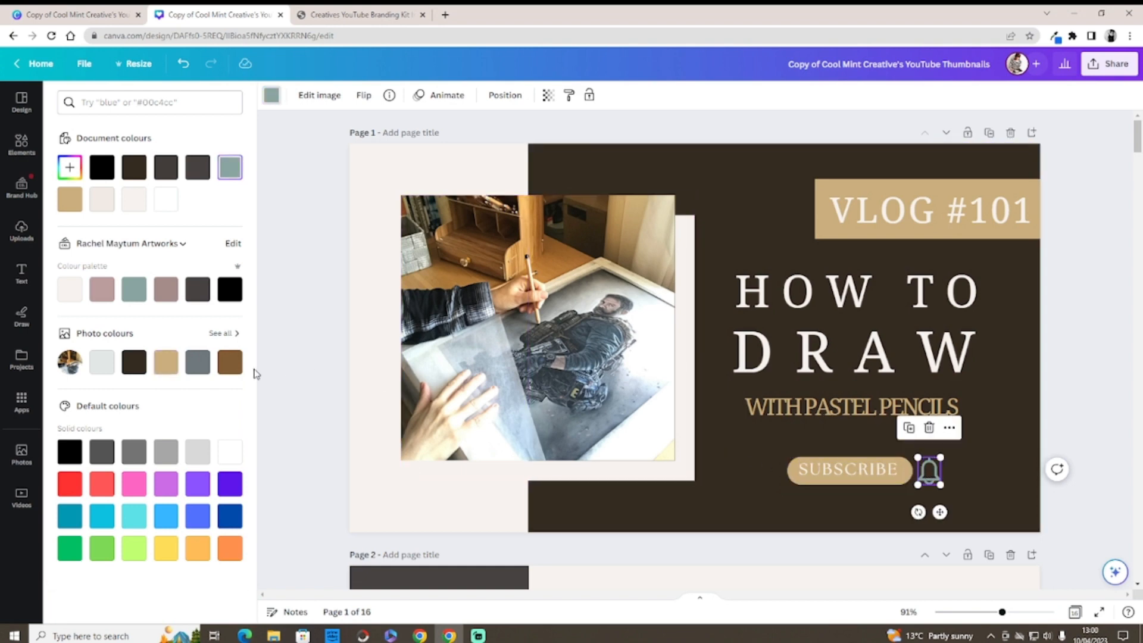
# Step: Make the SUBSCRIBE text dark brown
pyautogui.click(845, 469)
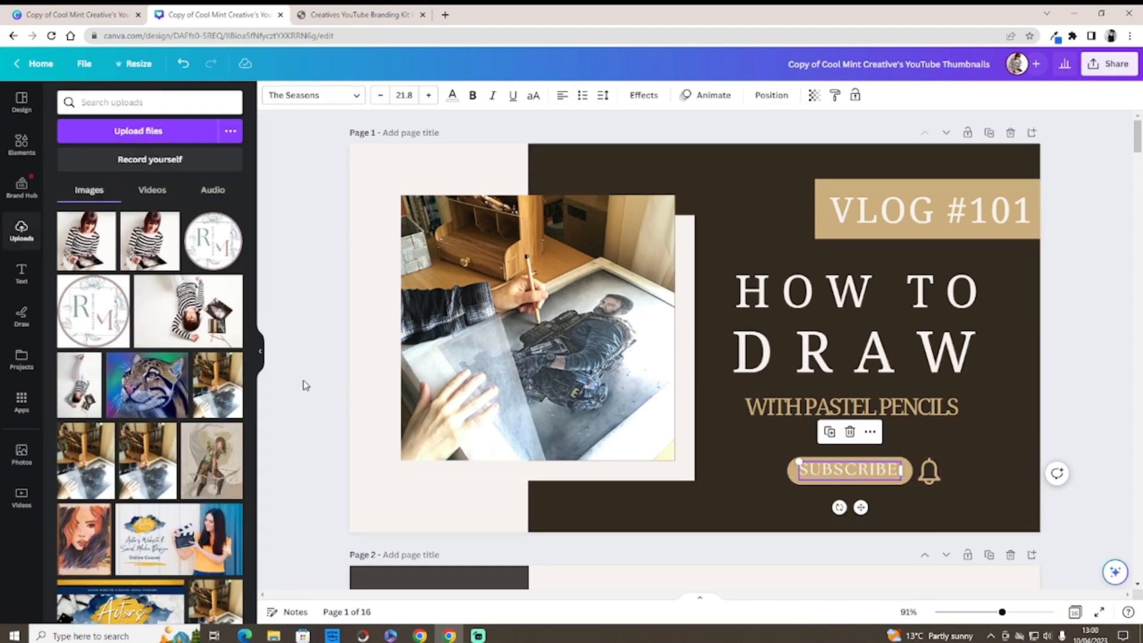
pyautogui.click(461, 98)
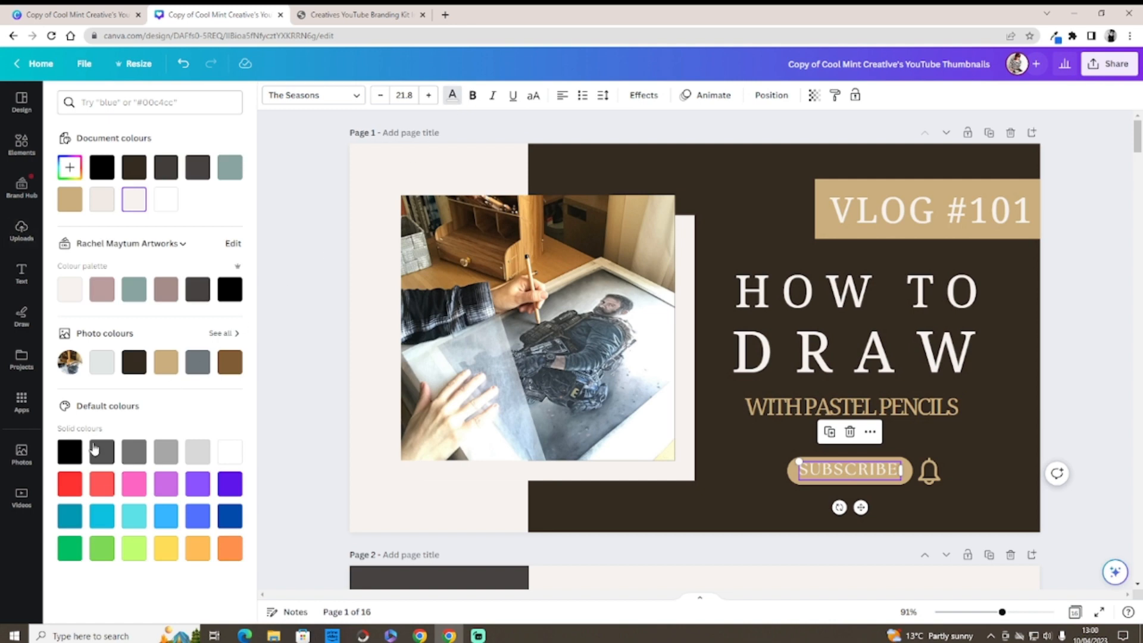
pyautogui.click(135, 363)
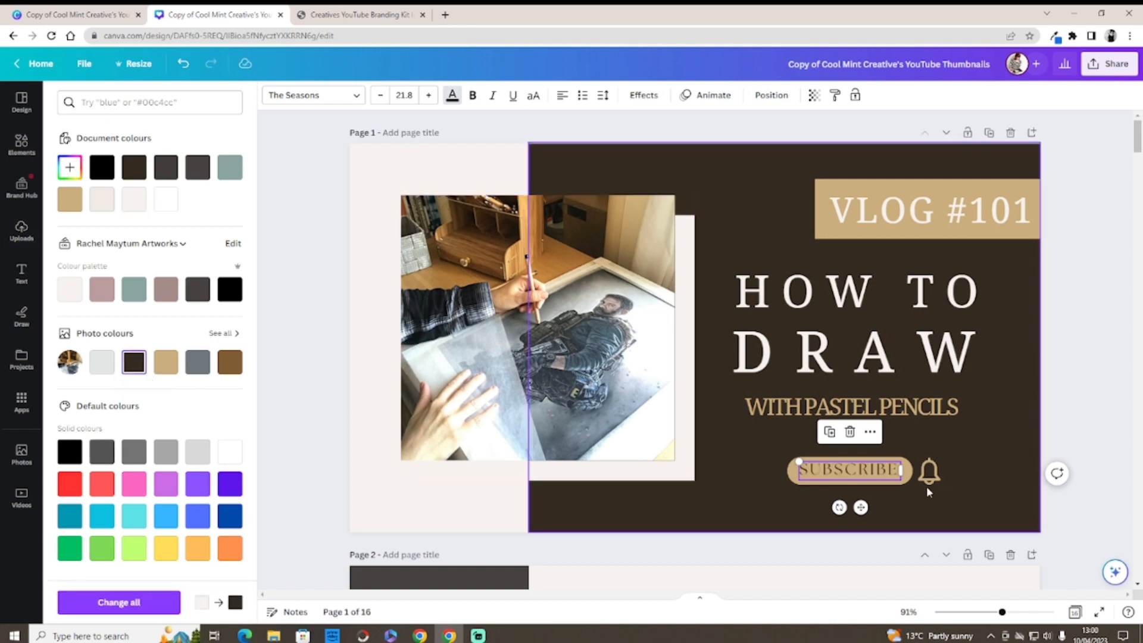
pyautogui.moveTo(863, 505); pyautogui.dragTo(863, 506)
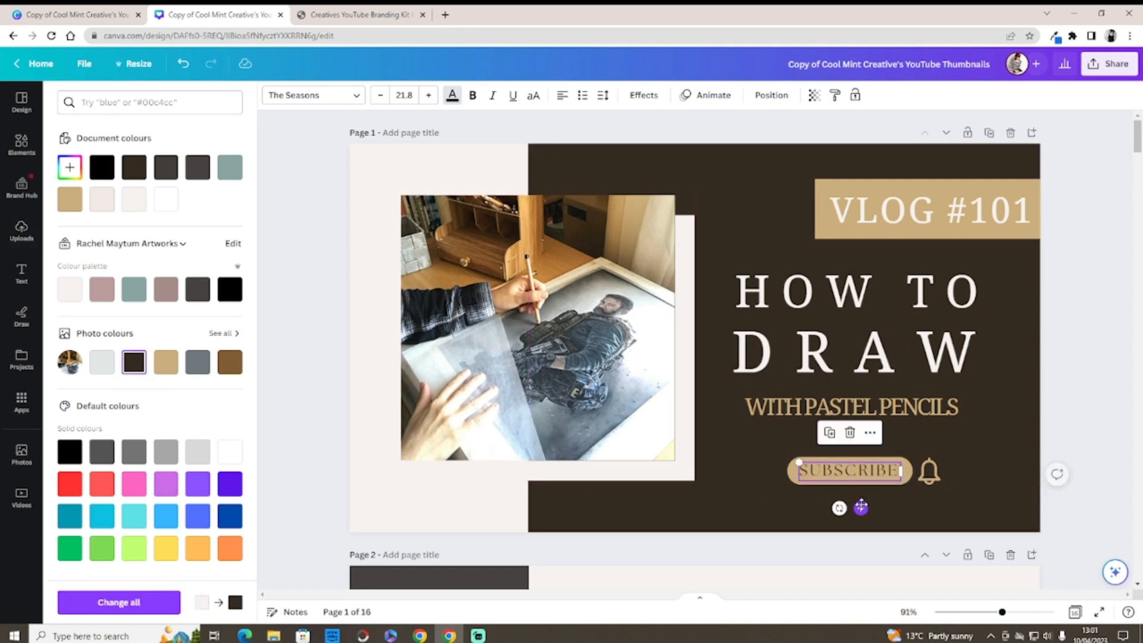
# Step: Set SUBSCRIBE in the Radley font and widen its box to fit one line
pyautogui.click(355, 95)
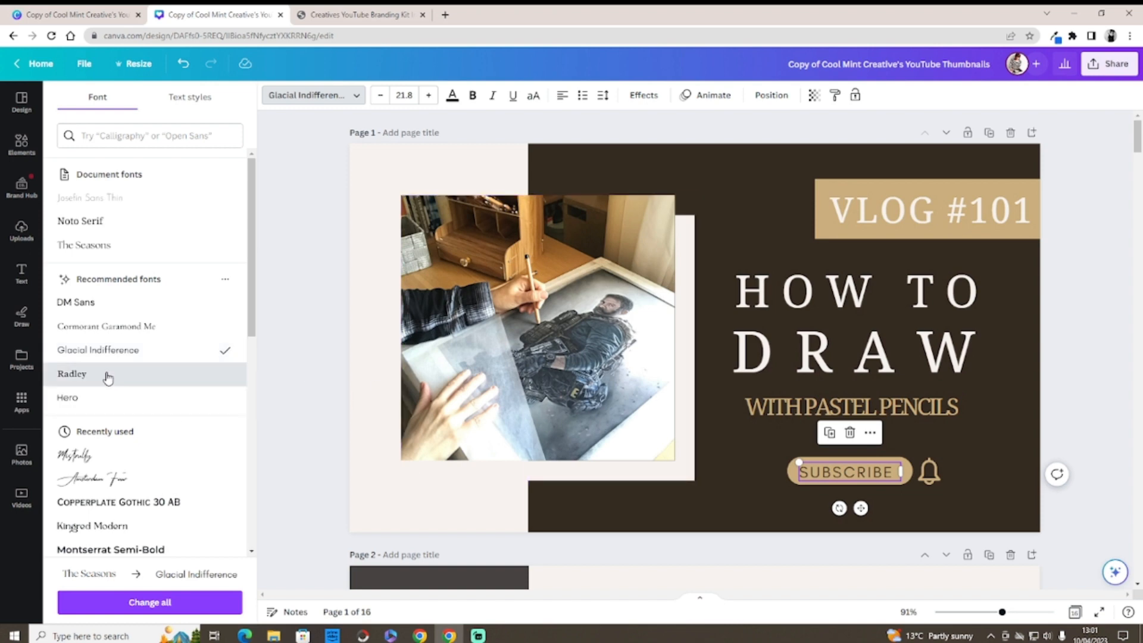
pyautogui.click(106, 375)
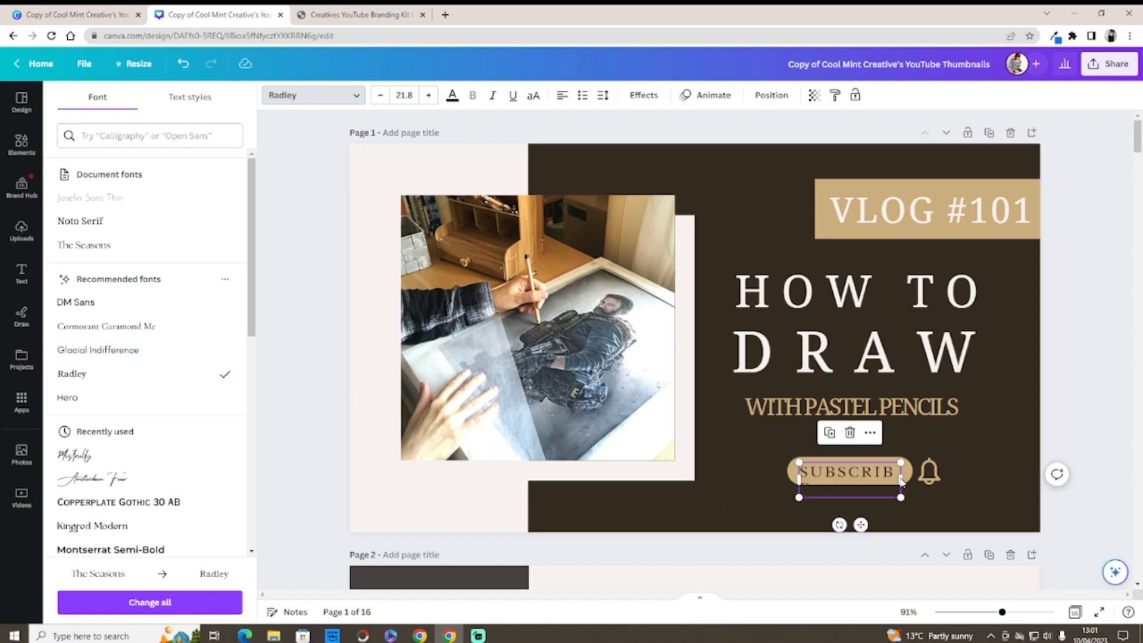
pyautogui.moveTo(901, 477); pyautogui.dragTo(913, 483)
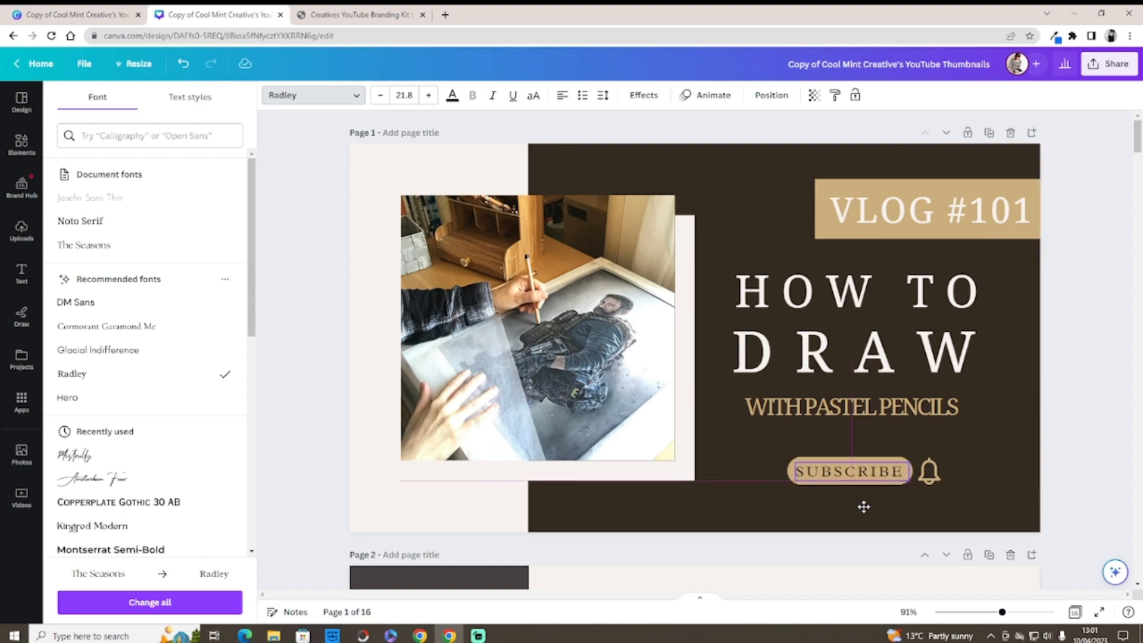
pyautogui.click(765, 484)
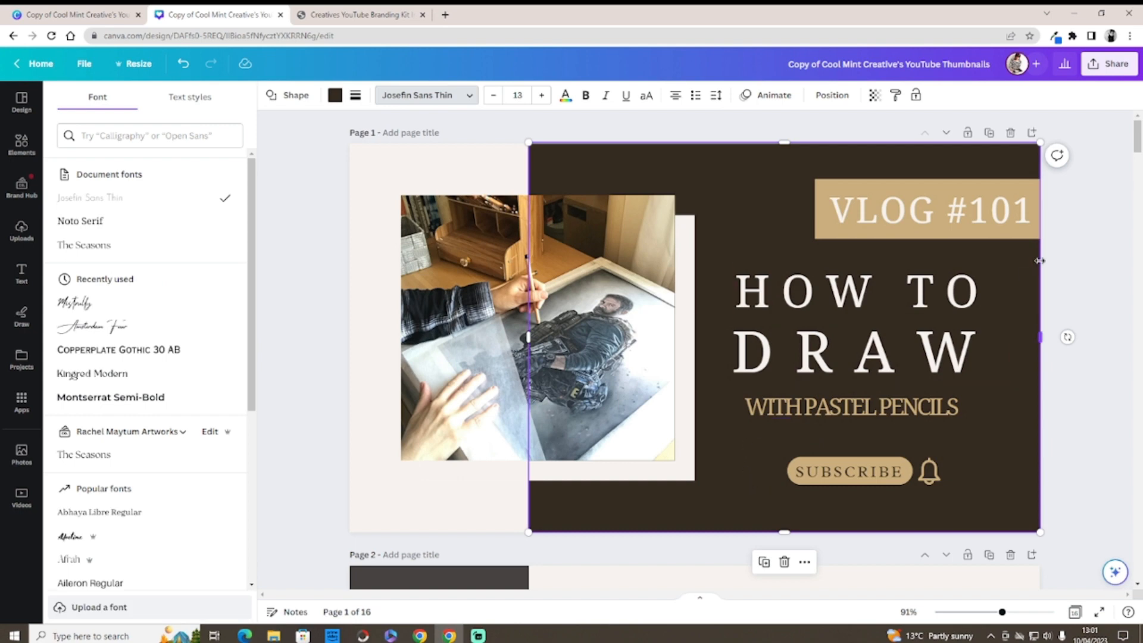
pyautogui.moveTo(1133, 154)
pyautogui.mouseDown()
pyautogui.moveTo(1136, 183)
pyautogui.moveTo(1136, 145)
pyautogui.mouseUp()
pyautogui.click(433, 157)
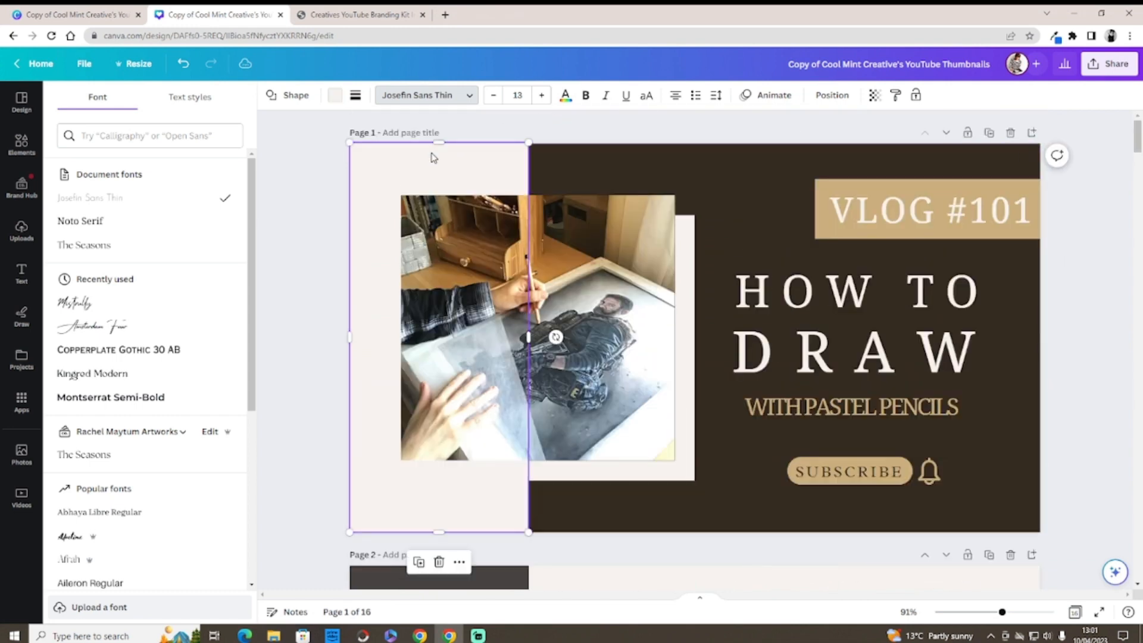
pyautogui.click(337, 97)
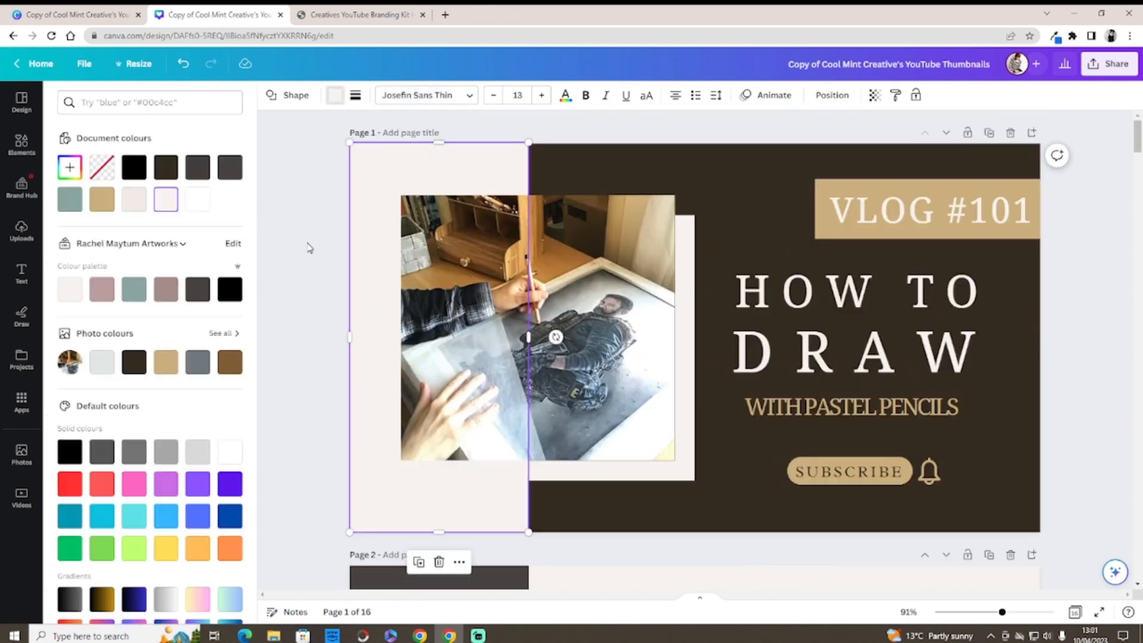
# Step: Make the left rectangle and the drawing photo's backing frame white
pyautogui.click(203, 363)
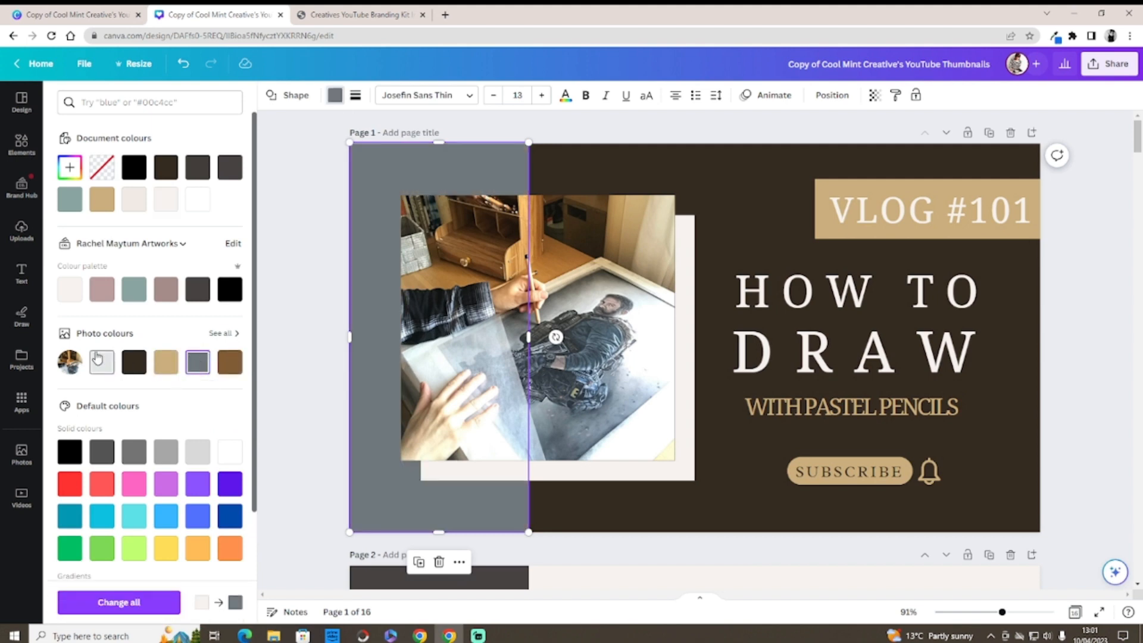
pyautogui.click(230, 451)
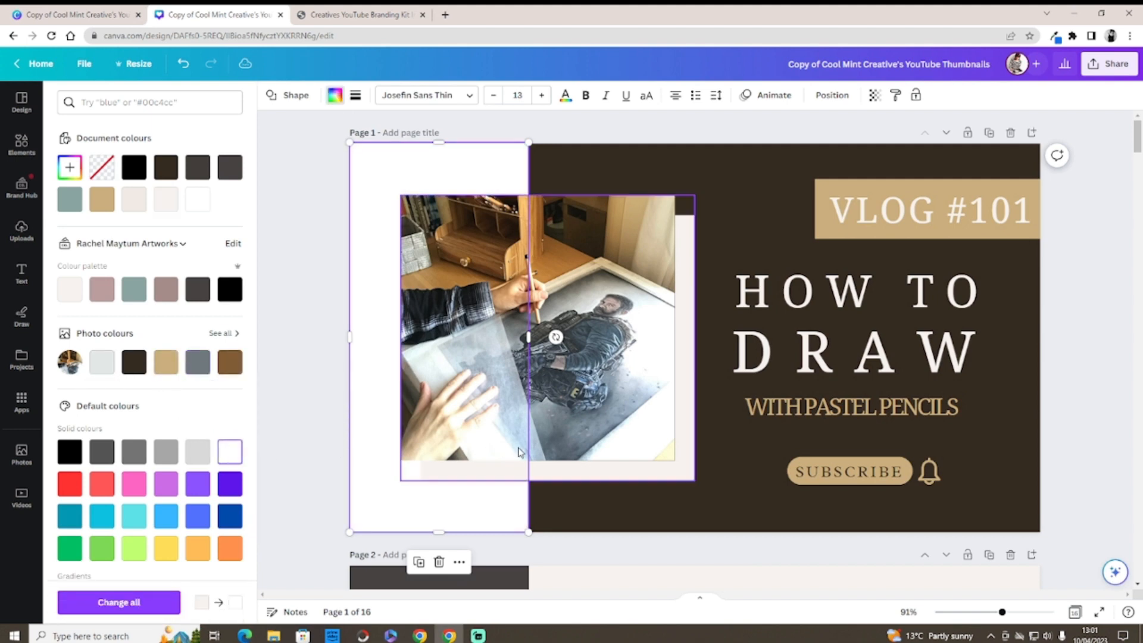
pyautogui.click(553, 470)
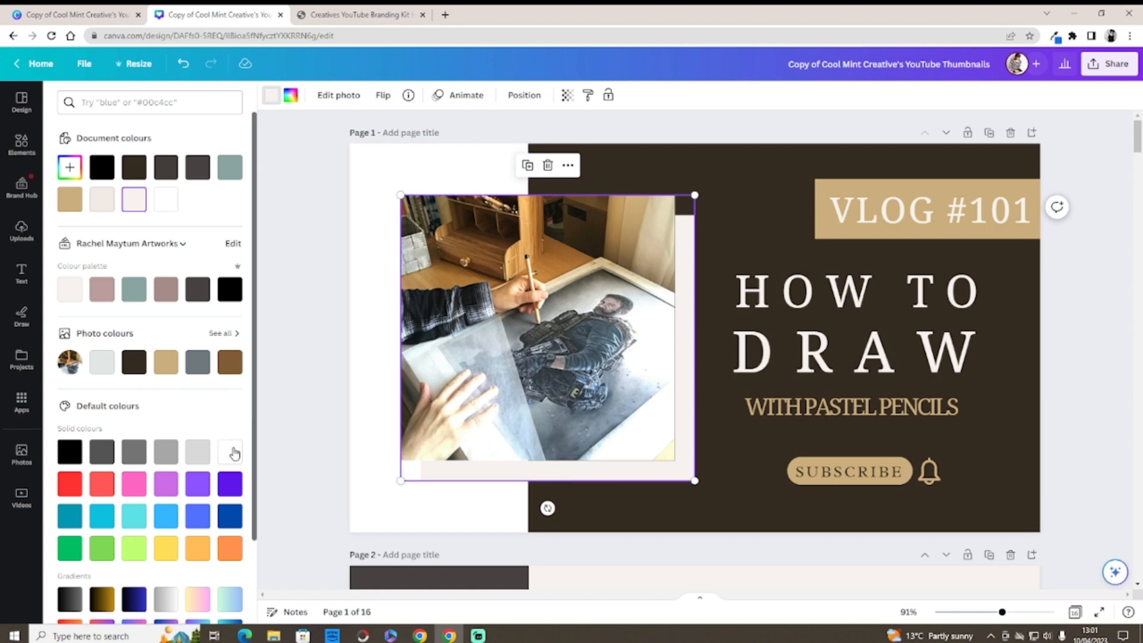
pyautogui.click(200, 364)
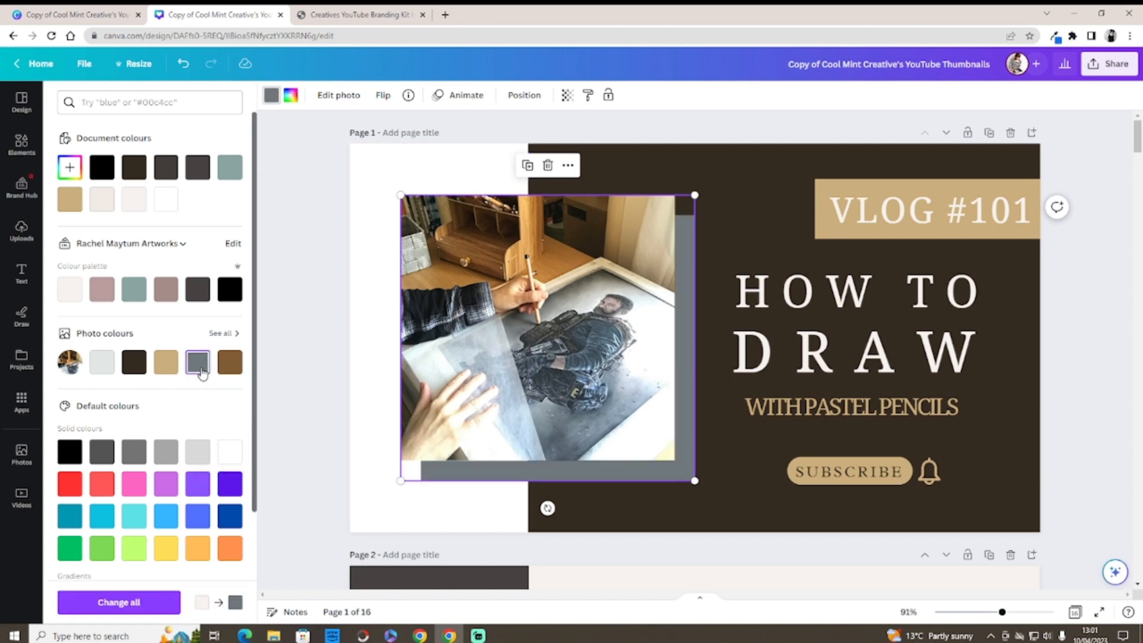
pyautogui.click(229, 452)
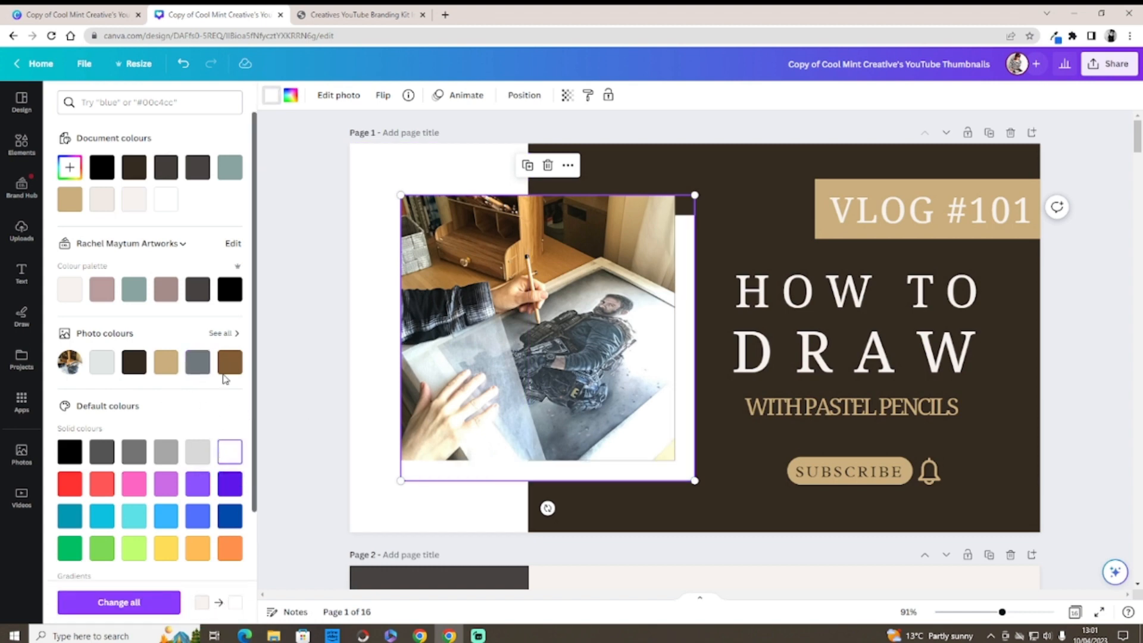
pyautogui.click(322, 229)
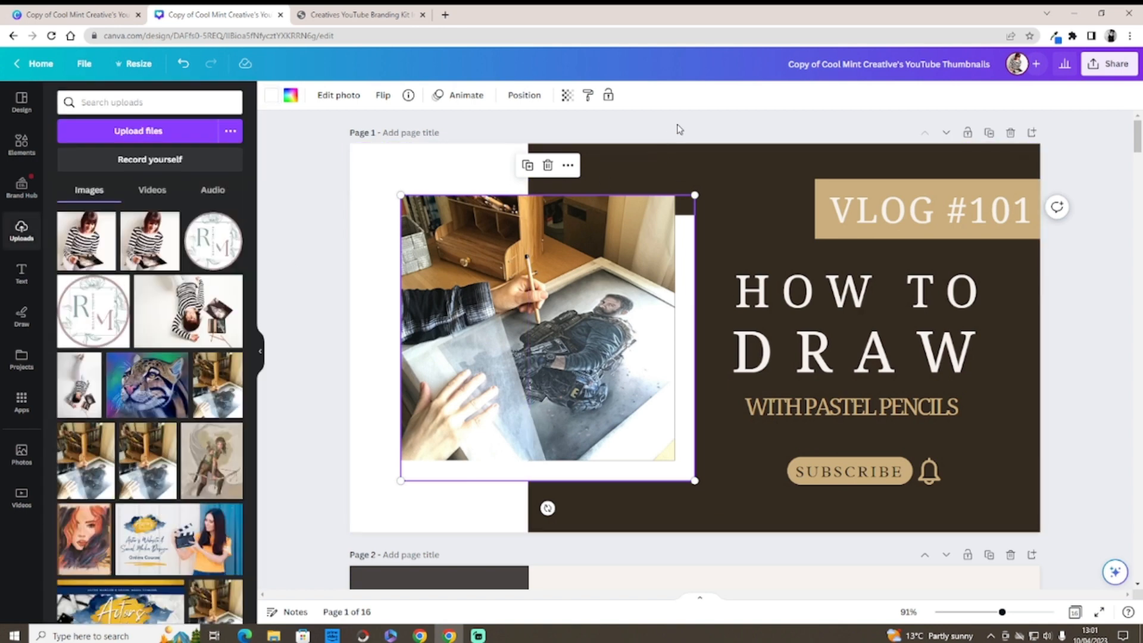
pyautogui.click(723, 162)
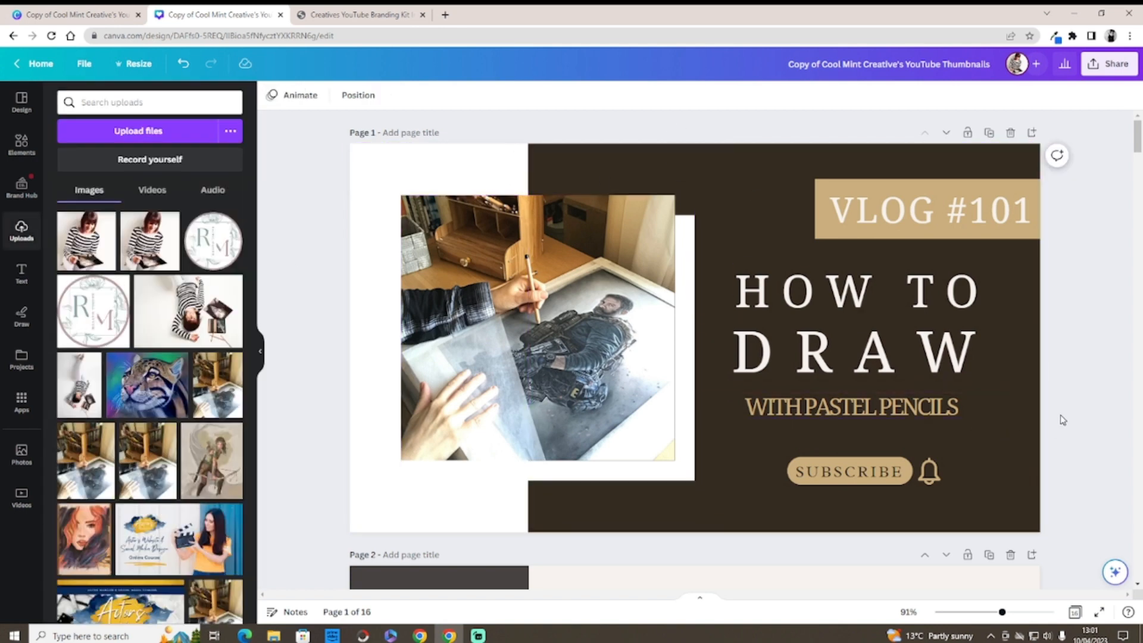
# Step: Select the photographer silhouette on page 3 and search Elements for Podcast graphics
pyautogui.moveTo(1137, 152); pyautogui.dragTo(1137, 209)
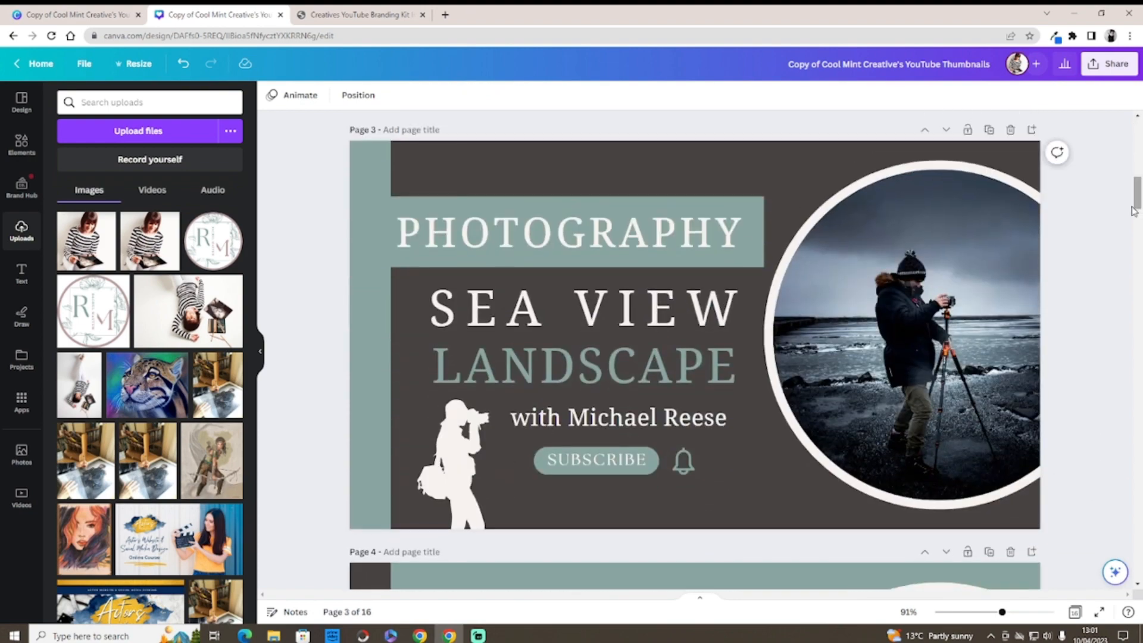
pyautogui.click(473, 476)
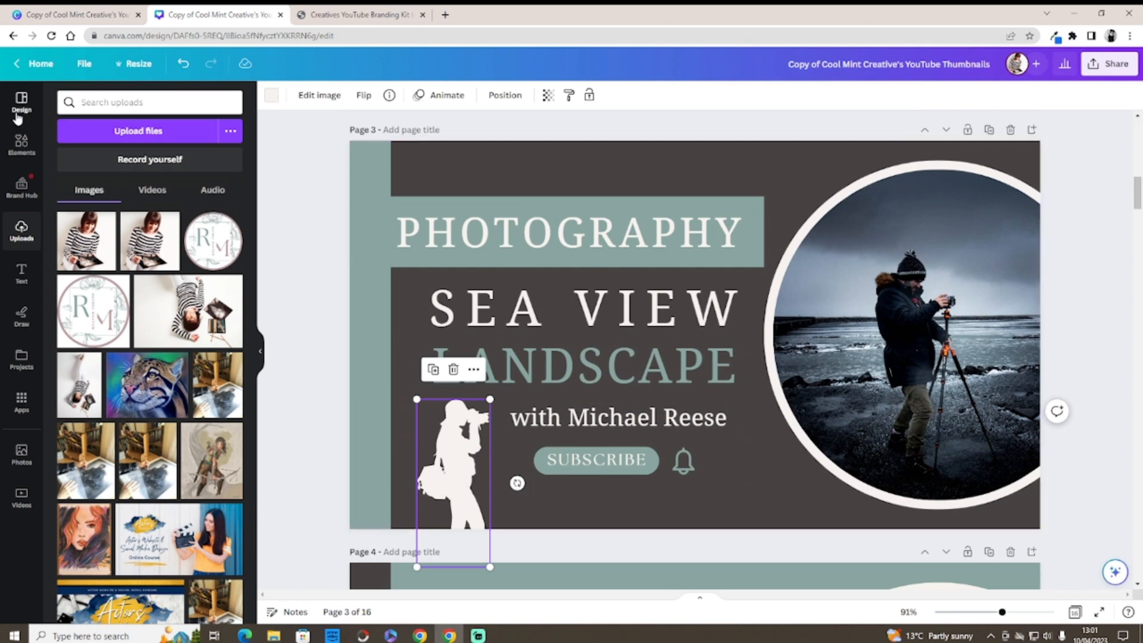
pyautogui.click(22, 146)
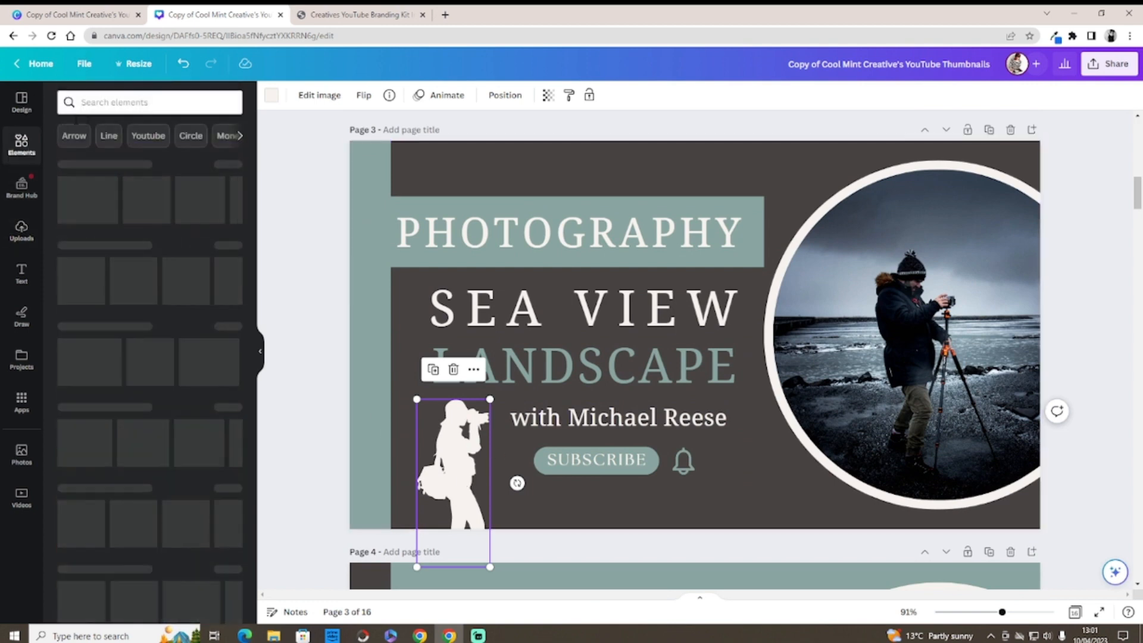
pyautogui.click(120, 104)
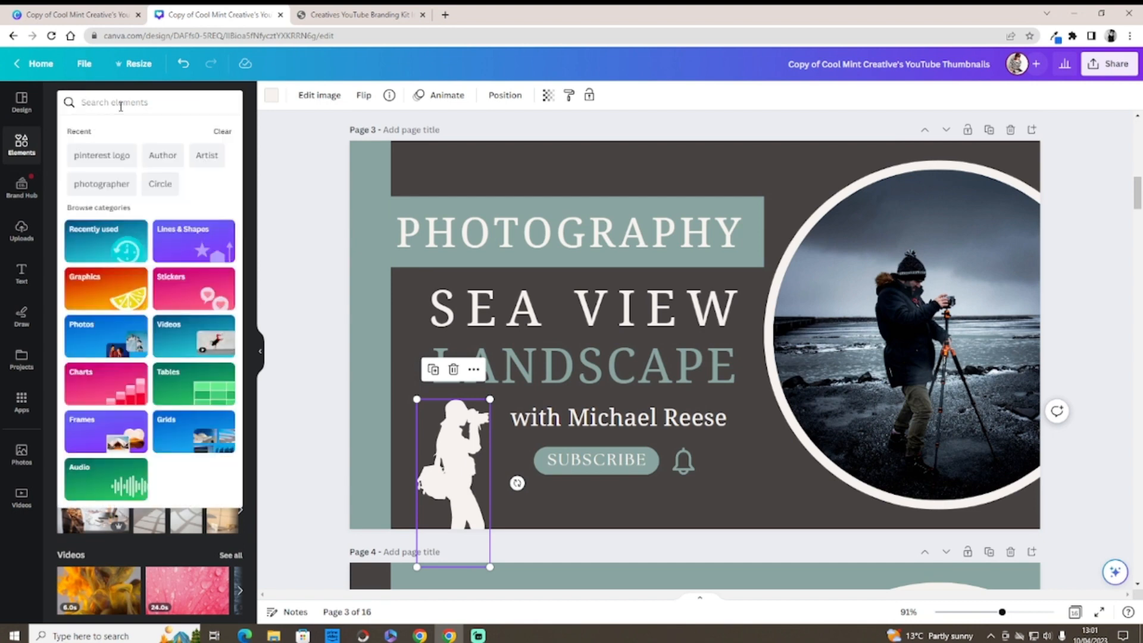
pyautogui.write('P')
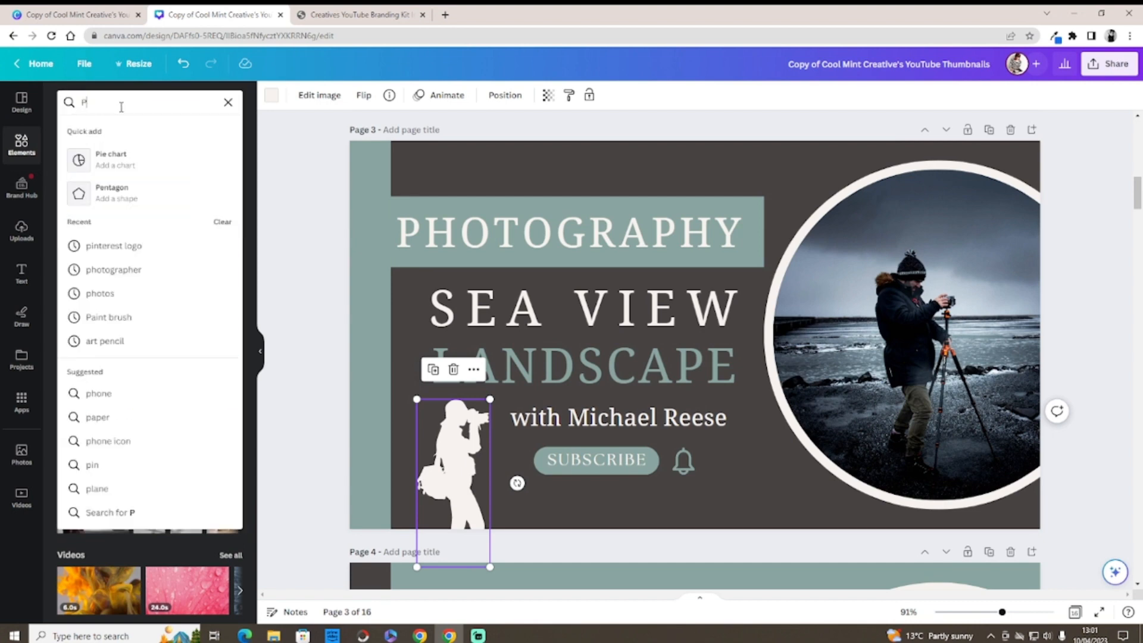
pyautogui.write('odcast')
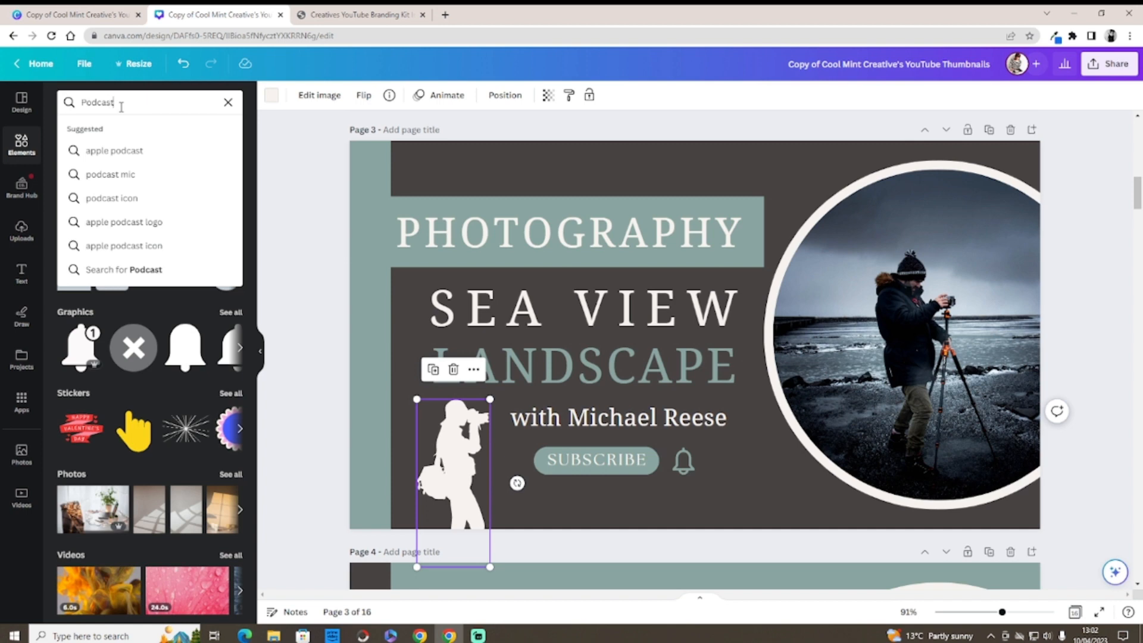
pyautogui.press('Return')
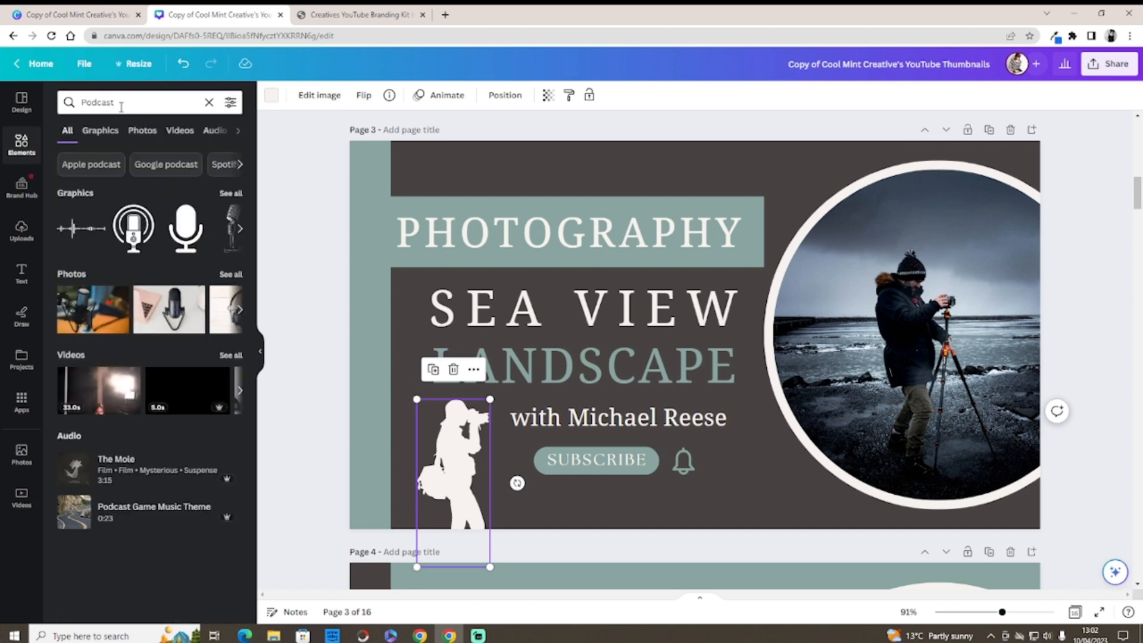
pyautogui.click(230, 194)
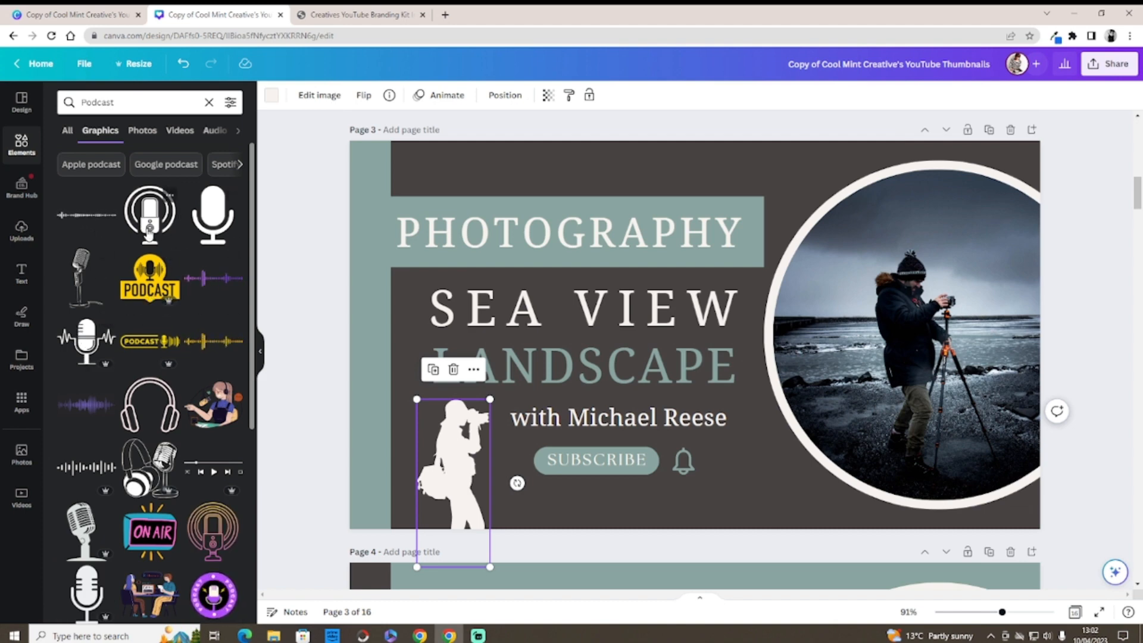
# Step: Replace the silhouette with a podcast microphone graphic sized into the lower left
pyautogui.click(448, 375)
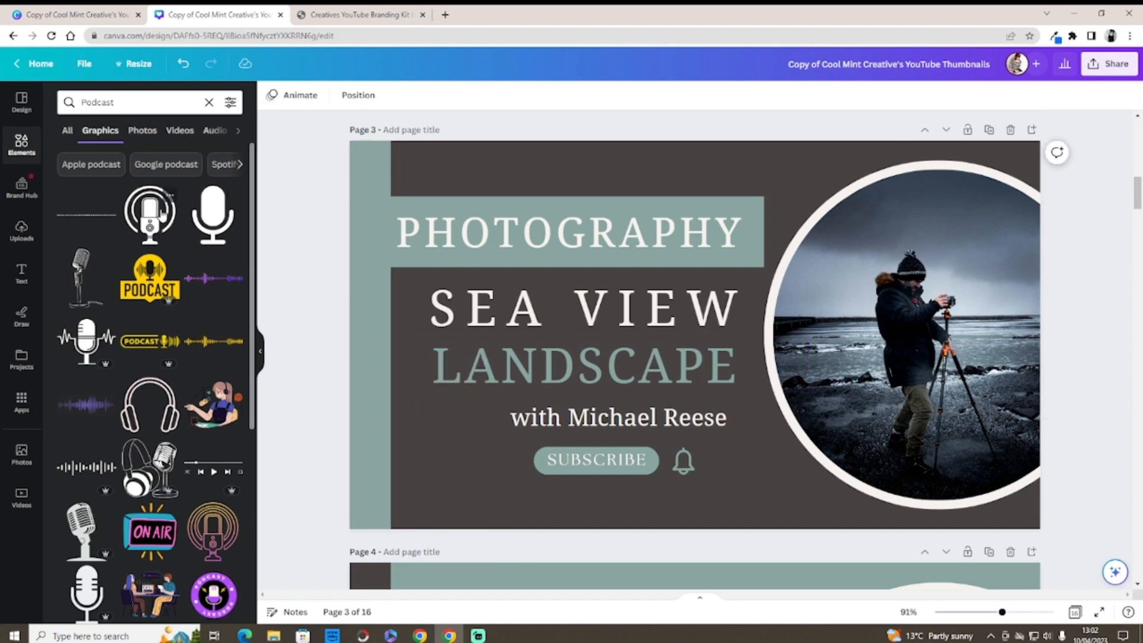
pyautogui.moveTo(159, 198); pyautogui.dragTo(445, 425)
pyautogui.moveTo(441, 402); pyautogui.dragTo(442, 400)
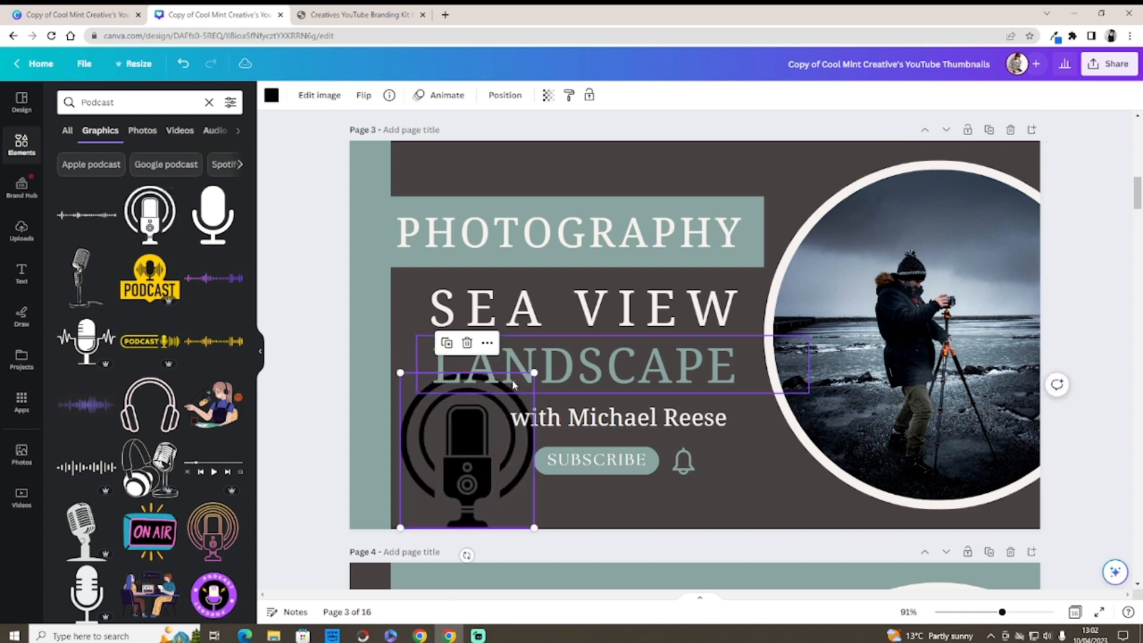
pyautogui.moveTo(534, 332); pyautogui.dragTo(463, 448)
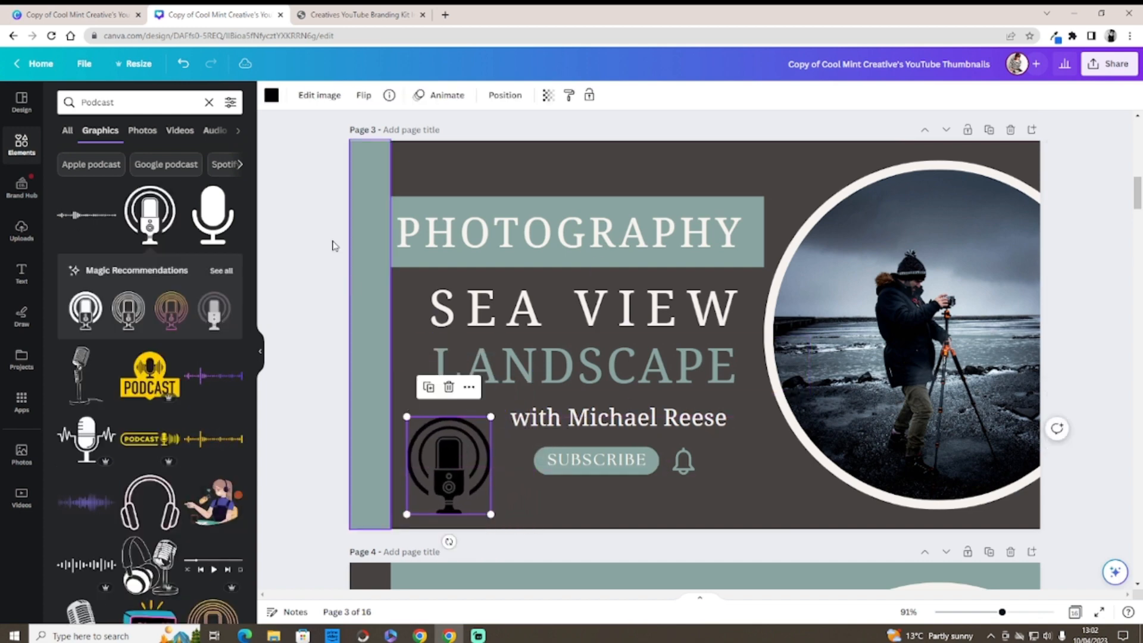
# Step: Colour the microphone graphic off-white
pyautogui.click(272, 95)
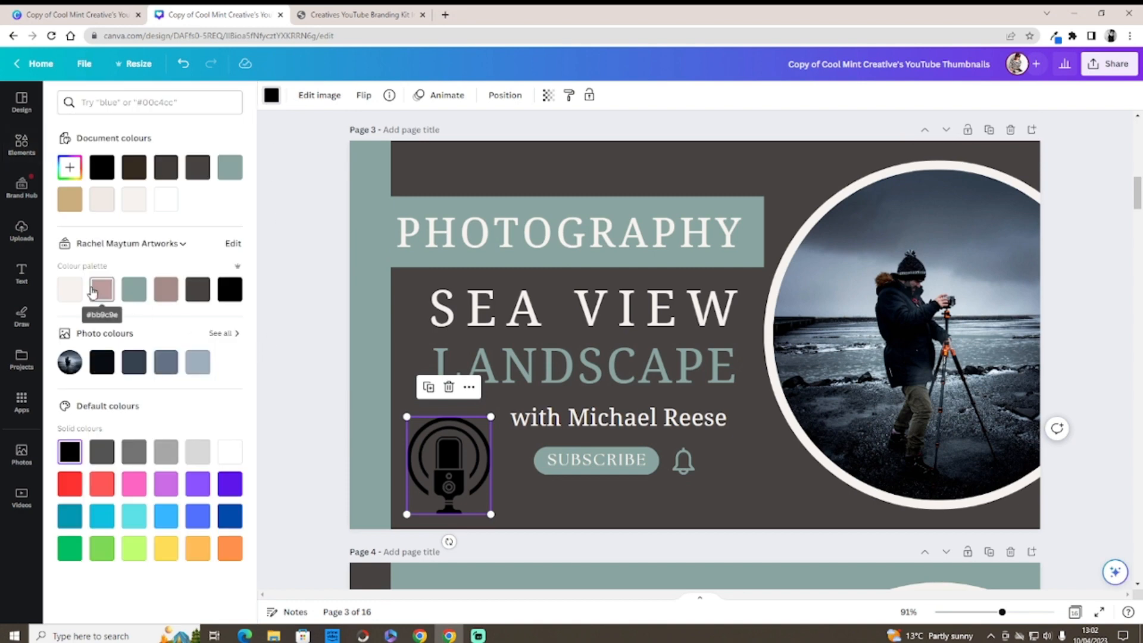
pyautogui.click(164, 201)
pyautogui.click(70, 290)
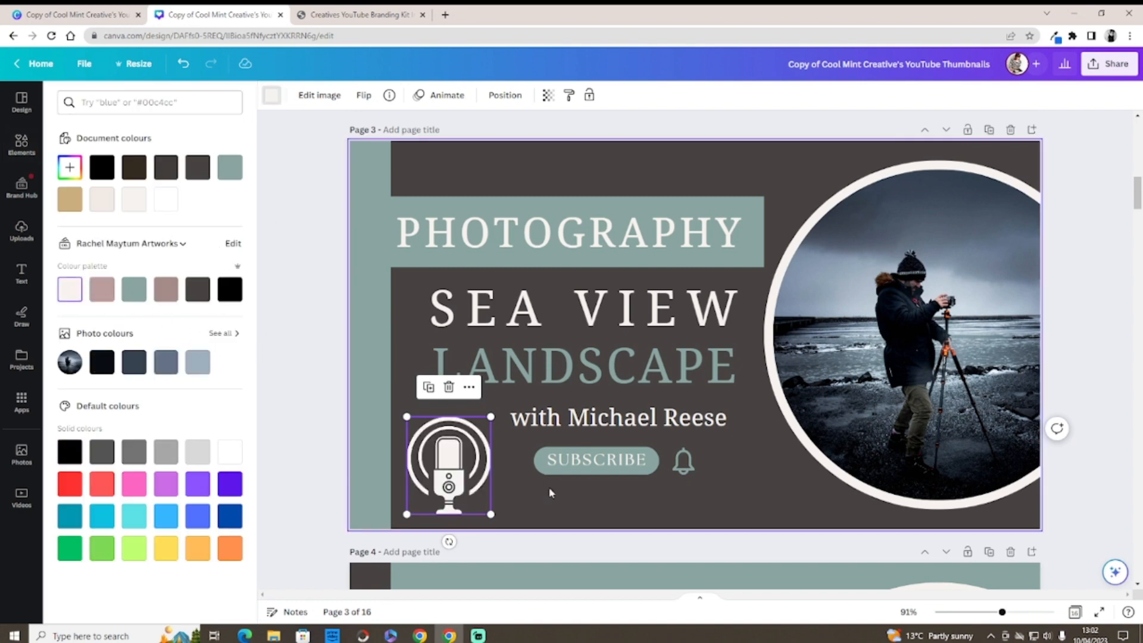
pyautogui.click(552, 501)
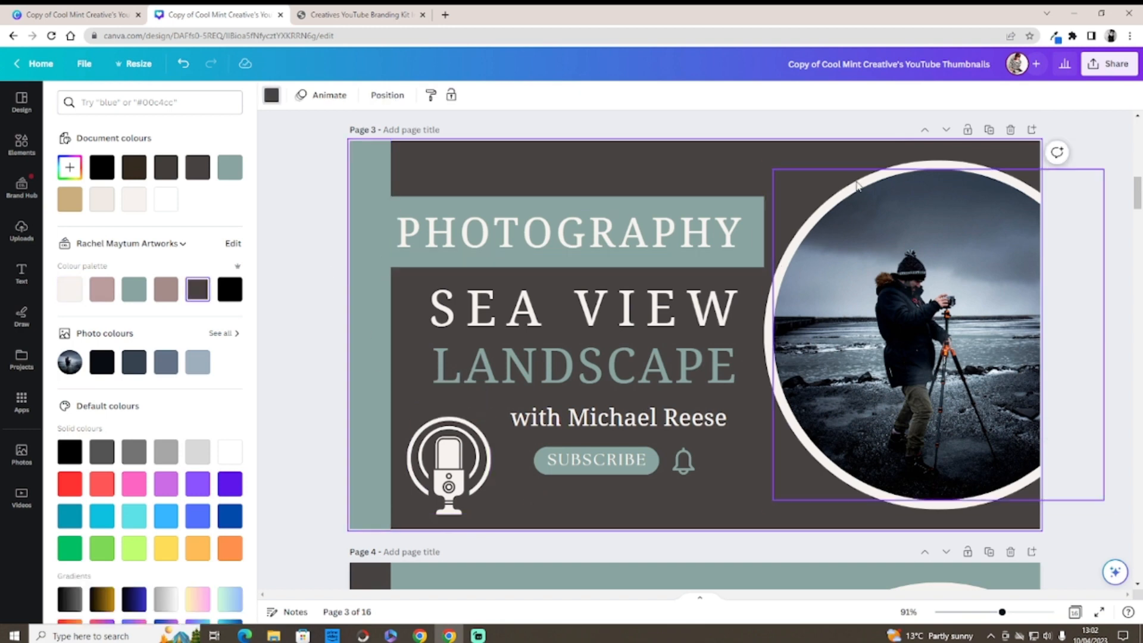
pyautogui.click(933, 166)
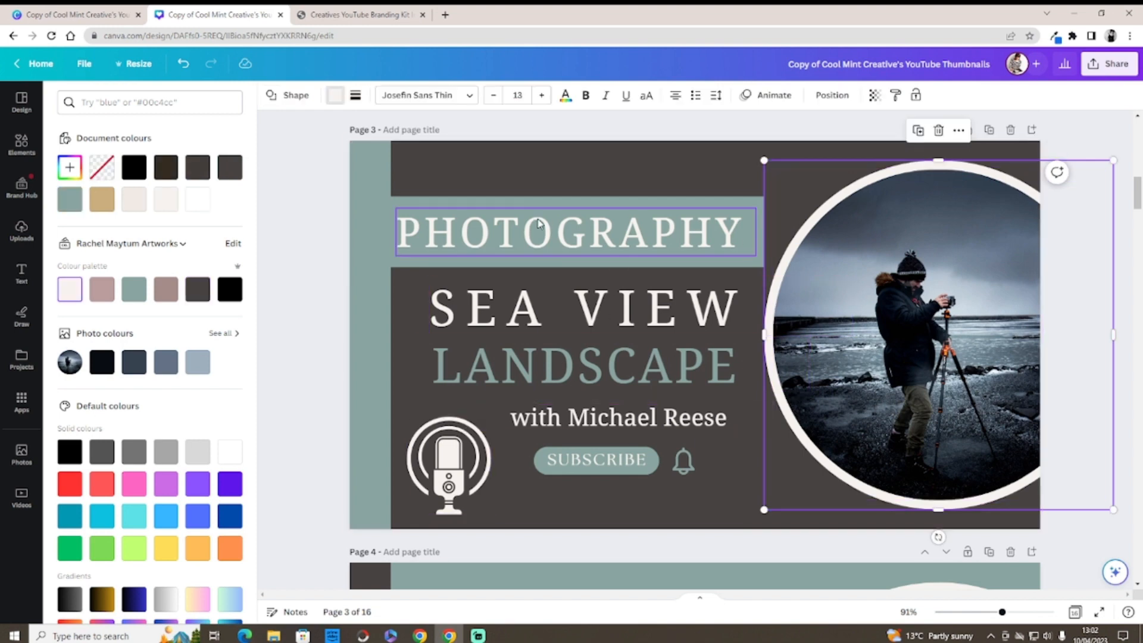
pyautogui.click(859, 261)
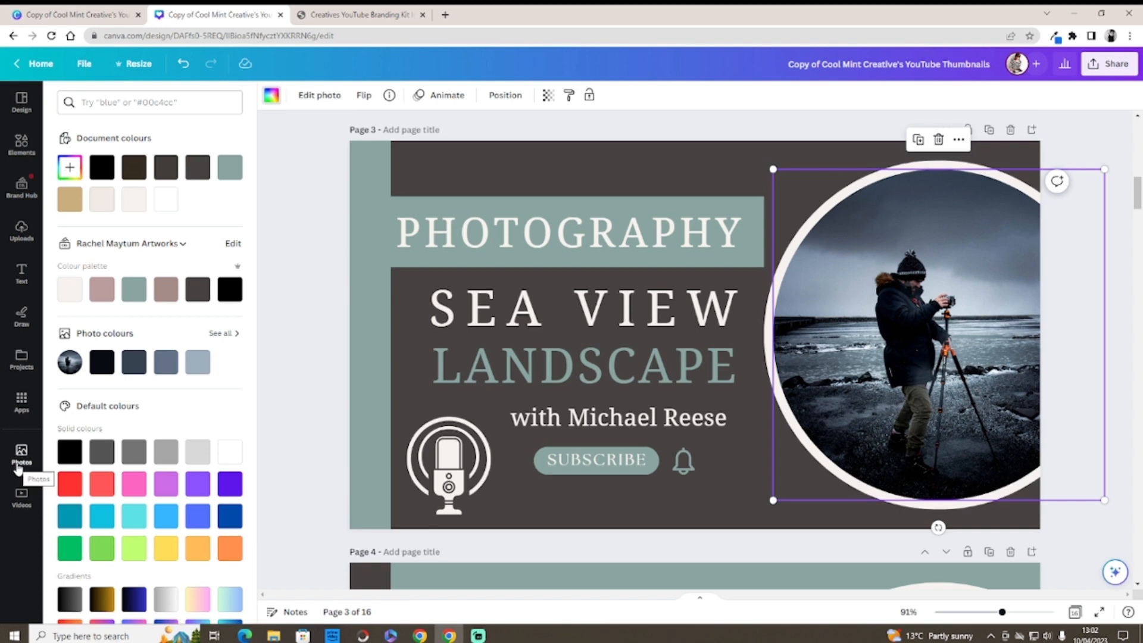
# Step: Change the PHOTOGRAPHY heading to PODCAST #105
pyautogui.rightClick(667, 250)
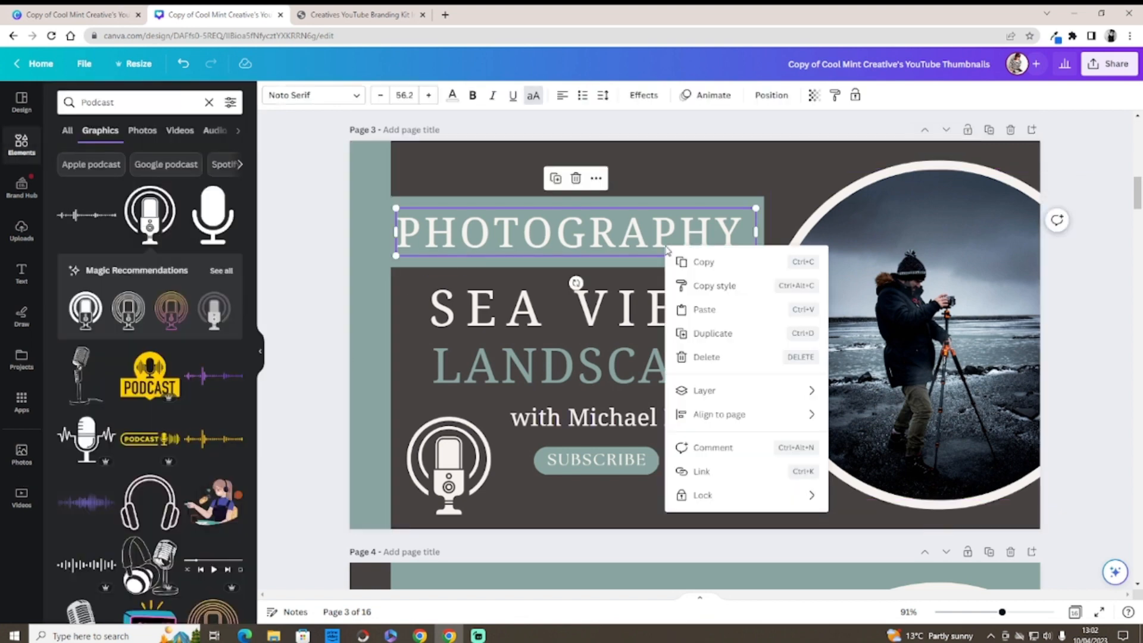
pyautogui.click(743, 242)
pyautogui.moveTo(744, 238); pyautogui.dragTo(398, 232)
pyautogui.write('P')
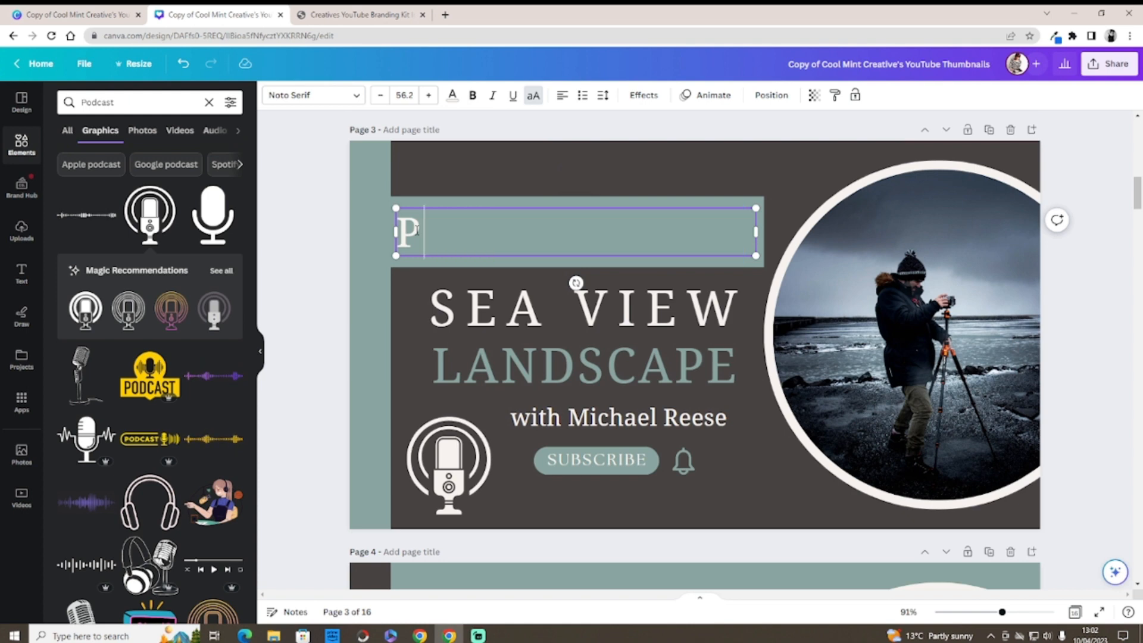
pyautogui.write('ODCAST')
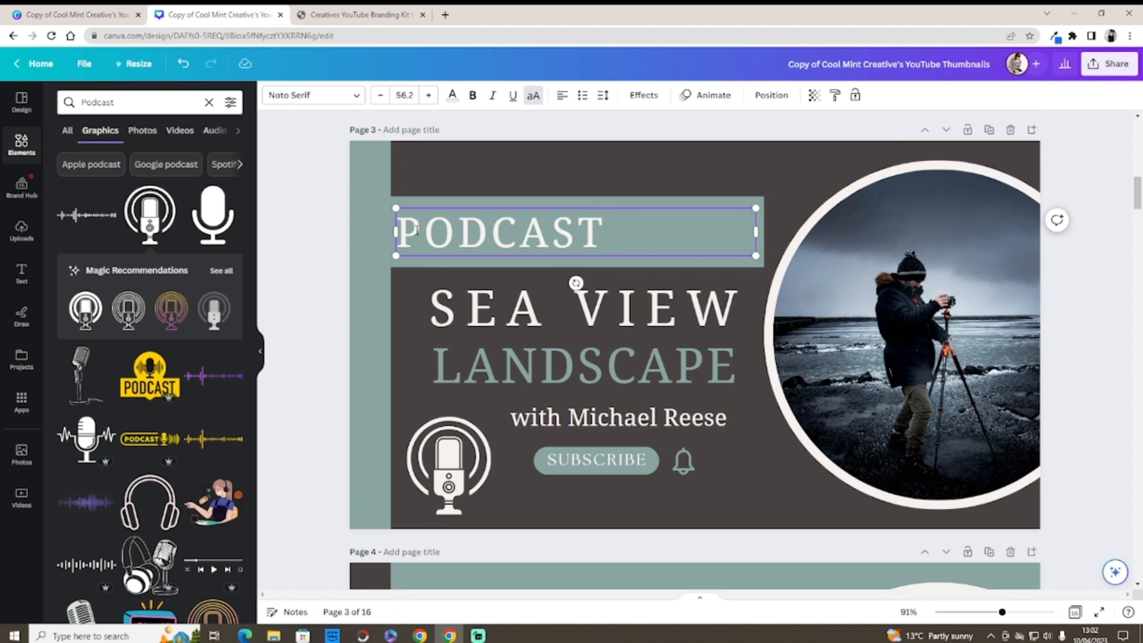
pyautogui.write(' #105')
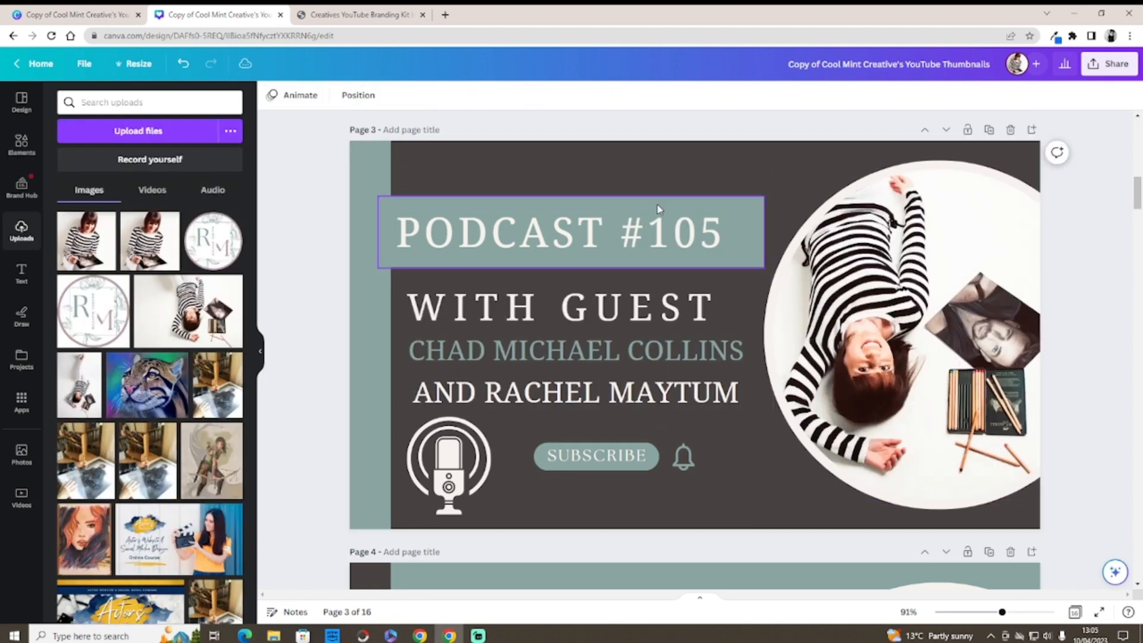
# Step: Fill the PODCAST #105 heading box and the left side bar with brand mauve
pyautogui.click(659, 200)
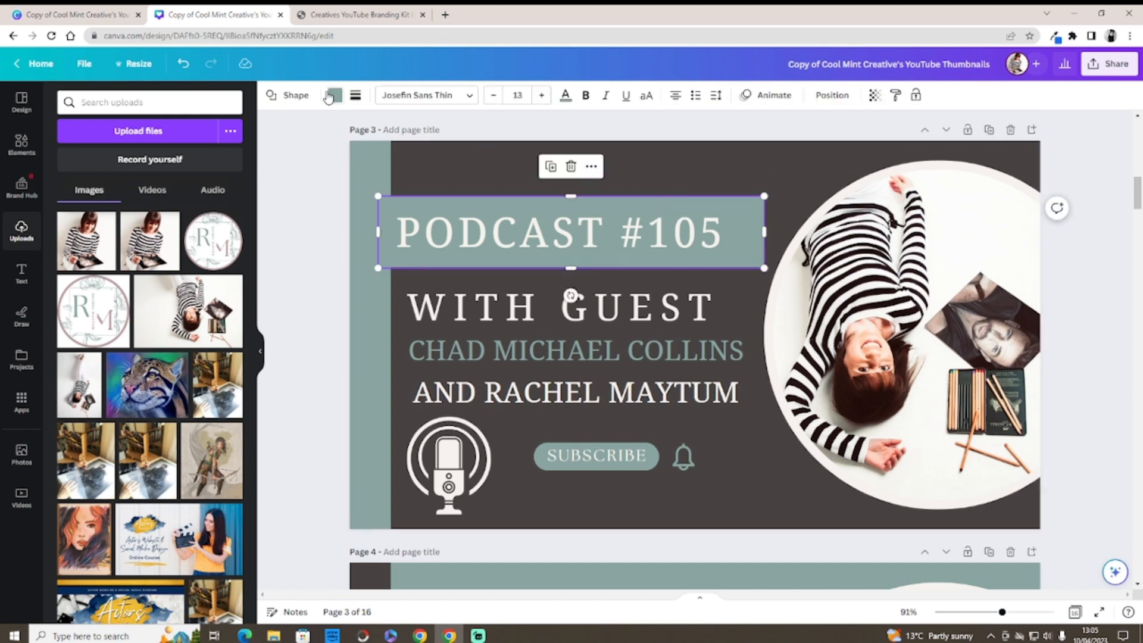
pyautogui.click(335, 96)
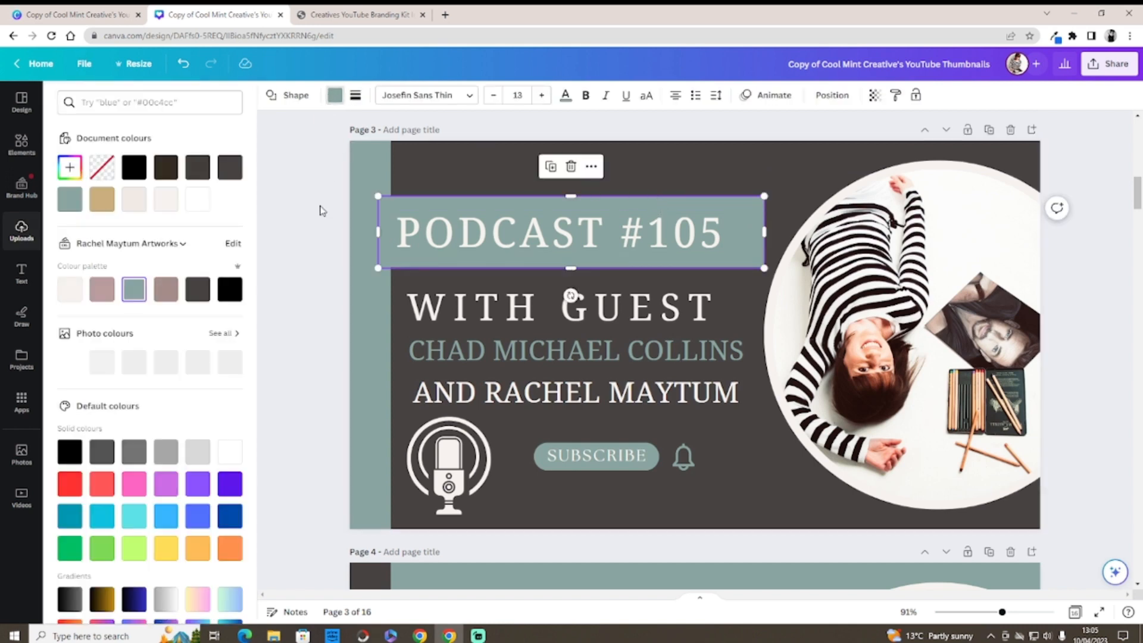
pyautogui.click(109, 291)
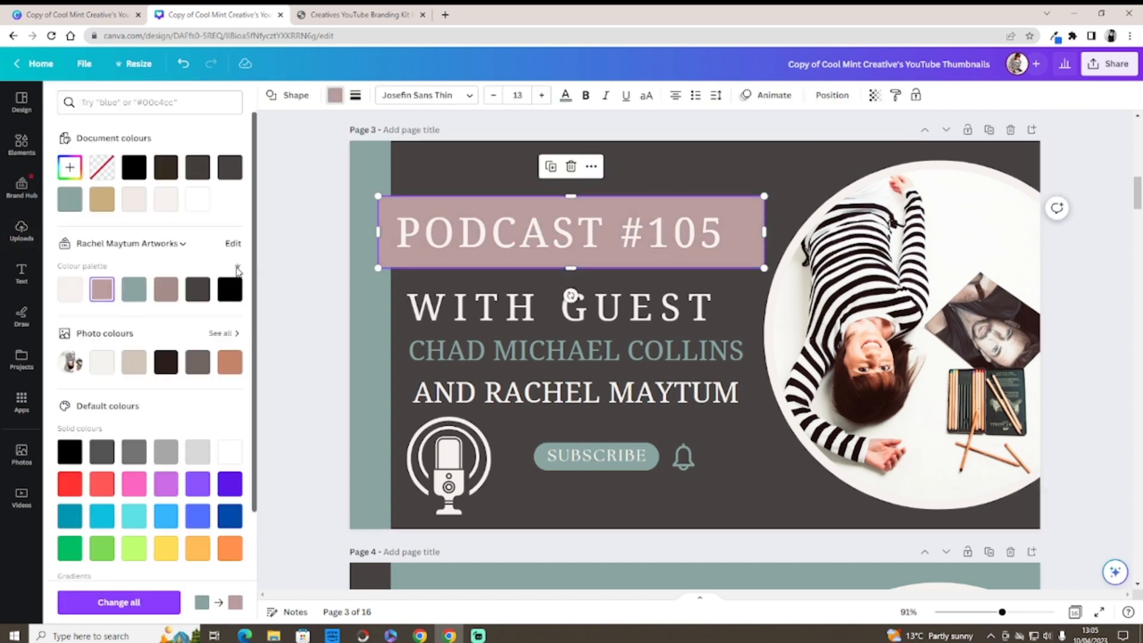
pyautogui.click(384, 158)
pyautogui.click(455, 350)
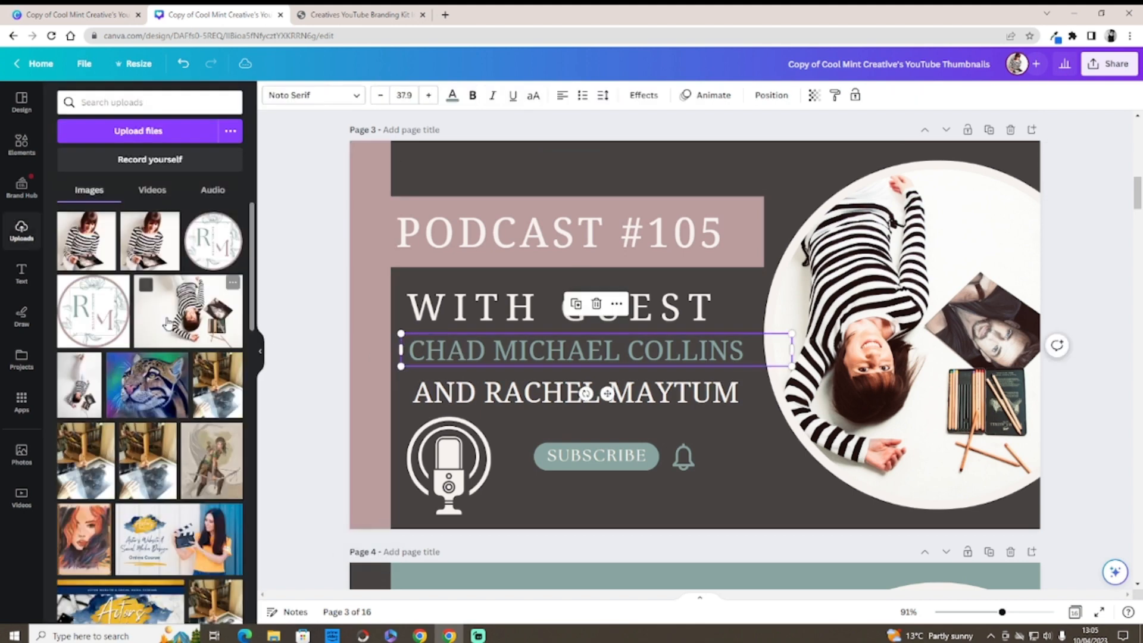
# Step: Turn the guest-name text, bell icon and SUBSCRIBE pill mauve
pyautogui.click(453, 97)
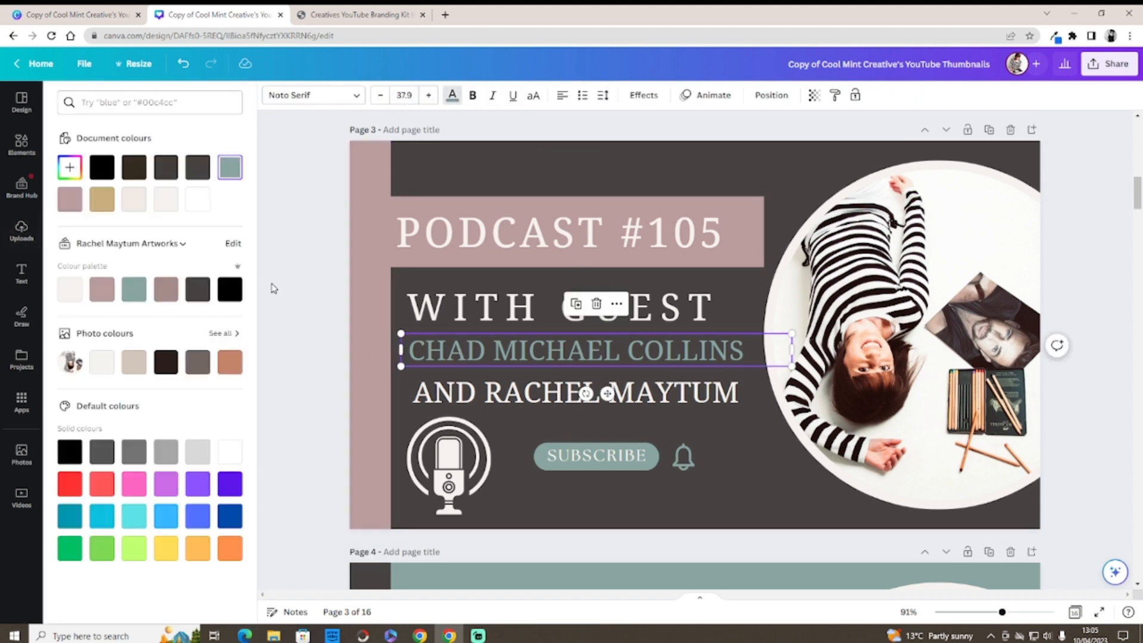
pyautogui.click(101, 290)
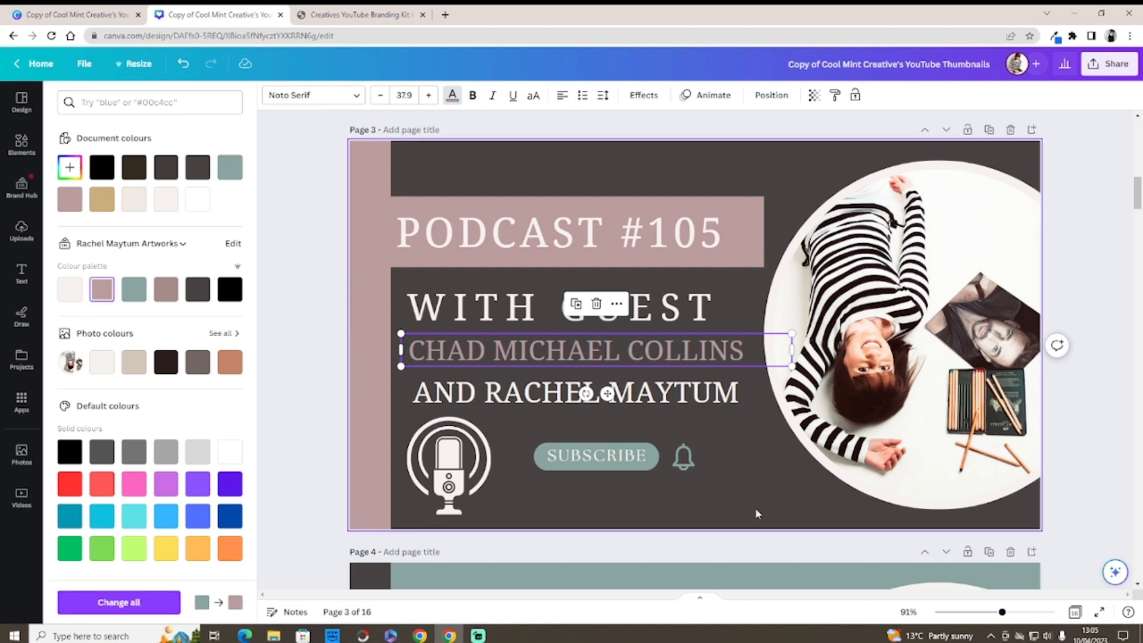
pyautogui.click(681, 461)
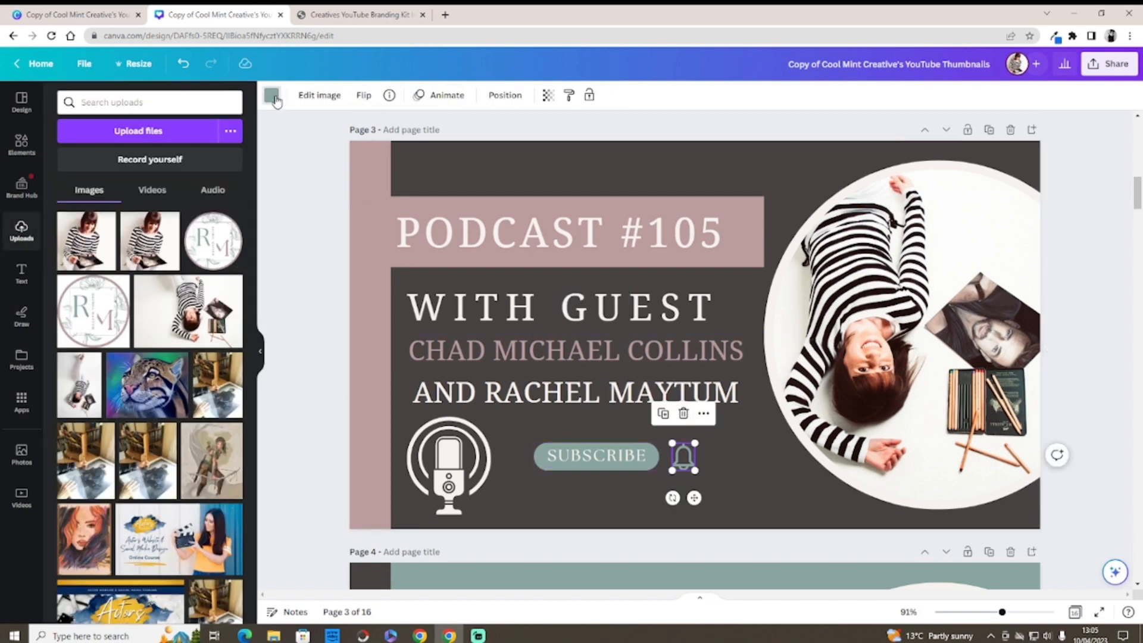
pyautogui.click(272, 97)
pyautogui.click(102, 291)
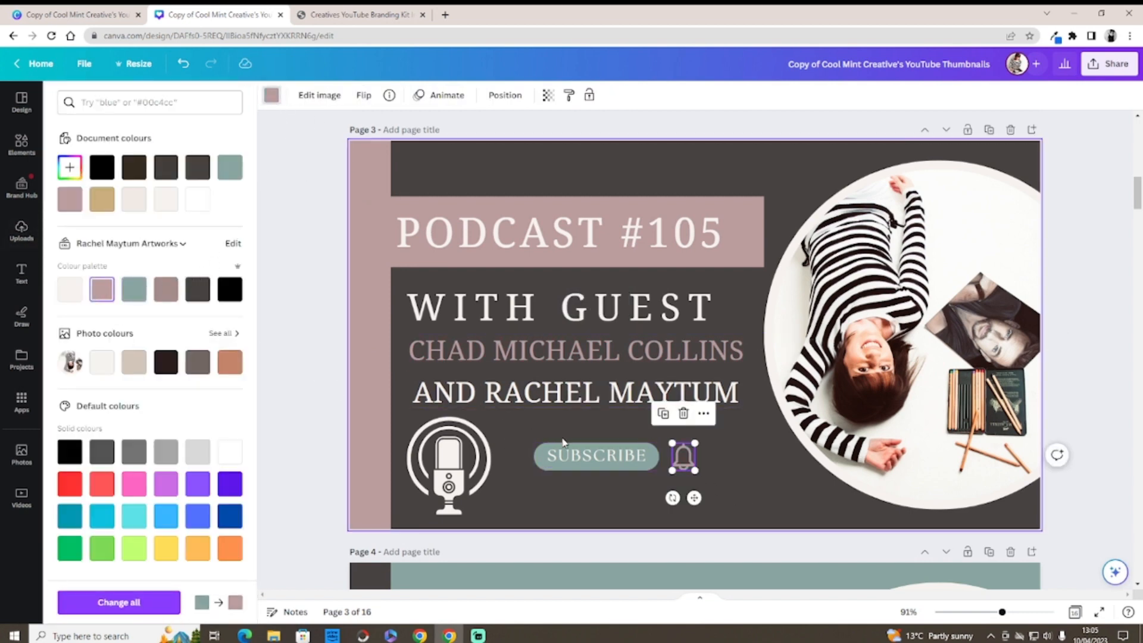
pyautogui.click(596, 455)
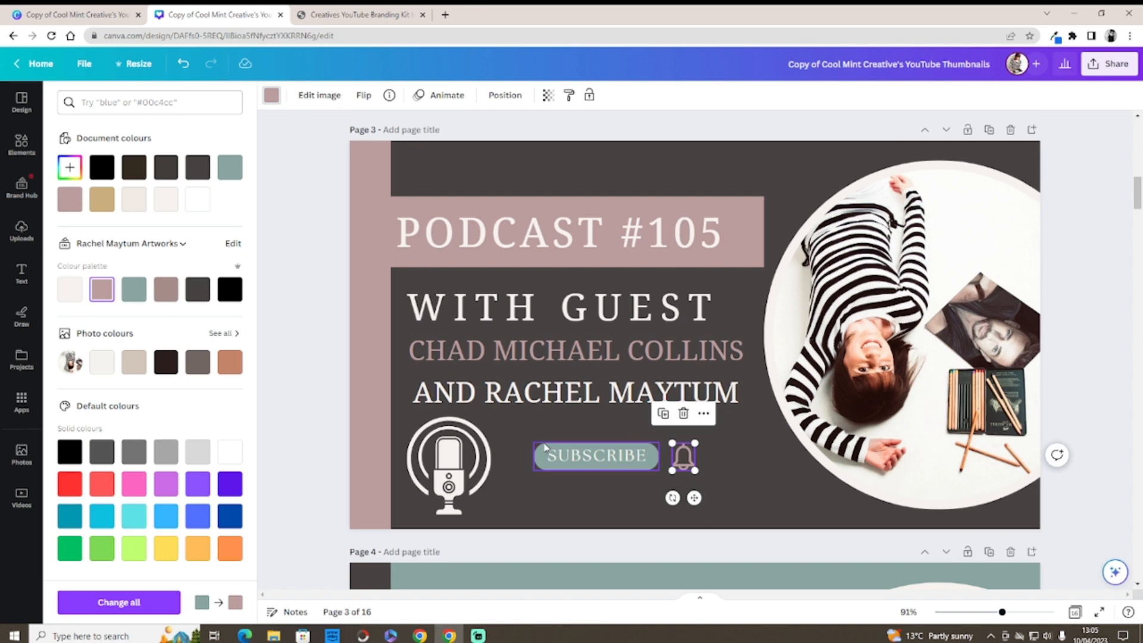
pyautogui.click(103, 291)
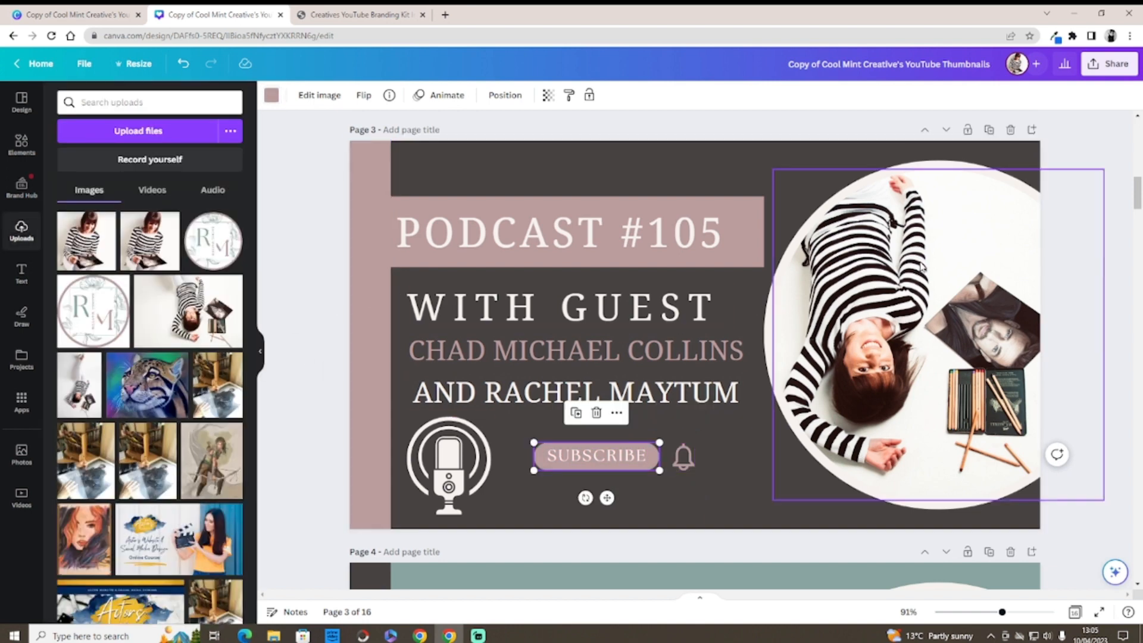
# Step: Nudge the paint palette graphic beside BEHIND THE SCENES on page 13 slightly right, then return to page 9
pyautogui.click(1111, 248)
pyautogui.moveTo(1137, 195); pyautogui.dragTo(1139, 474)
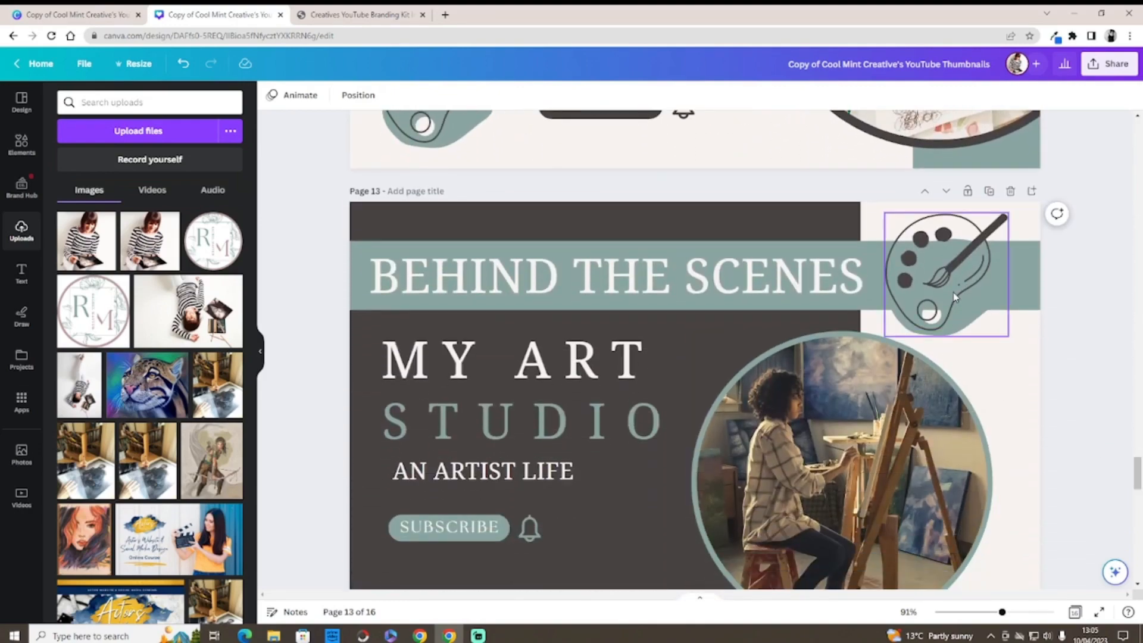
pyautogui.moveTo(954, 296)
pyautogui.mouseDown()
pyautogui.moveTo(789, 300)
pyautogui.moveTo(964, 290)
pyautogui.mouseUp()
pyautogui.moveTo(1138, 474); pyautogui.dragTo(1133, 360)
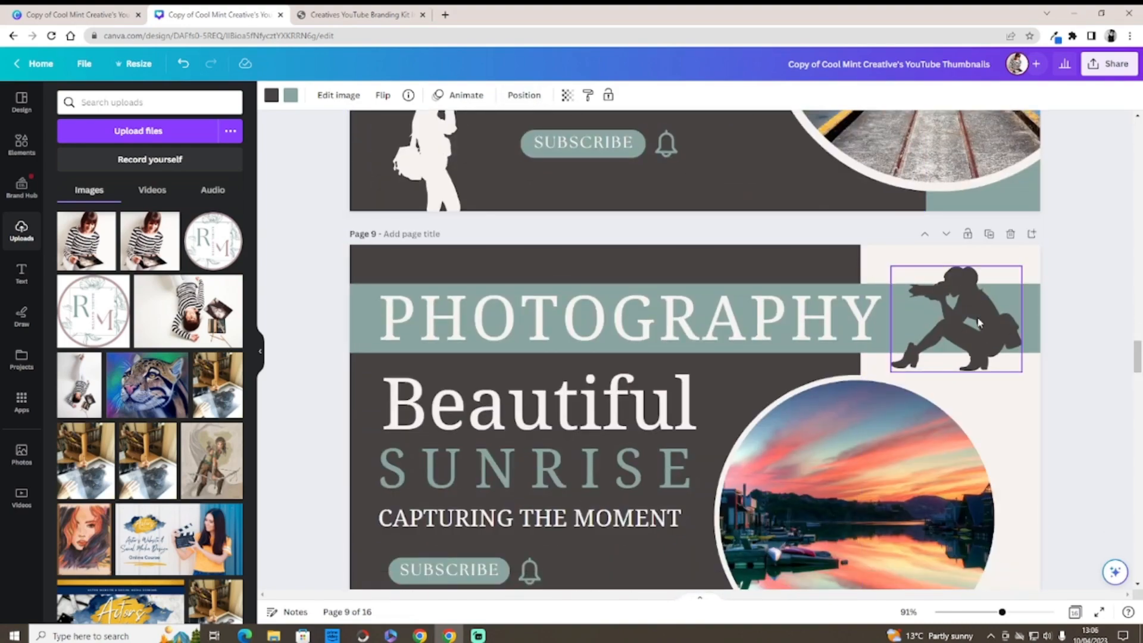
# Step: Place the standing photographer silhouette on page 9, recolour it dark grey and enlarge it toward the sunset circle
pyautogui.moveTo(943, 322); pyautogui.dragTo(969, 353)
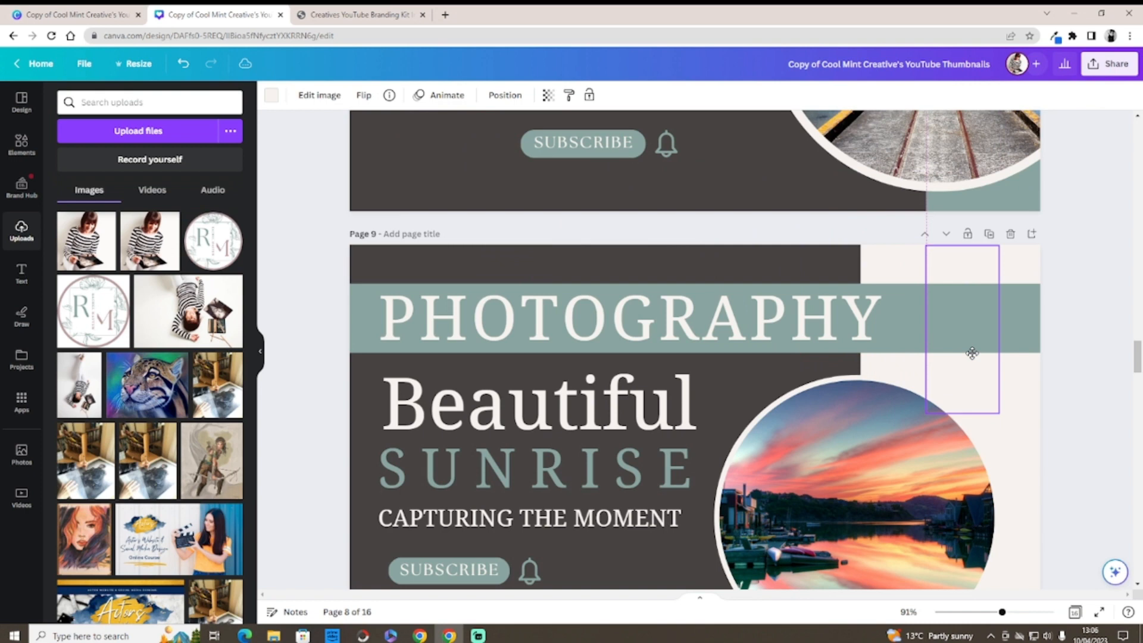
pyautogui.click(272, 97)
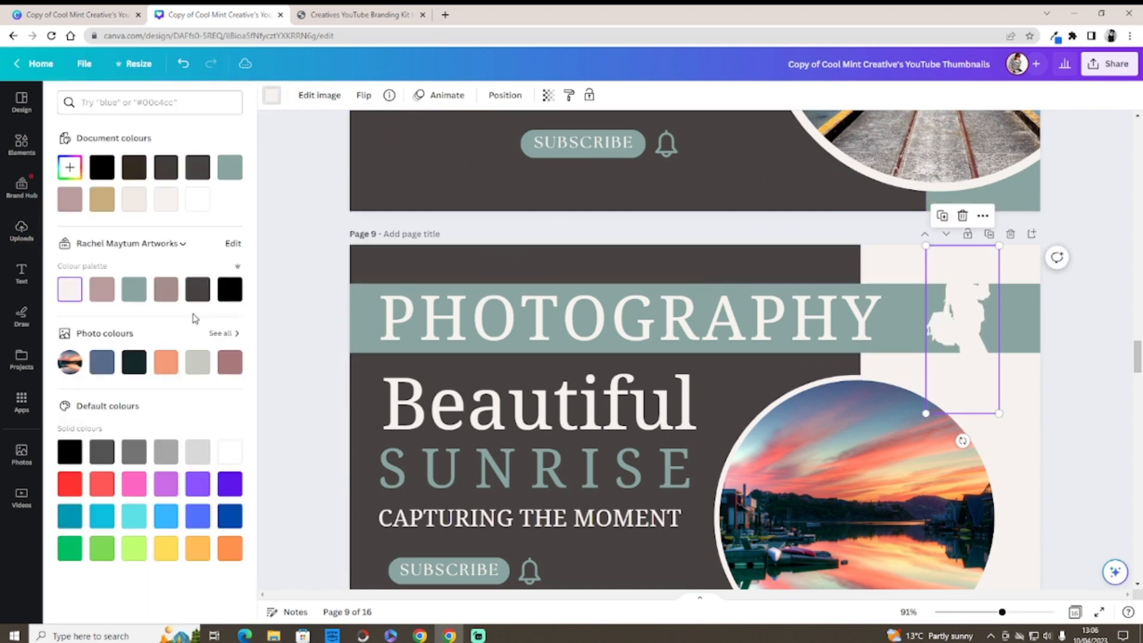
pyautogui.click(231, 292)
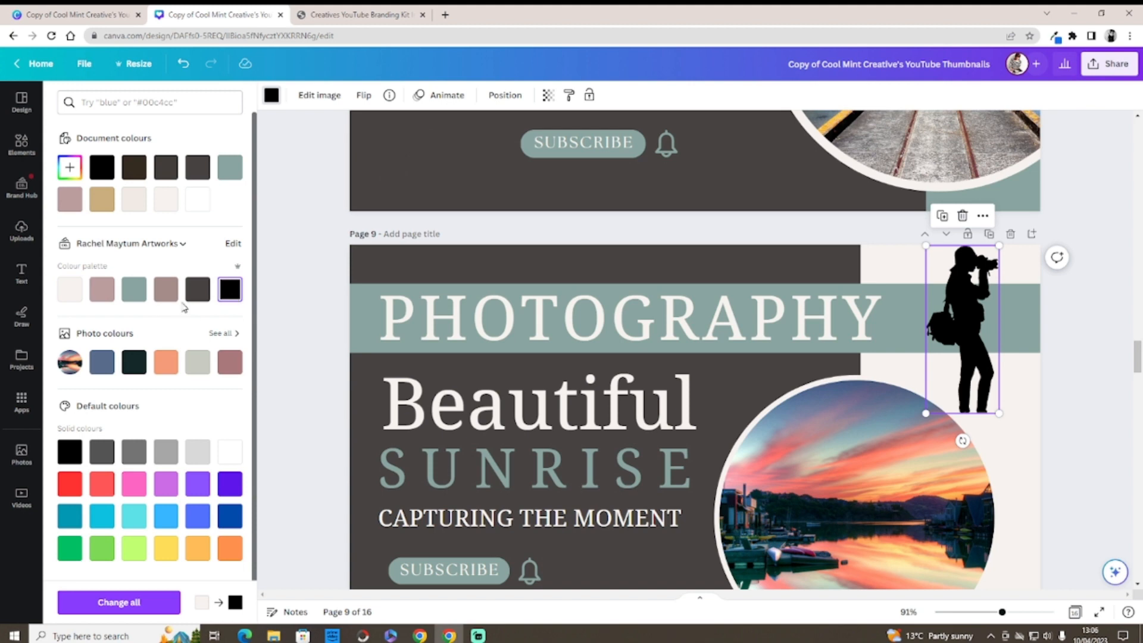
pyautogui.click(198, 290)
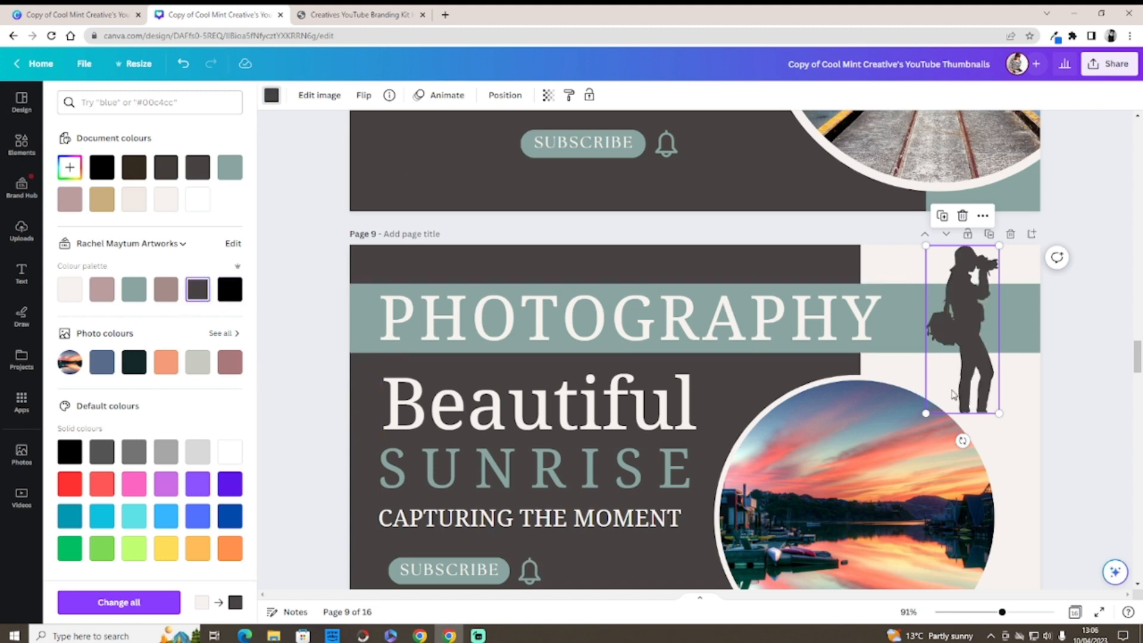
pyautogui.moveTo(926, 410); pyautogui.dragTo(899, 471)
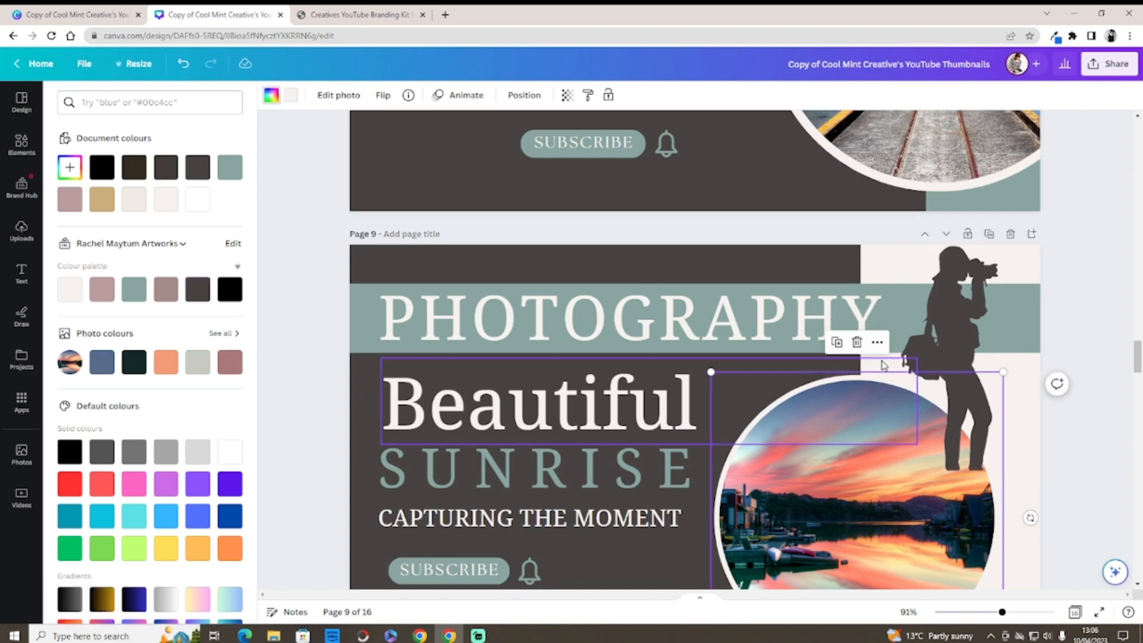
# Step: Select the page 9 photographer silhouette and send it one layer backward
pyautogui.rightClick(880, 346)
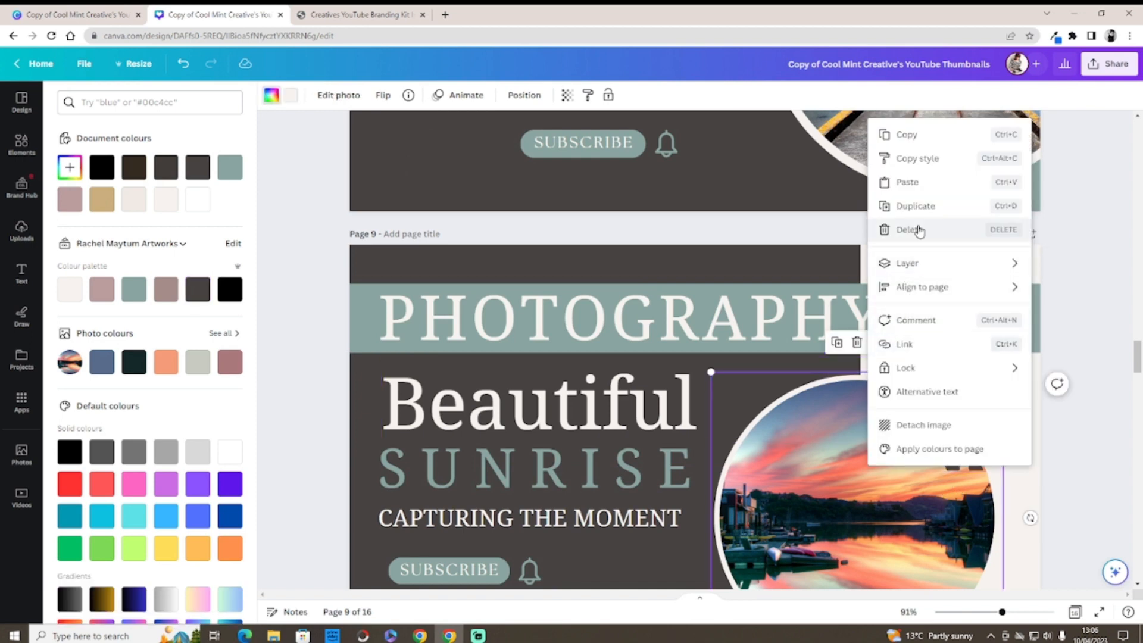
pyautogui.click(1036, 464)
pyautogui.click(979, 325)
pyautogui.click(980, 325)
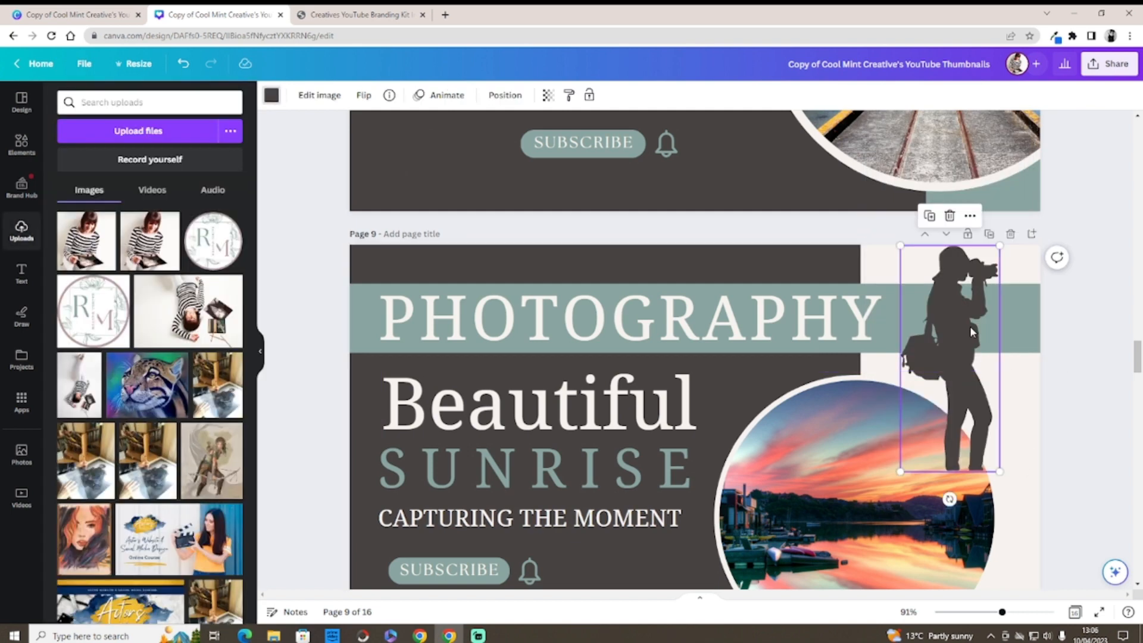
pyautogui.click(970, 217)
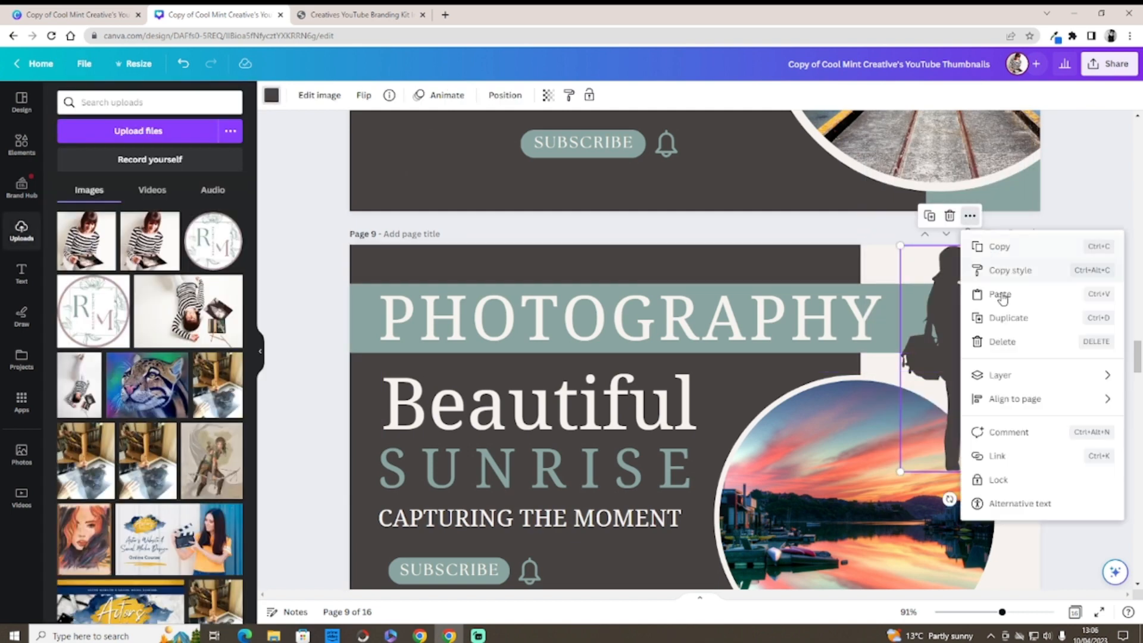
pyautogui.moveTo(1002, 375)
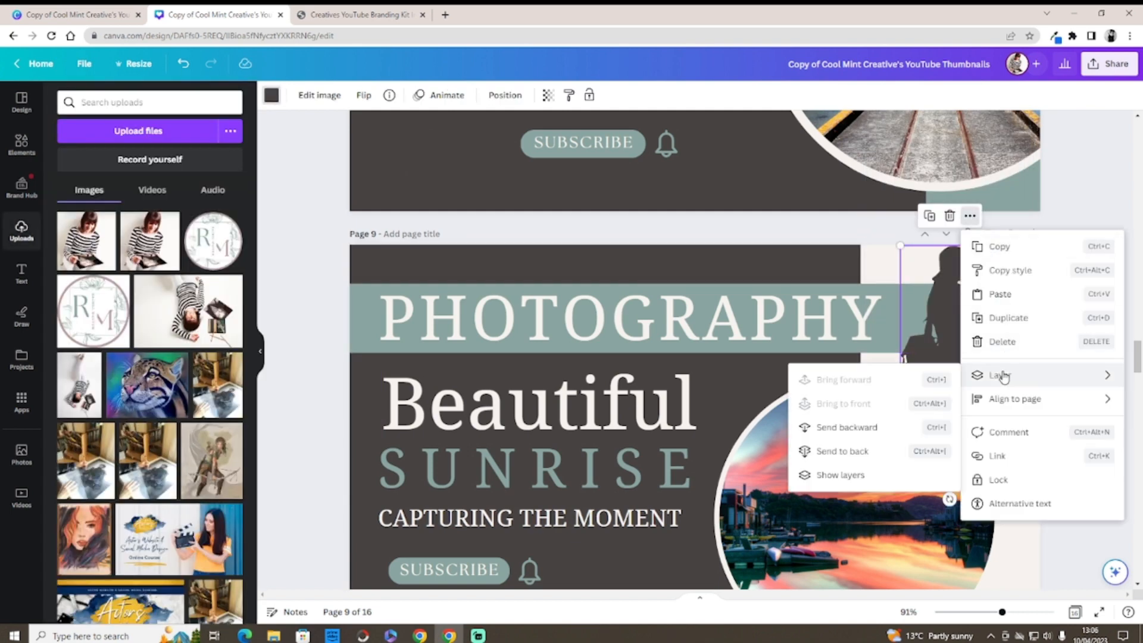
pyautogui.click(841, 427)
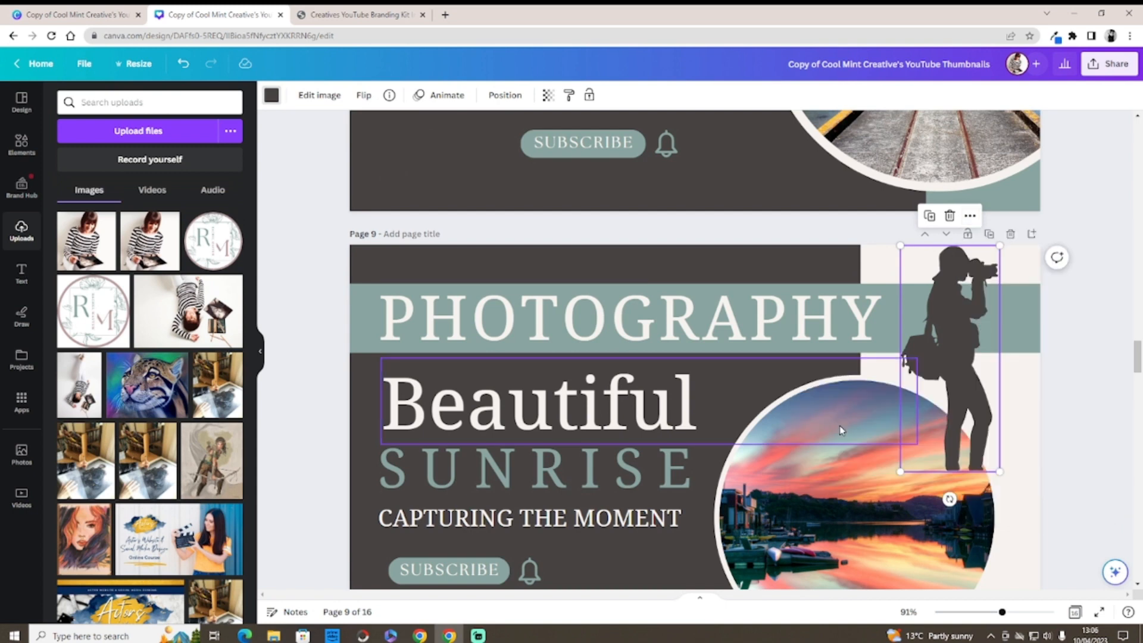
# Step: Send the silhouette further back until it sits behind the sunset circle, then deselect
pyautogui.rightClick(971, 323)
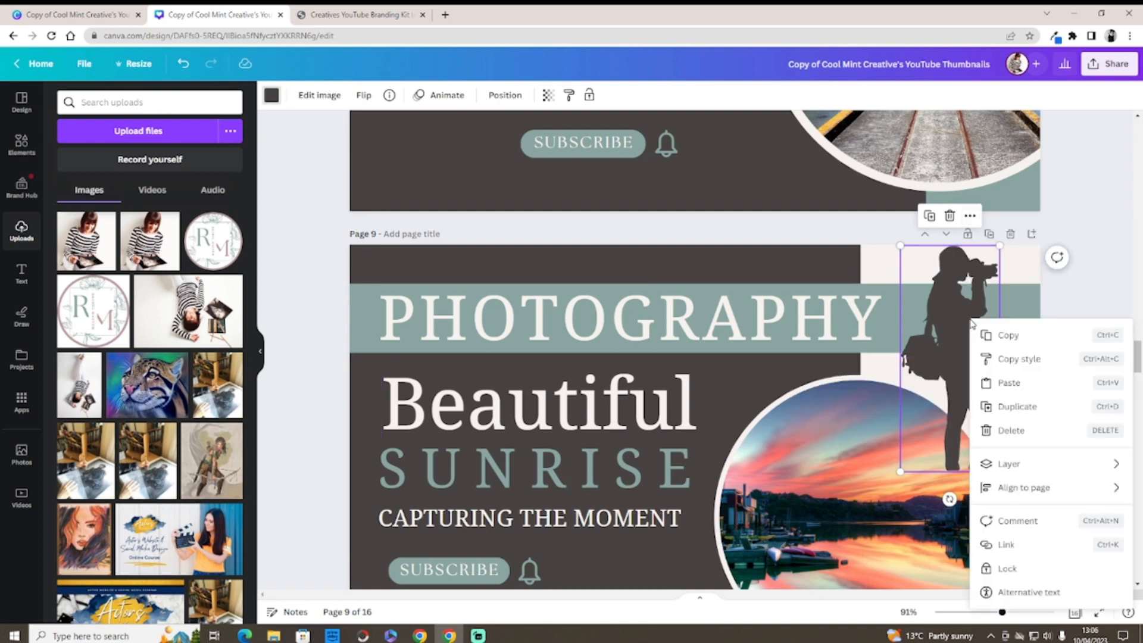
pyautogui.moveTo(1007, 463)
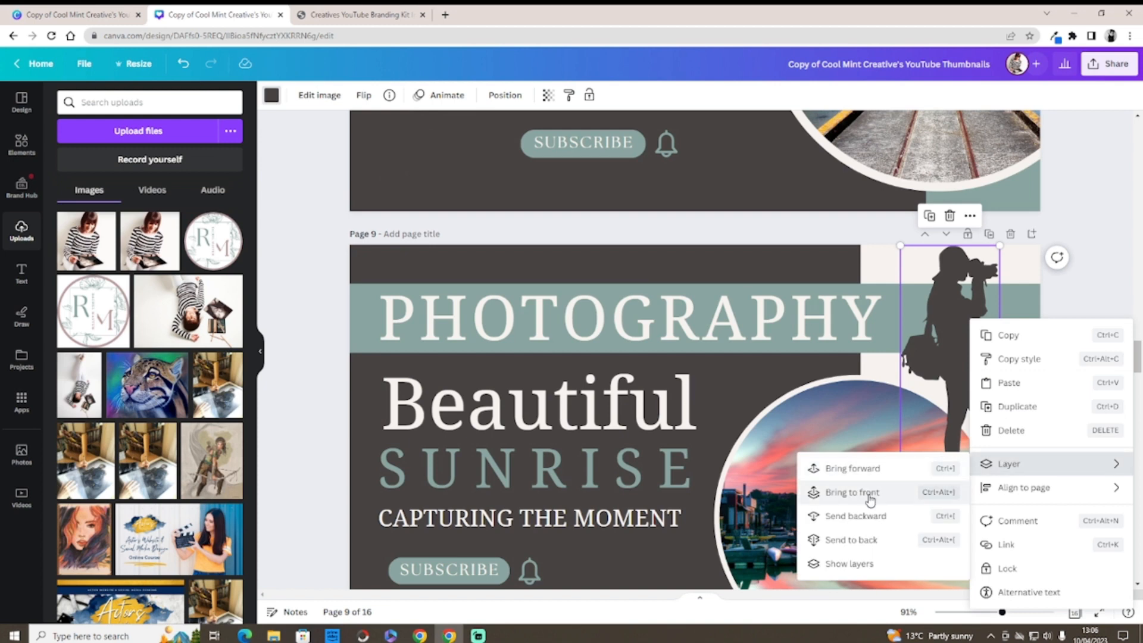
pyautogui.click(867, 516)
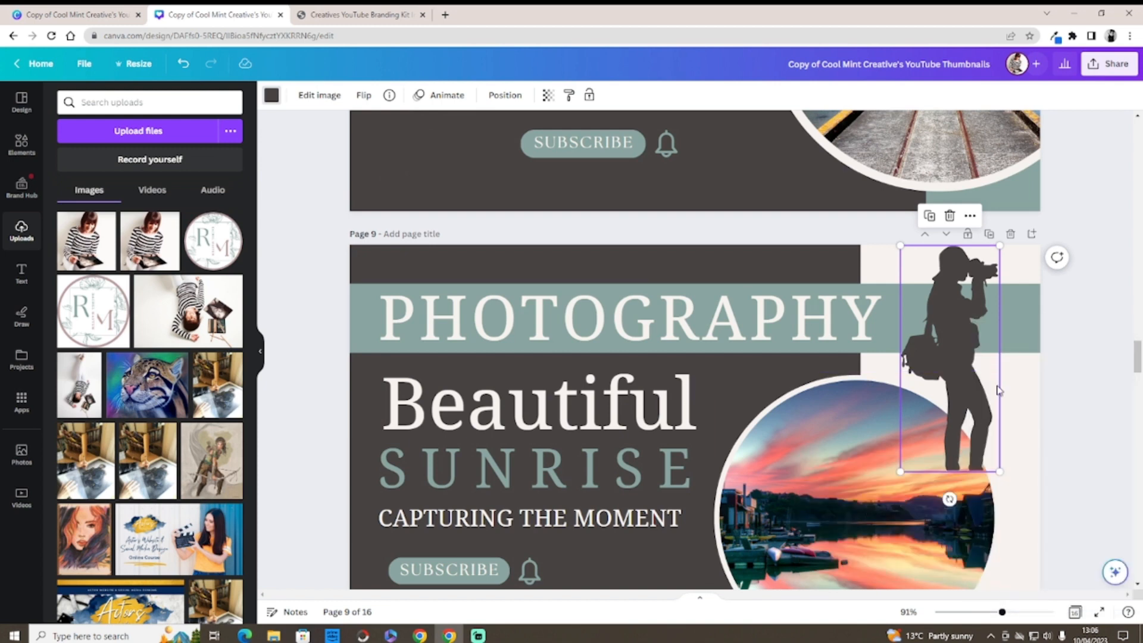
pyautogui.rightClick(974, 391)
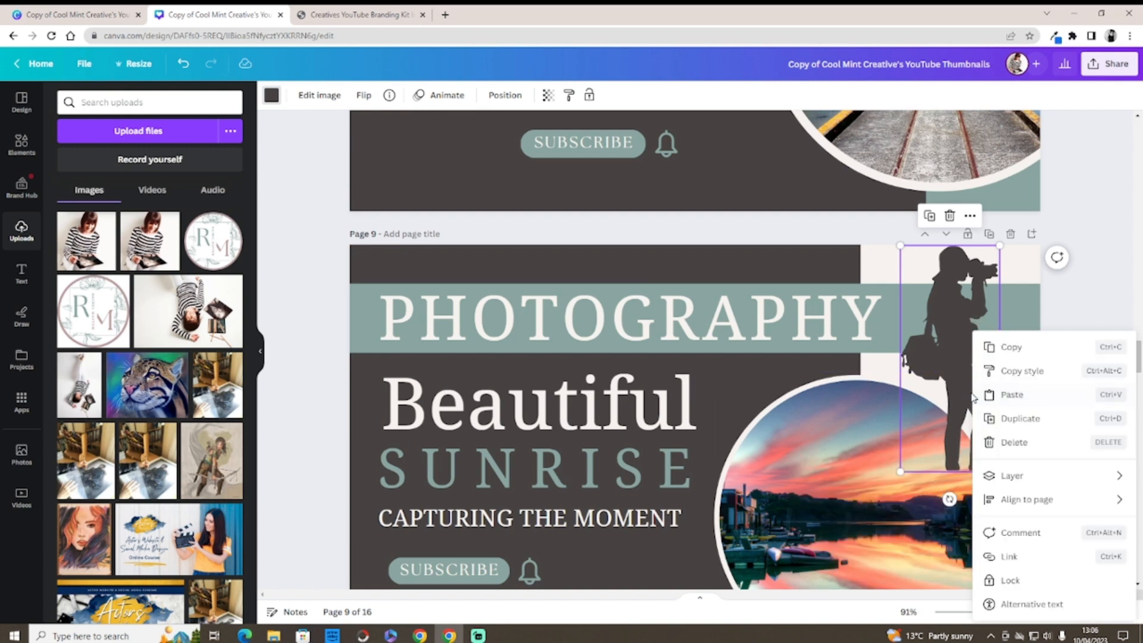
pyautogui.moveTo(1007, 476)
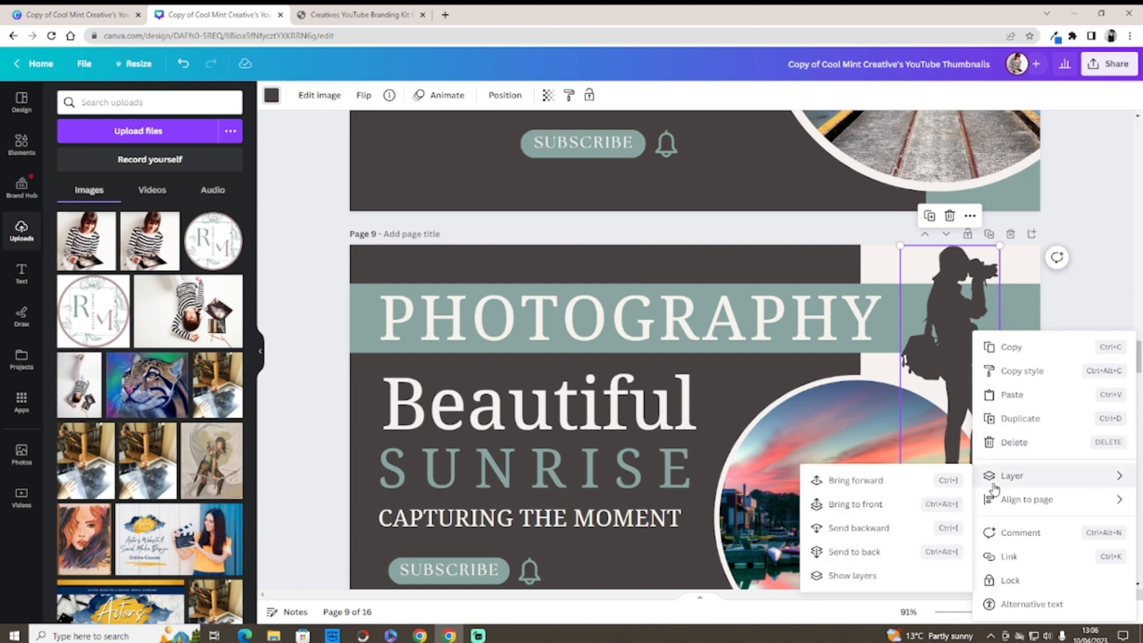
pyautogui.click(873, 531)
pyautogui.click(1068, 373)
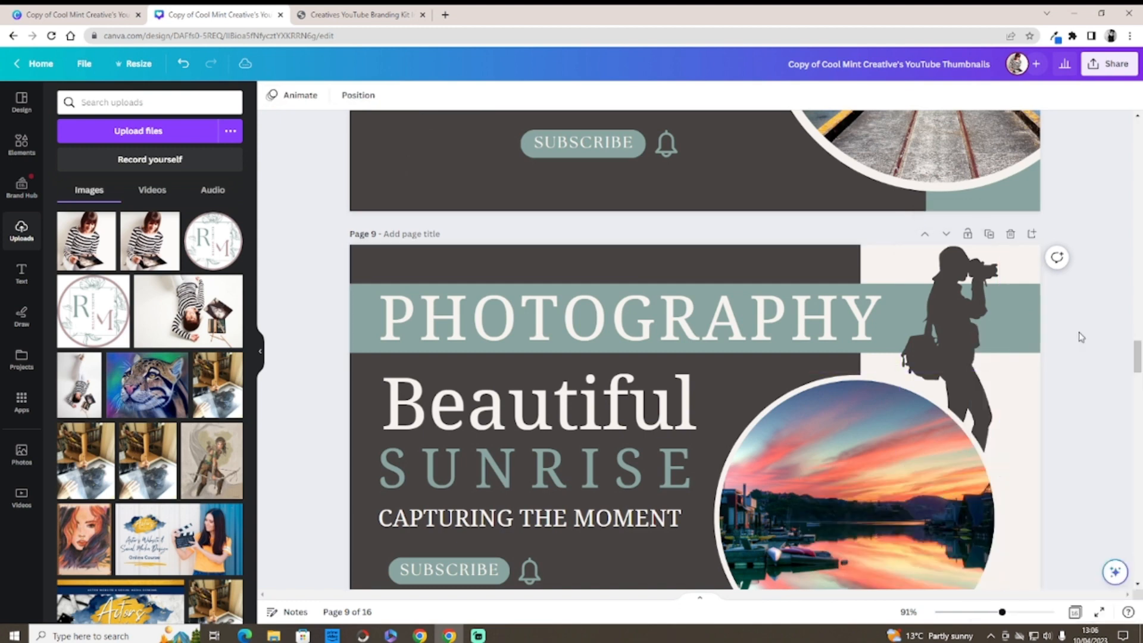
# Step: Recolour the crouching silhouette under LANDSCAPE on page 8 light cream and shift it slightly left
pyautogui.moveTo(1135, 356)
pyautogui.mouseDown()
pyautogui.moveTo(1136, 368)
pyautogui.moveTo(1134, 344)
pyautogui.mouseUp()
pyautogui.click(428, 427)
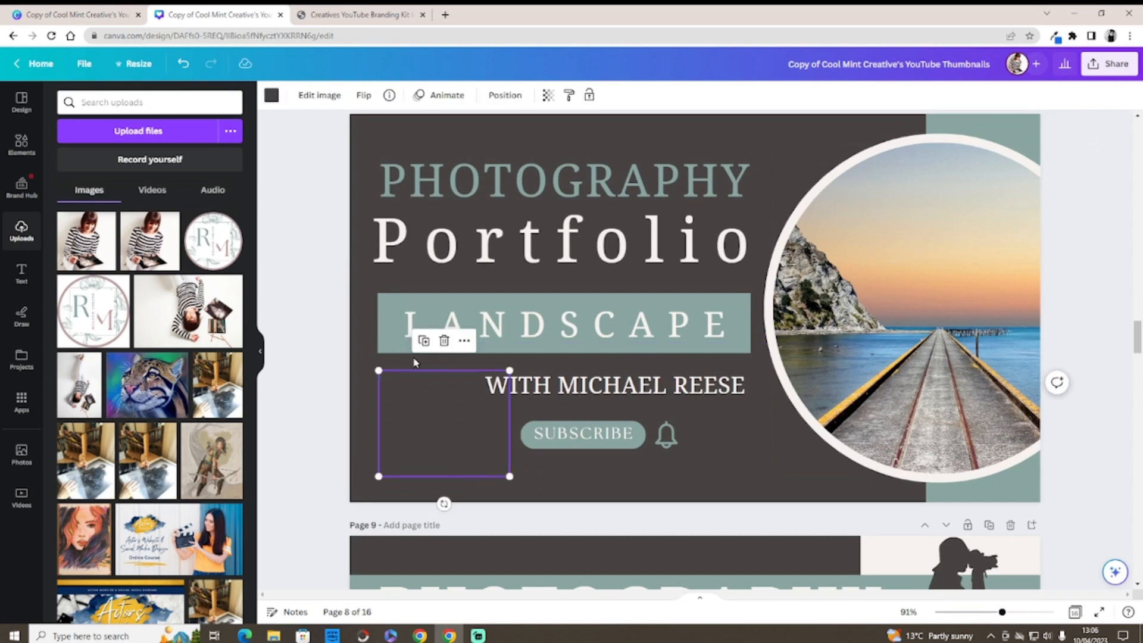
pyautogui.click(269, 97)
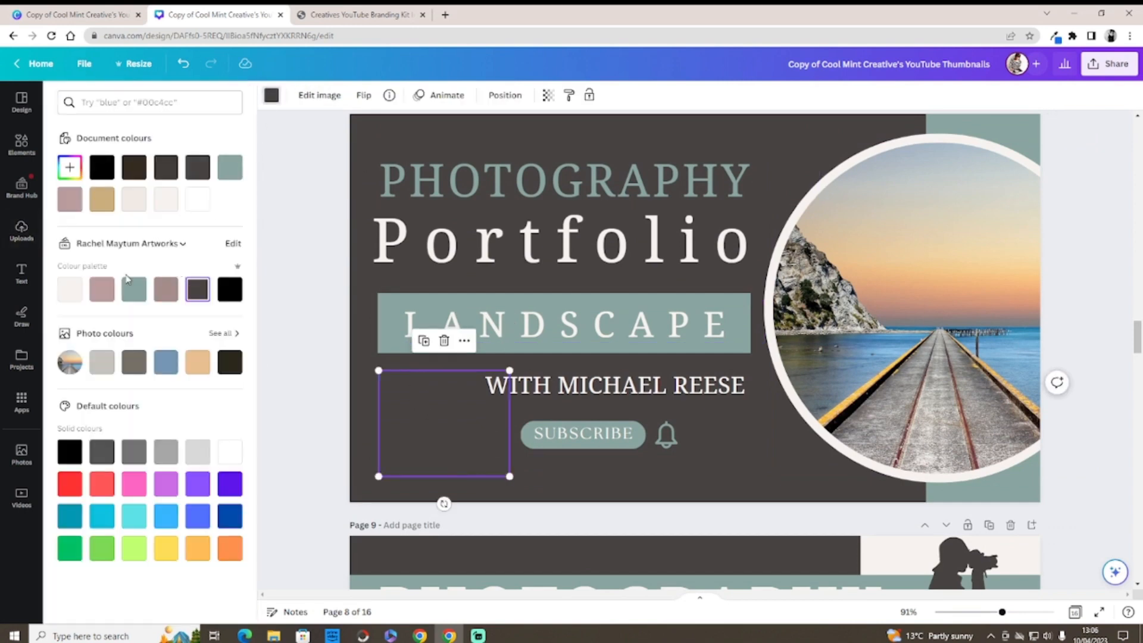
pyautogui.click(68, 286)
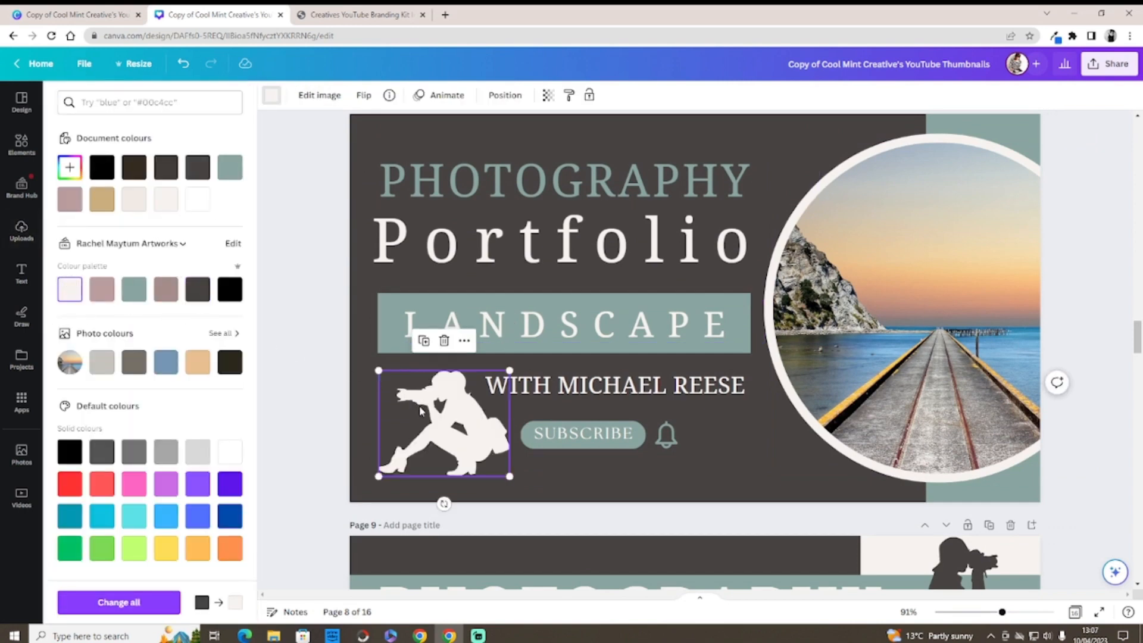
pyautogui.moveTo(420, 410); pyautogui.dragTo(413, 411)
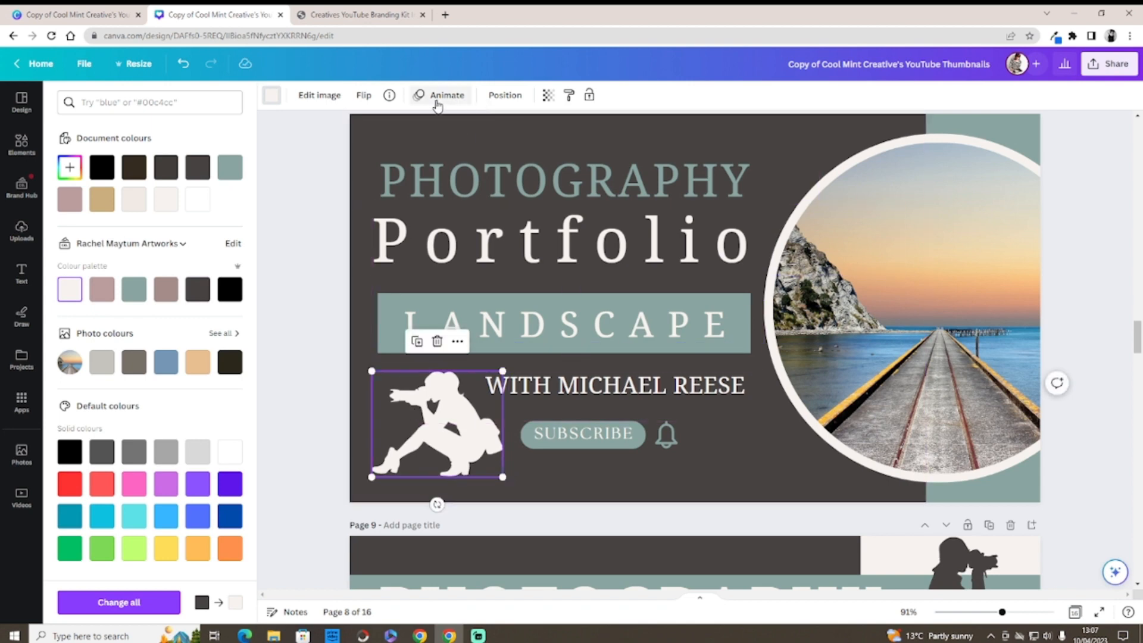
# Step: Flip the cream silhouette horizontally and move it a little further left
pyautogui.click(363, 96)
pyautogui.click(393, 125)
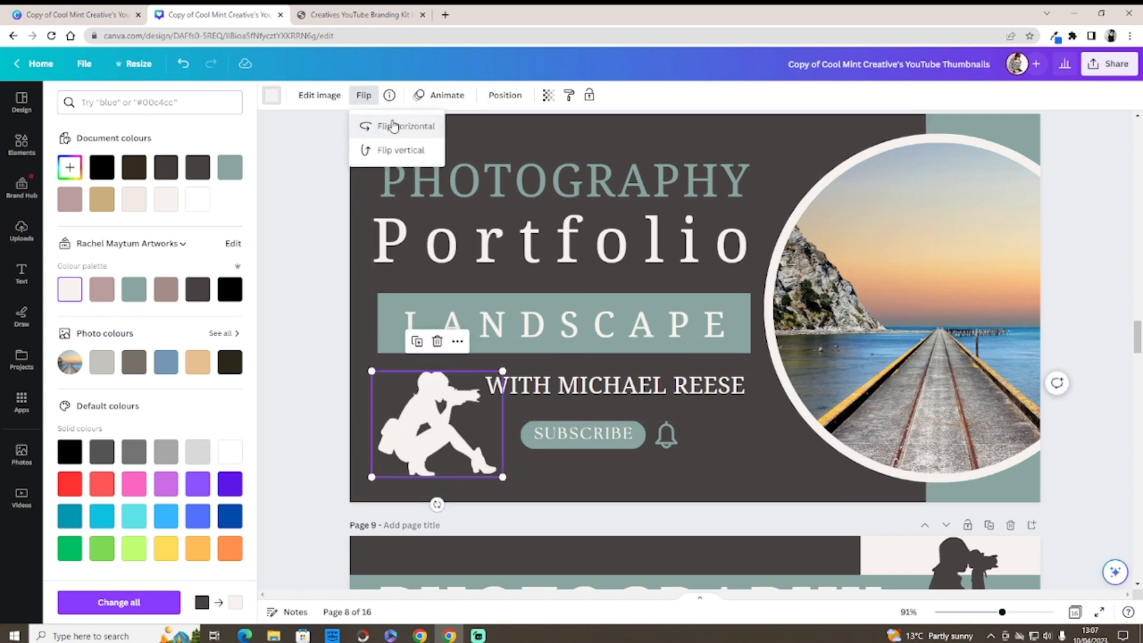
pyautogui.moveTo(410, 413); pyautogui.dragTo(398, 410)
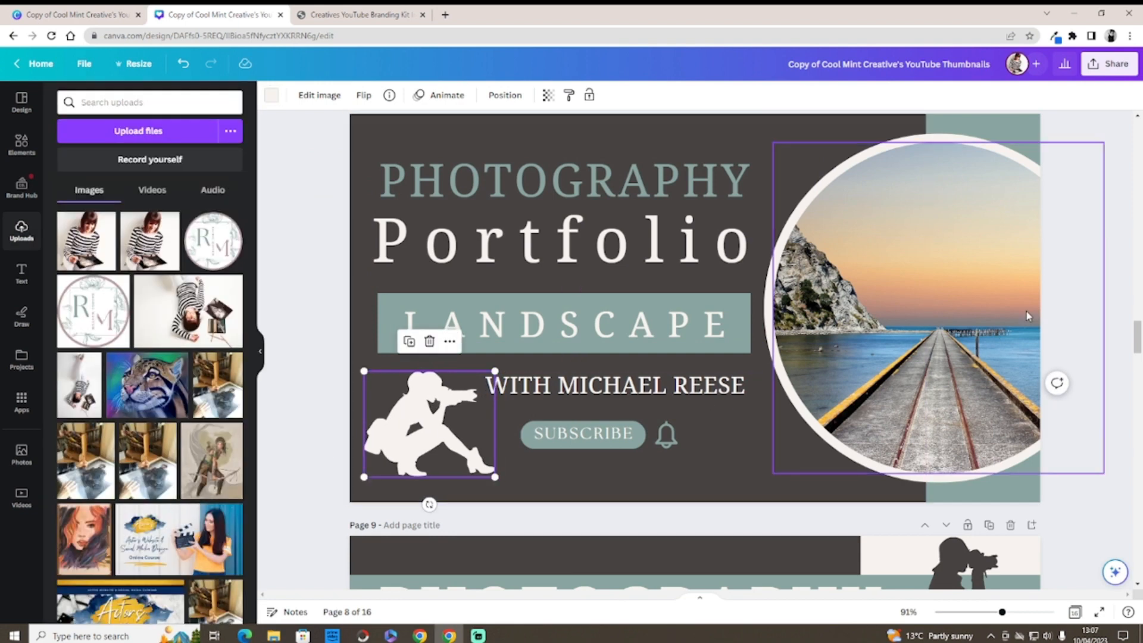
pyautogui.click(1125, 342)
# Step: Flip the page 9 photographer silhouette horizontally so it faces left
pyautogui.scroll(-5, 1137, 345)
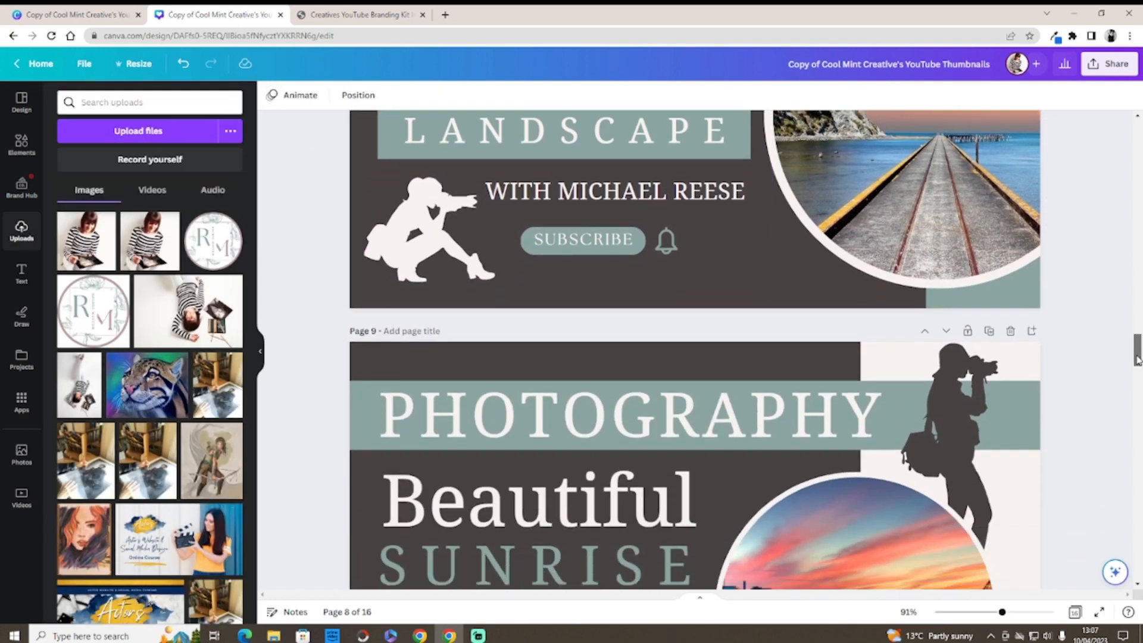
pyautogui.click(964, 351)
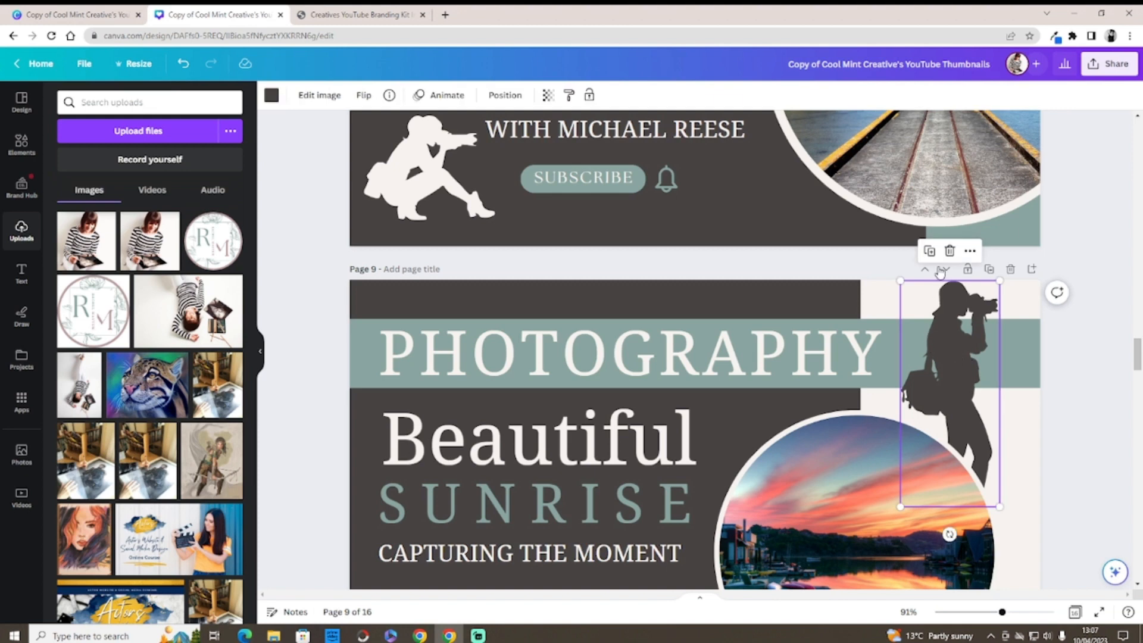
pyautogui.click(363, 96)
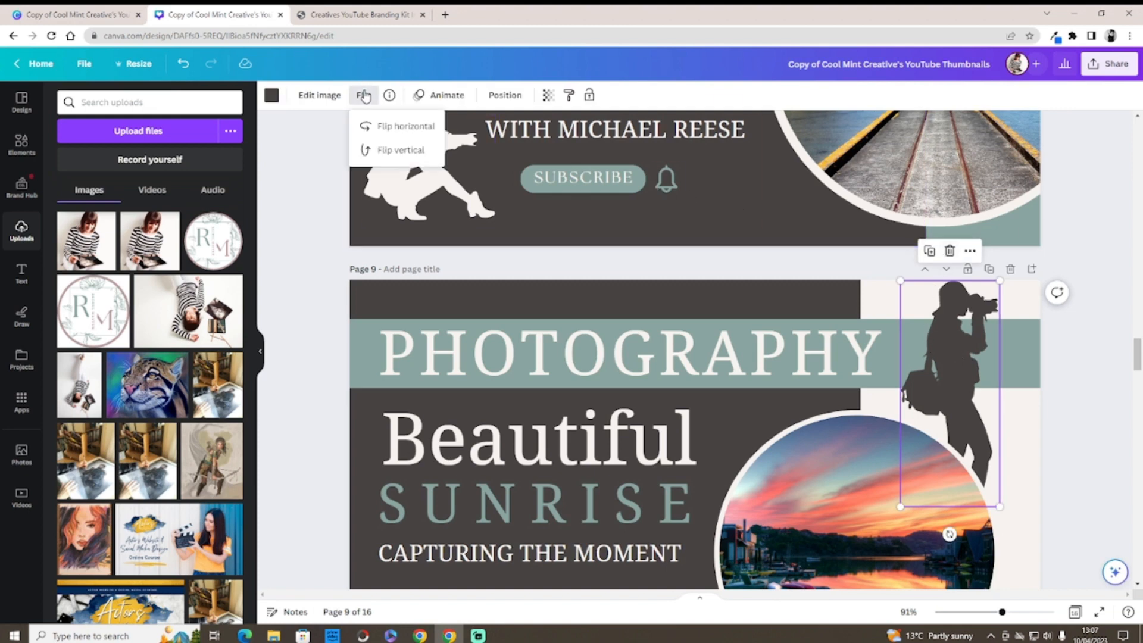
pyautogui.click(404, 129)
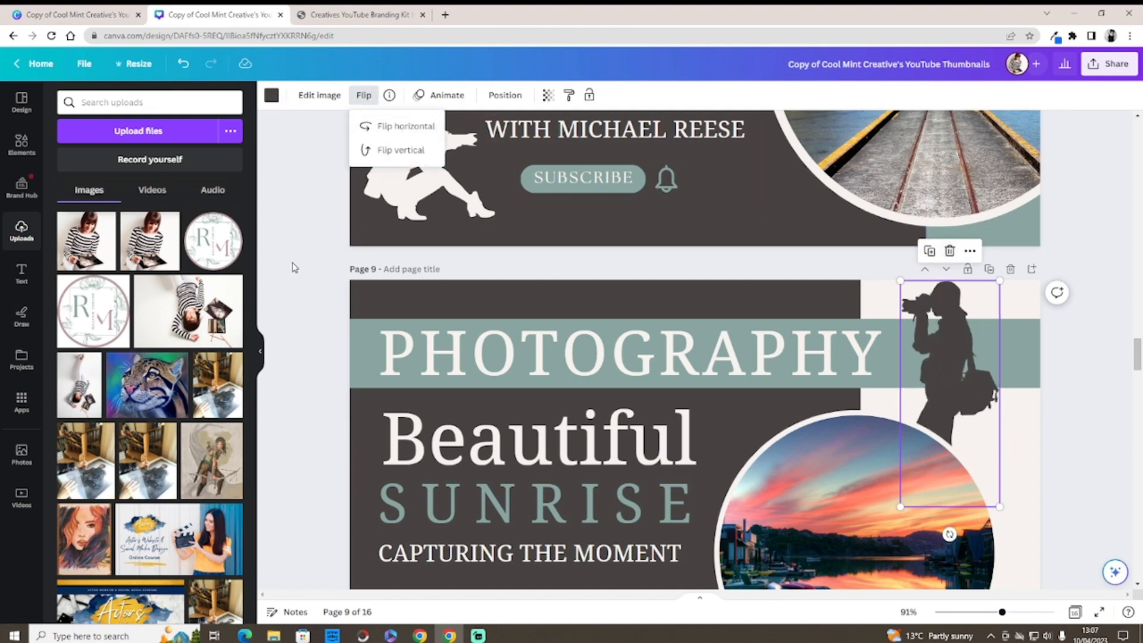
pyautogui.click(285, 293)
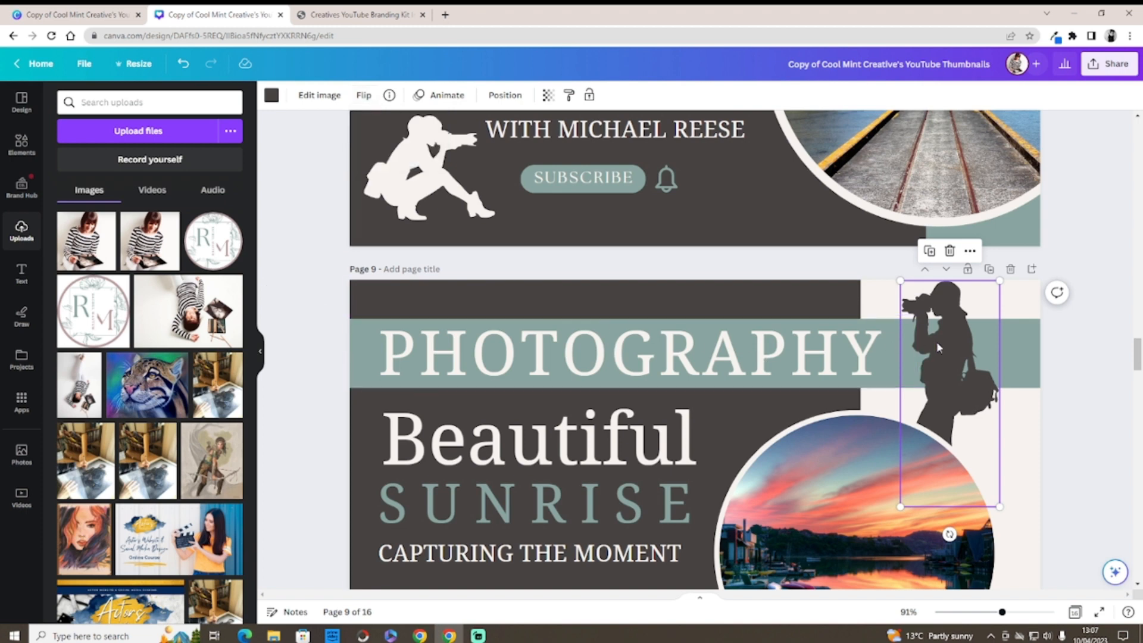
# Step: Move the silhouette right and slightly down, then switch to the branding kit instructions PDF
pyautogui.moveTo(935, 343); pyautogui.dragTo(958, 356)
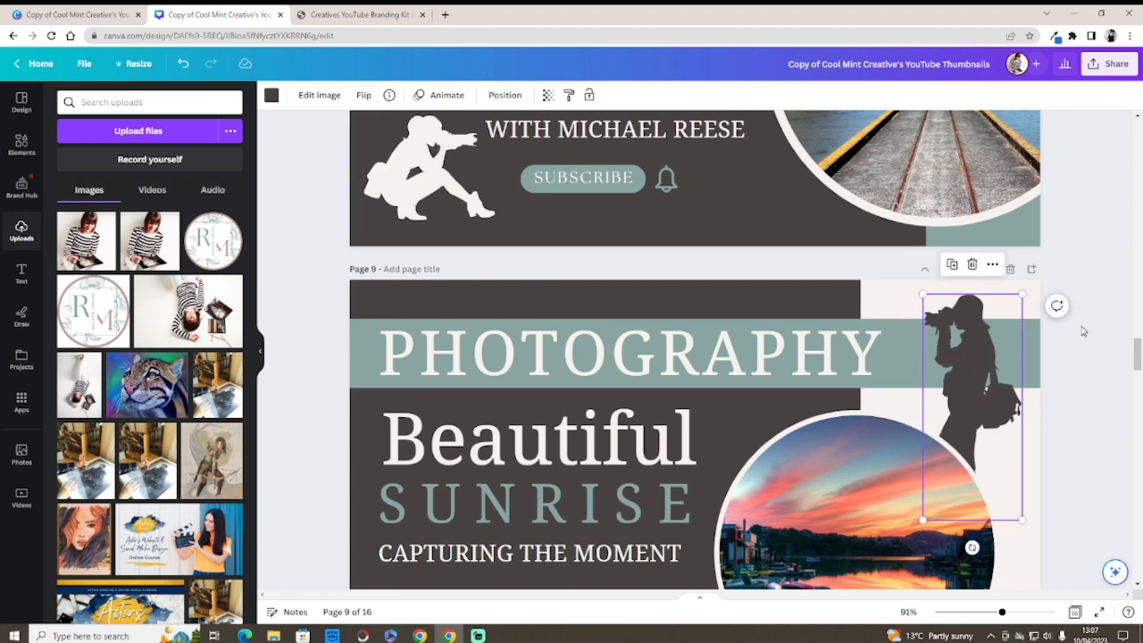
pyautogui.click(1118, 345)
pyautogui.moveTo(1138, 356); pyautogui.dragTo(1131, 387)
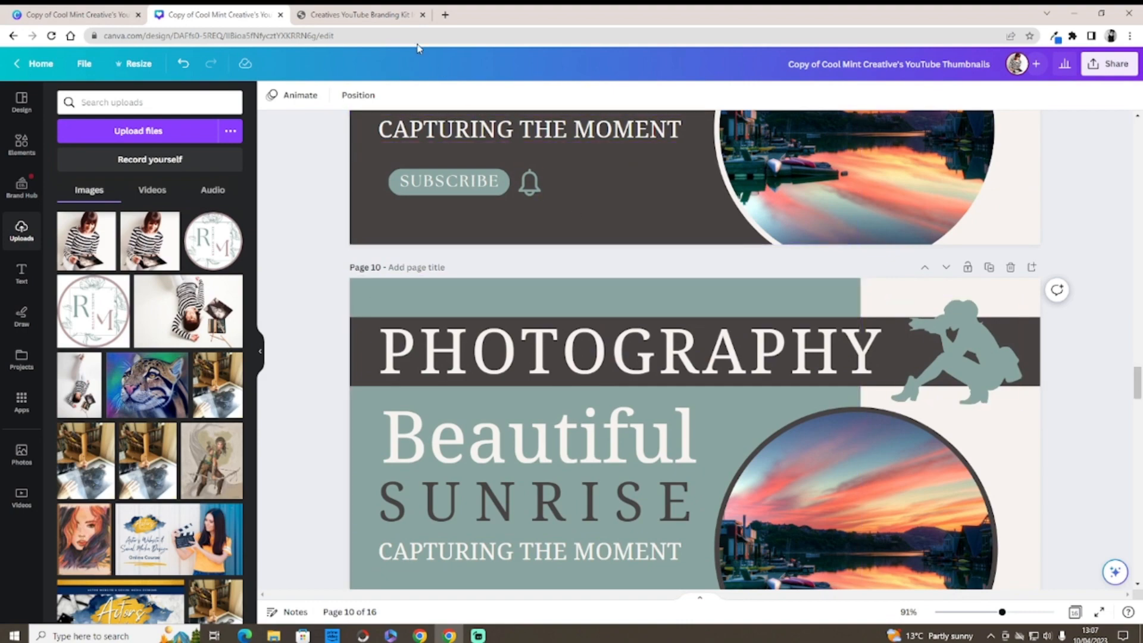
pyautogui.click(348, 15)
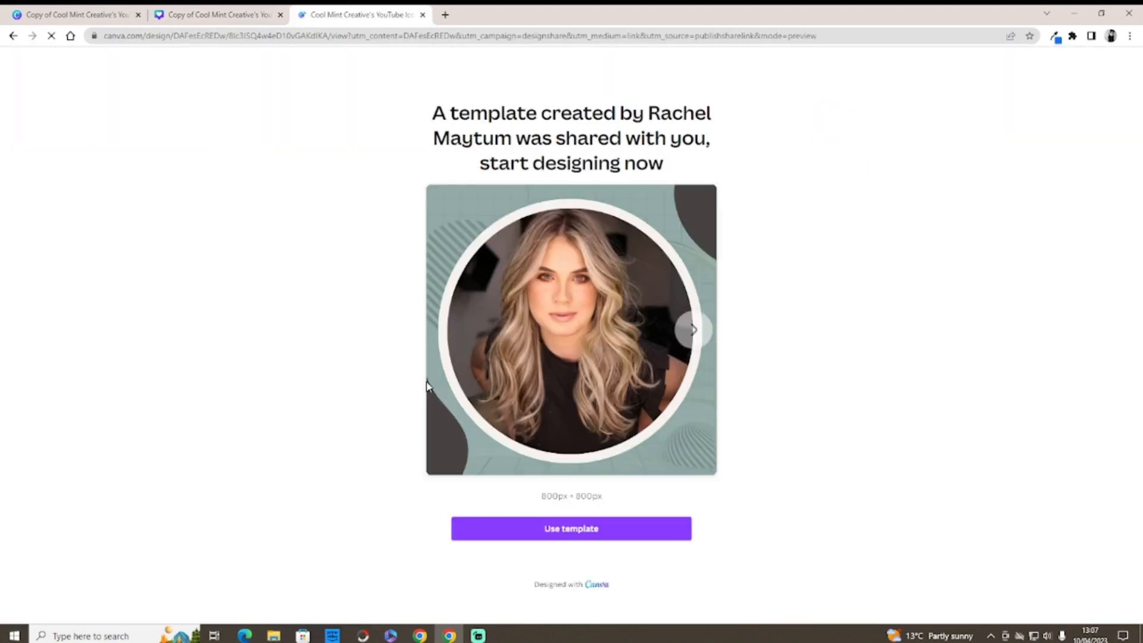
# Step: Make an editable copy of the icon template, trying a mauve background before keeping teal
pyautogui.click(547, 529)
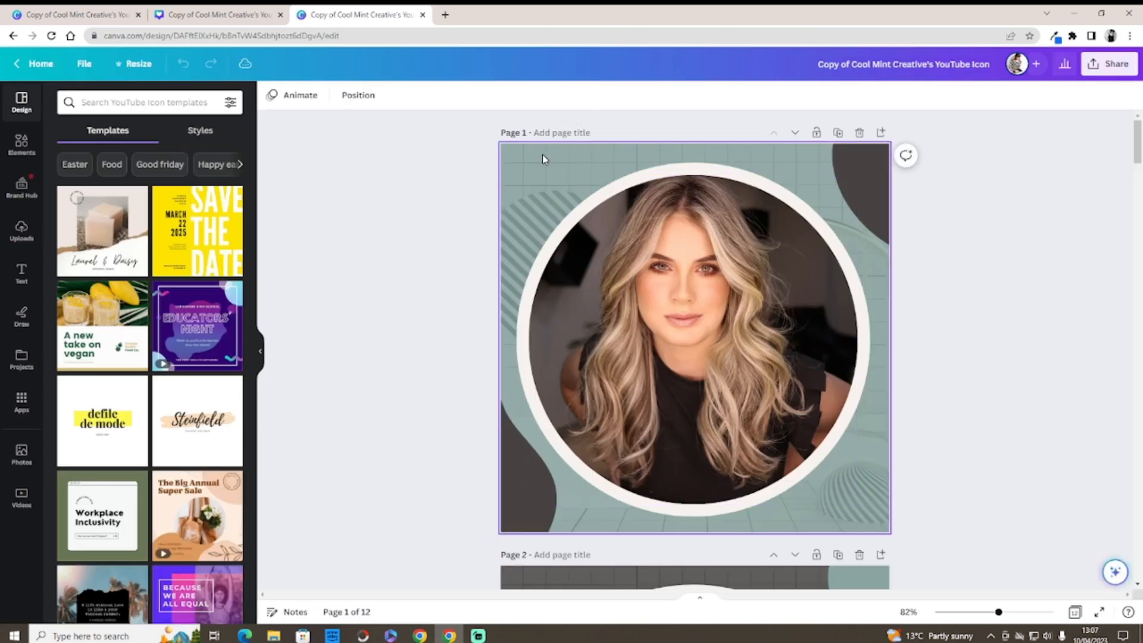
pyautogui.click(542, 155)
pyautogui.click(271, 97)
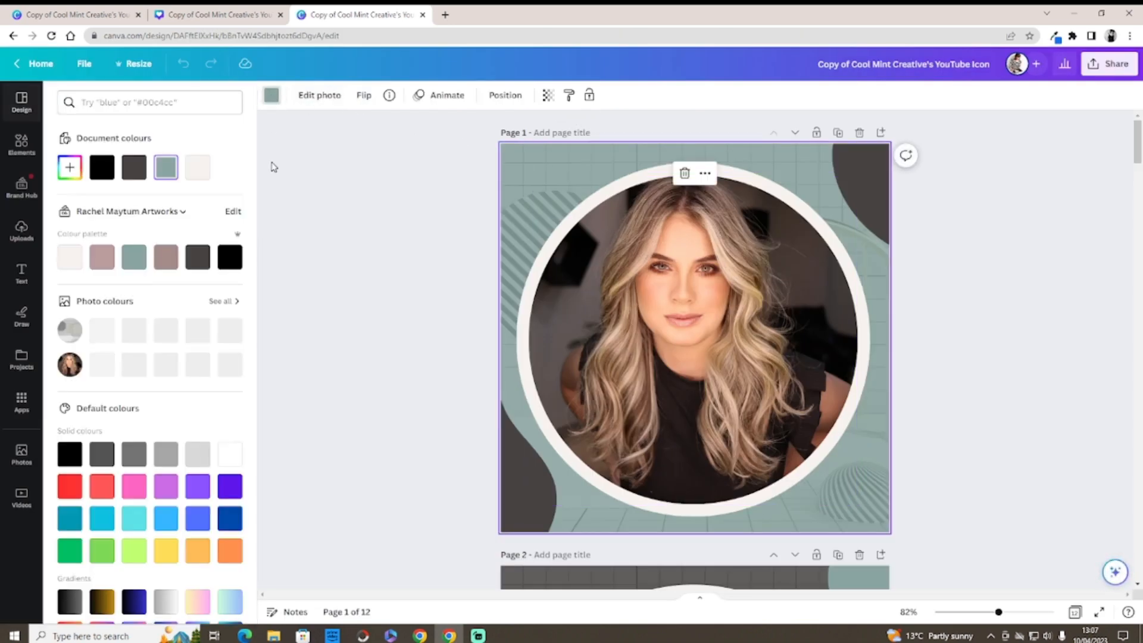
pyautogui.click(102, 258)
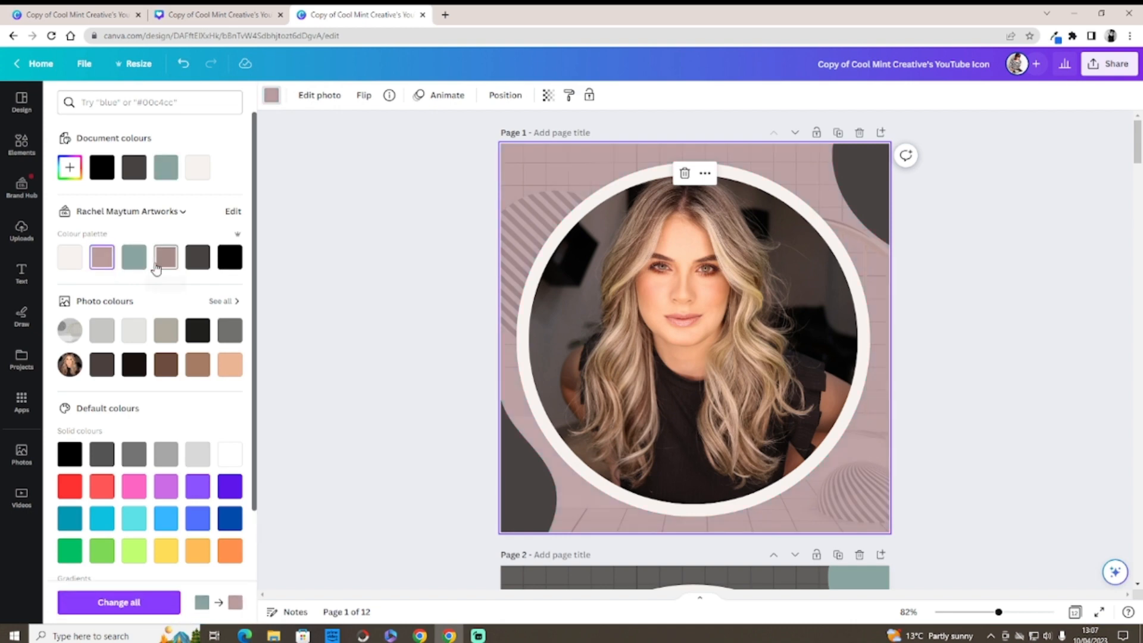
pyautogui.click(144, 265)
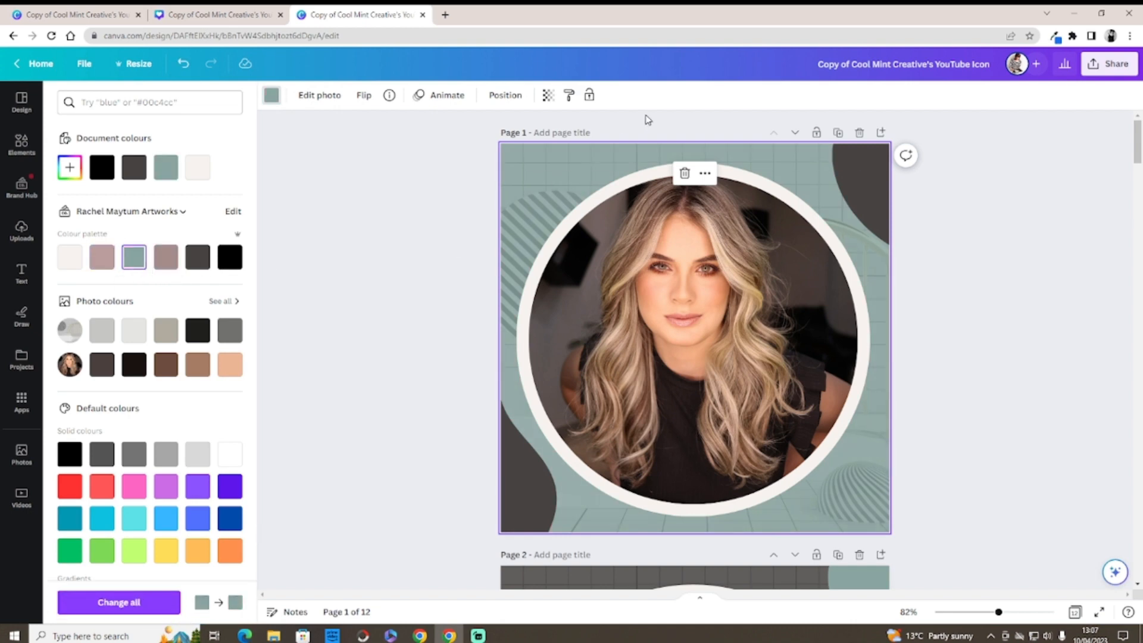
# Step: Try teal, dark grey and mauve on the circle ring, settling on off-white
pyautogui.click(652, 171)
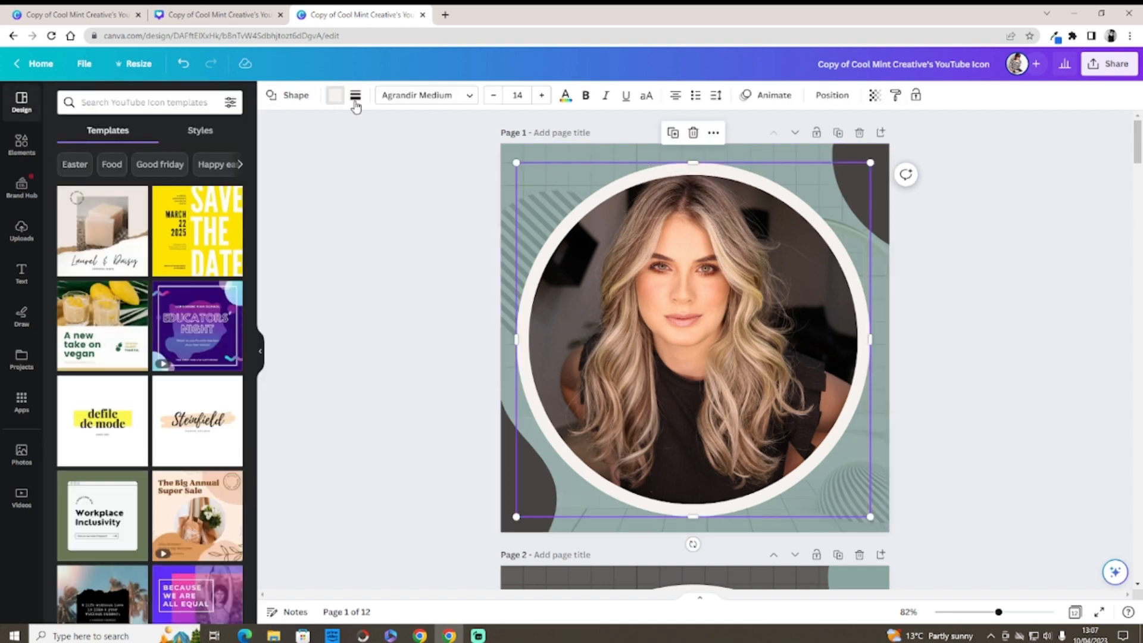
pyautogui.click(335, 95)
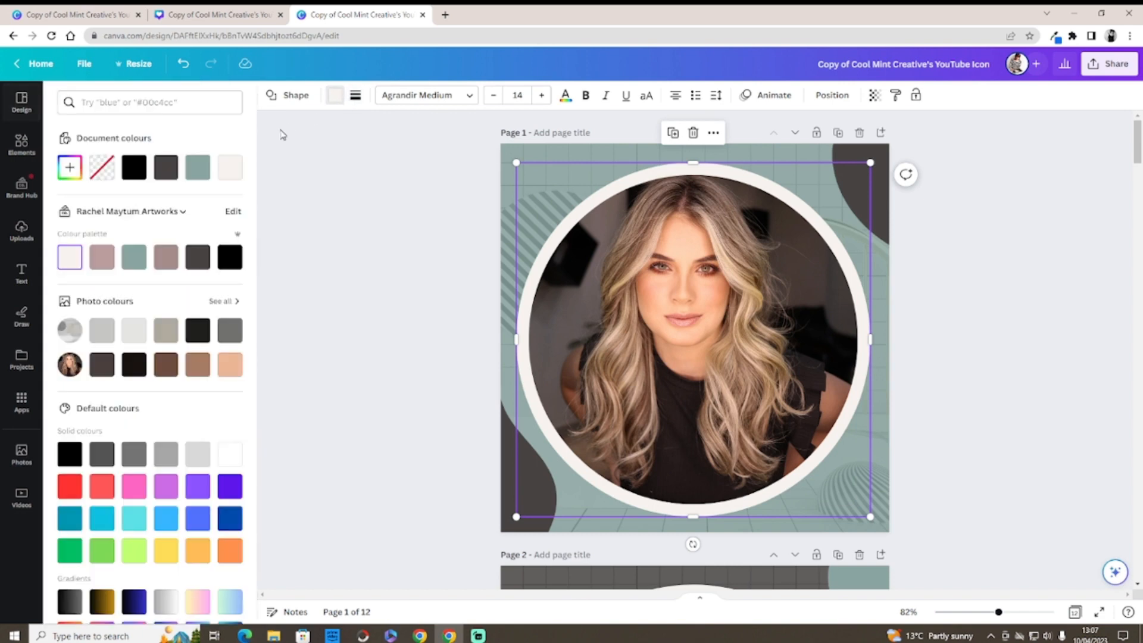
pyautogui.click(133, 261)
pyautogui.click(195, 261)
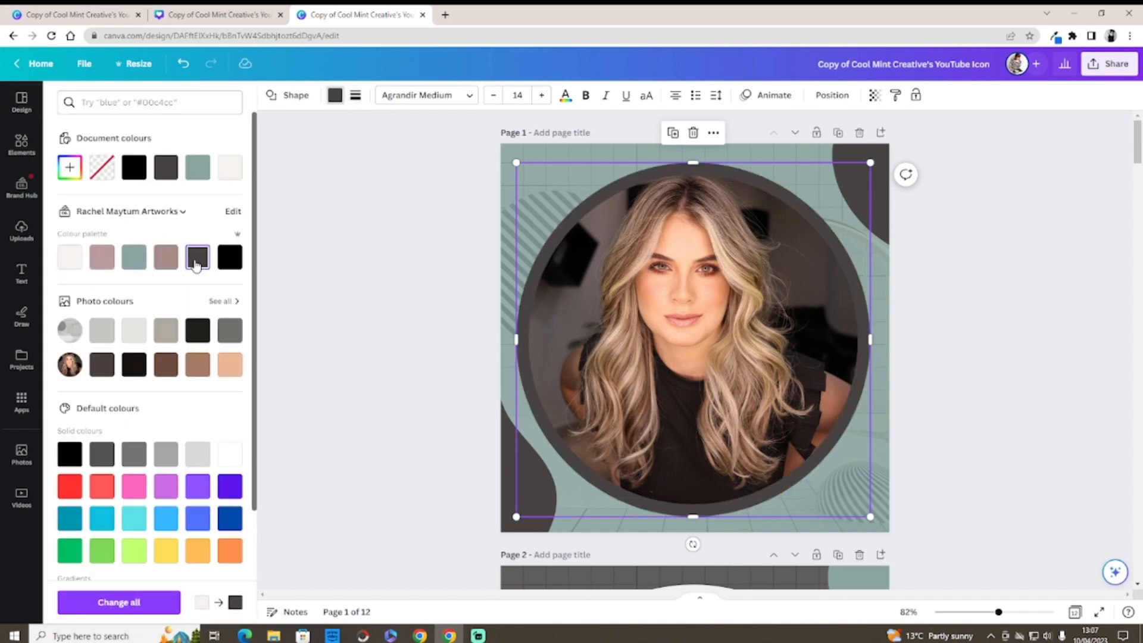
pyautogui.click(110, 262)
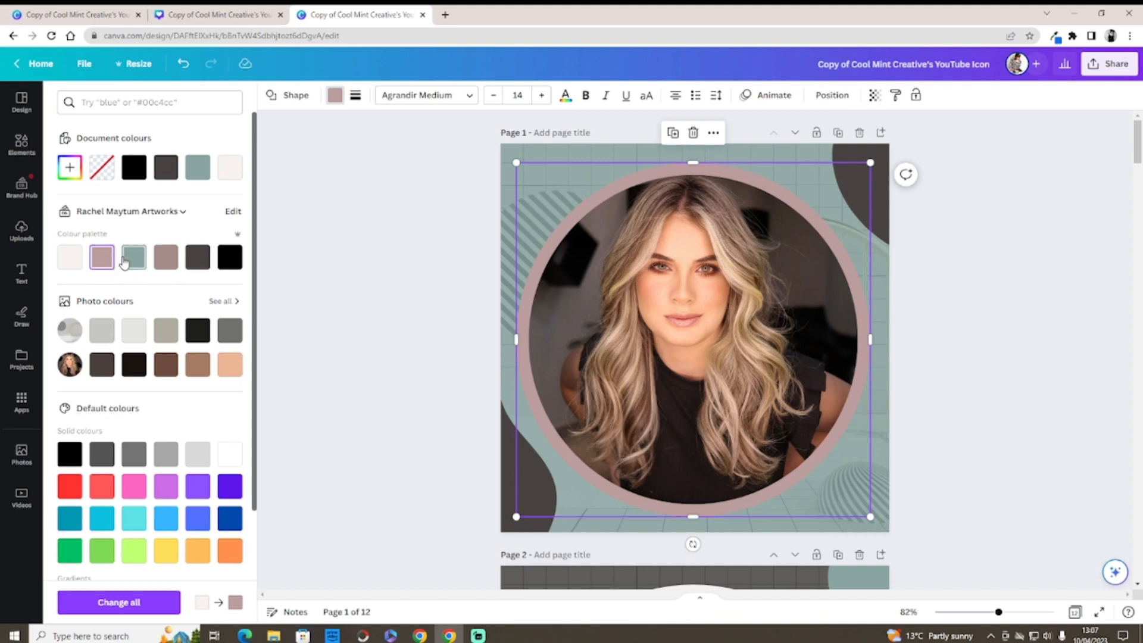
pyautogui.click(69, 257)
pyautogui.click(721, 225)
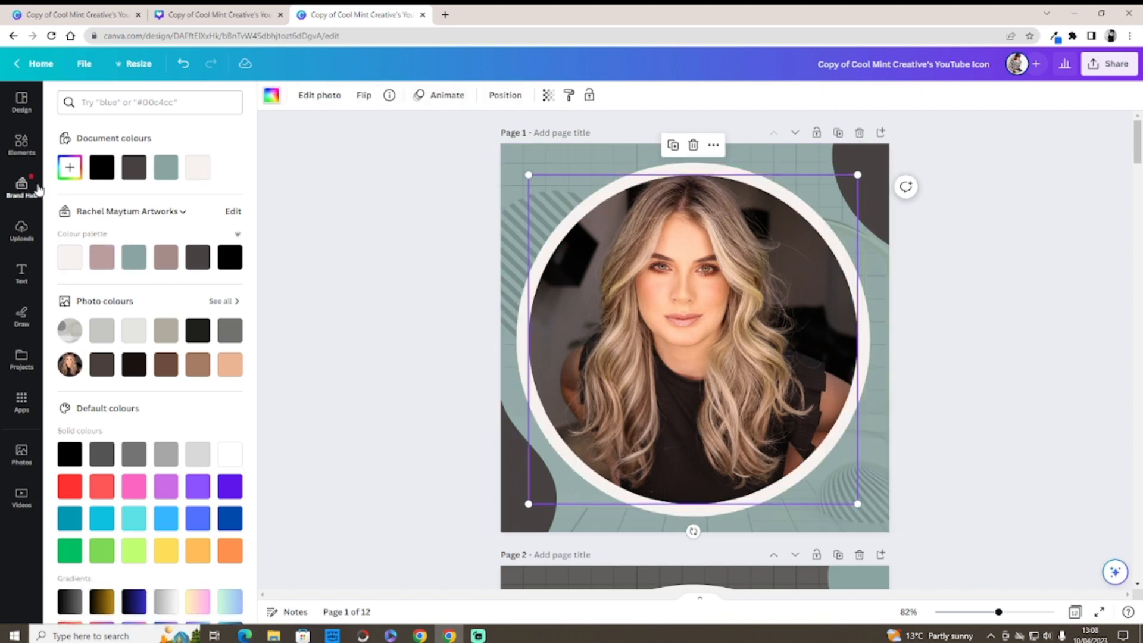
# Step: Drop an uploaded artist photo into the circle and recolour the dark corner shape light
pyautogui.click(21, 224)
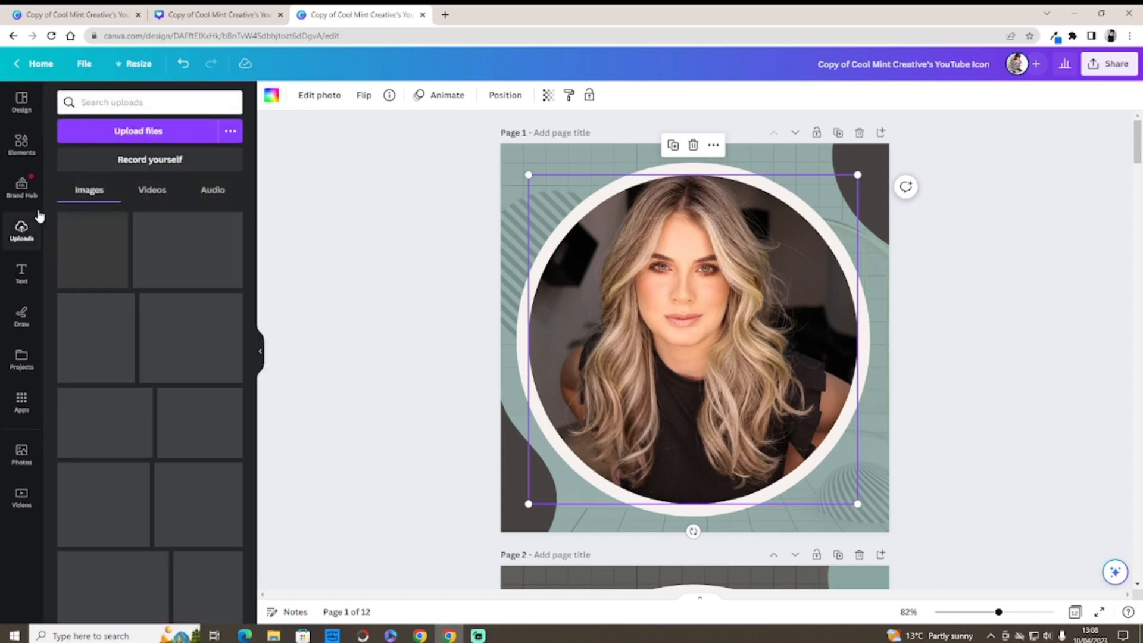
pyautogui.moveTo(537, 274); pyautogui.dragTo(833, 418)
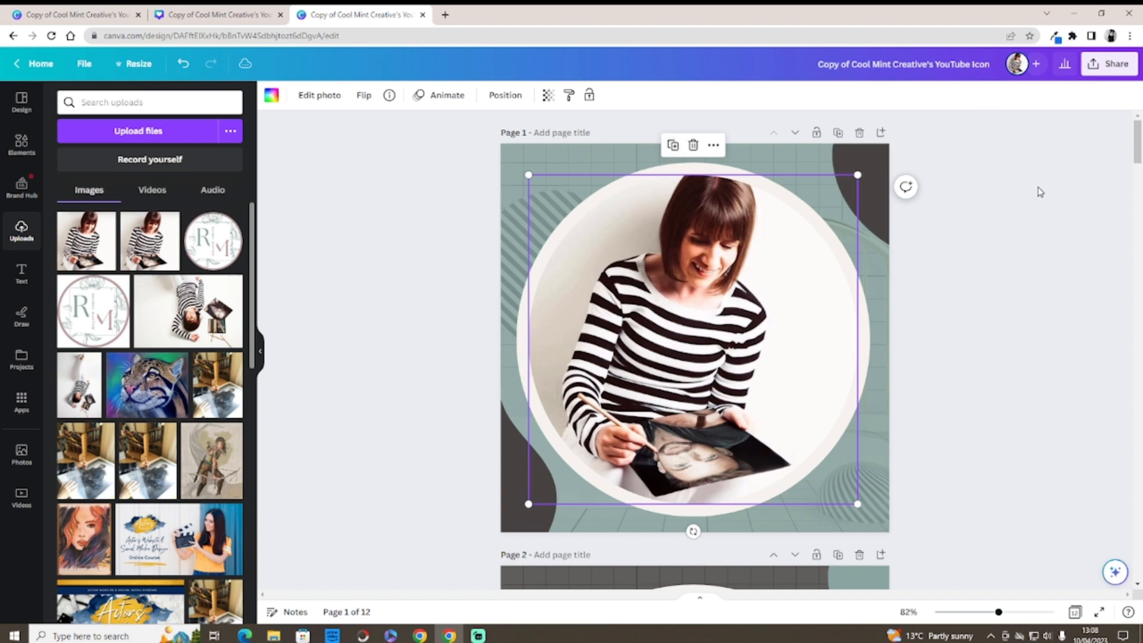
pyautogui.click(879, 174)
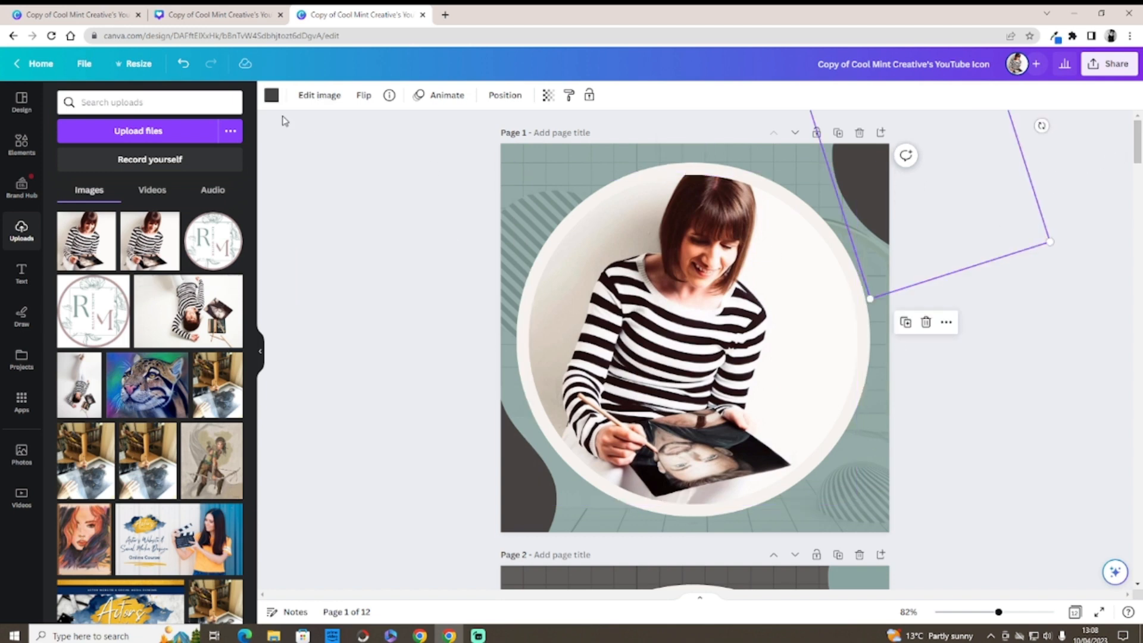
pyautogui.click(271, 96)
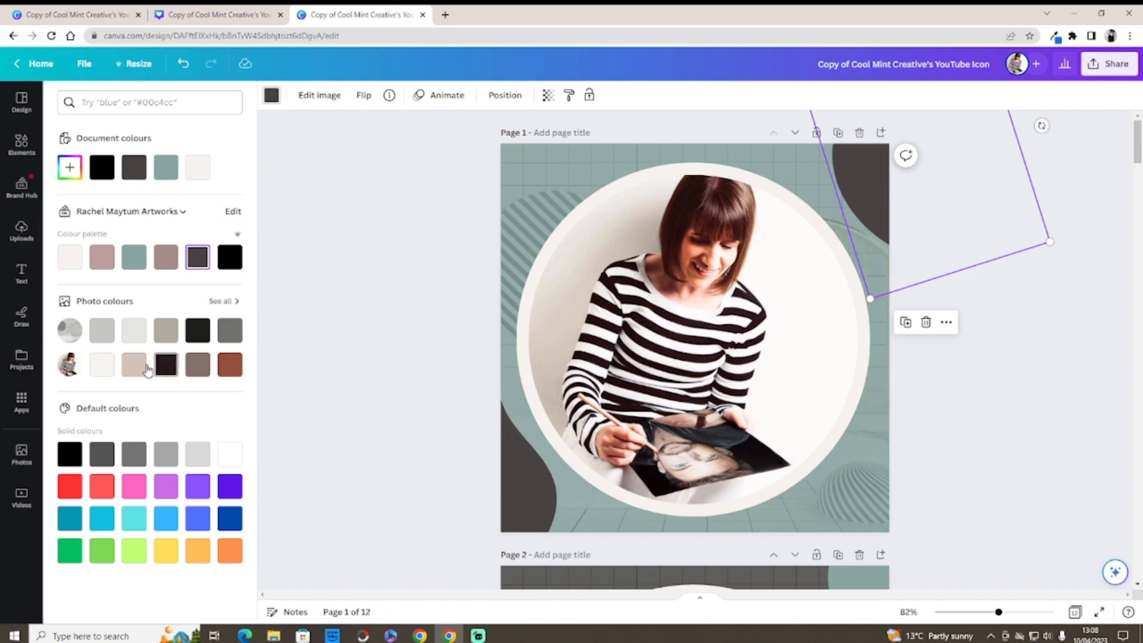
pyautogui.click(77, 266)
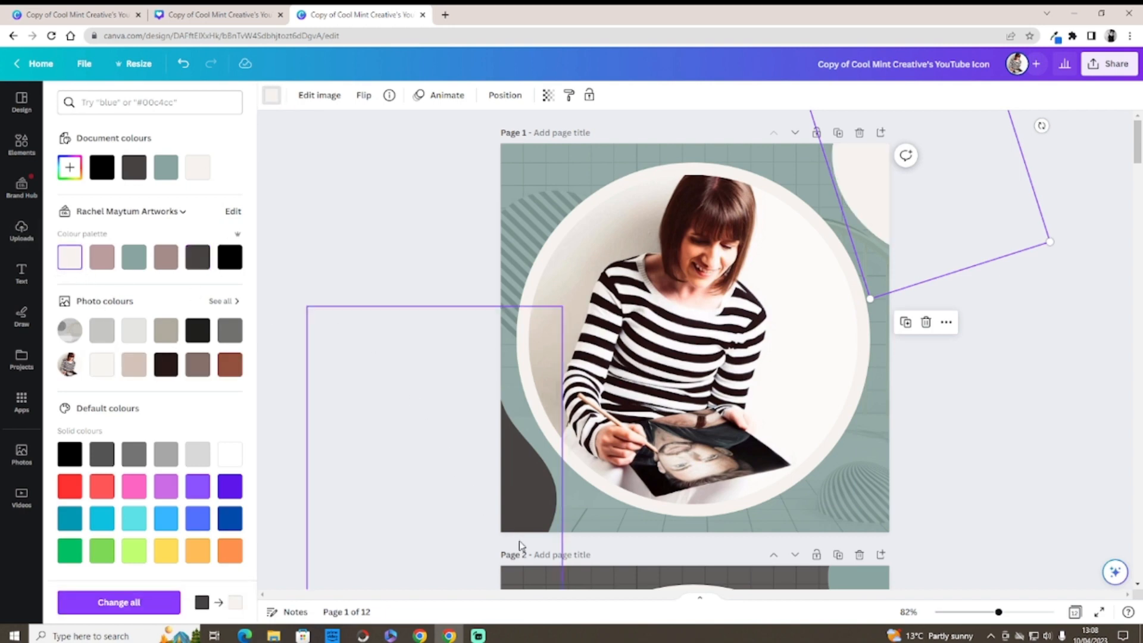
# Step: Undo twice to restore the dark corner shape and blonde woman photo, then browse to page 2
pyautogui.click(184, 69)
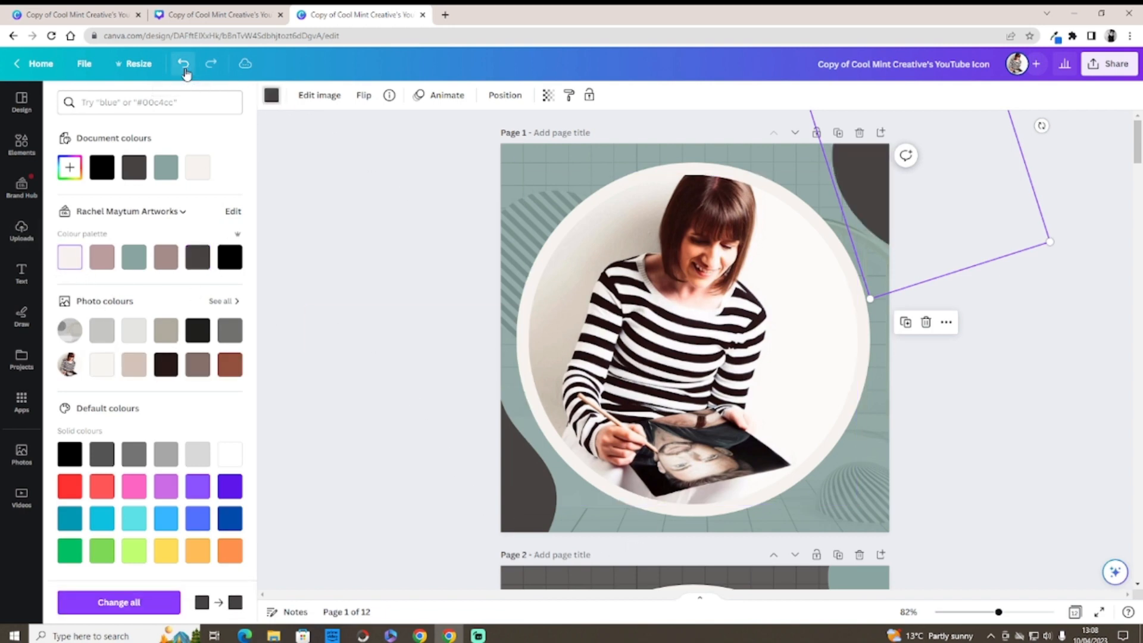
pyautogui.click(184, 69)
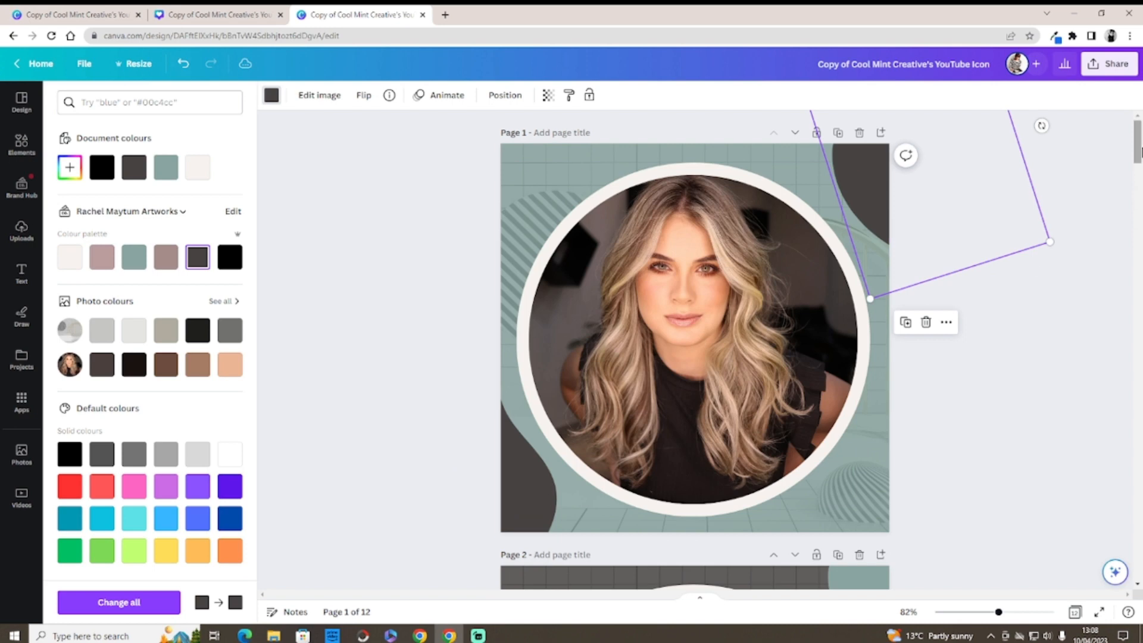
pyautogui.click(1132, 196)
pyautogui.scroll(-3, 1132, 196)
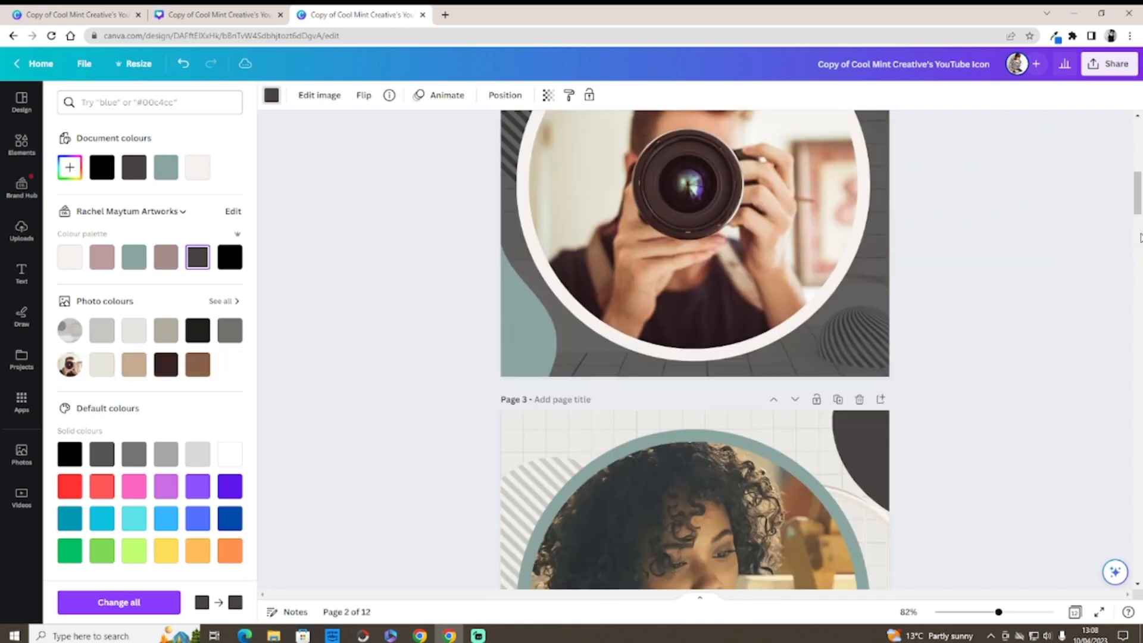
pyautogui.moveTo(1137, 208); pyautogui.dragTo(1139, 137)
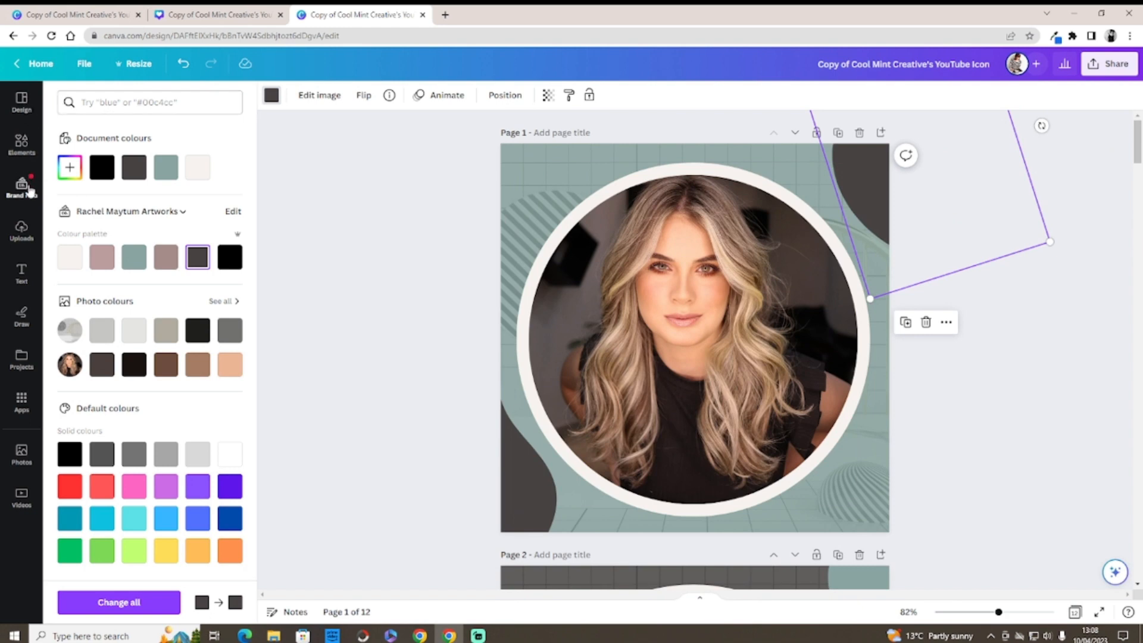
# Step: Drop the uploaded striped-top painter photo into page 1's circular frame, then scroll through to page 10
pyautogui.click(21, 232)
pyautogui.moveTo(93, 239); pyautogui.dragTo(487, 156)
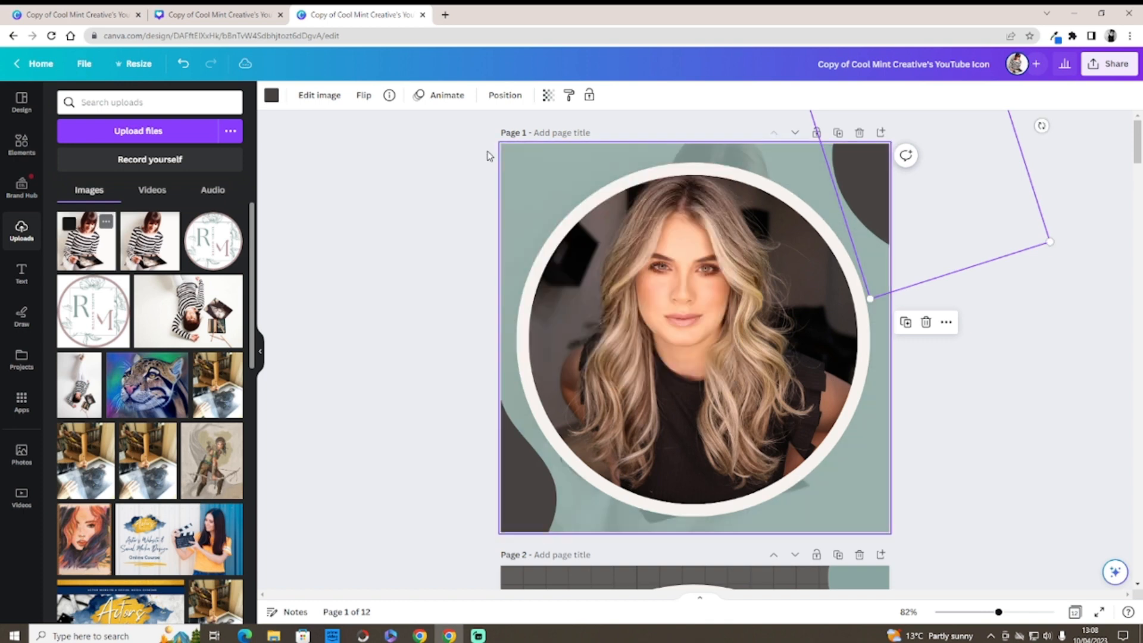
pyautogui.moveTo(90, 237); pyautogui.dragTo(526, 264)
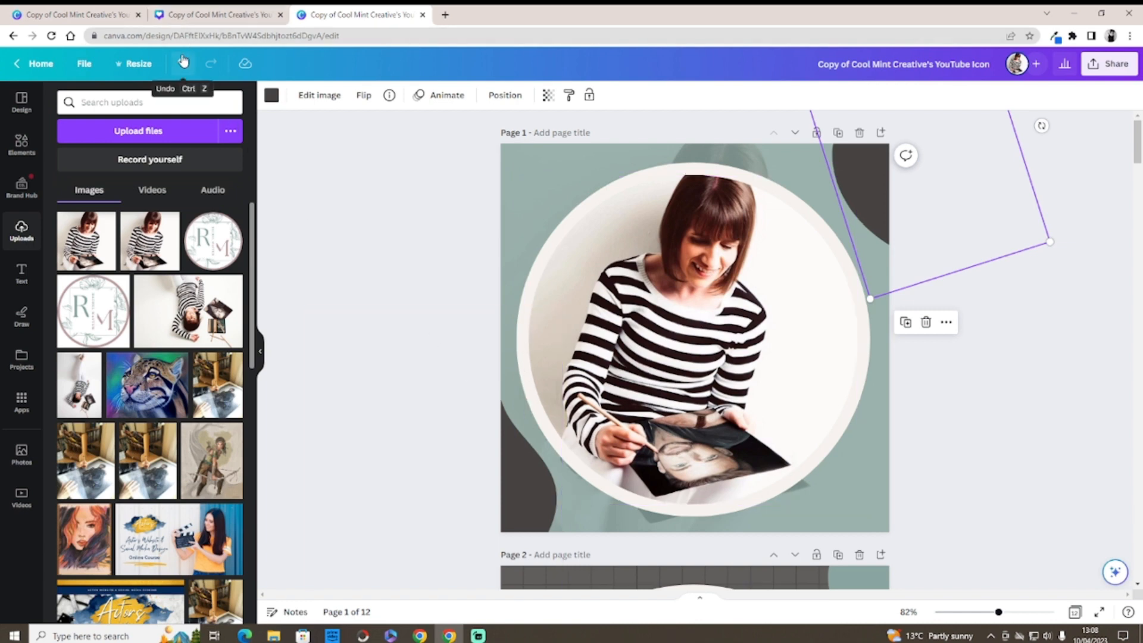
pyautogui.moveTo(1137, 141); pyautogui.dragTo(1137, 400)
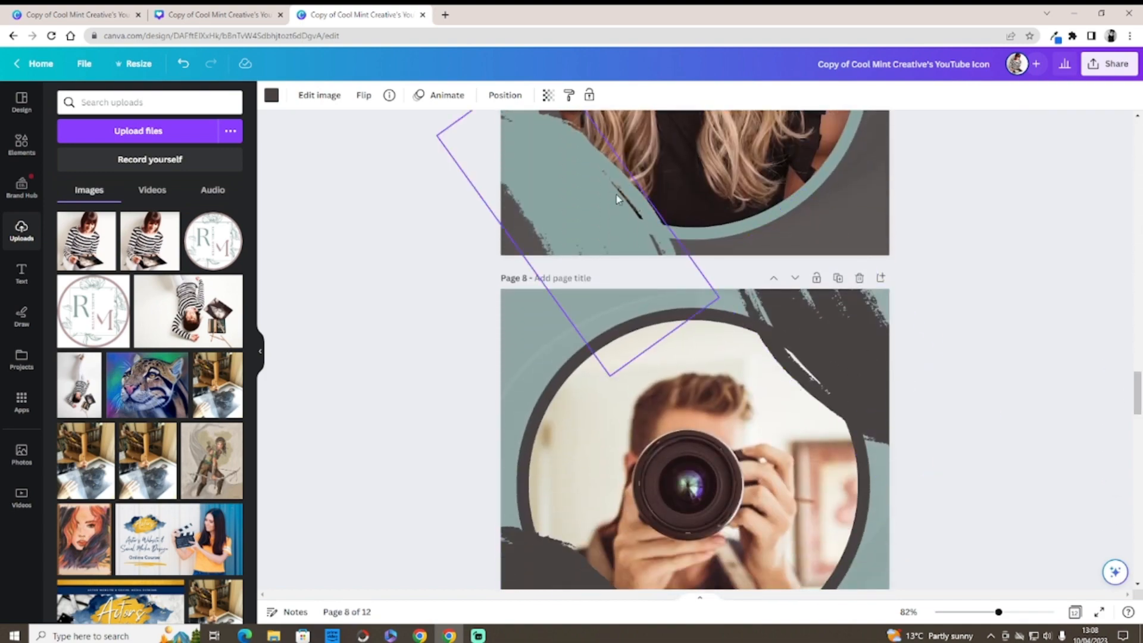
pyautogui.moveTo(1137, 388); pyautogui.dragTo(1137, 362)
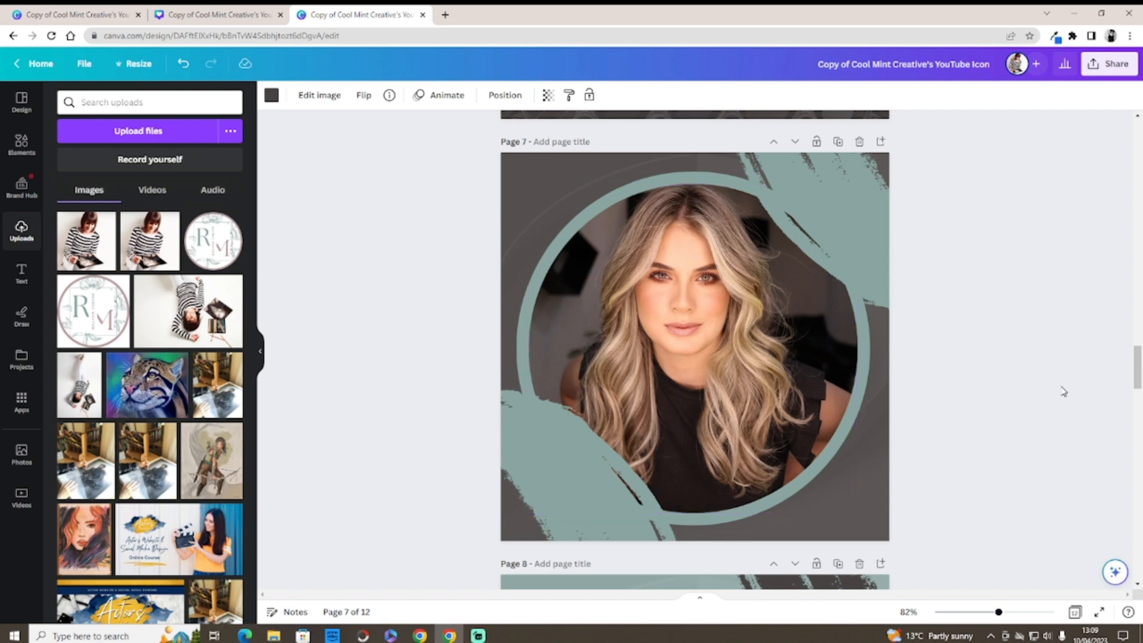
pyautogui.moveTo(1136, 358); pyautogui.dragTo(1137, 471)
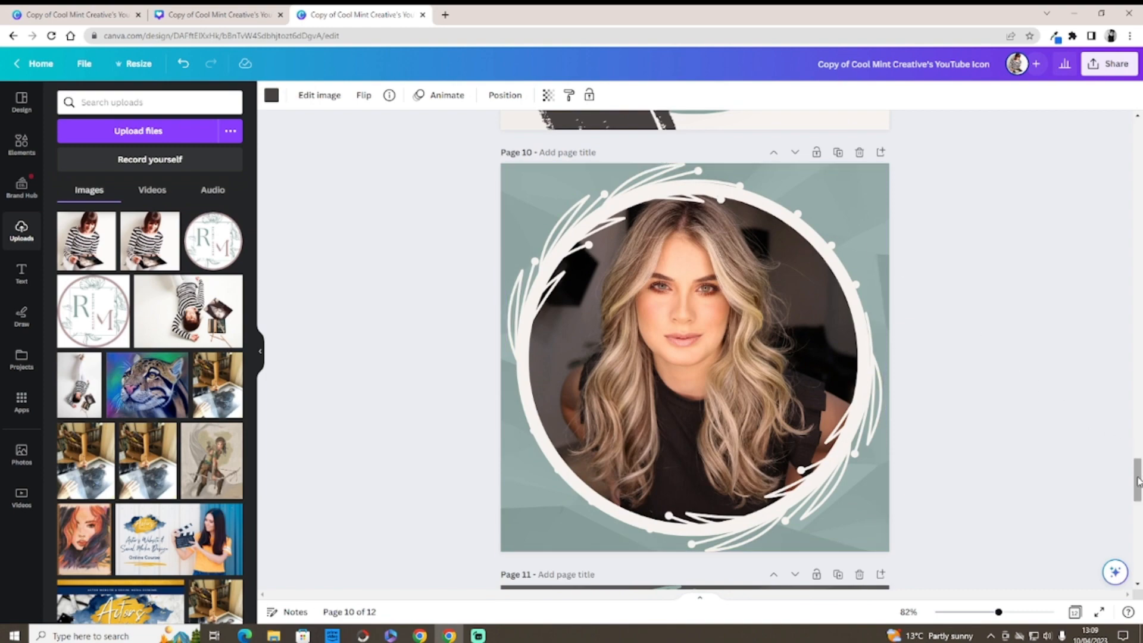
pyautogui.moveTo(1137, 480); pyautogui.dragTo(1138, 145)
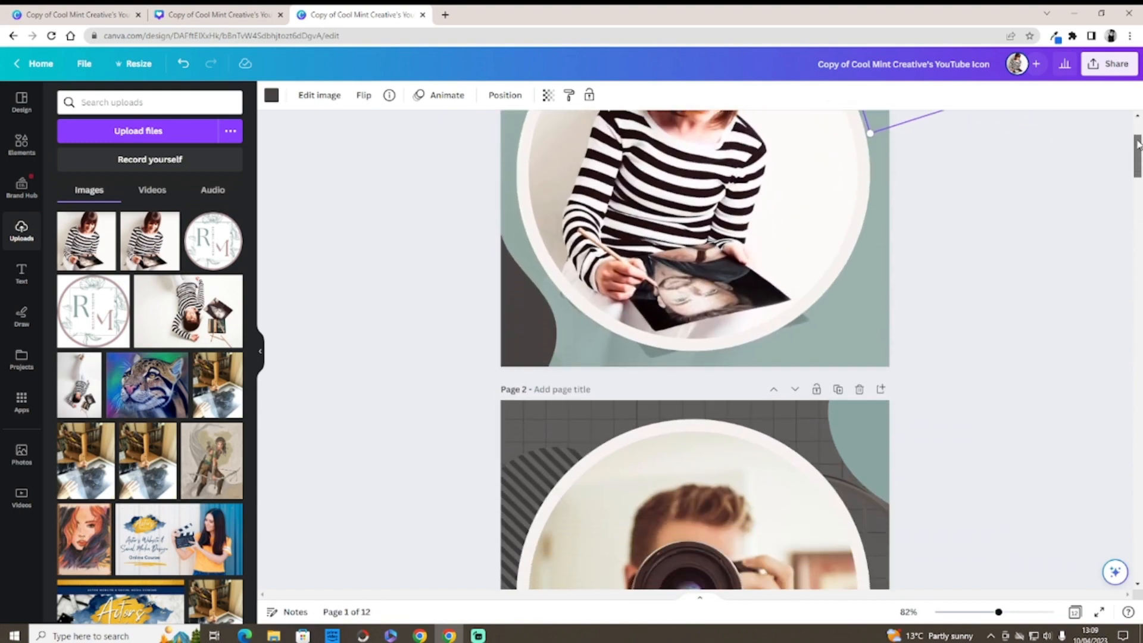
# Step: In the YouTube Banner design, limit the PNG download to the current page 7 only
pyautogui.click(95, 14)
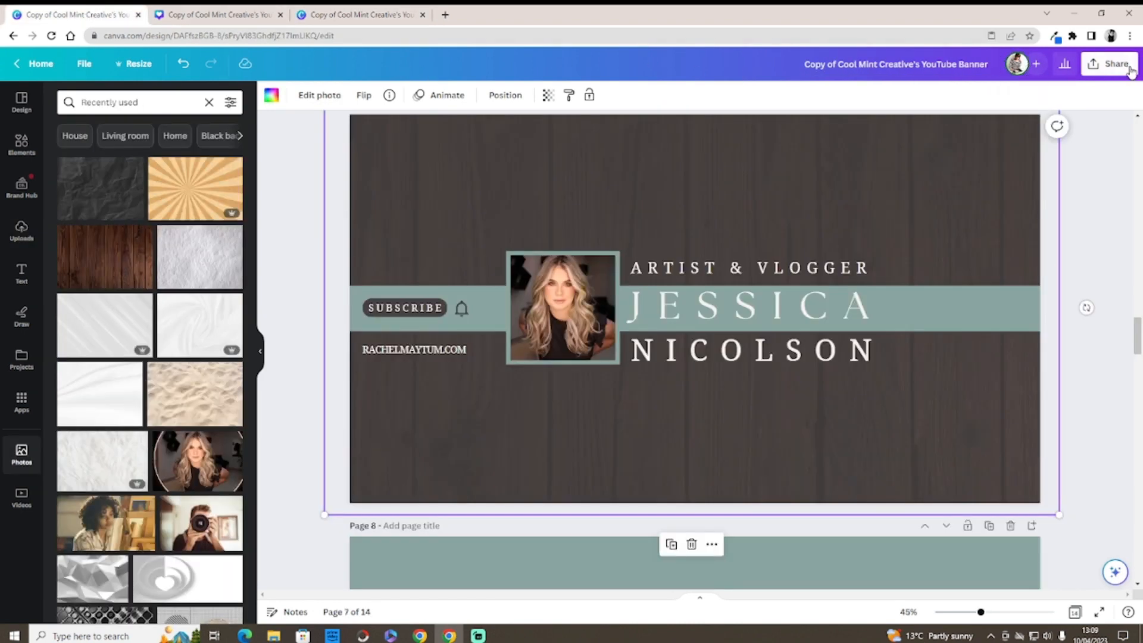
pyautogui.click(1111, 63)
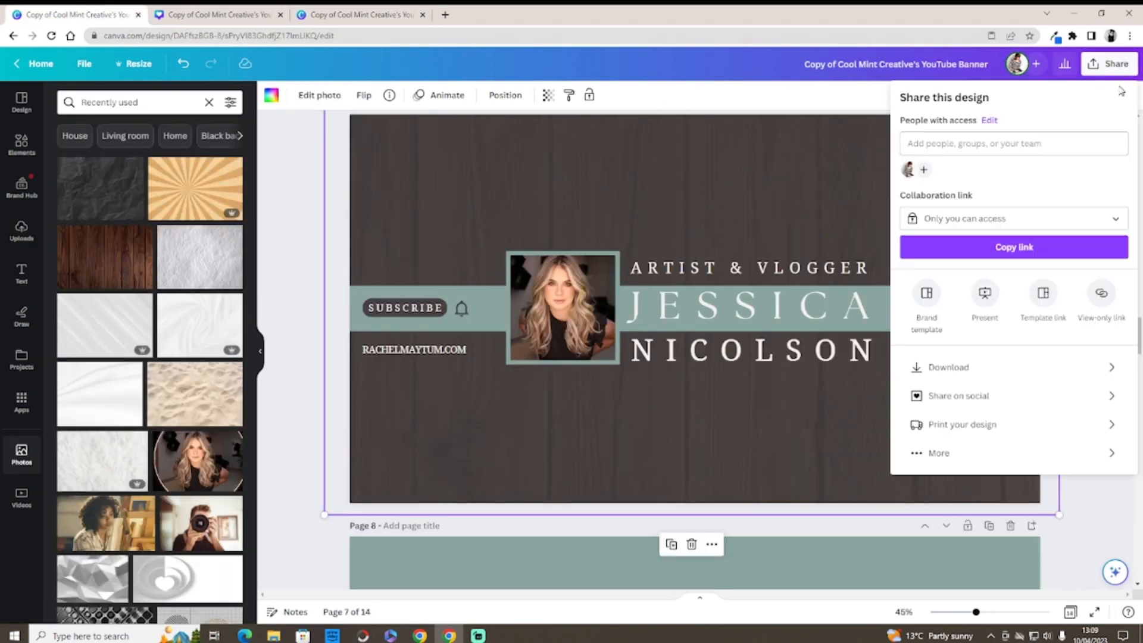
pyautogui.click(983, 369)
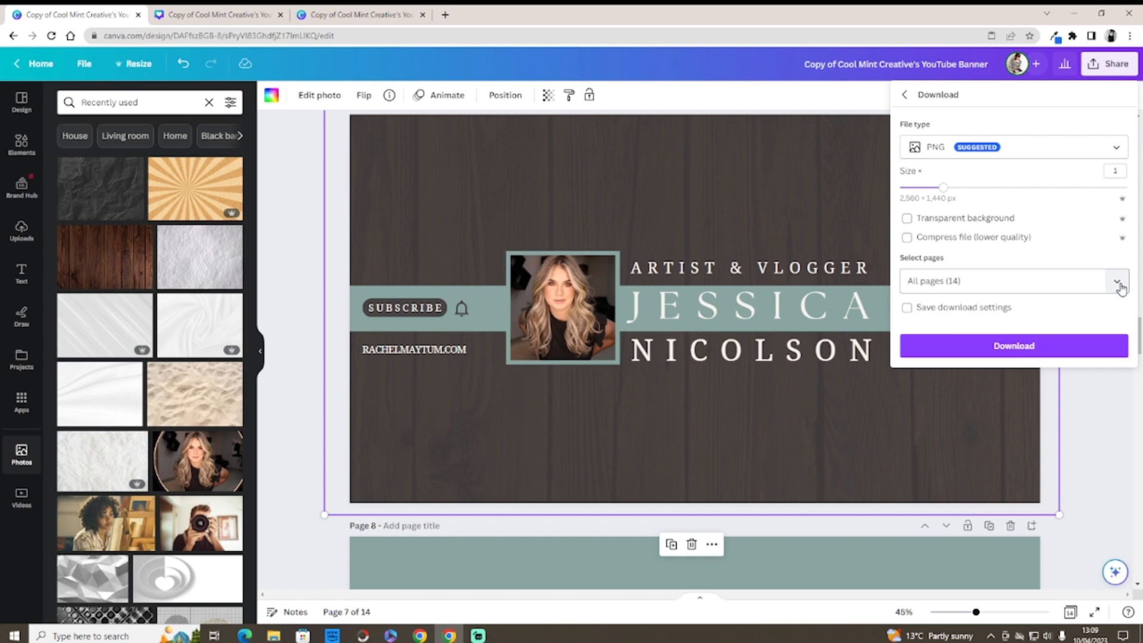
pyautogui.click(1119, 285)
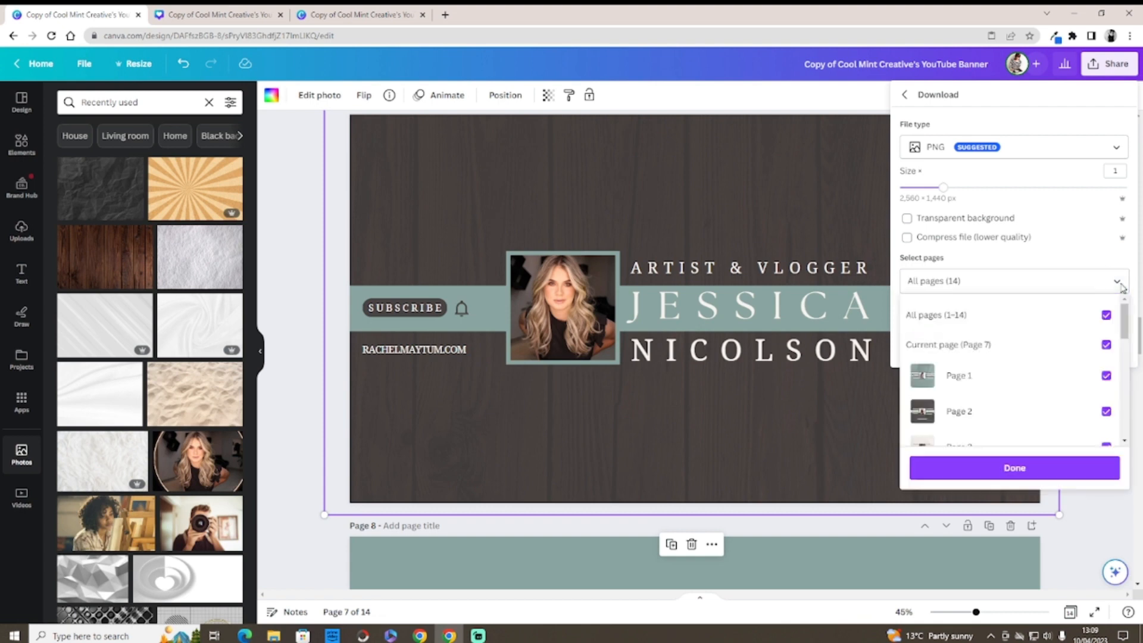
pyautogui.click(1105, 316)
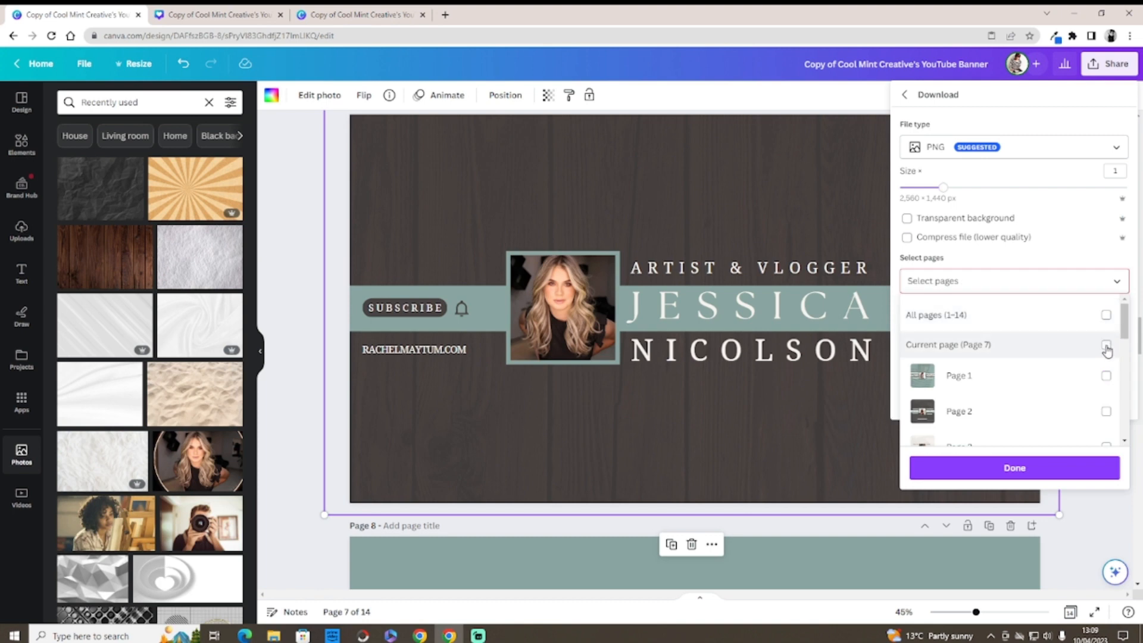
pyautogui.click(748, 202)
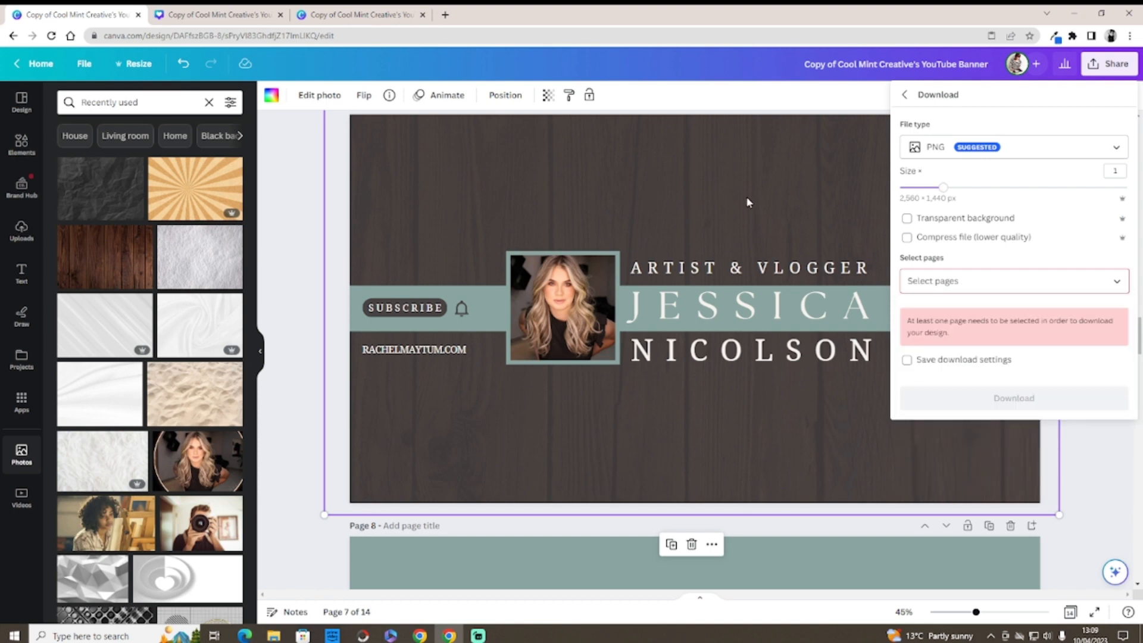
pyautogui.click(1114, 282)
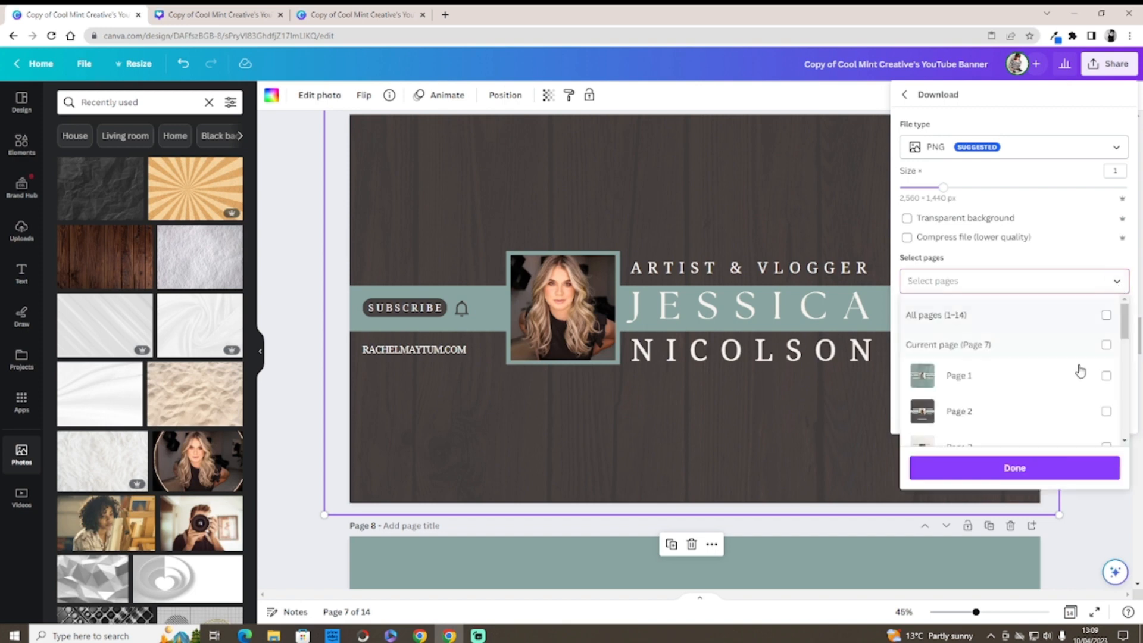
pyautogui.click(1108, 343)
pyautogui.click(1016, 467)
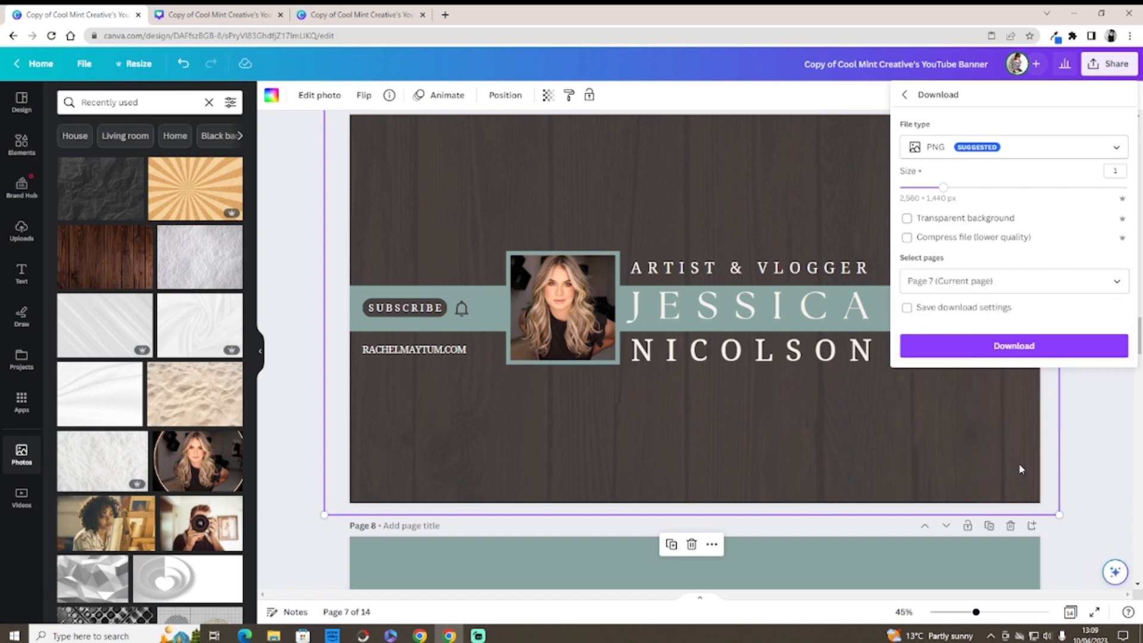
# Step: Download the 2560 × 1440 px PNG of banner page 7 and save it in Pictures
pyautogui.click(990, 347)
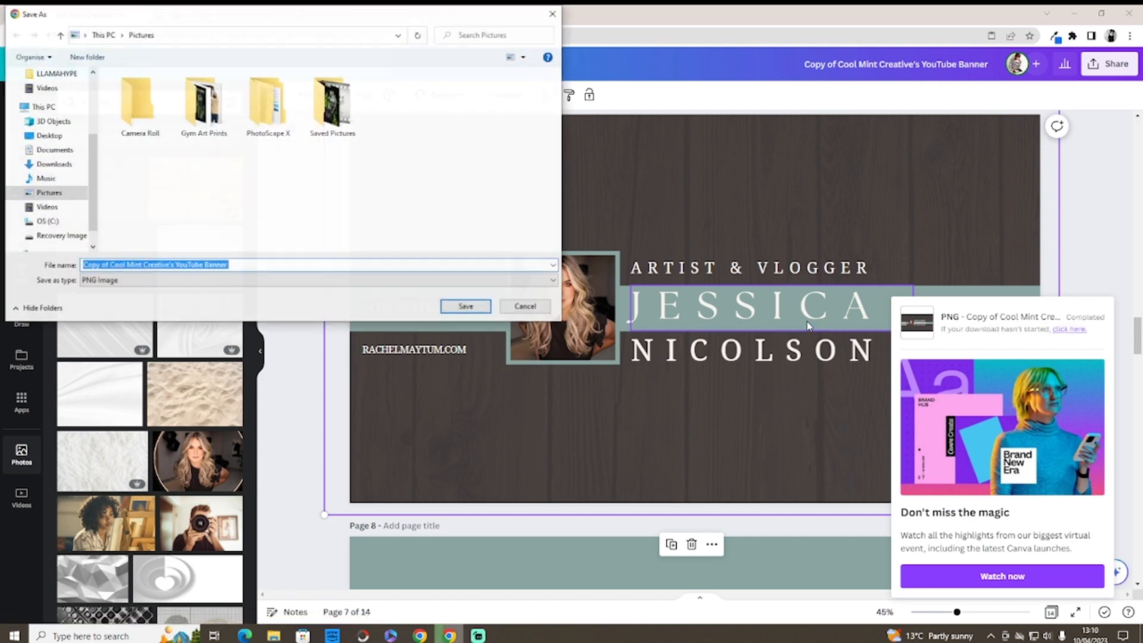
pyautogui.click(466, 307)
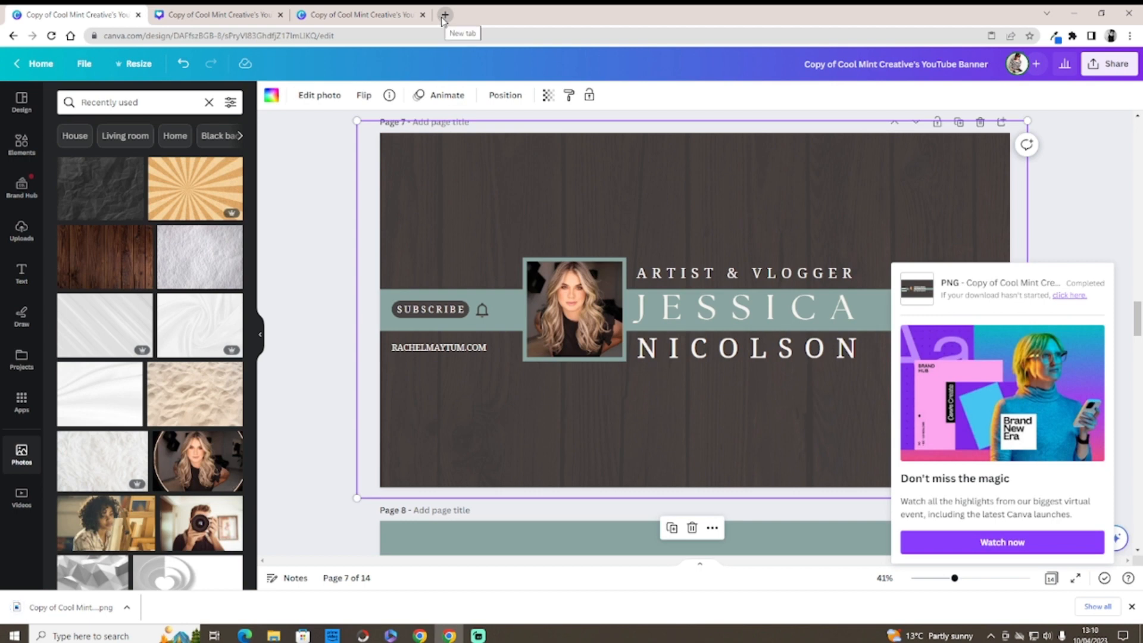
# Step: Glance at the Thumbnails design, return to the YouTube Banner, close the download popup, and scroll up to page 6
pyautogui.click(234, 17)
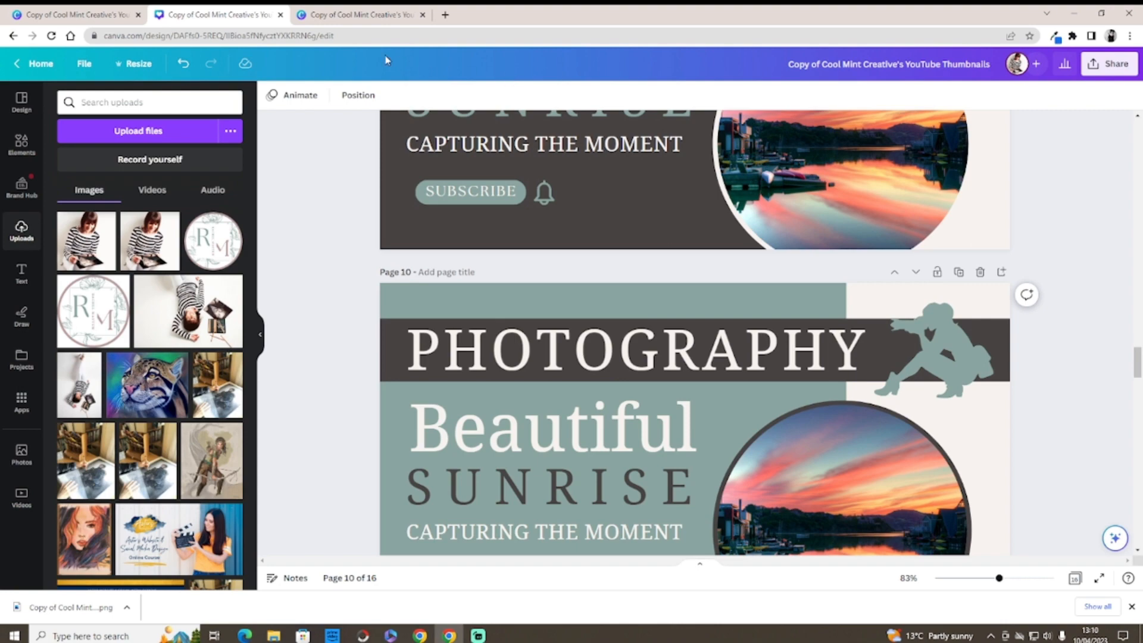
pyautogui.click(102, 18)
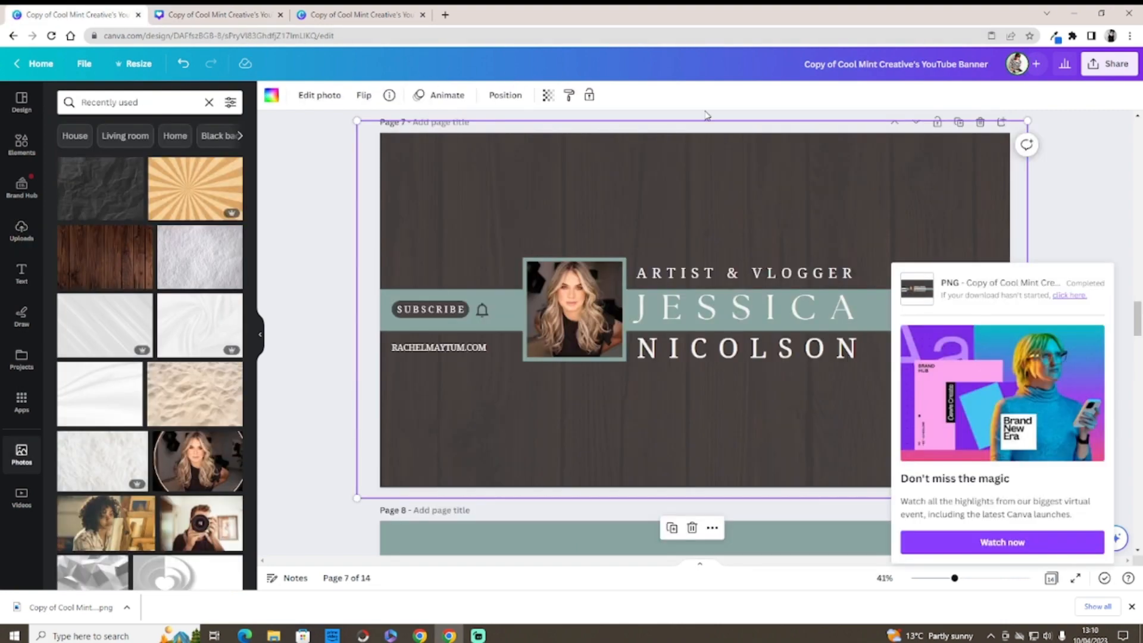
pyautogui.click(1109, 254)
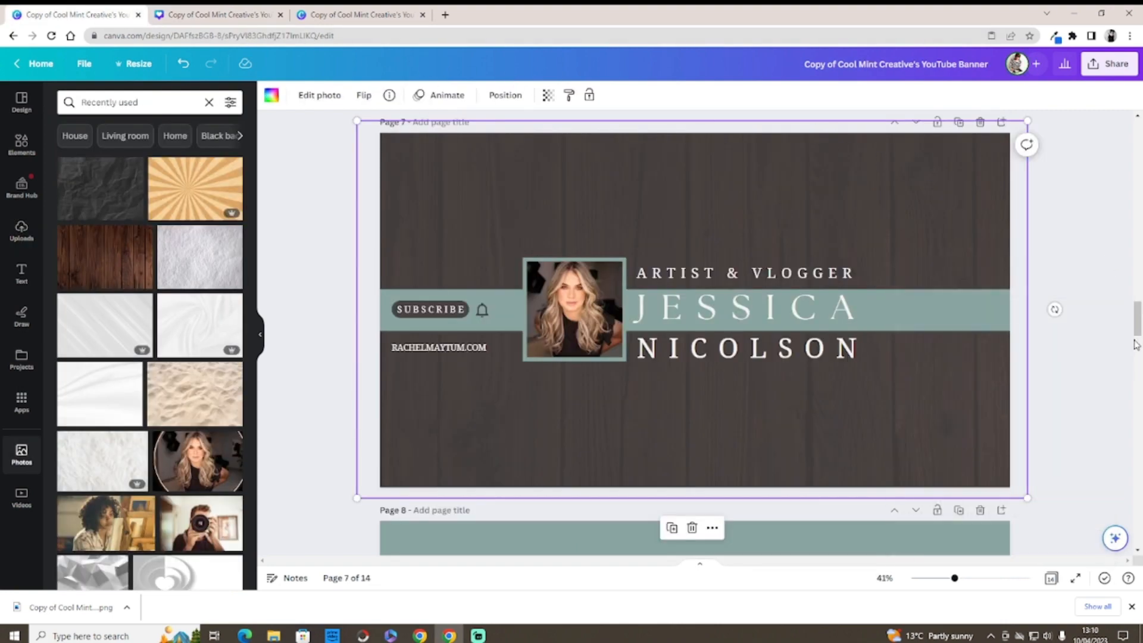
pyautogui.moveTo(1135, 317); pyautogui.dragTo(1135, 280)
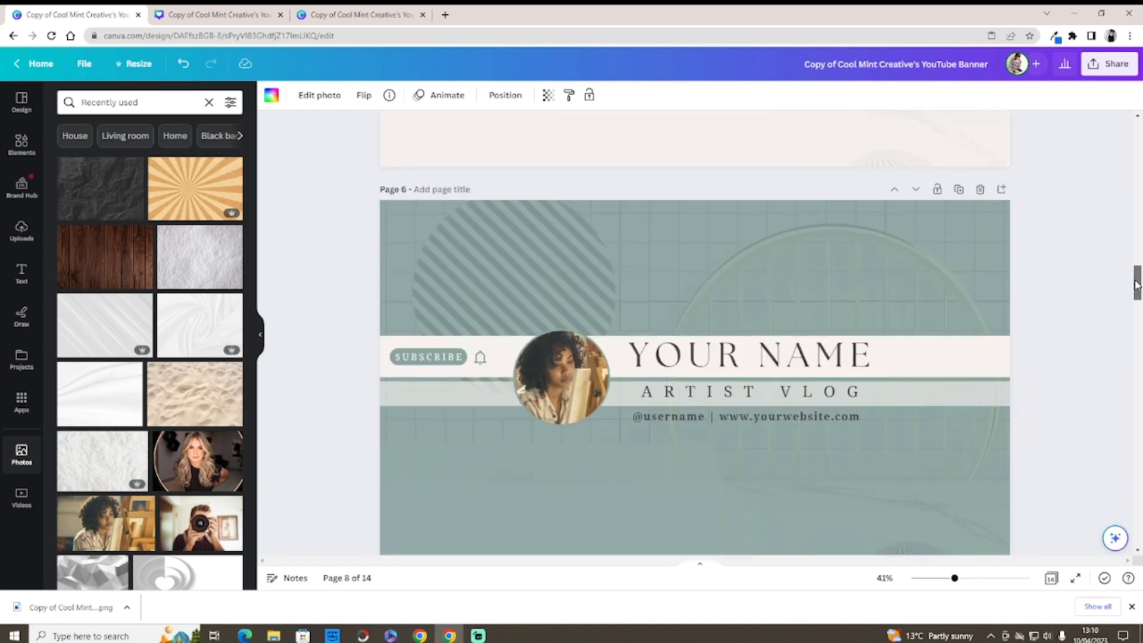
pyautogui.scroll(2, 1134, 285)
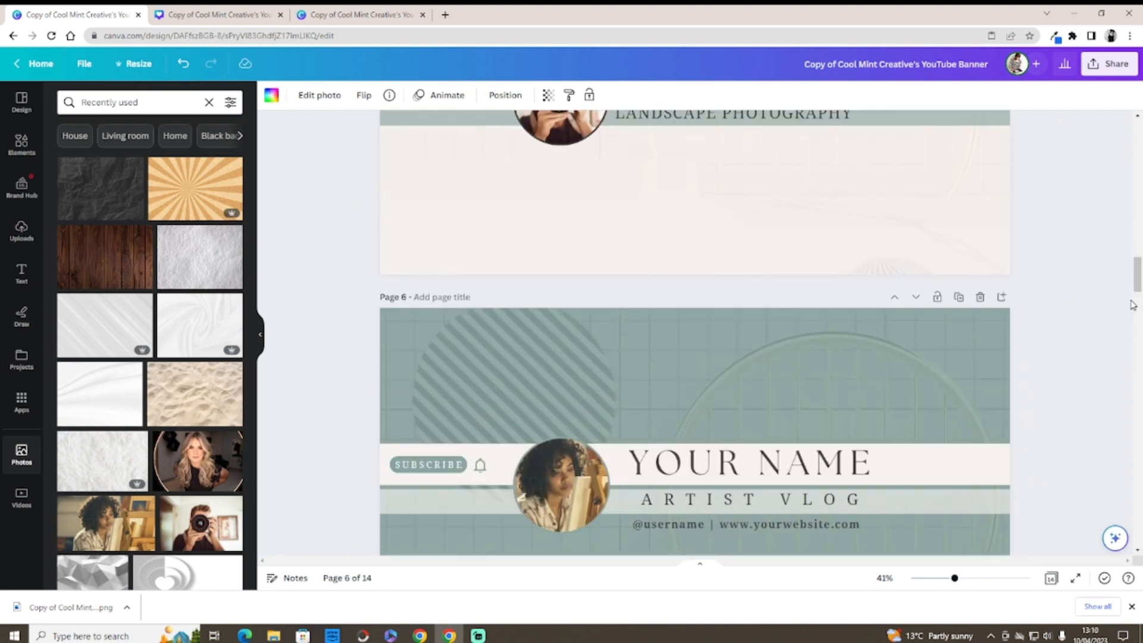